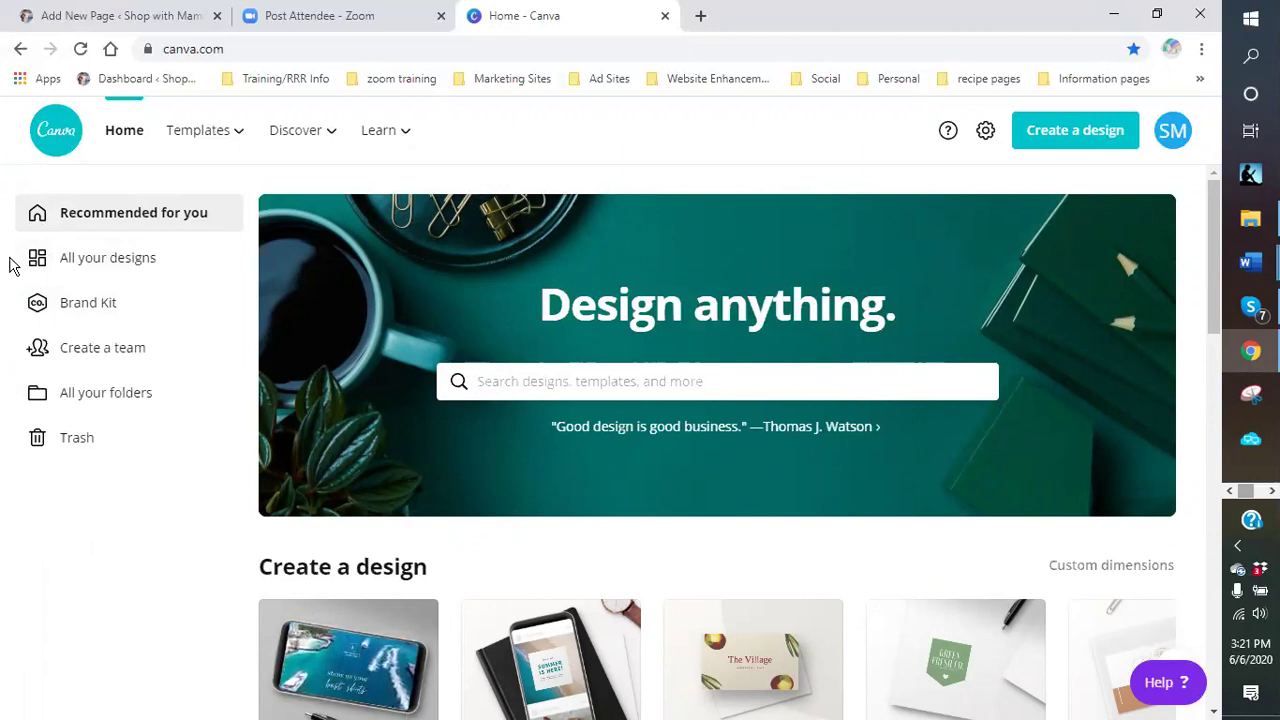
# - Search Google in a new tab for 'backgrounds for business cards'
pyautogui.click(701, 17)
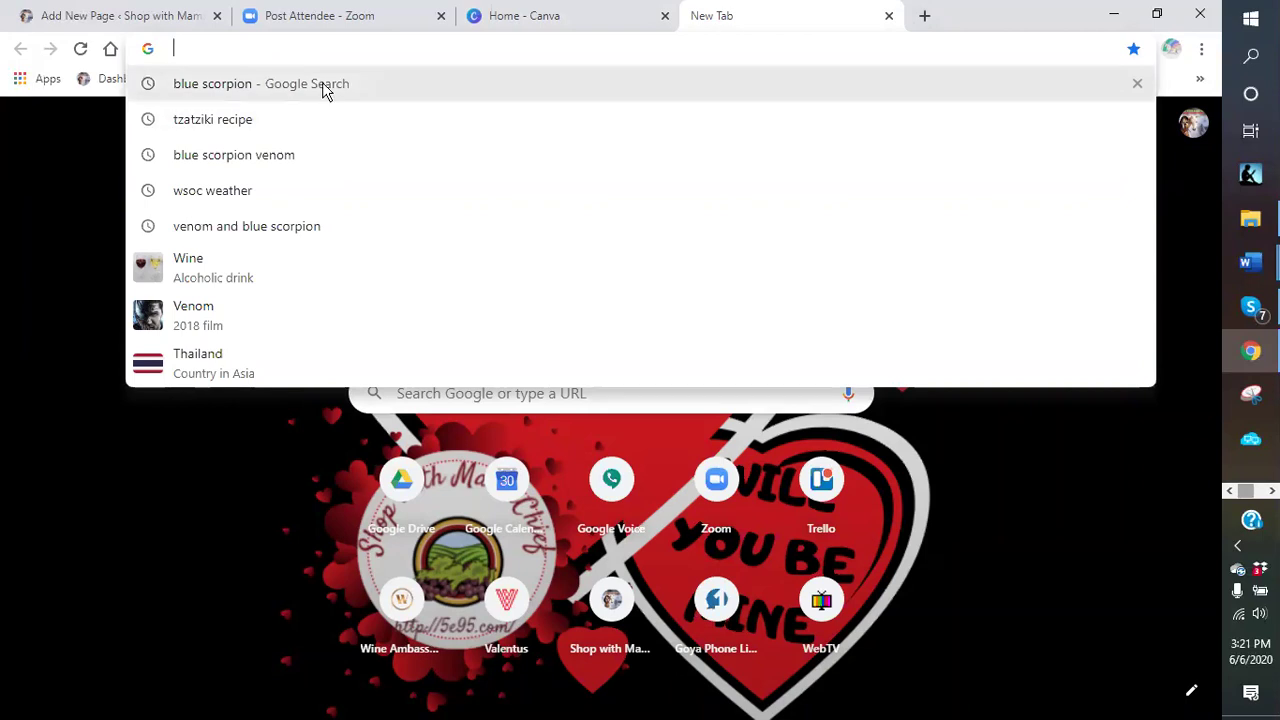
pyautogui.write('back')
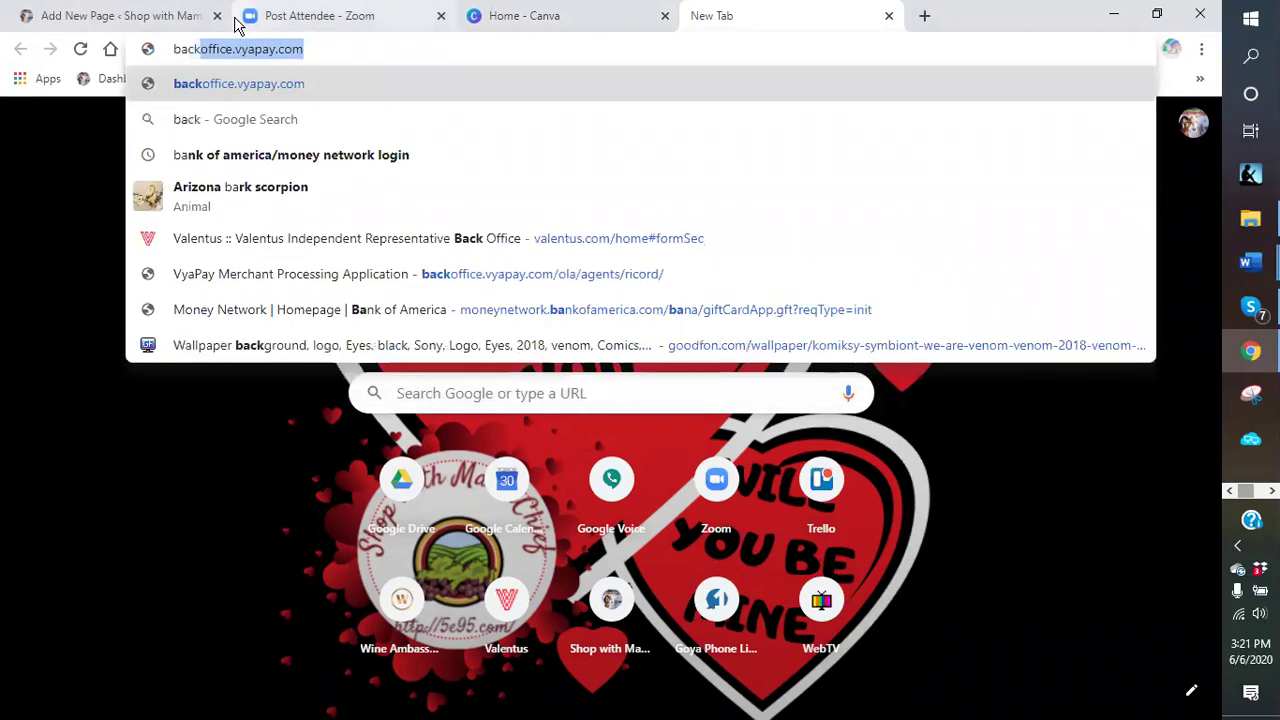
pyautogui.write('grounds for bus')
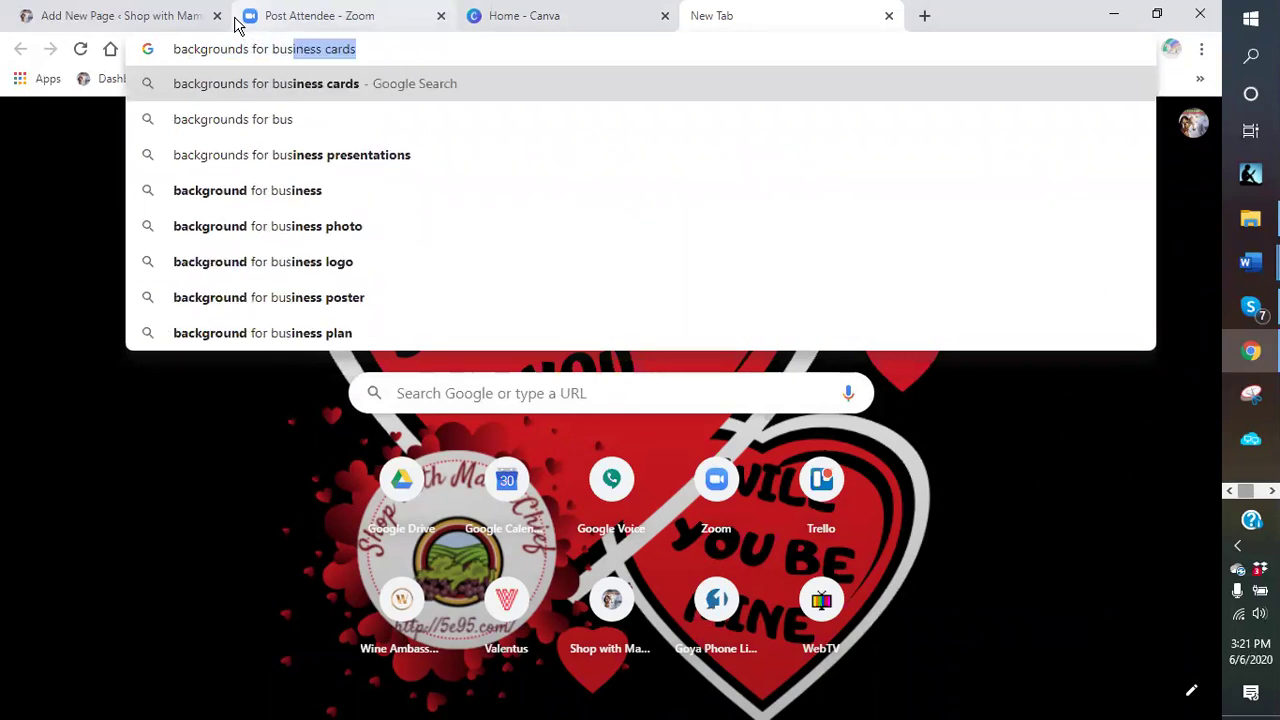
pyautogui.click(290, 84)
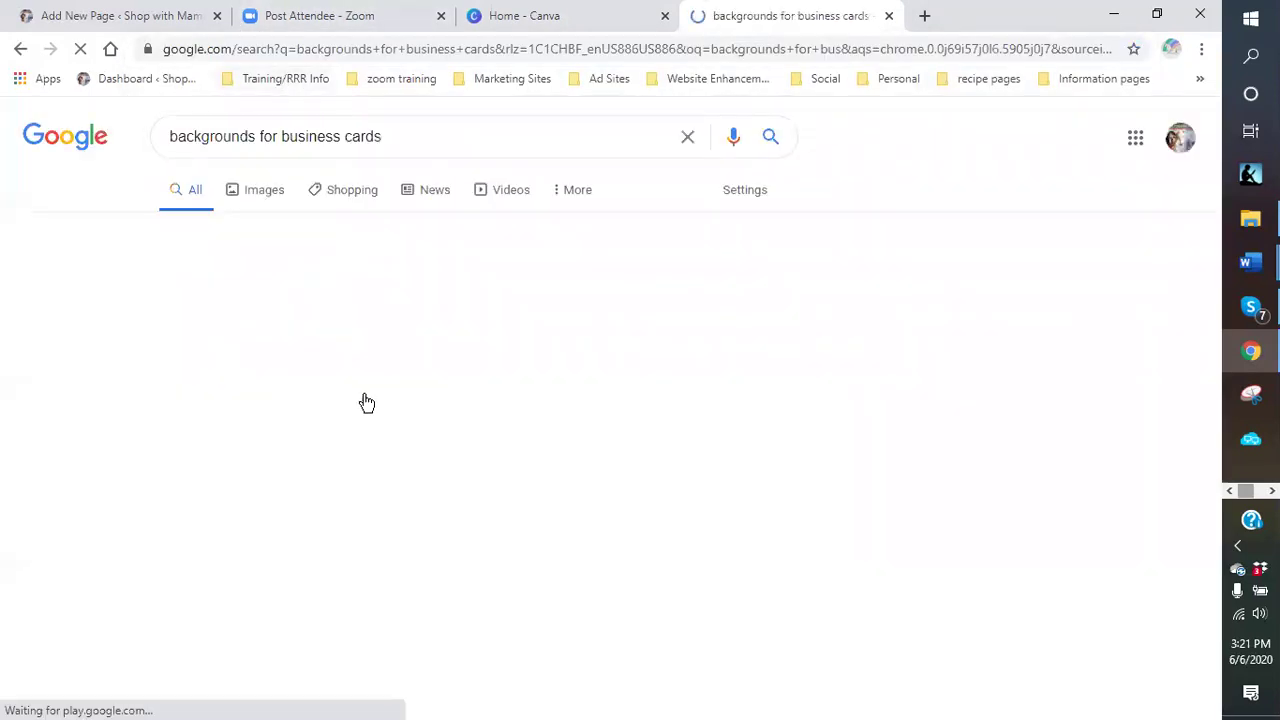
# - Browse the Google image results for business card backgrounds, then return to the Canva home tab
pyautogui.click(270, 193)
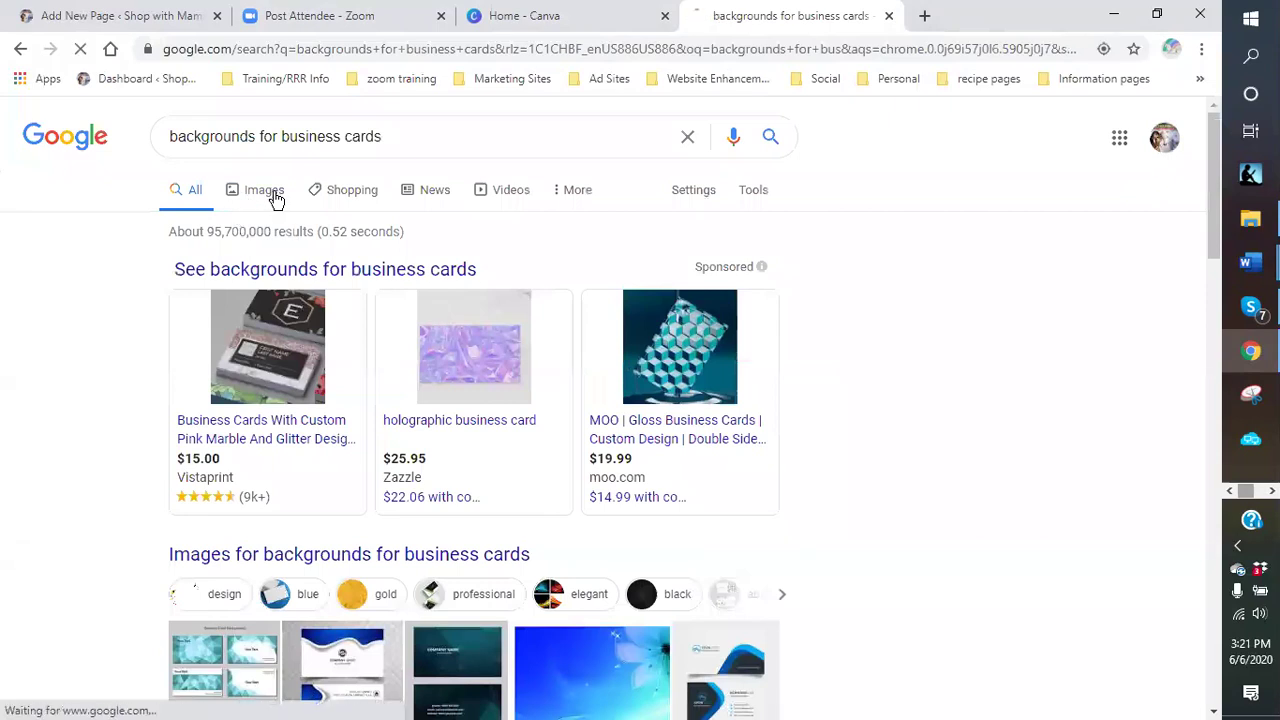
pyautogui.scroll(-3, 683, 491)
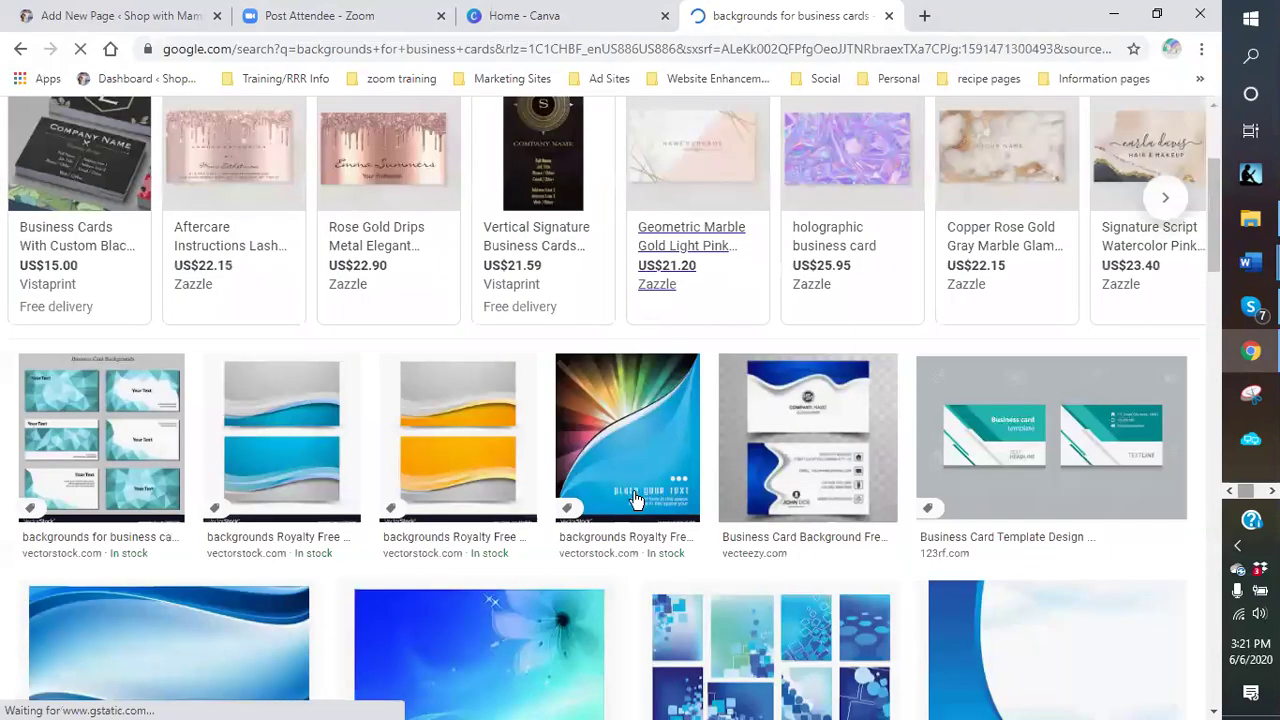
pyautogui.scroll(-3, 437, 423)
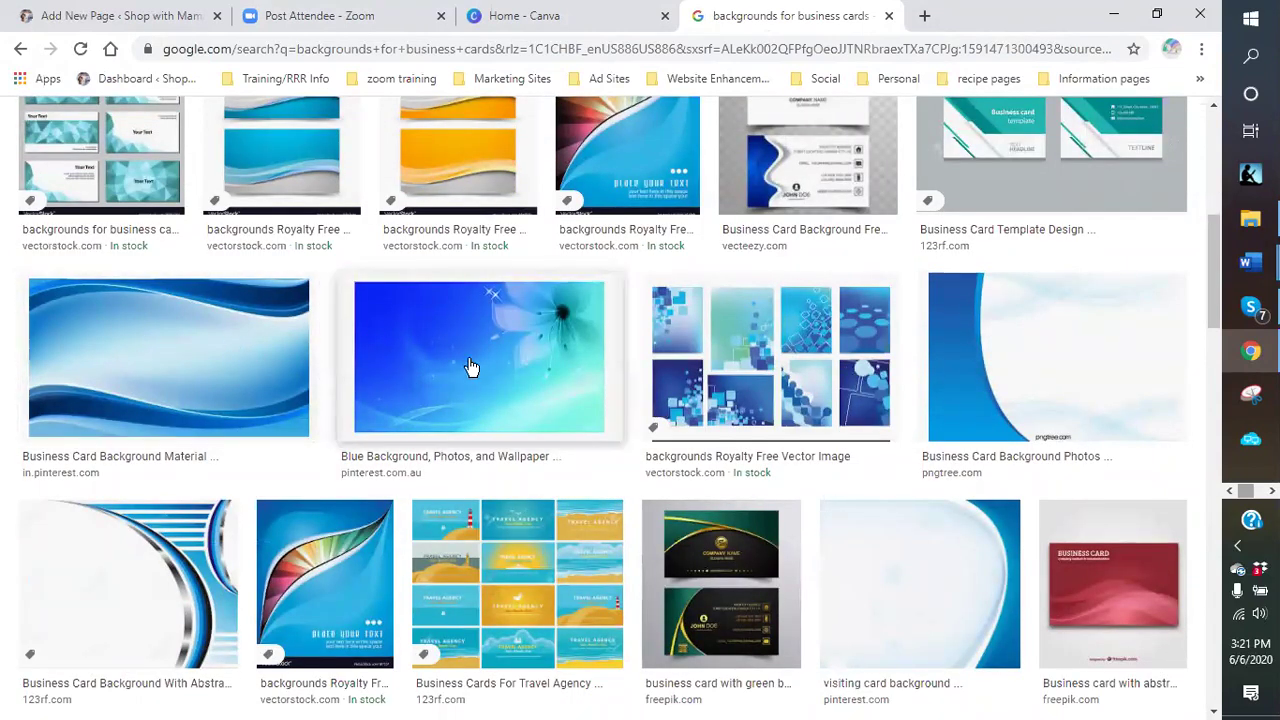
pyautogui.scroll(-3, 423, 333)
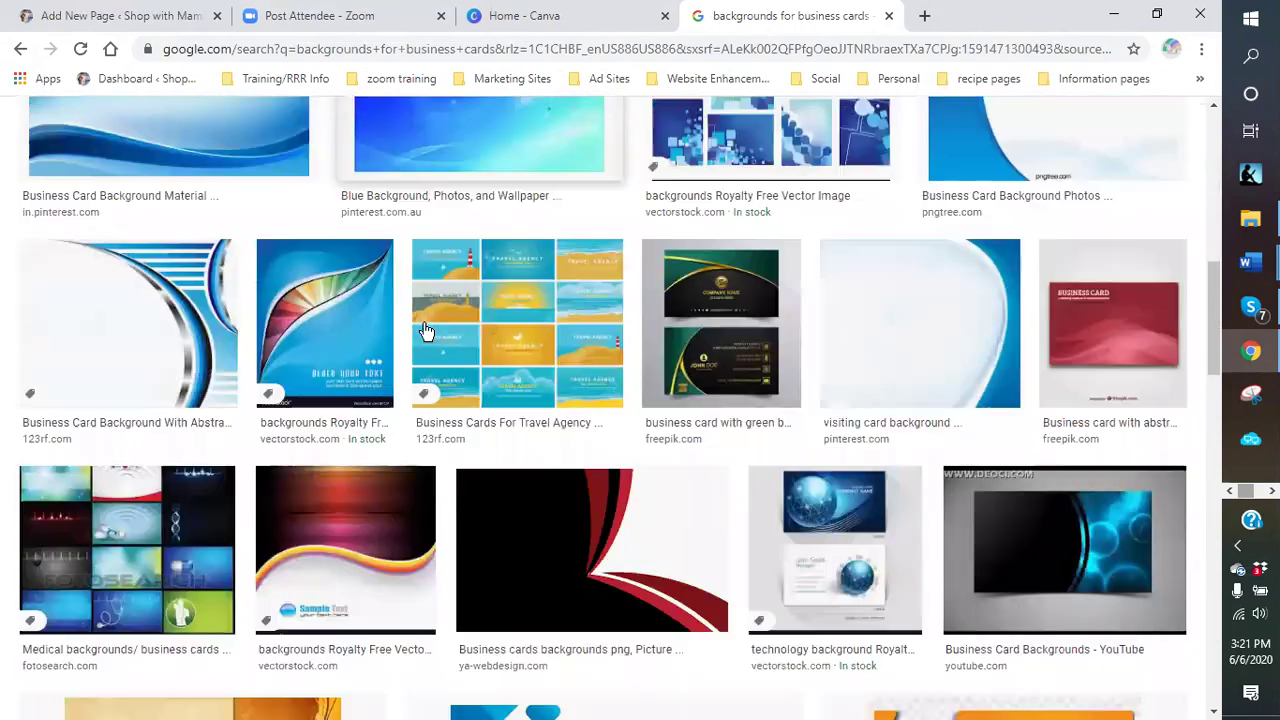
pyautogui.scroll(-2, 348, 338)
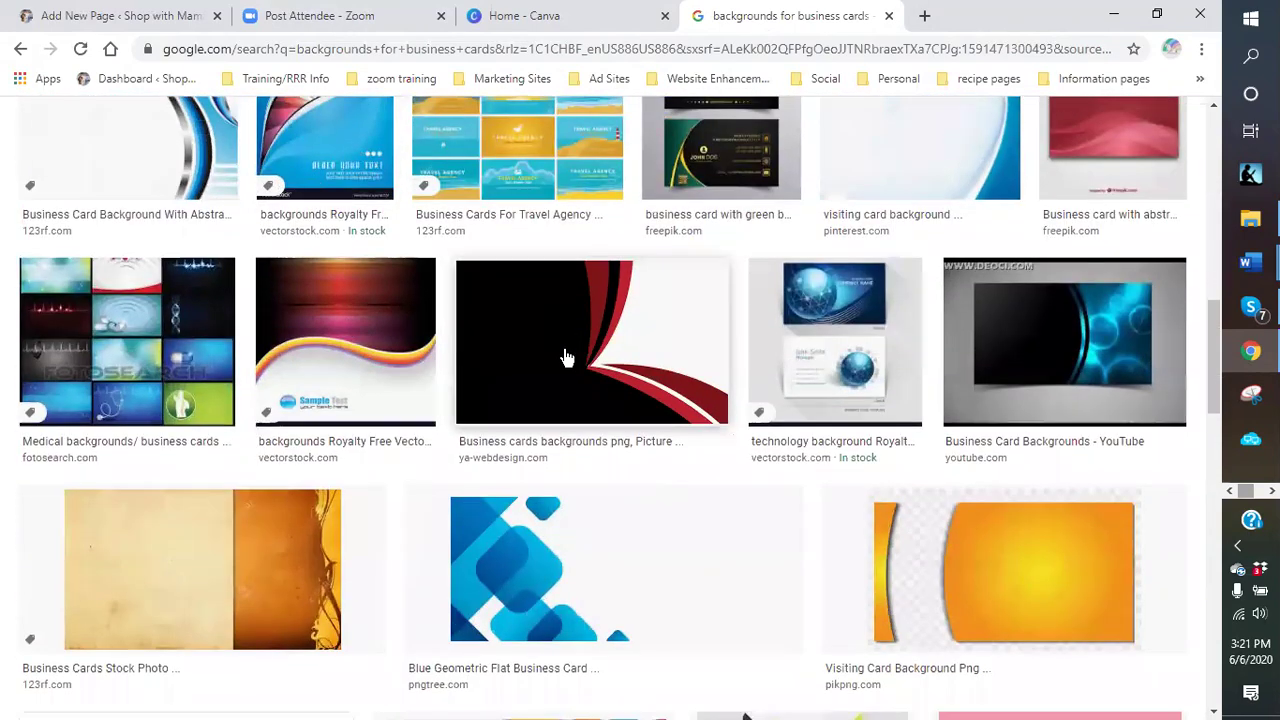
pyautogui.scroll(-2, 565, 357)
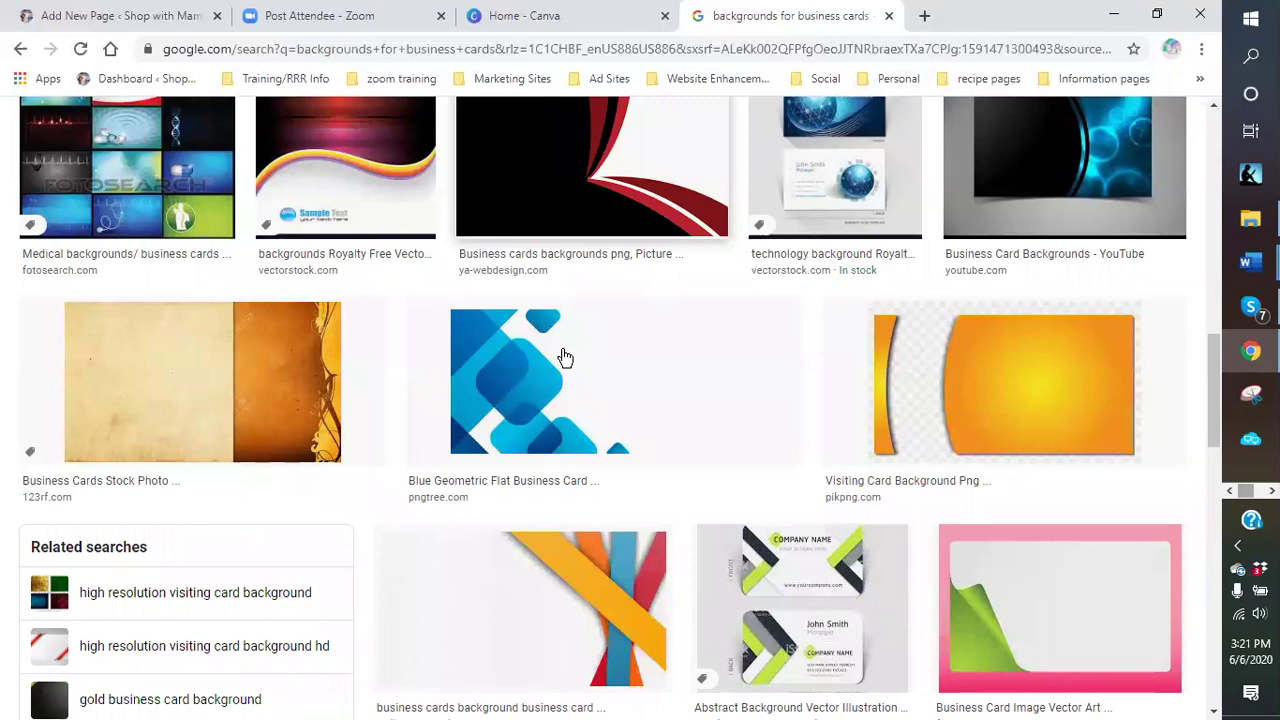
pyautogui.scroll(-4, 565, 357)
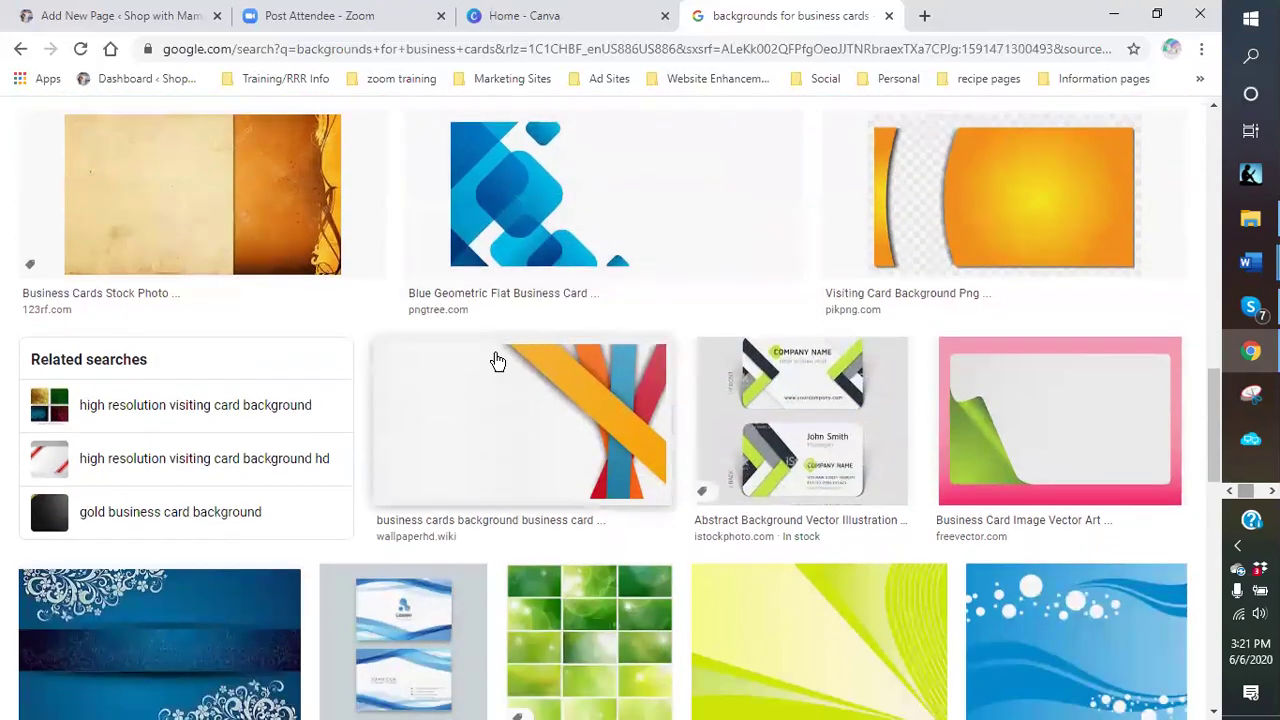
pyautogui.scroll(-5, 478, 318)
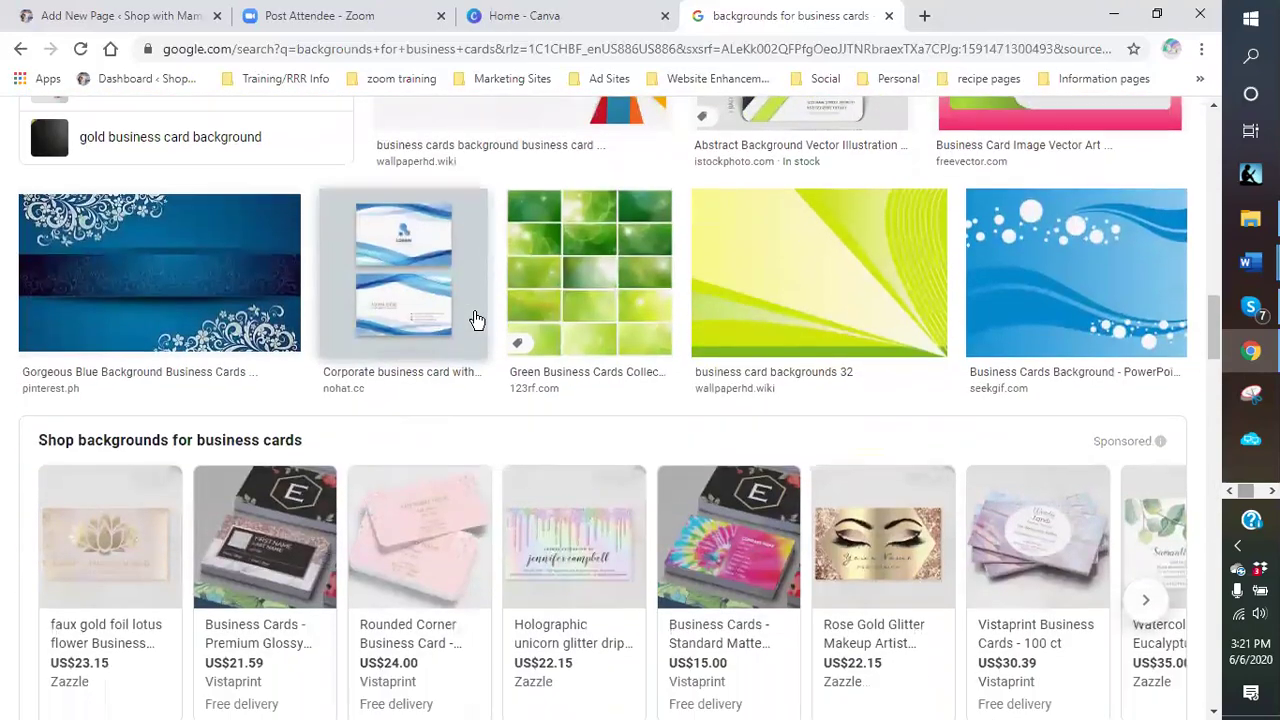
pyautogui.scroll(-4, 541, 445)
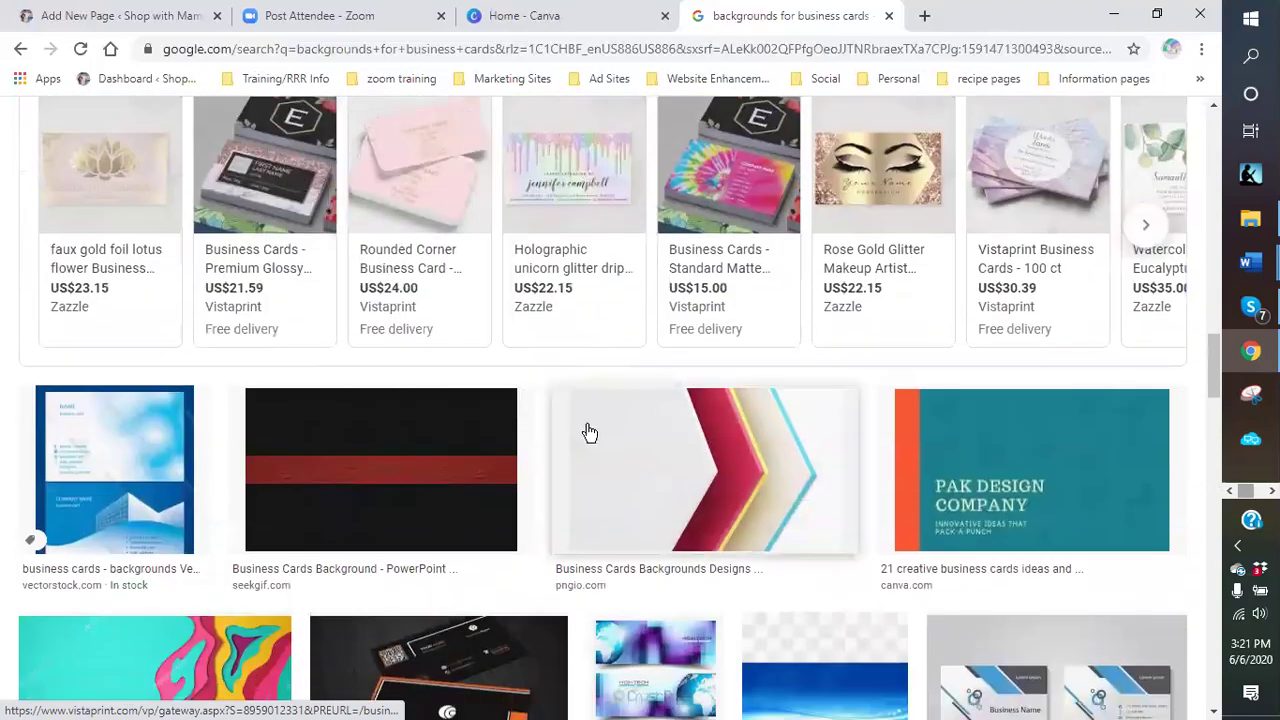
pyautogui.scroll(-2, 541, 445)
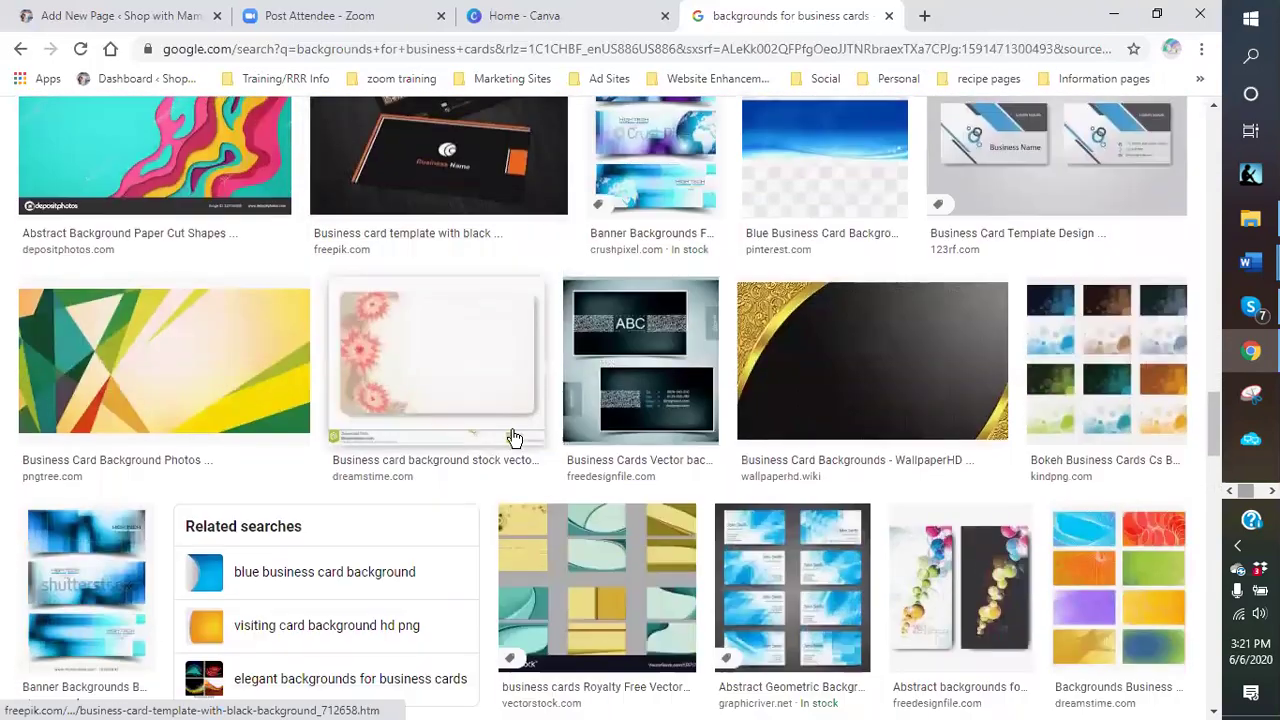
pyautogui.scroll(-5, 449, 366)
pyautogui.scroll(-6, 444, 366)
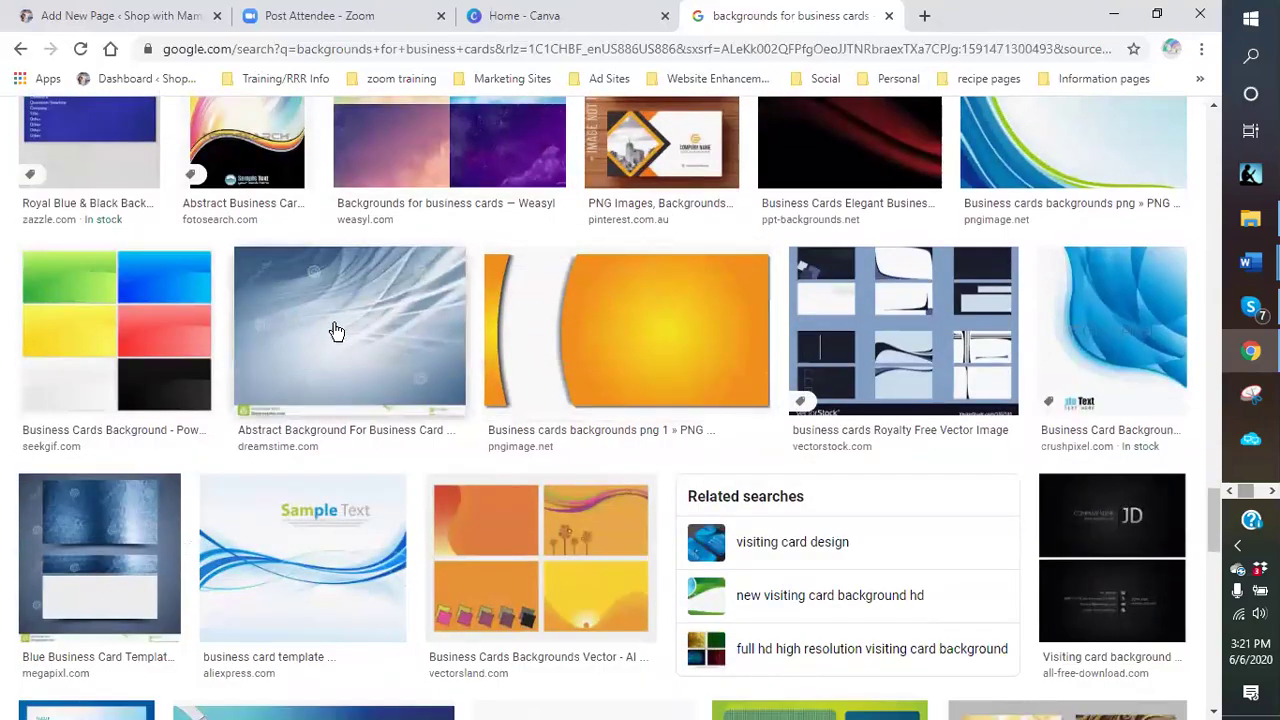
pyautogui.scroll(-5, 677, 331)
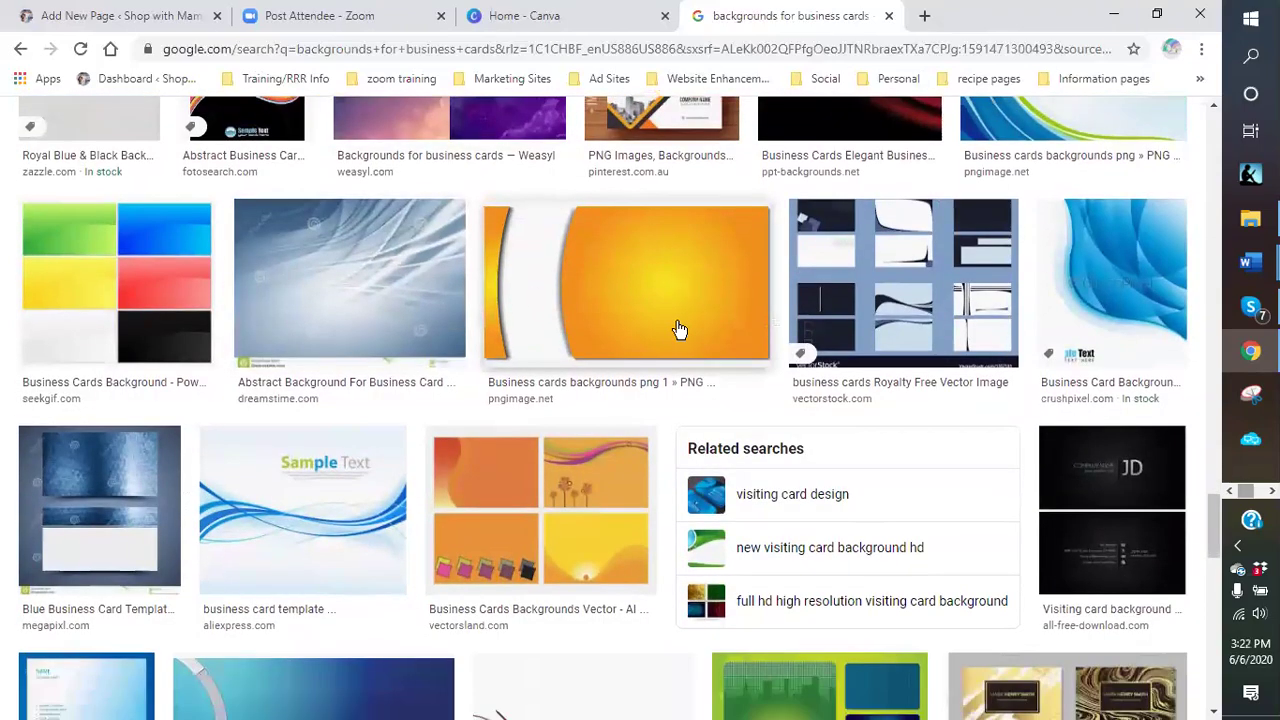
pyautogui.scroll(5, 615, 350)
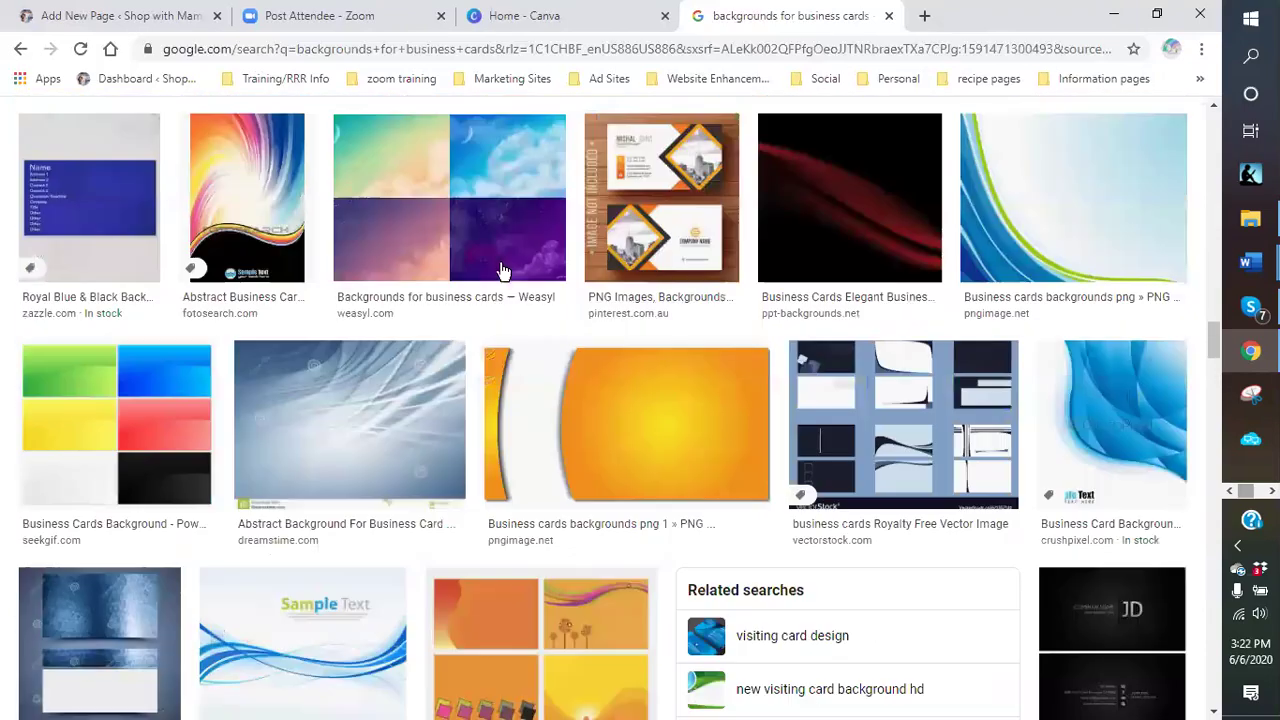
pyautogui.scroll(-15, 500, 271)
pyautogui.scroll(10, 586, 130)
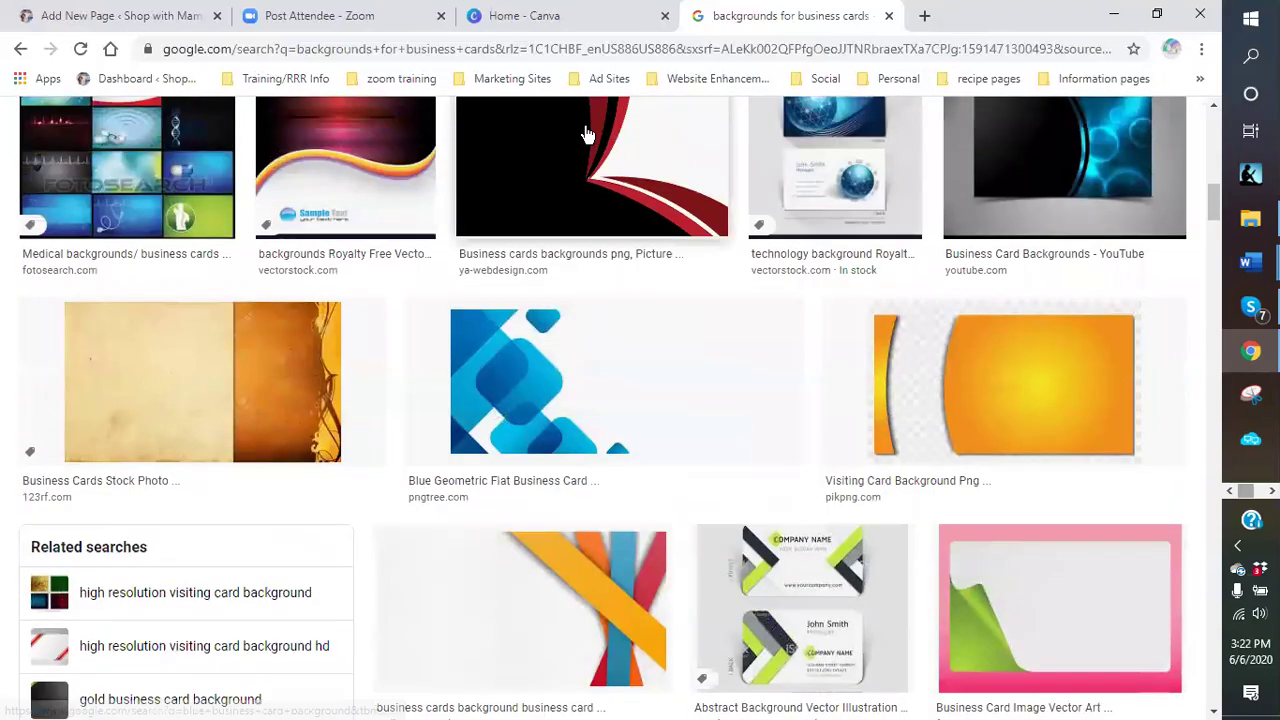
pyautogui.click(517, 17)
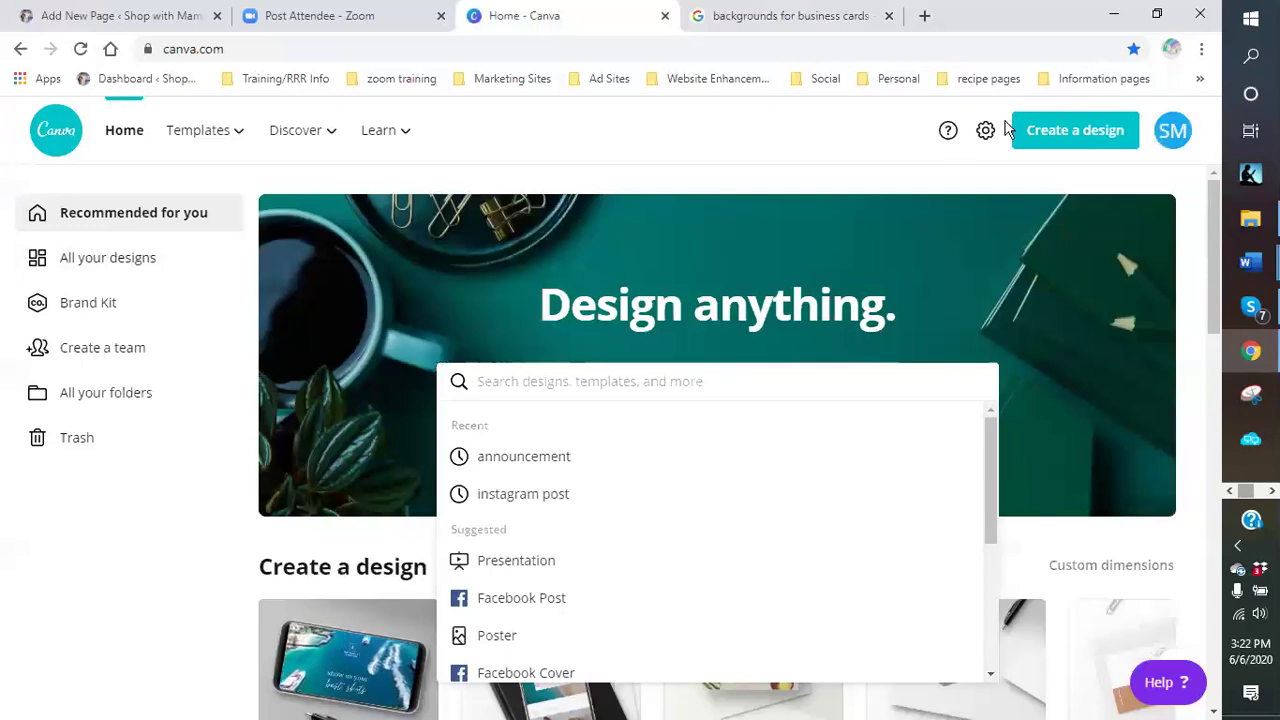
# - Start a new blank Business Card (US) design from the Create a design list
pyautogui.click(1077, 140)
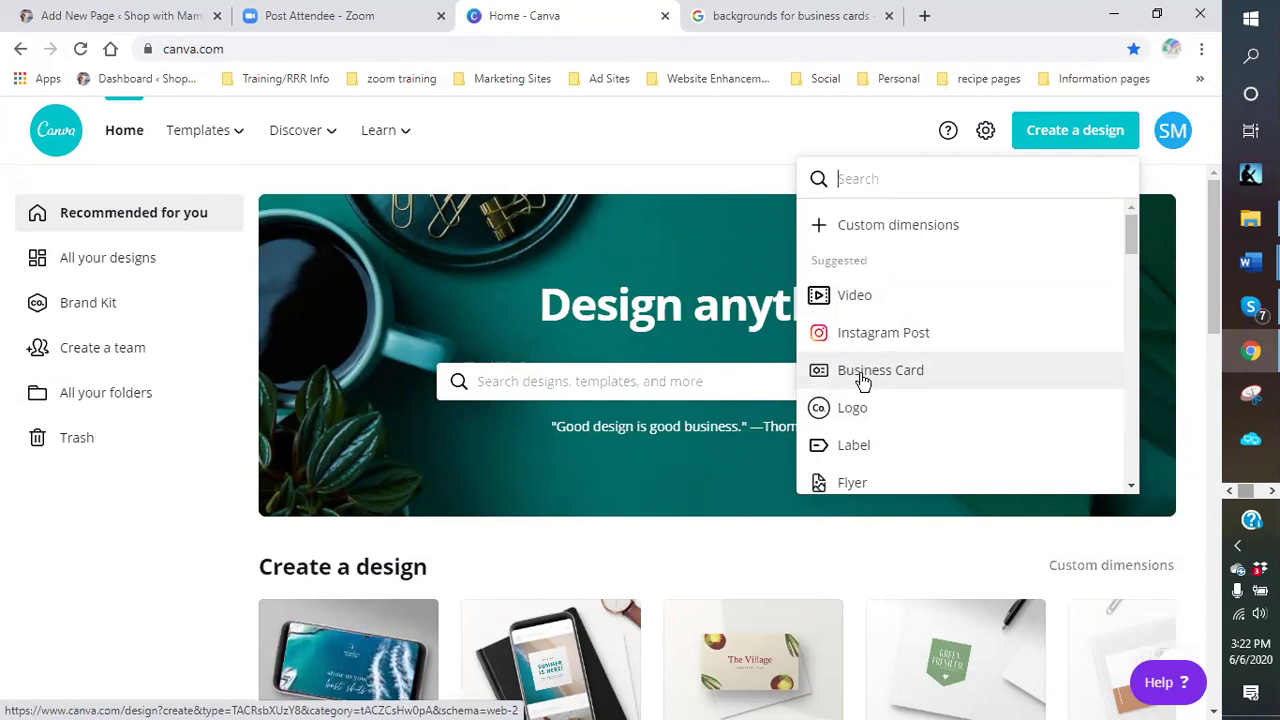
pyautogui.click(863, 382)
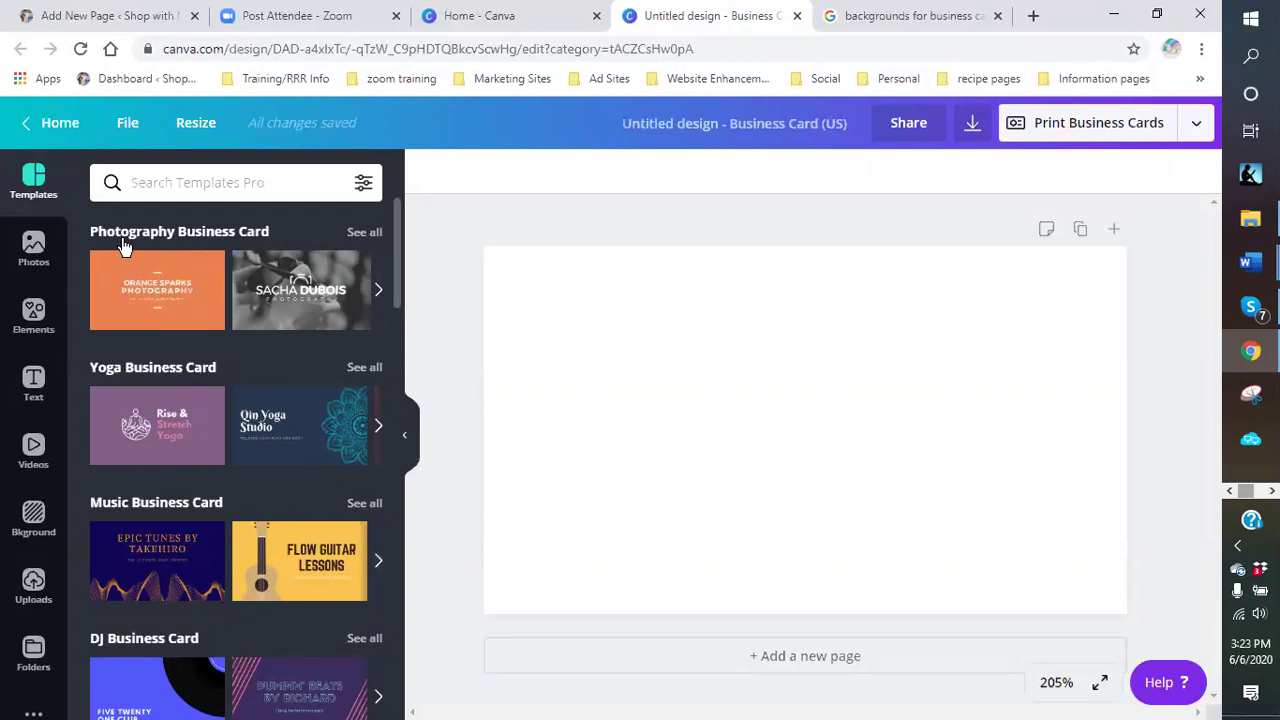
pyautogui.scroll(-3, 134, 372)
pyautogui.scroll(-6, 138, 390)
pyautogui.moveTo(168, 383)
pyautogui.scroll(-2, 170, 381)
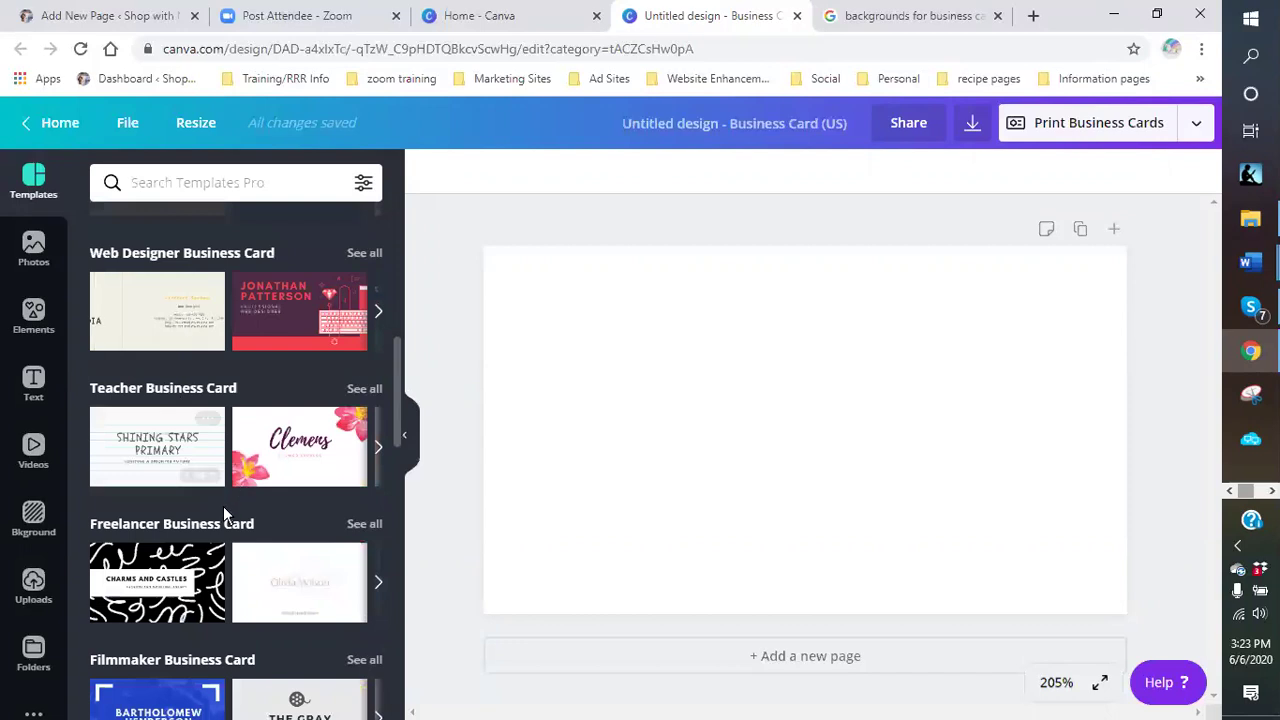
pyautogui.scroll(-2, 195, 489)
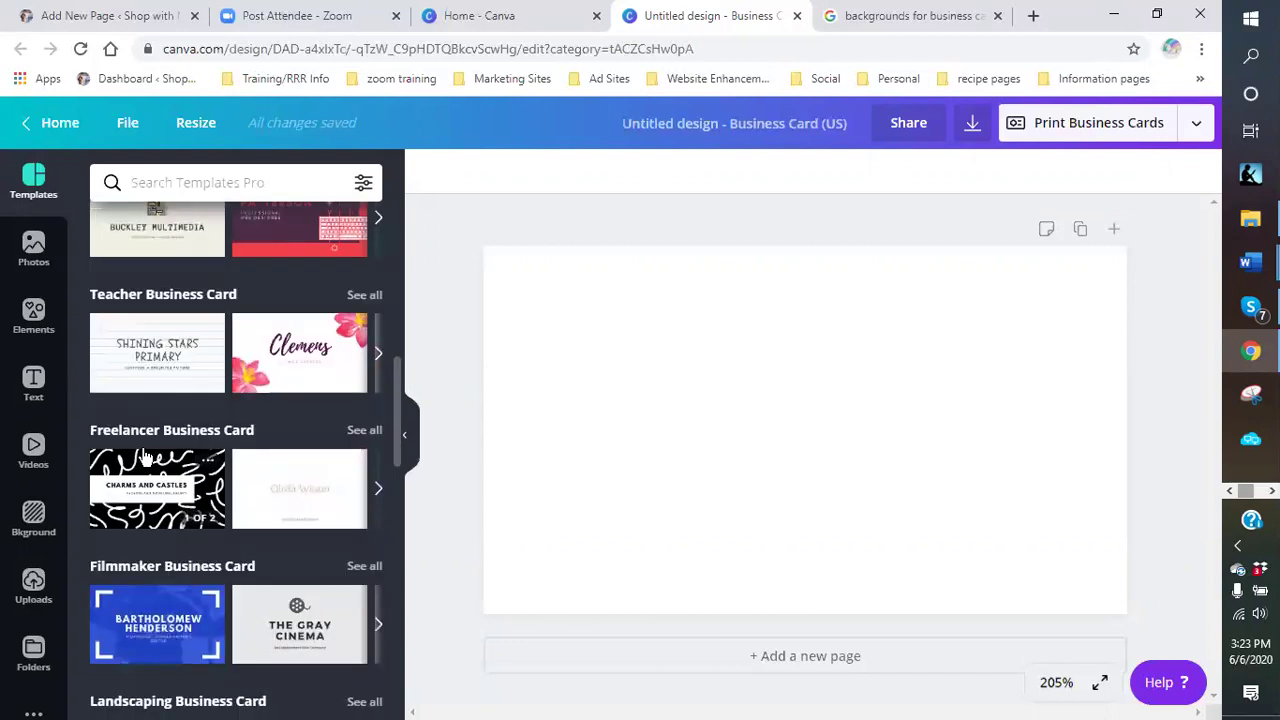
pyautogui.scroll(-1, 195, 472)
pyautogui.scroll(-4, 193, 470)
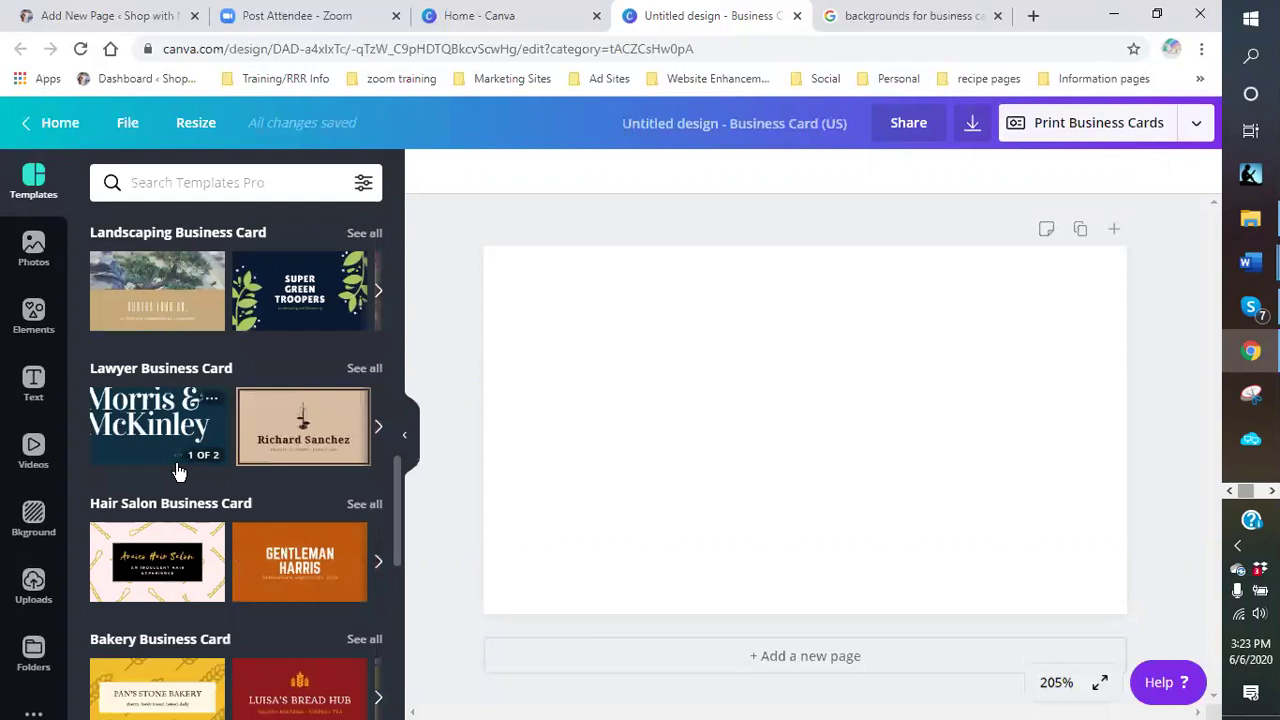
pyautogui.scroll(-2, 128, 508)
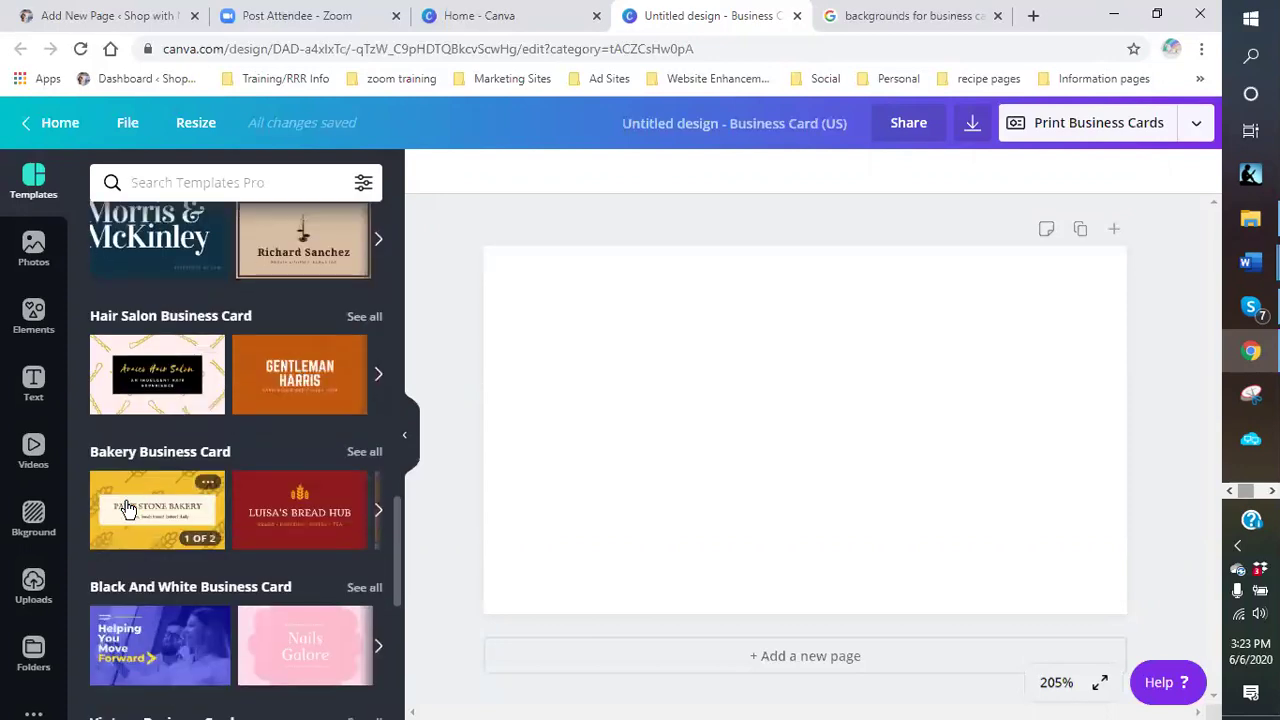
pyautogui.scroll(-3, 128, 508)
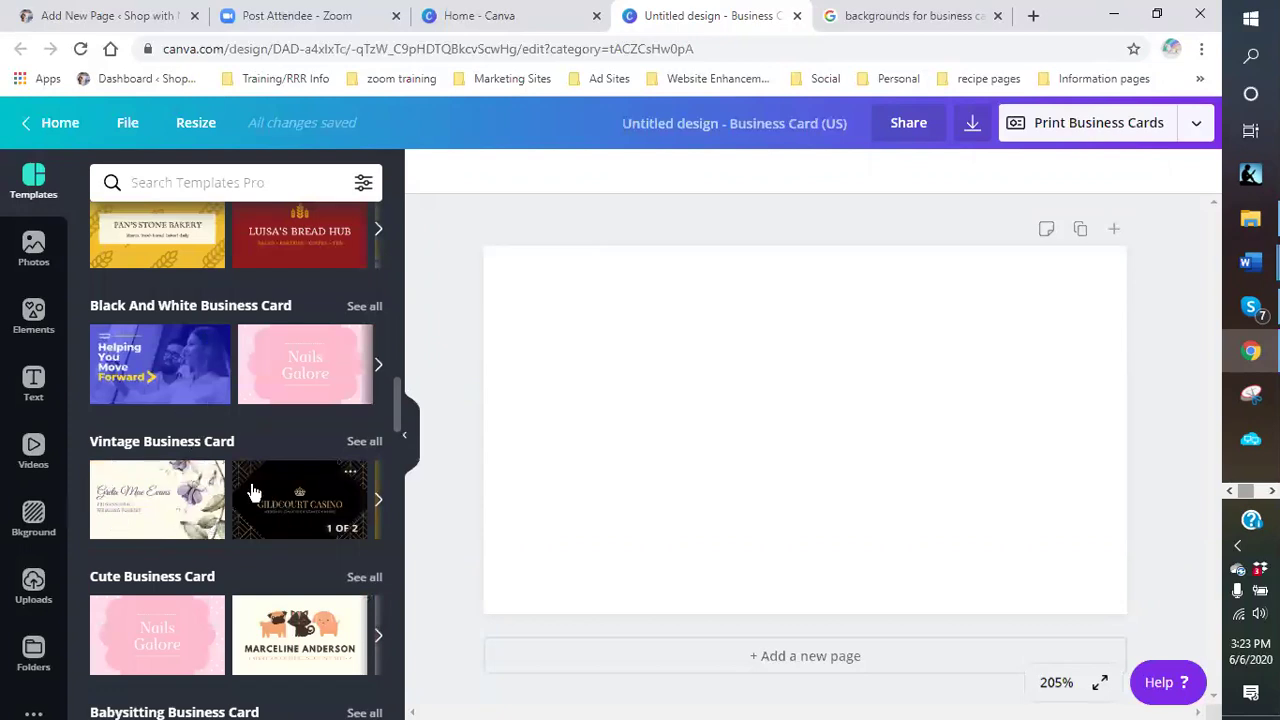
pyautogui.scroll(-3, 160, 510)
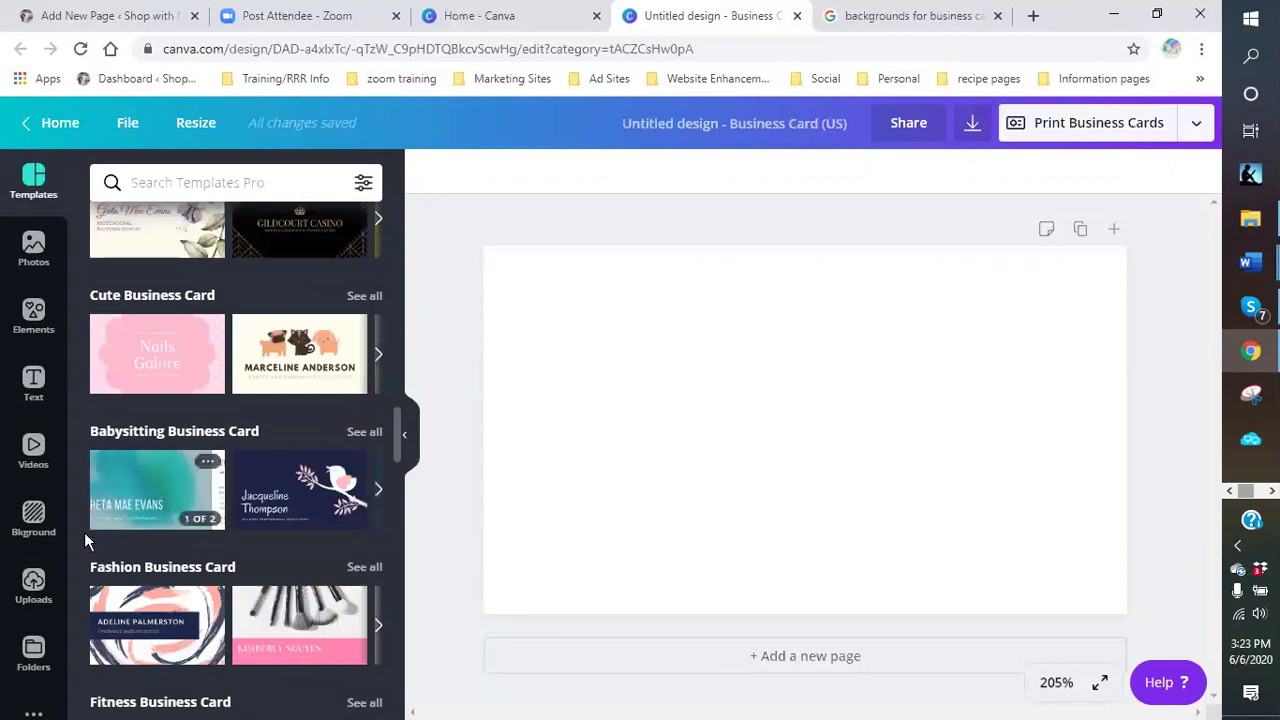
# - Find the feathered headdress portrait in Uploads and place it on the blank card
pyautogui.click(34, 600)
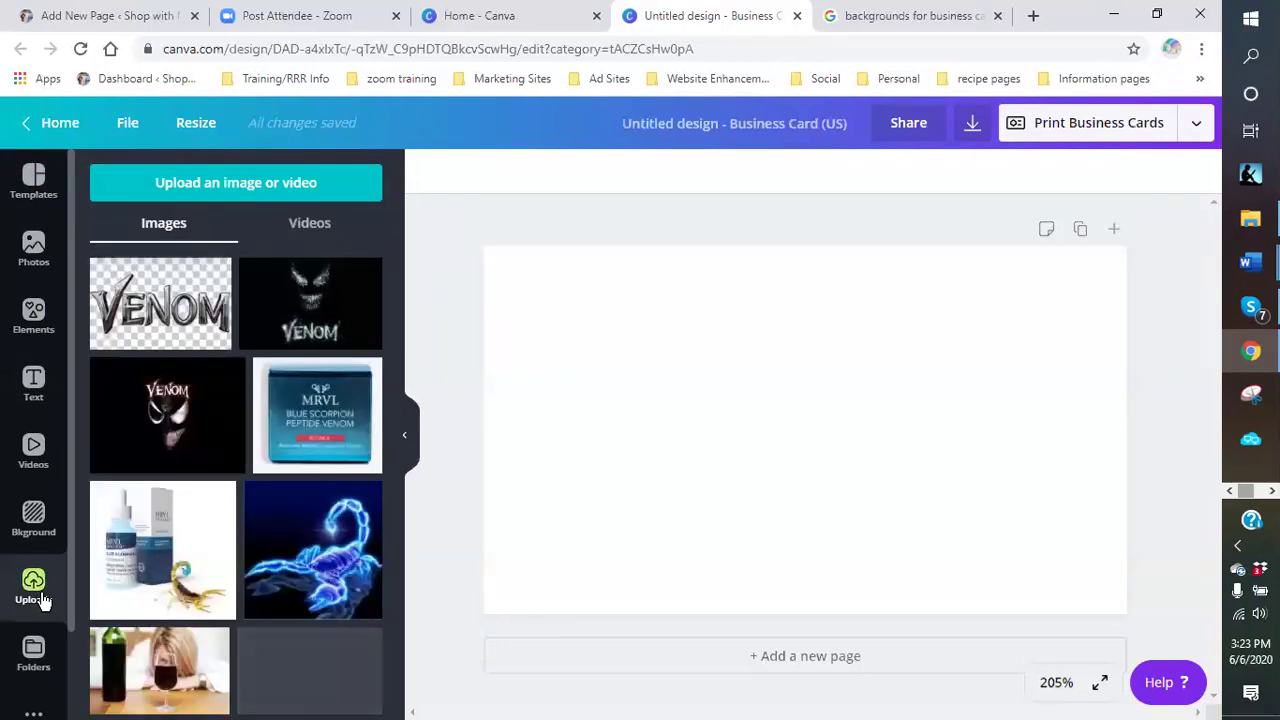
pyautogui.scroll(-5, 172, 520)
pyautogui.scroll(-3, 172, 520)
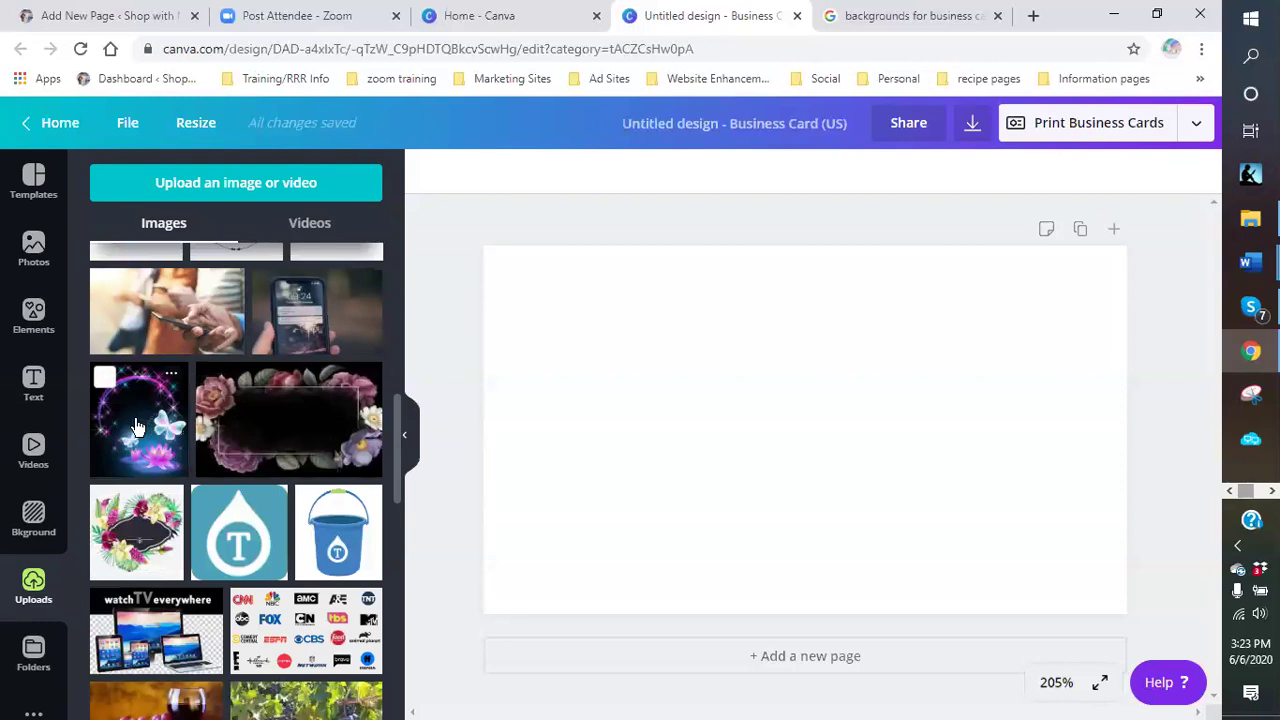
pyautogui.scroll(-5, 137, 428)
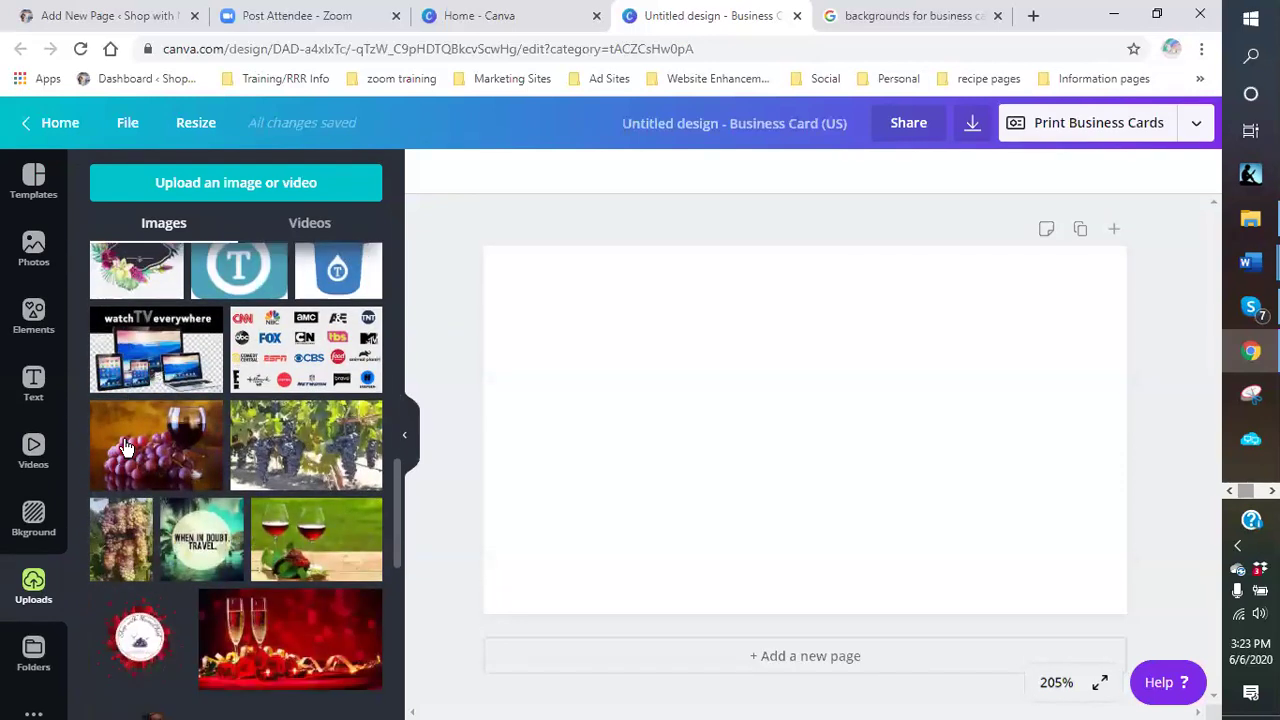
pyautogui.scroll(-10, 125, 447)
pyautogui.scroll(-8, 248, 468)
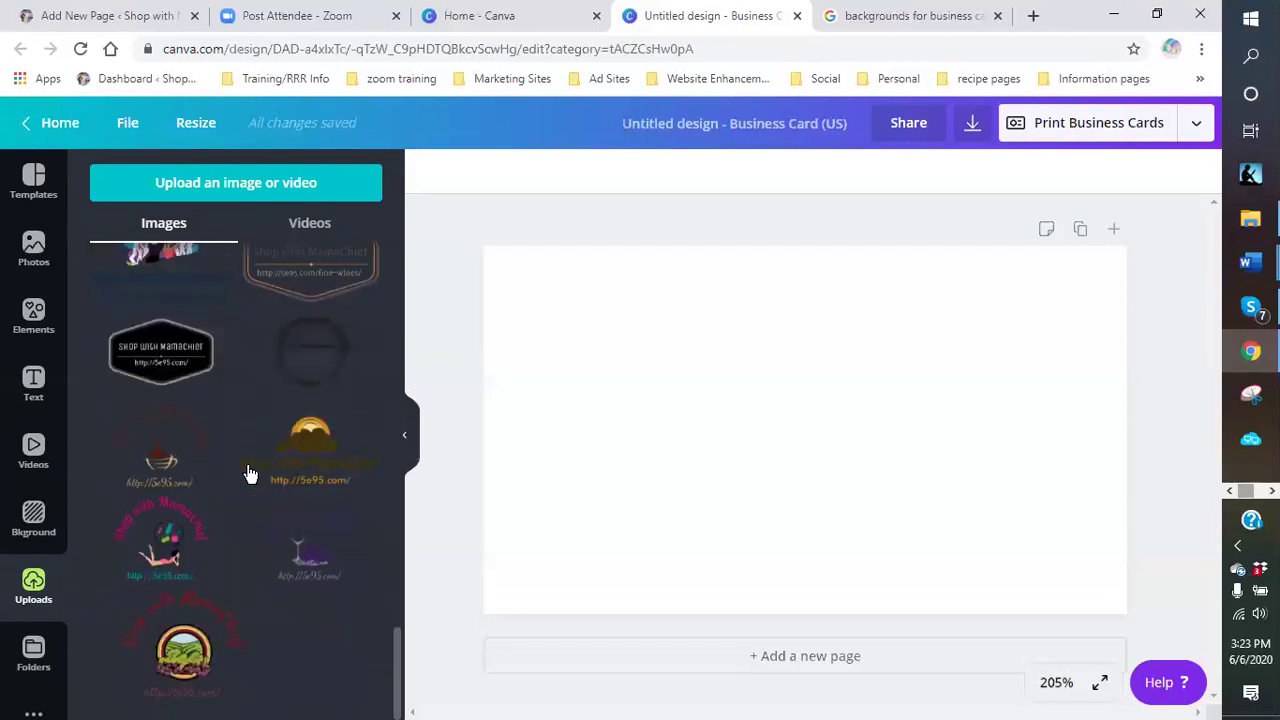
pyautogui.scroll(15, 250, 474)
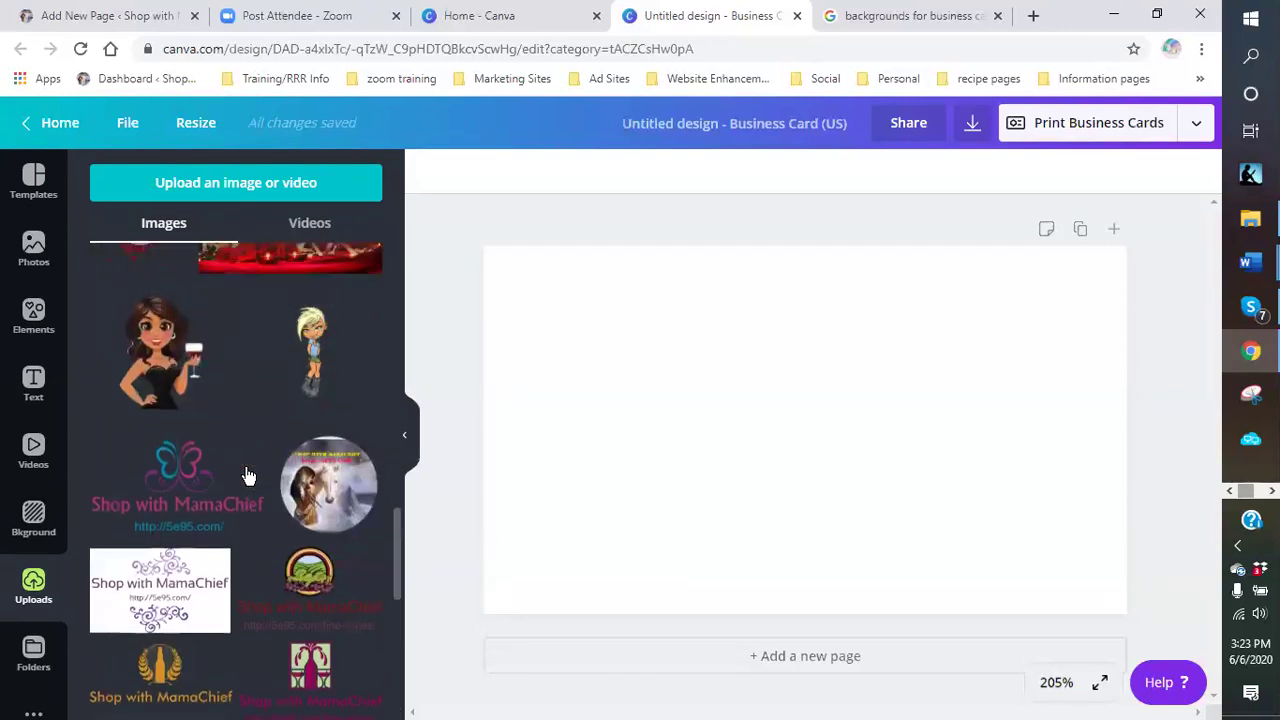
pyautogui.scroll(4, 252, 450)
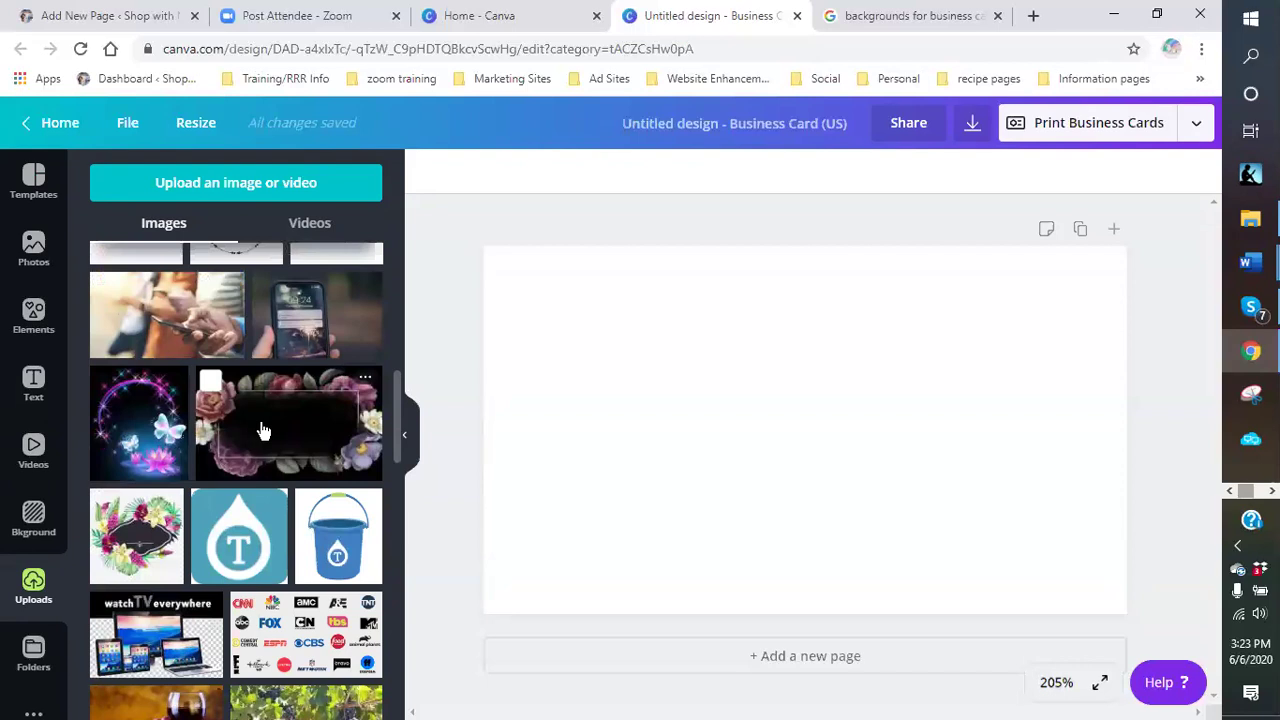
pyautogui.scroll(-10, 262, 430)
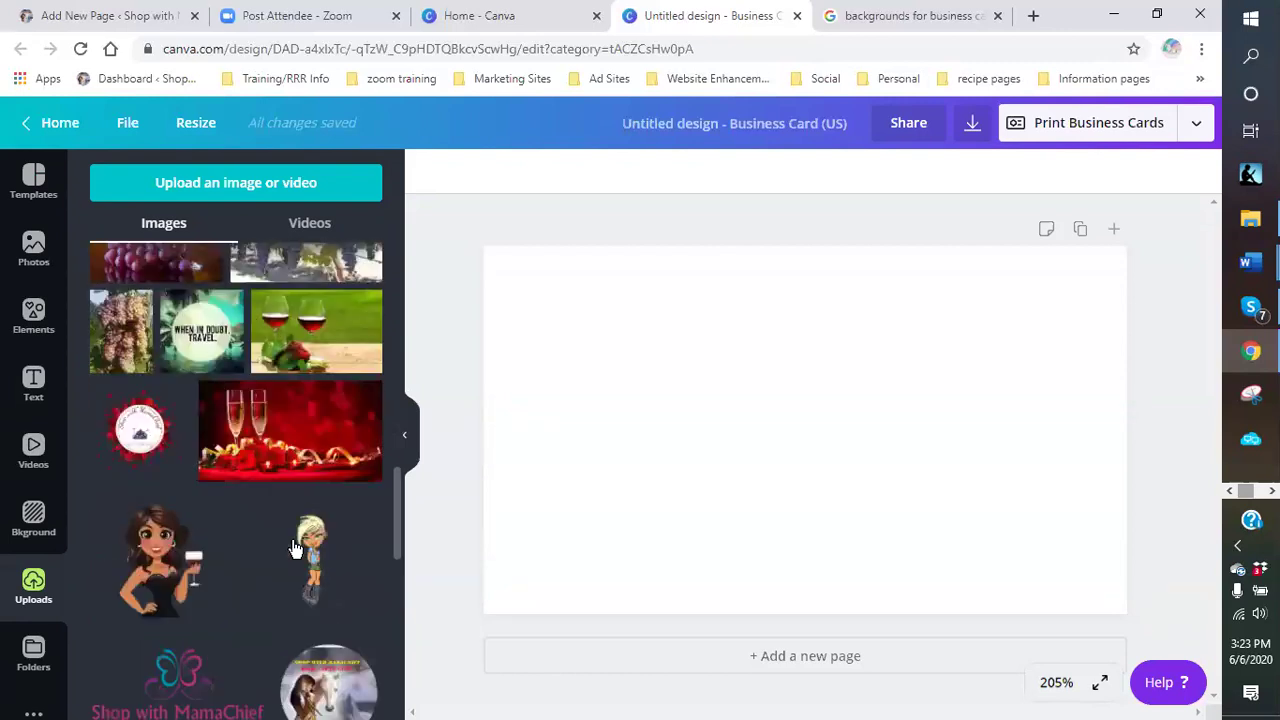
pyautogui.scroll(3, 295, 548)
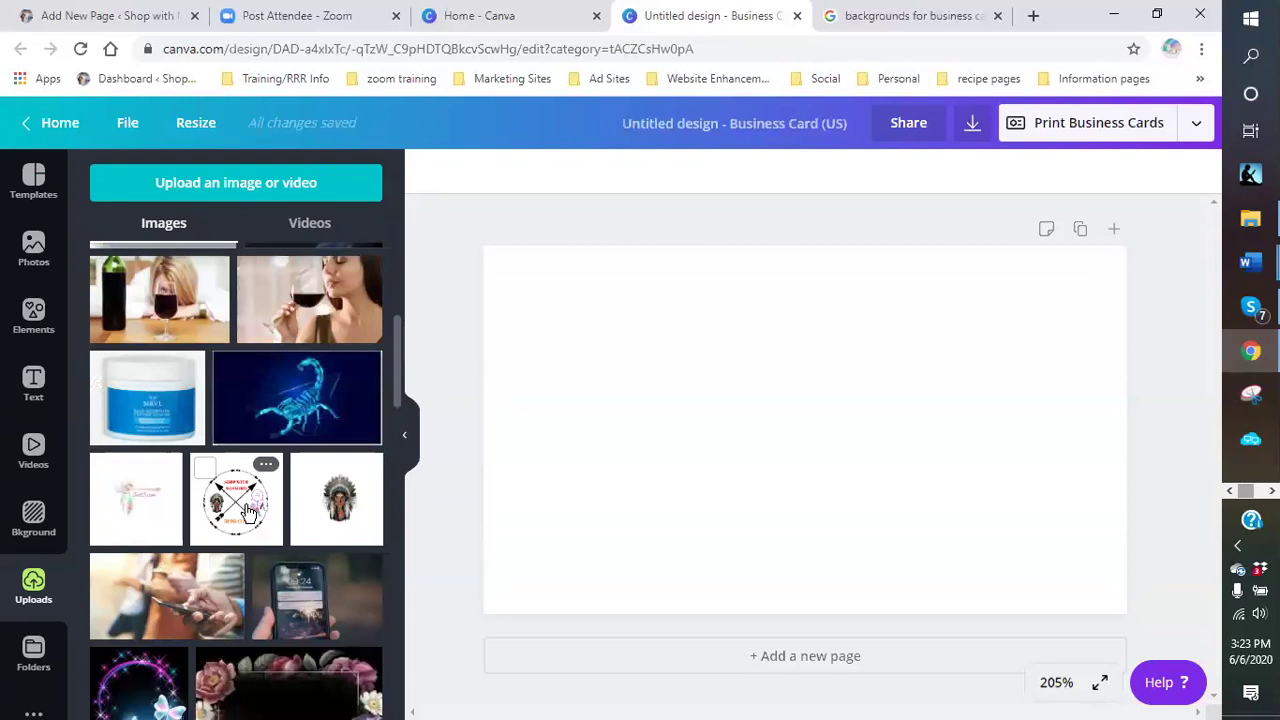
pyautogui.click(345, 510)
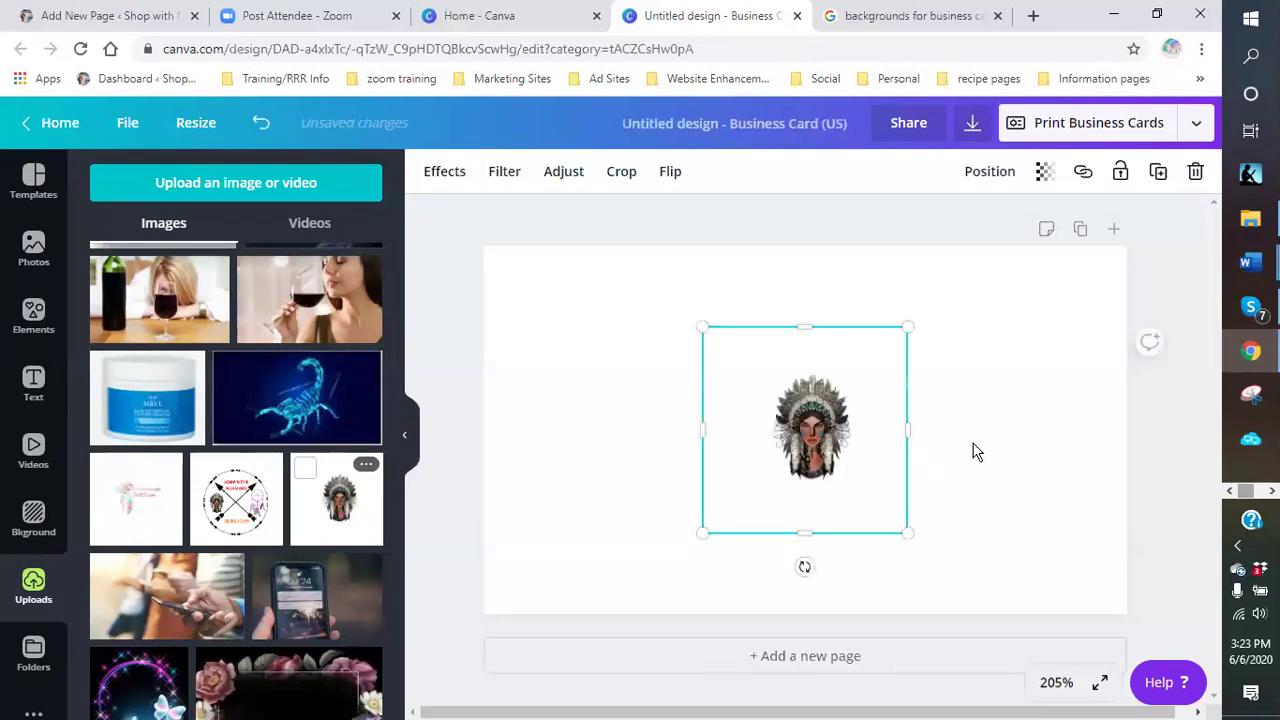
# - Shrink the headdress portrait and position it in the card's top-left corner
pyautogui.click(868, 485)
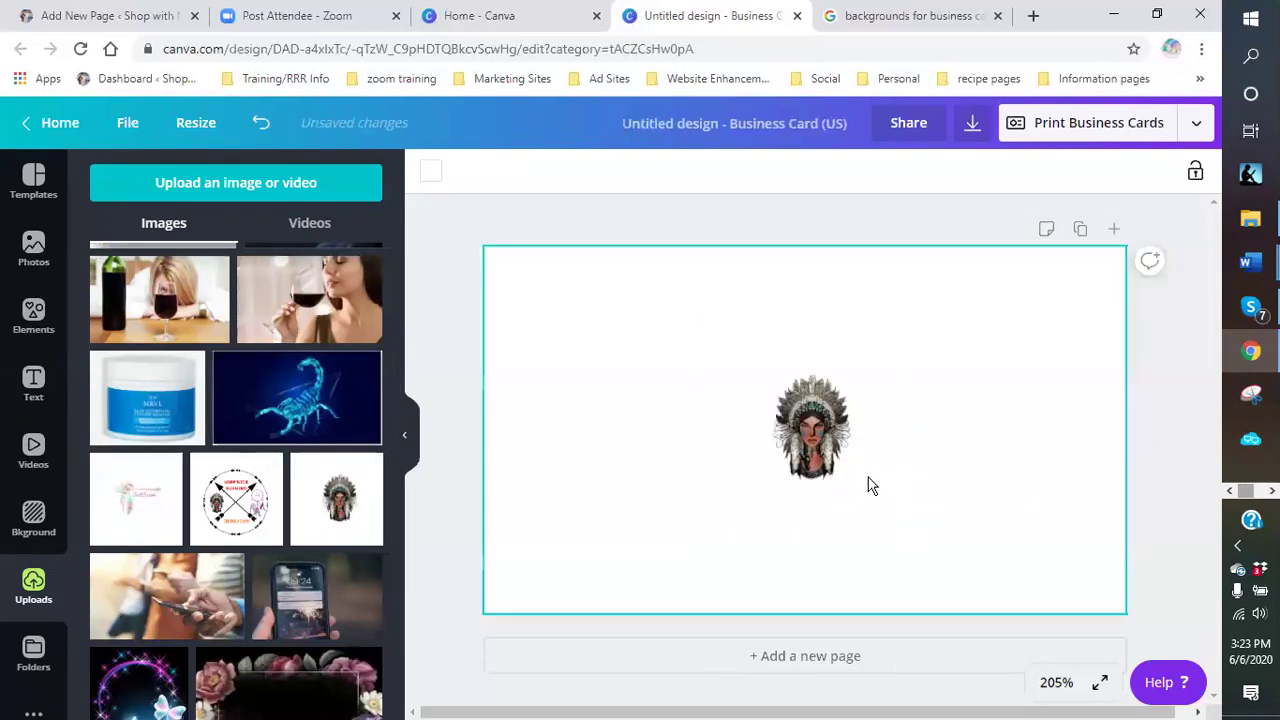
pyautogui.moveTo(810, 433); pyautogui.dragTo(601, 401)
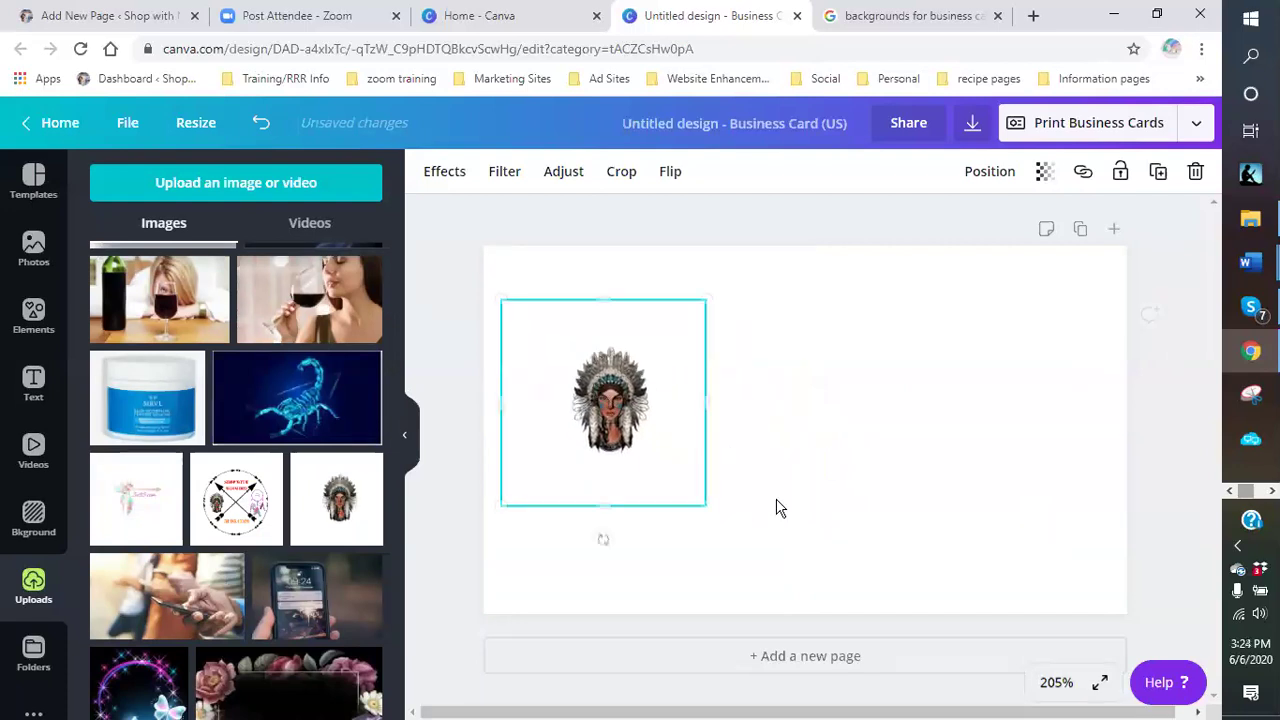
pyautogui.moveTo(698, 496); pyautogui.dragTo(662, 462)
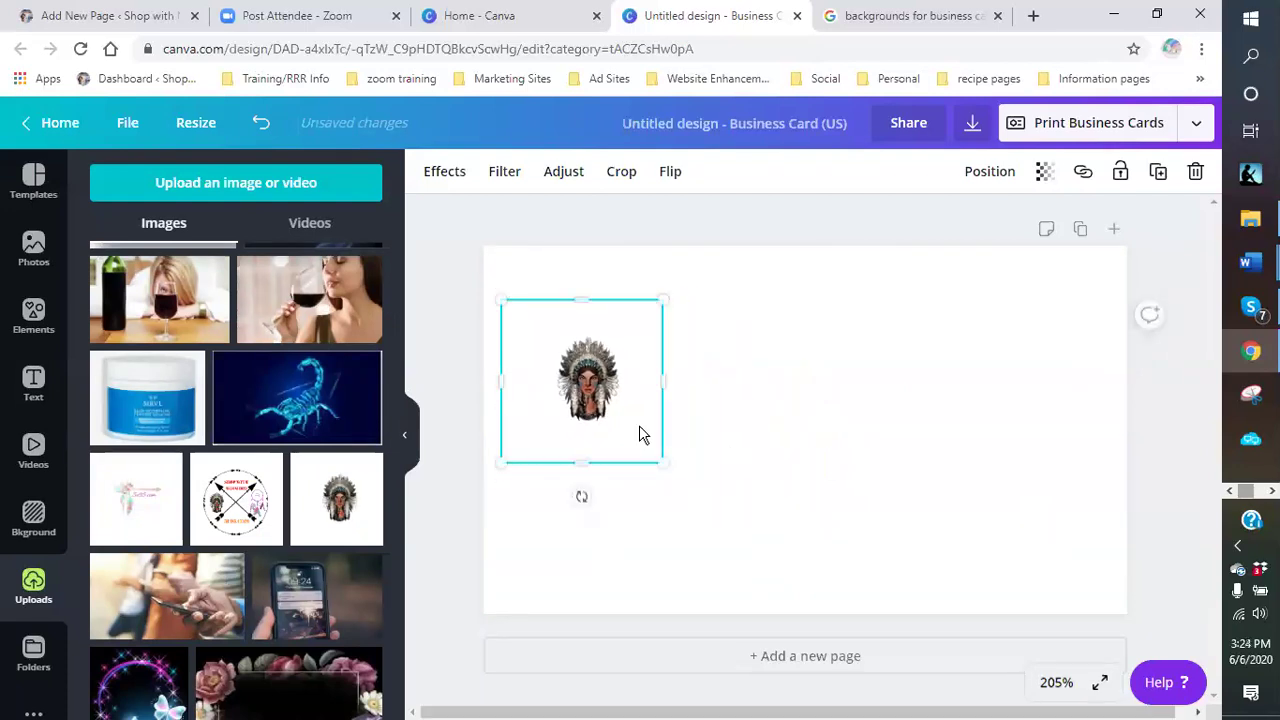
pyautogui.click(764, 411)
pyautogui.moveTo(587, 380); pyautogui.dragTo(571, 343)
pyautogui.click(735, 425)
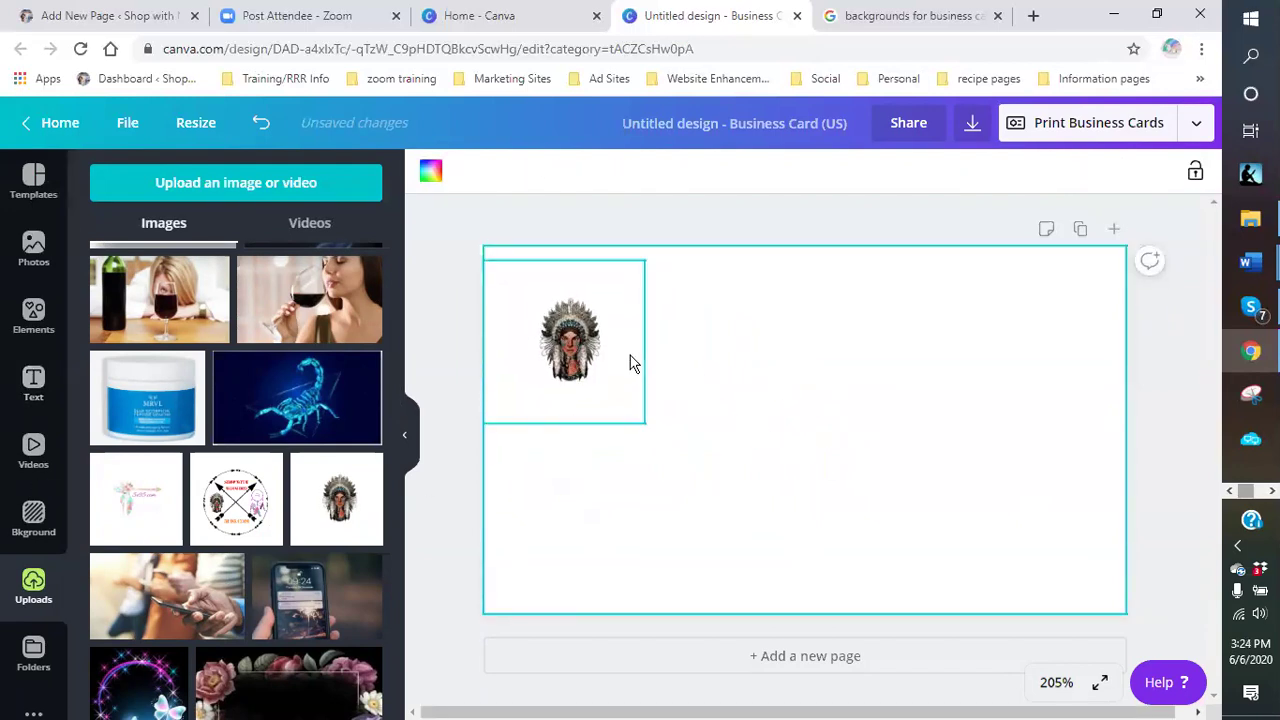
pyautogui.moveTo(568, 323); pyautogui.dragTo(577, 330)
pyautogui.click(727, 472)
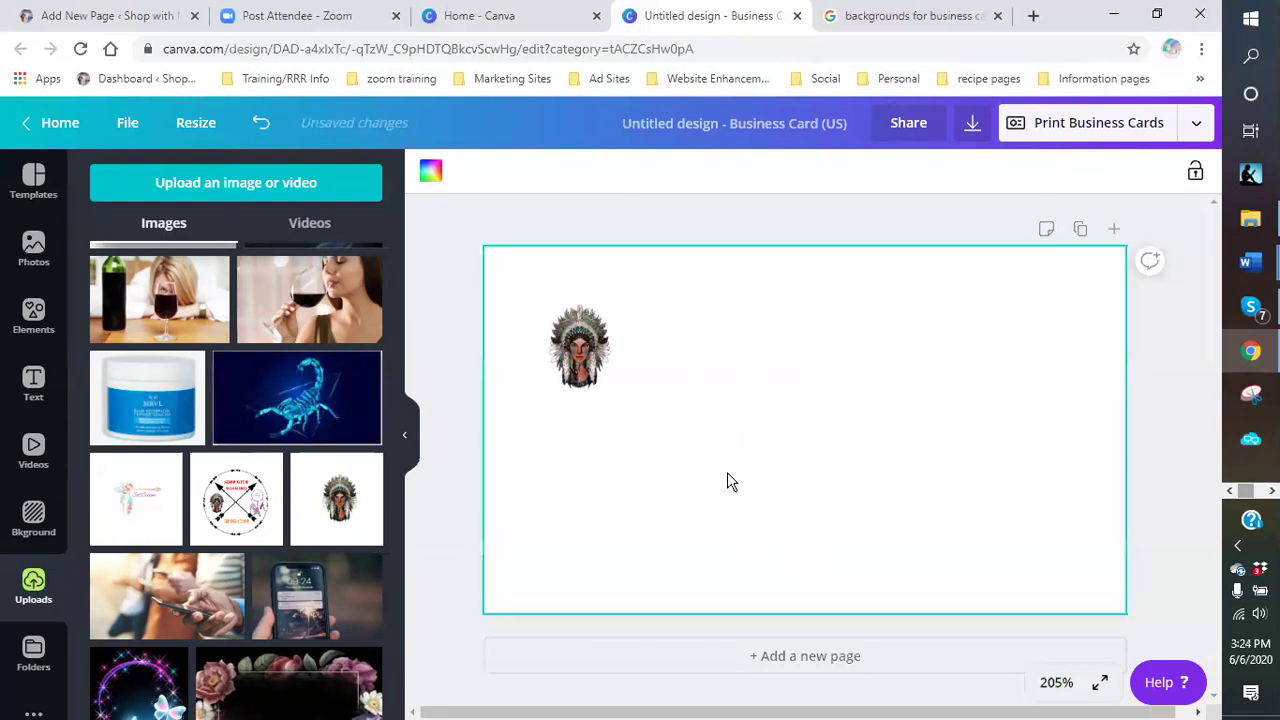
pyautogui.click(36, 383)
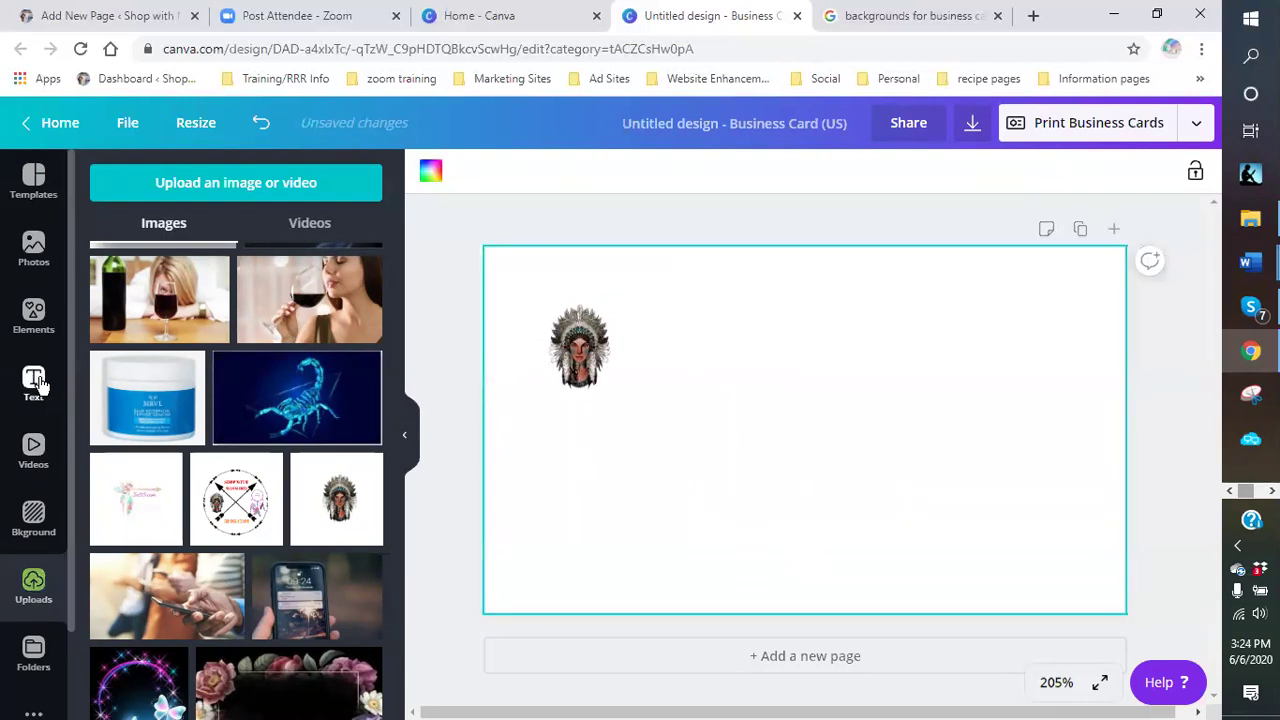
# - Add an 'Add a heading' text box and narrow it so it wraps onto two lines
pyautogui.click(231, 281)
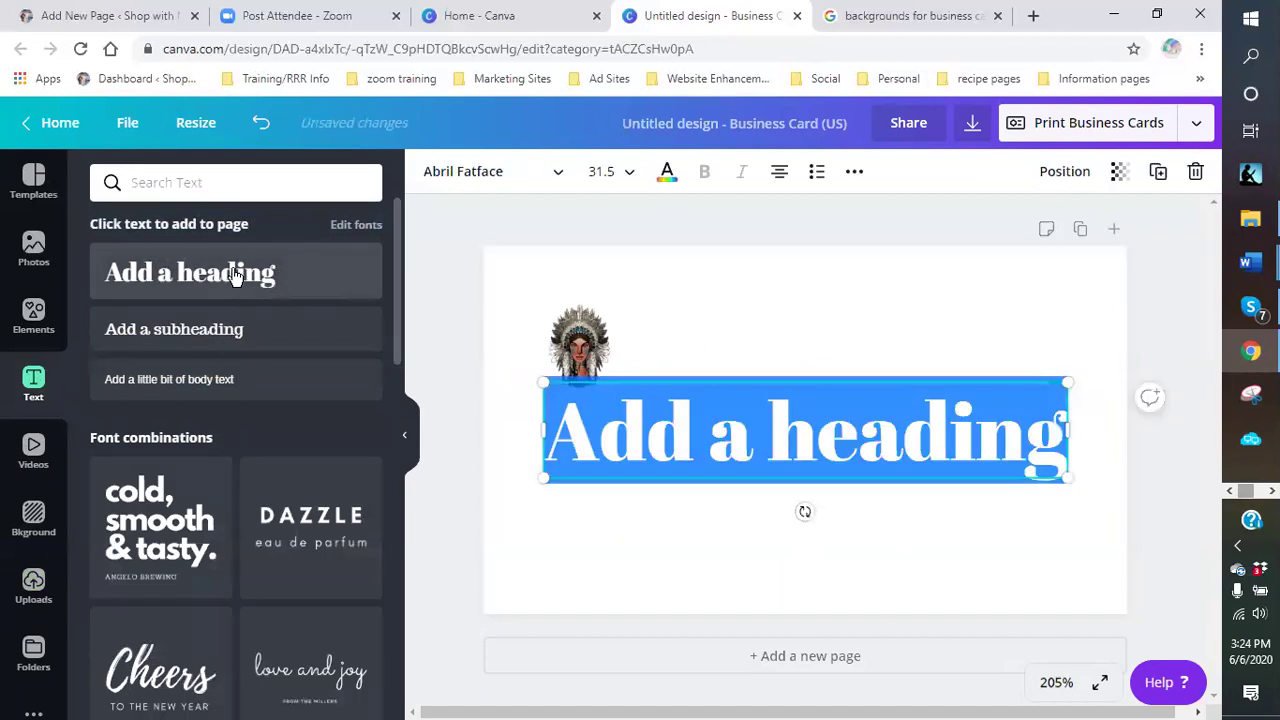
pyautogui.moveTo(540, 431); pyautogui.dragTo(651, 440)
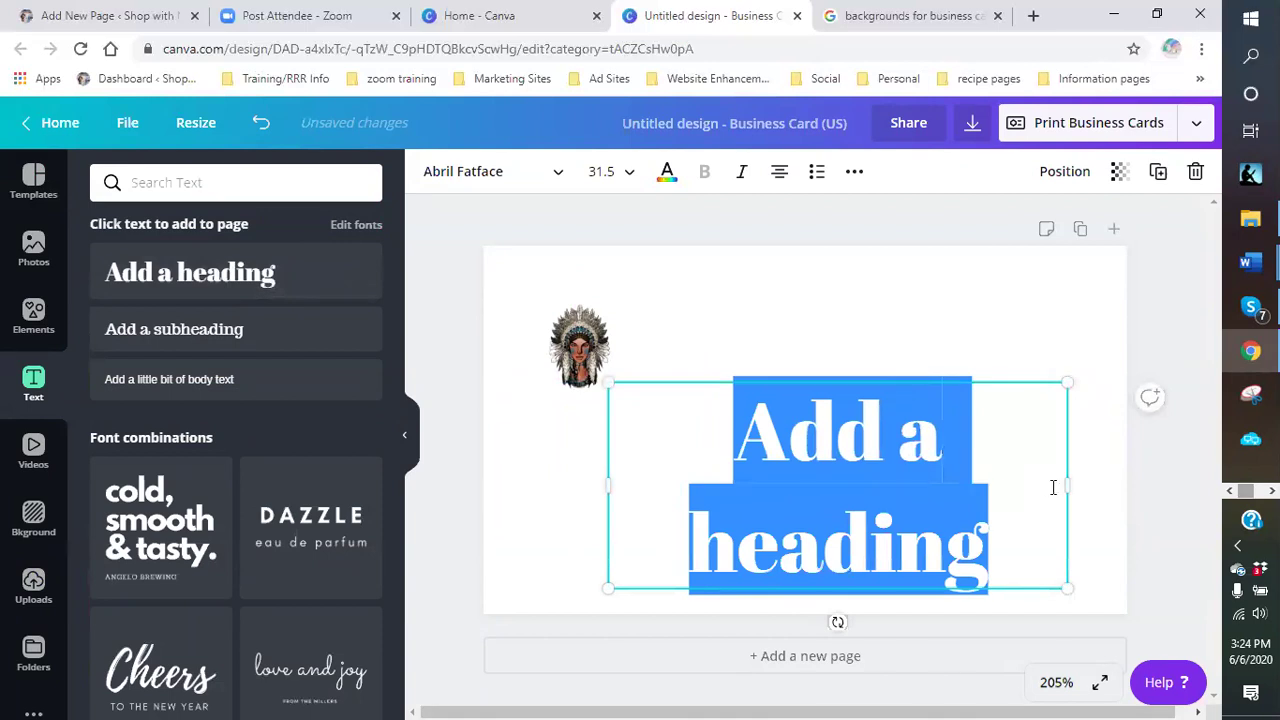
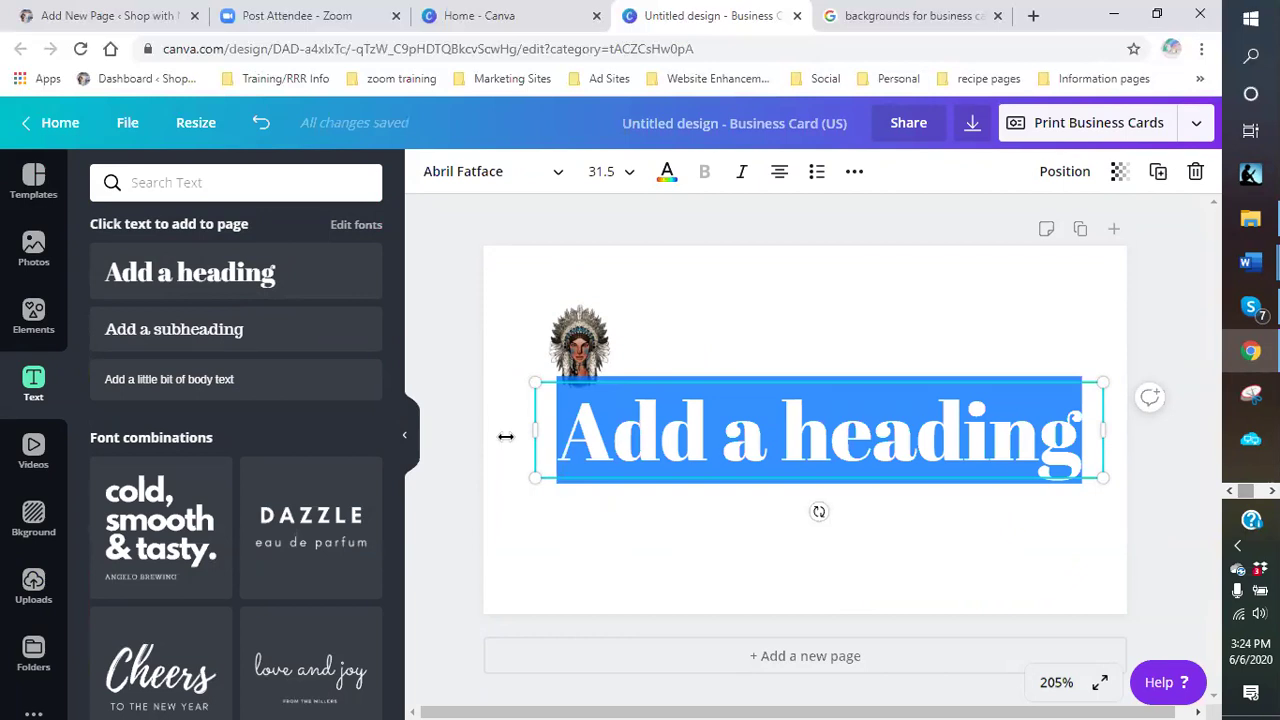
# - Retype the heading as 'SHOP WITH MAMACHIEF', shrink it to size 15.4, and place it at the card's top right
pyautogui.write('SHOP WITH MAMACHIEF')
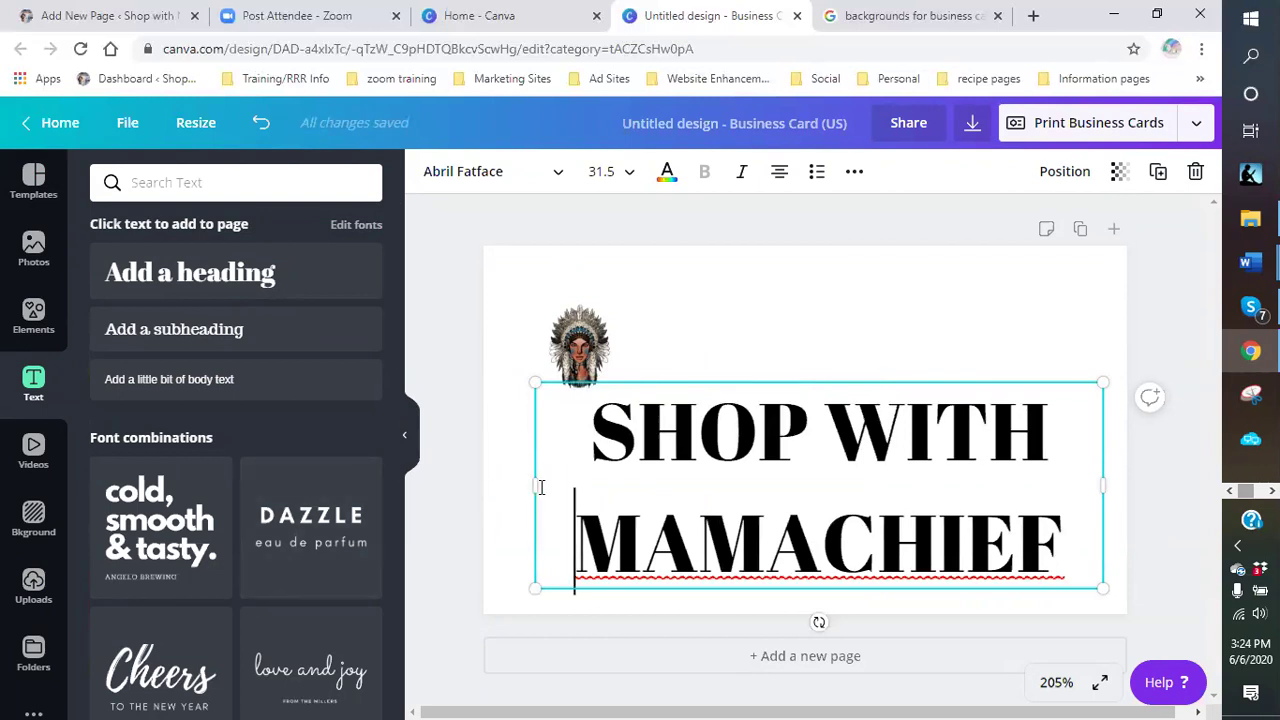
pyautogui.moveTo(530, 483); pyautogui.dragTo(494, 489)
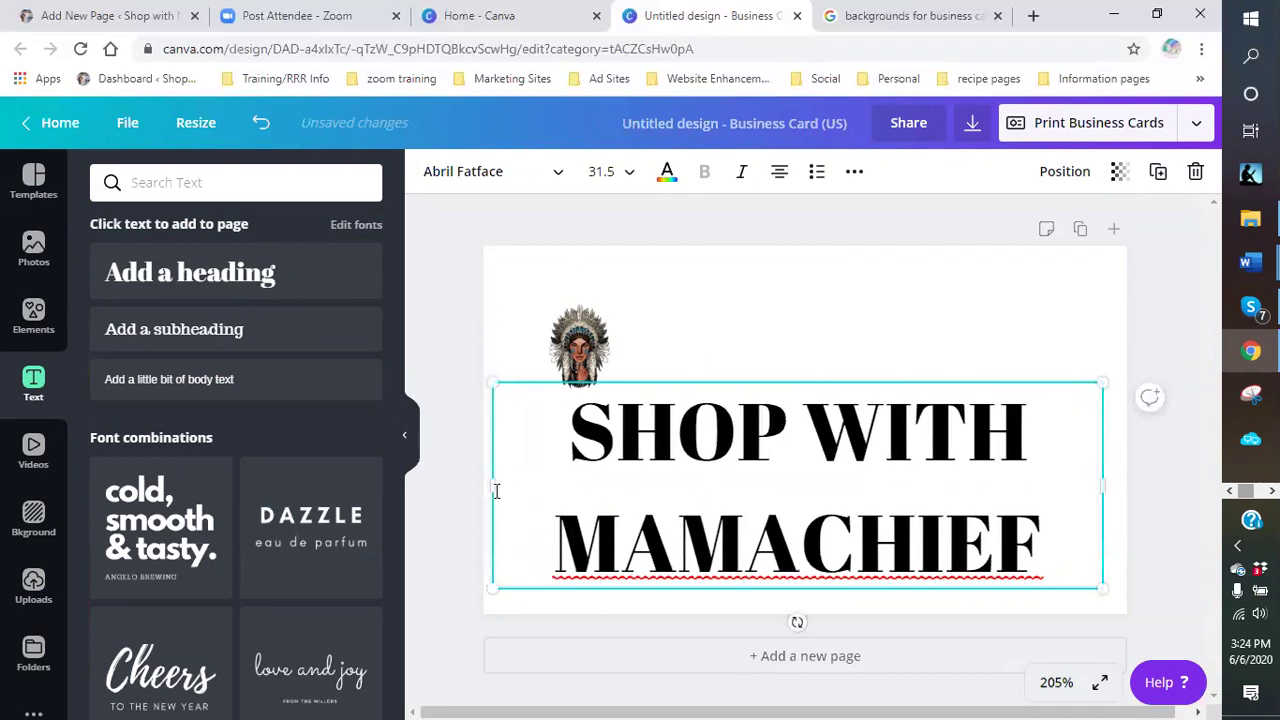
pyautogui.click(1100, 485)
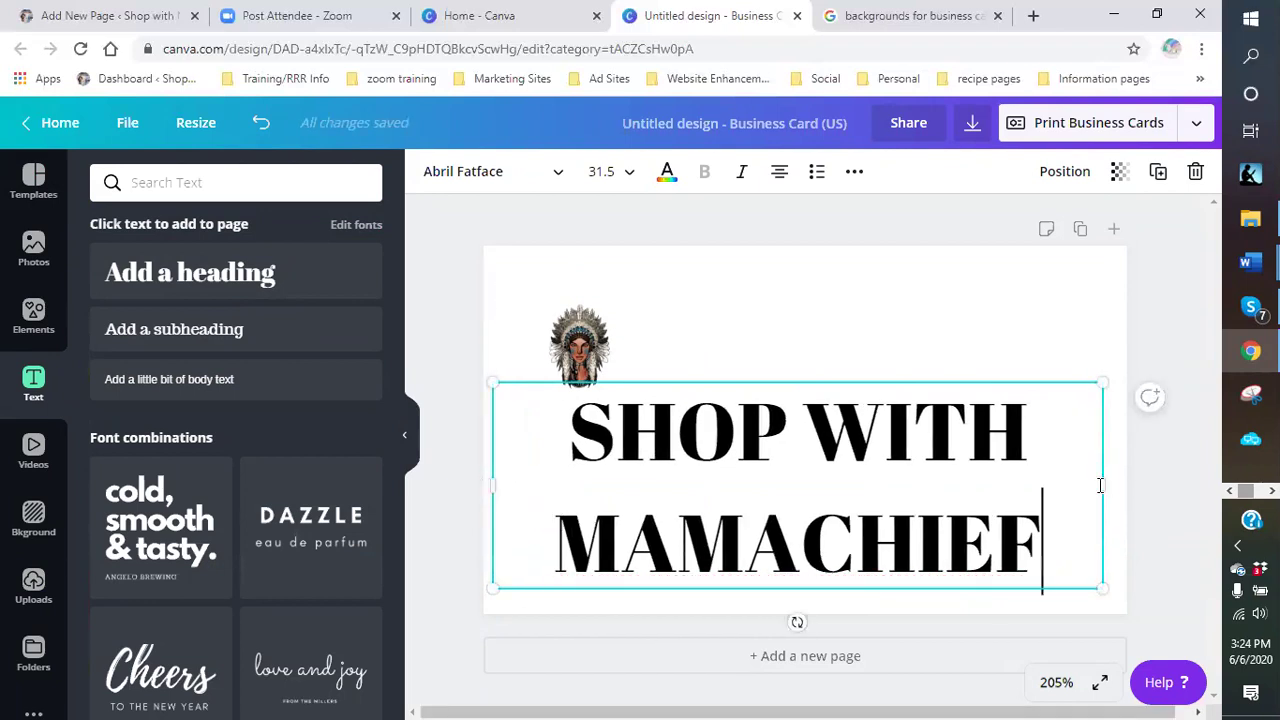
pyautogui.moveTo(1107, 585); pyautogui.dragTo(1111, 489)
pyautogui.moveTo(1107, 442); pyautogui.dragTo(977, 405)
pyautogui.click(808, 466)
pyautogui.moveTo(777, 409); pyautogui.dragTo(901, 289)
pyautogui.click(878, 416)
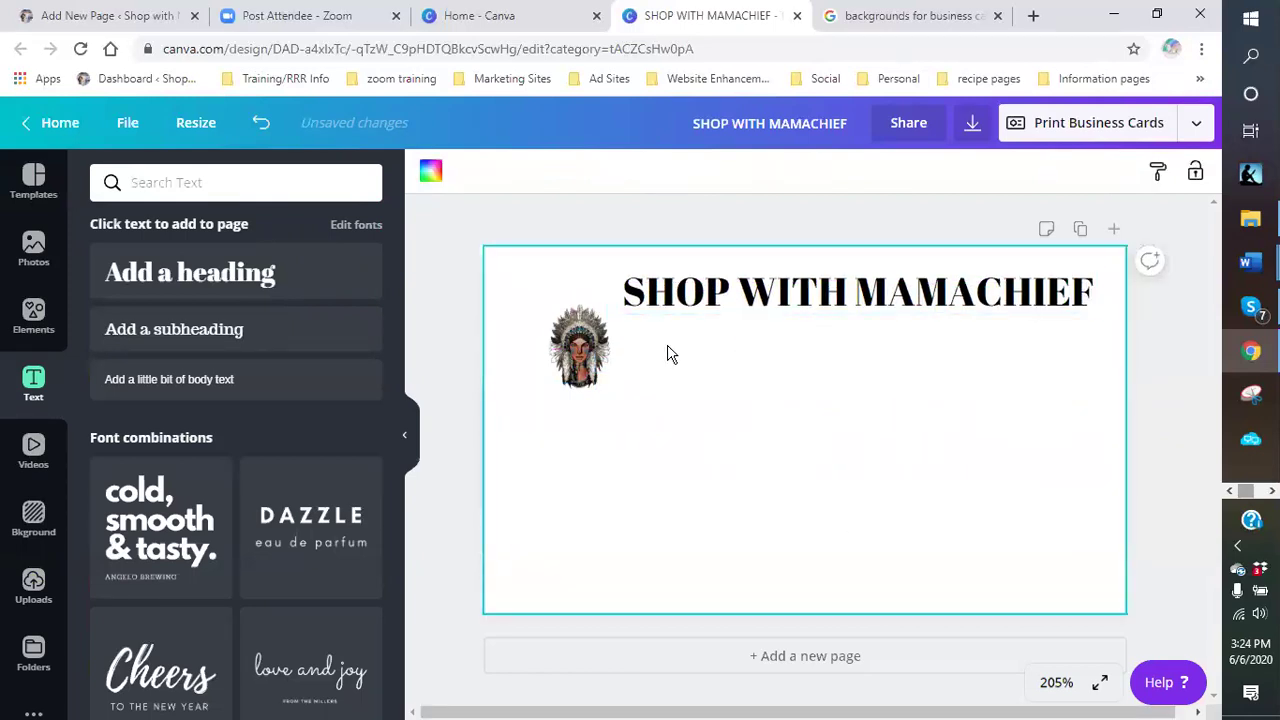
# - Add a 5E95.COM heading, size it to 16.4, and place it under the SHOP WITH MAMACHIEF heading
pyautogui.click(202, 283)
pyautogui.moveTo(1073, 434); pyautogui.dragTo(573, 432)
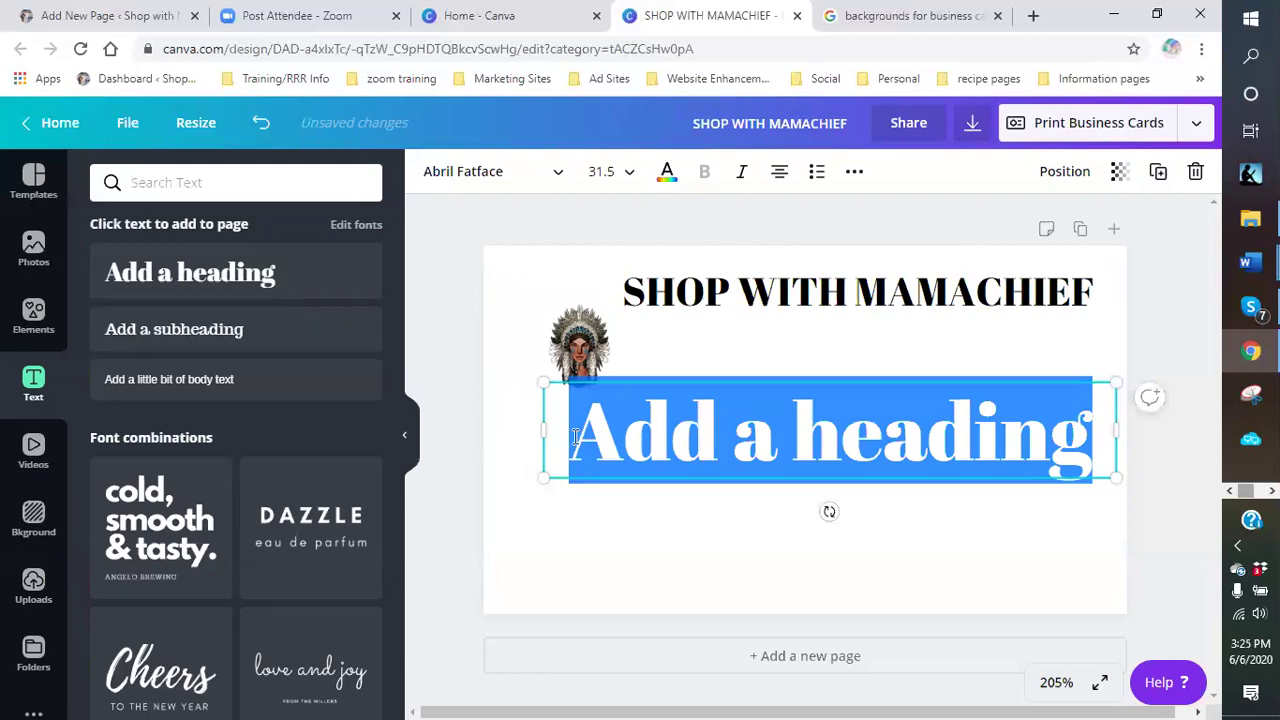
pyautogui.write('5E95.COM')
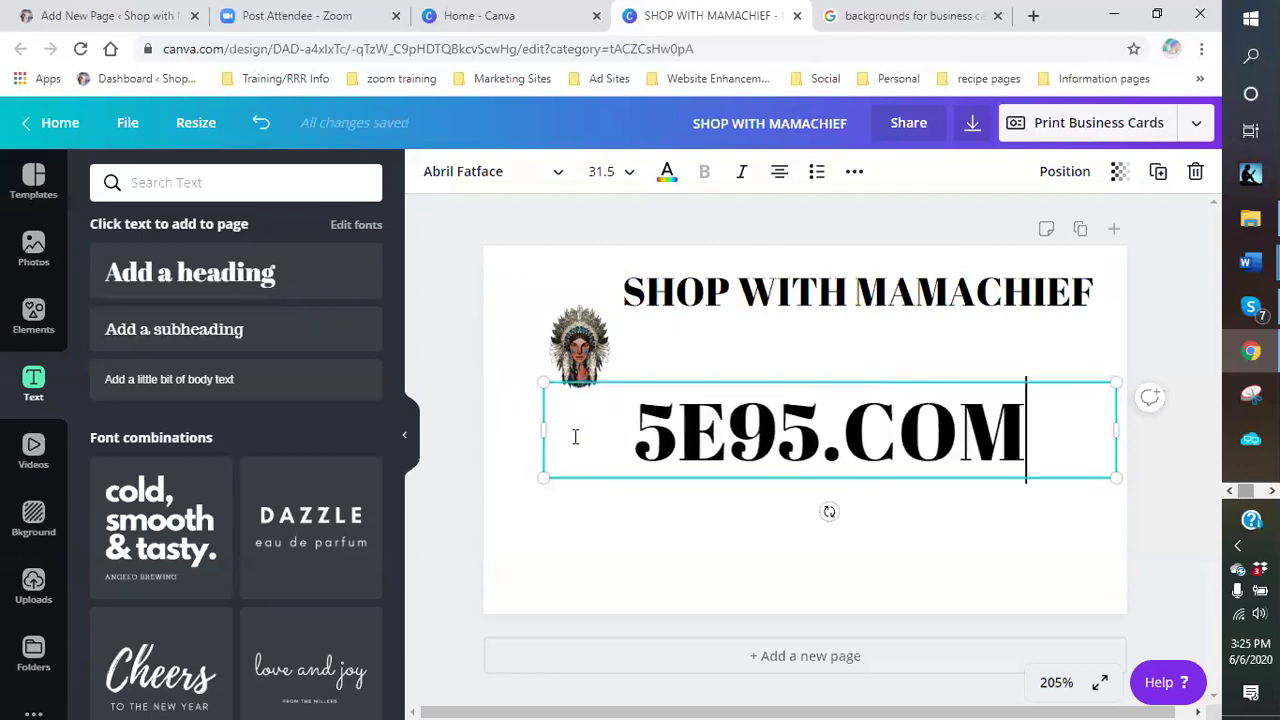
pyautogui.moveTo(542, 477); pyautogui.dragTo(447, 492)
pyautogui.moveTo(1121, 494); pyautogui.dragTo(1139, 497)
pyautogui.moveTo(1131, 396); pyautogui.dragTo(1094, 486)
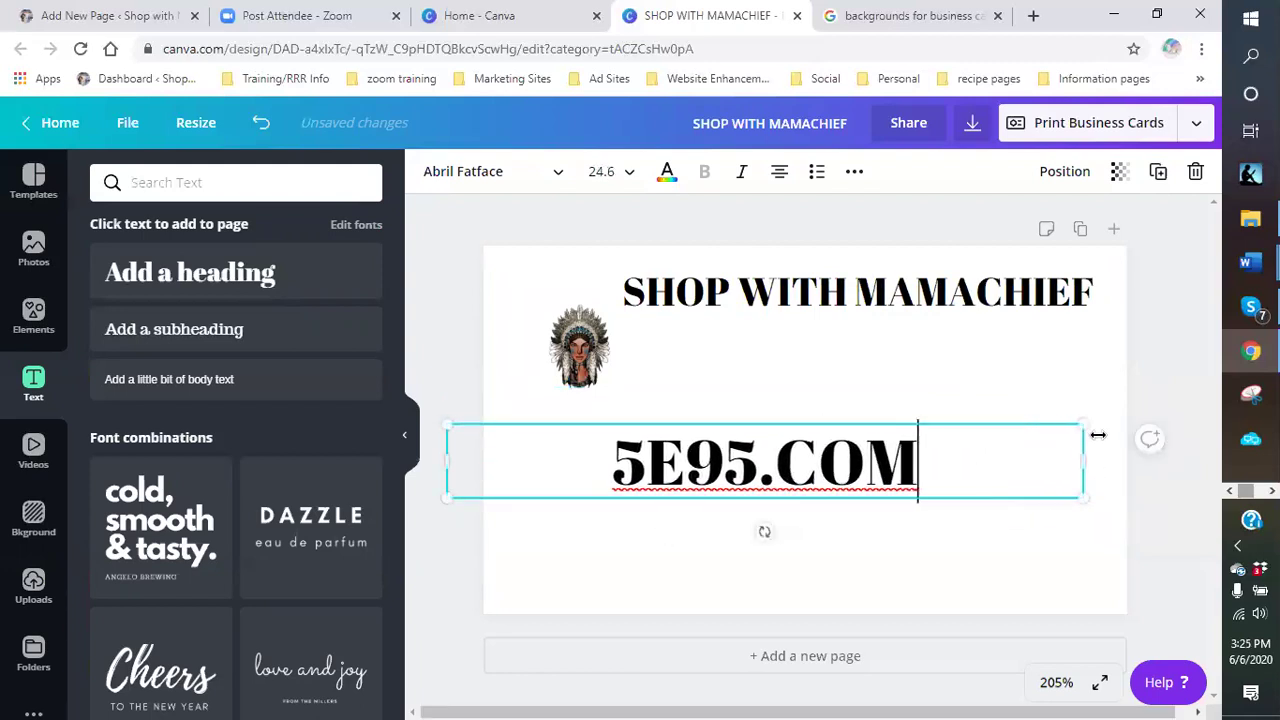
pyautogui.moveTo(1083, 424); pyautogui.dragTo(964, 473)
pyautogui.moveTo(741, 481); pyautogui.dragTo(890, 347)
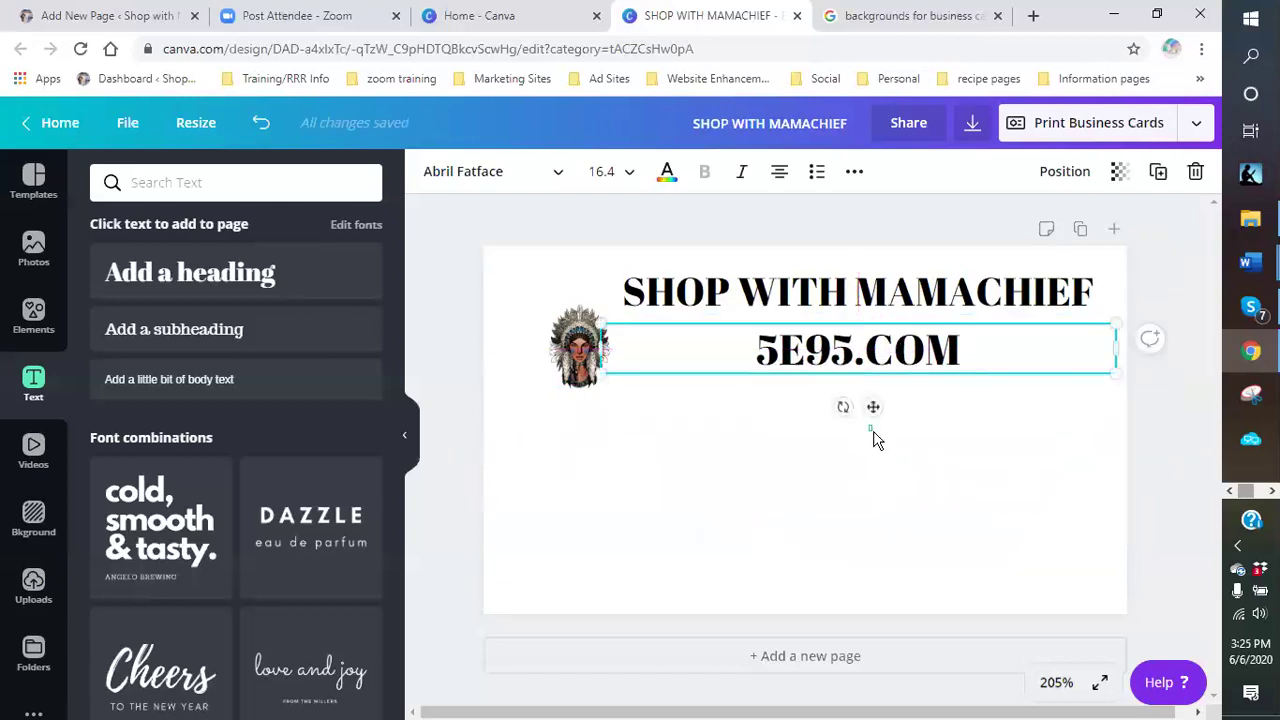
pyautogui.click(884, 441)
# - Enlarge the headdress image at the top-left and arrange the heading and 5E95.COM beside it
pyautogui.click(567, 352)
pyautogui.moveTo(567, 352); pyautogui.dragTo(558, 334)
pyautogui.moveTo(638, 407); pyautogui.dragTo(681, 450)
pyautogui.moveTo(766, 305); pyautogui.dragTo(683, 291)
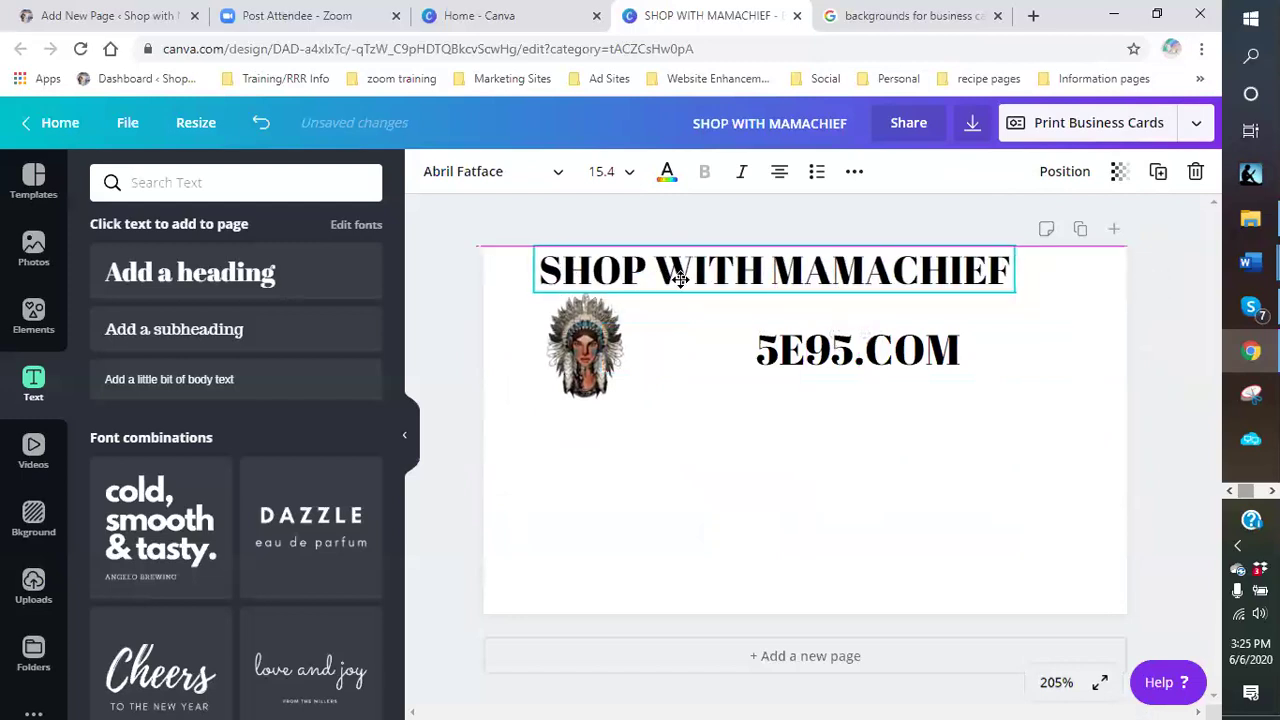
pyautogui.moveTo(812, 355); pyautogui.dragTo(758, 323)
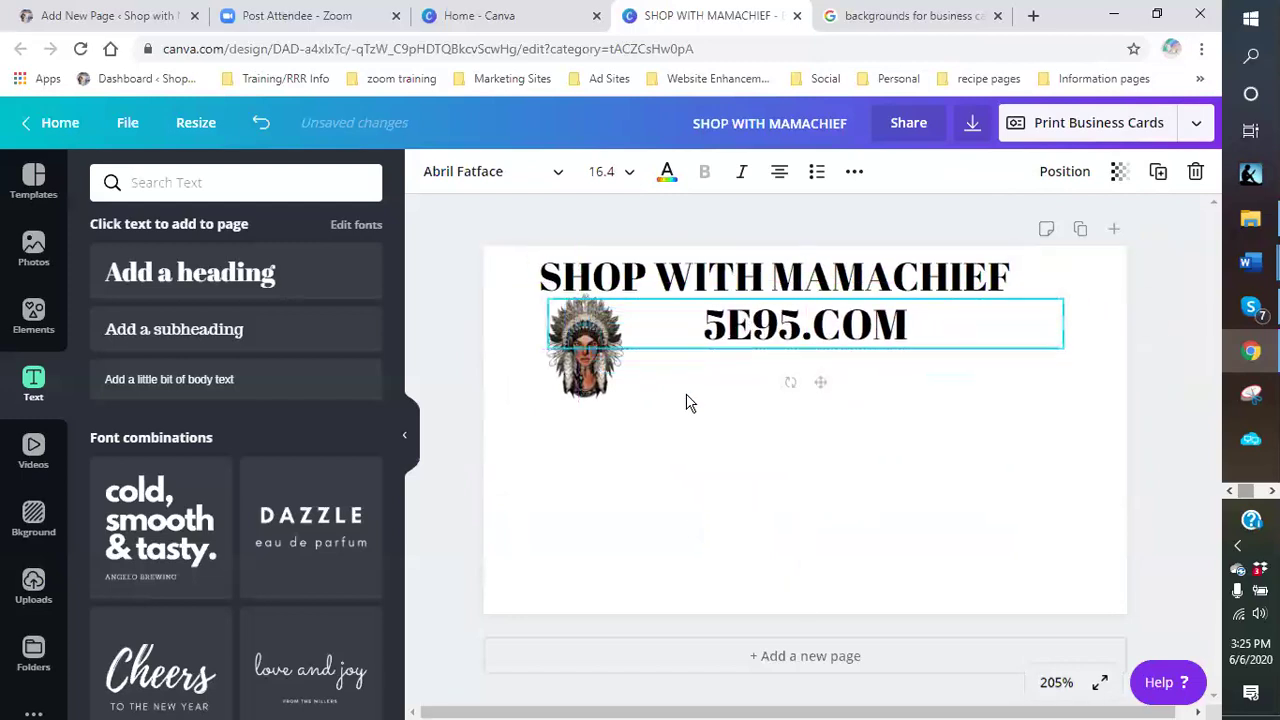
pyautogui.click(711, 431)
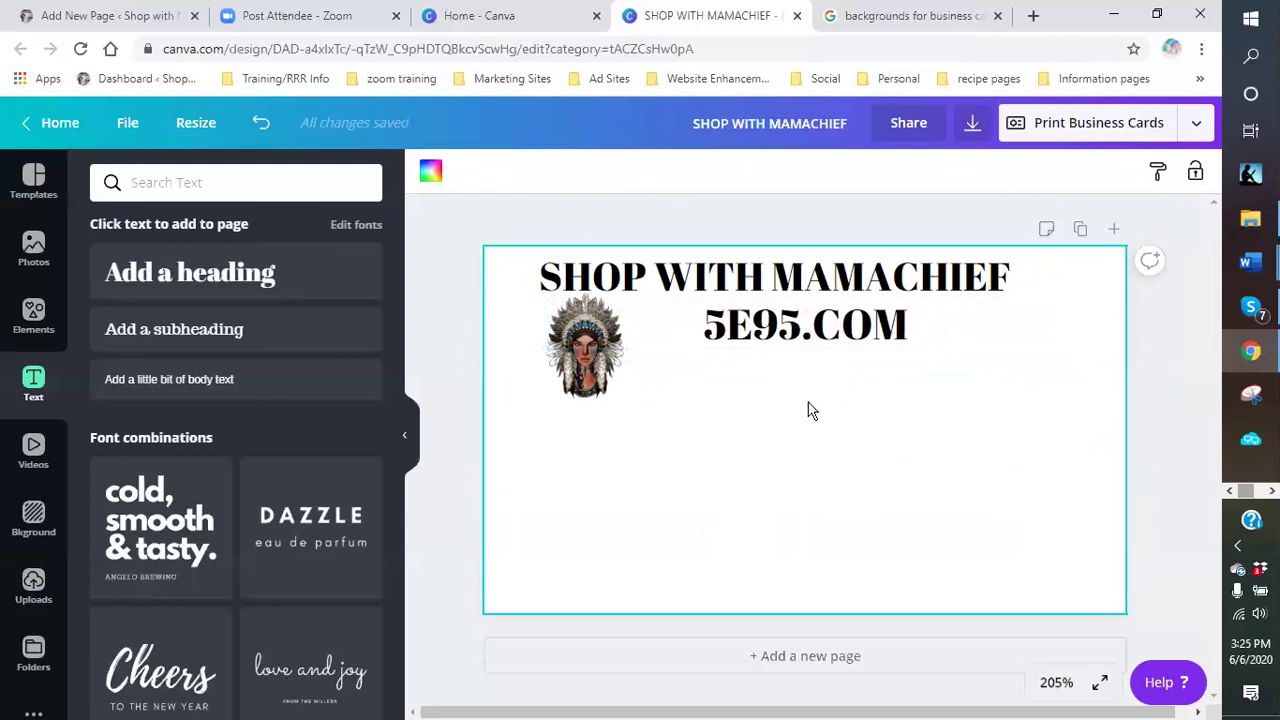
pyautogui.click(203, 332)
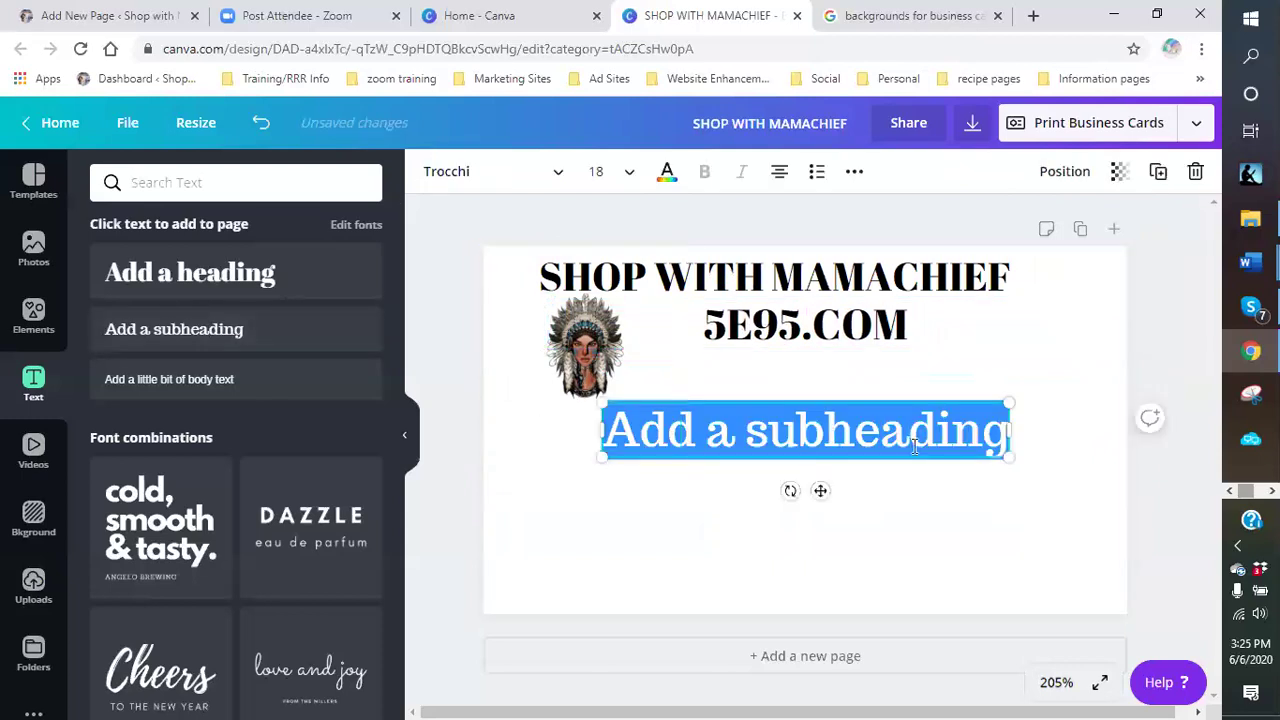
# - Replace the subheading placeholder with a PHONE line and the business number, size 9, under 5E95.COM
pyautogui.moveTo(1010, 430); pyautogui.dragTo(1050, 431)
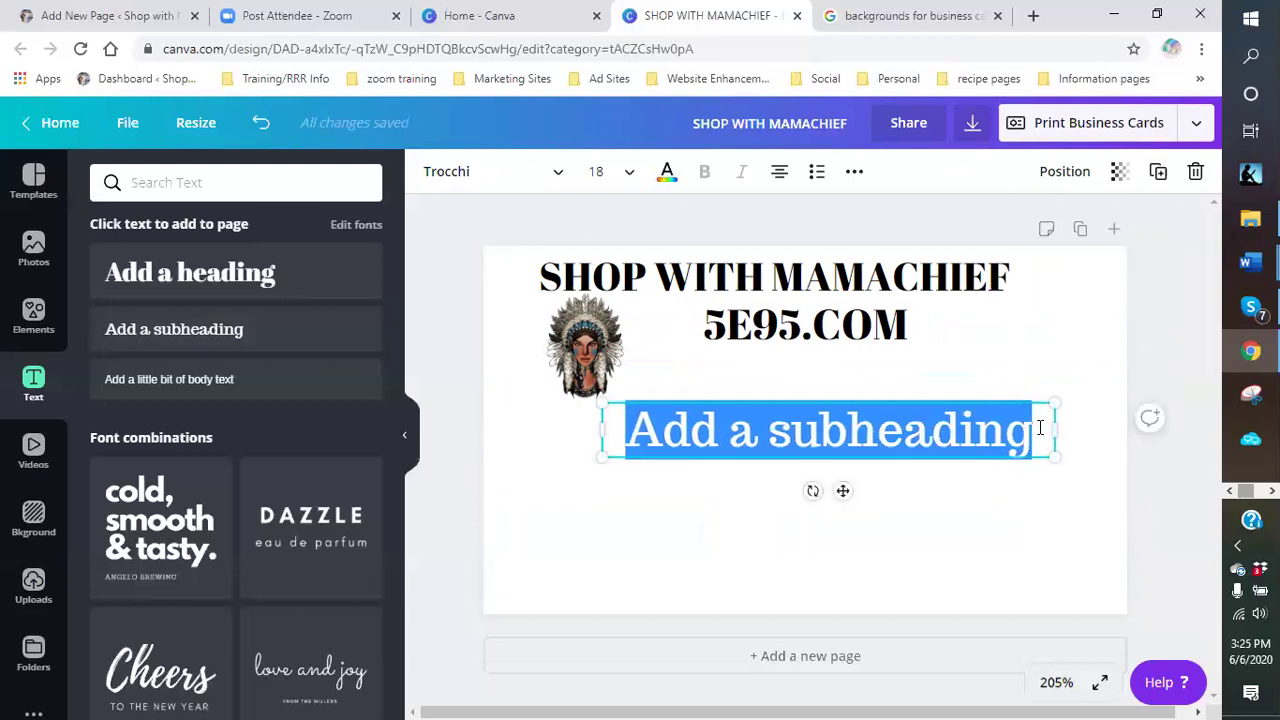
pyautogui.press('BackSpace')
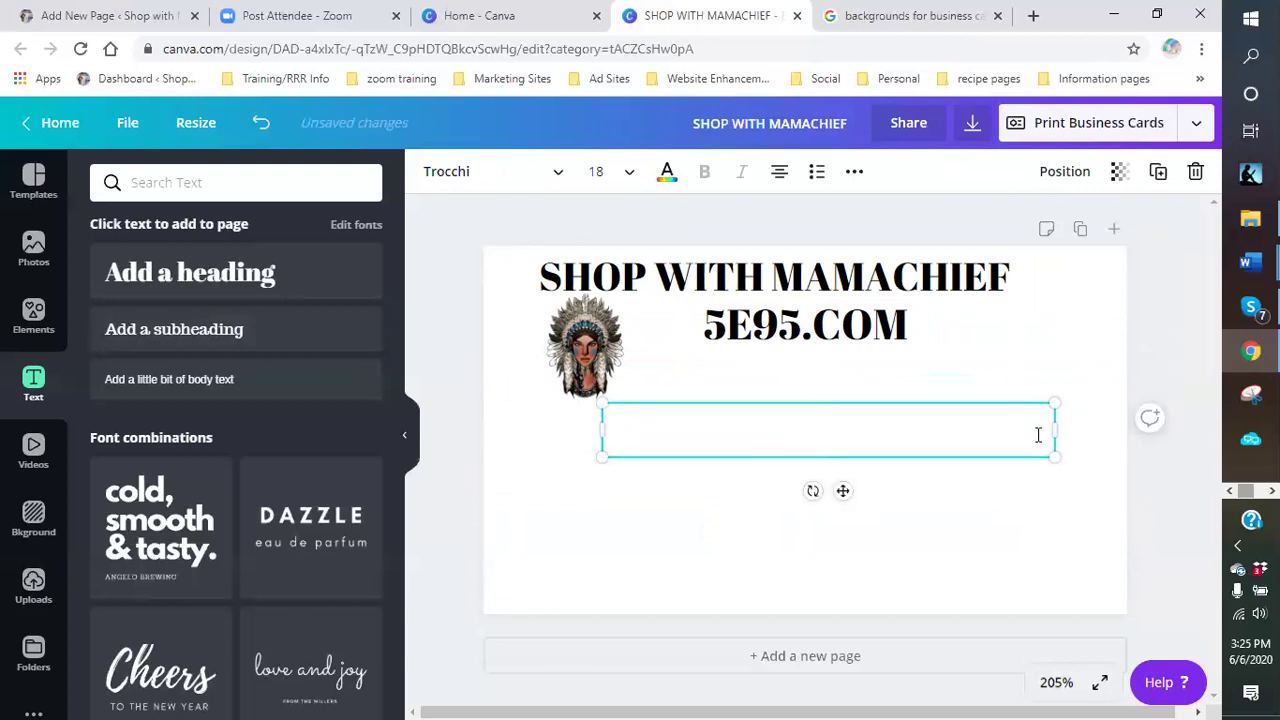
pyautogui.write('PHONE')
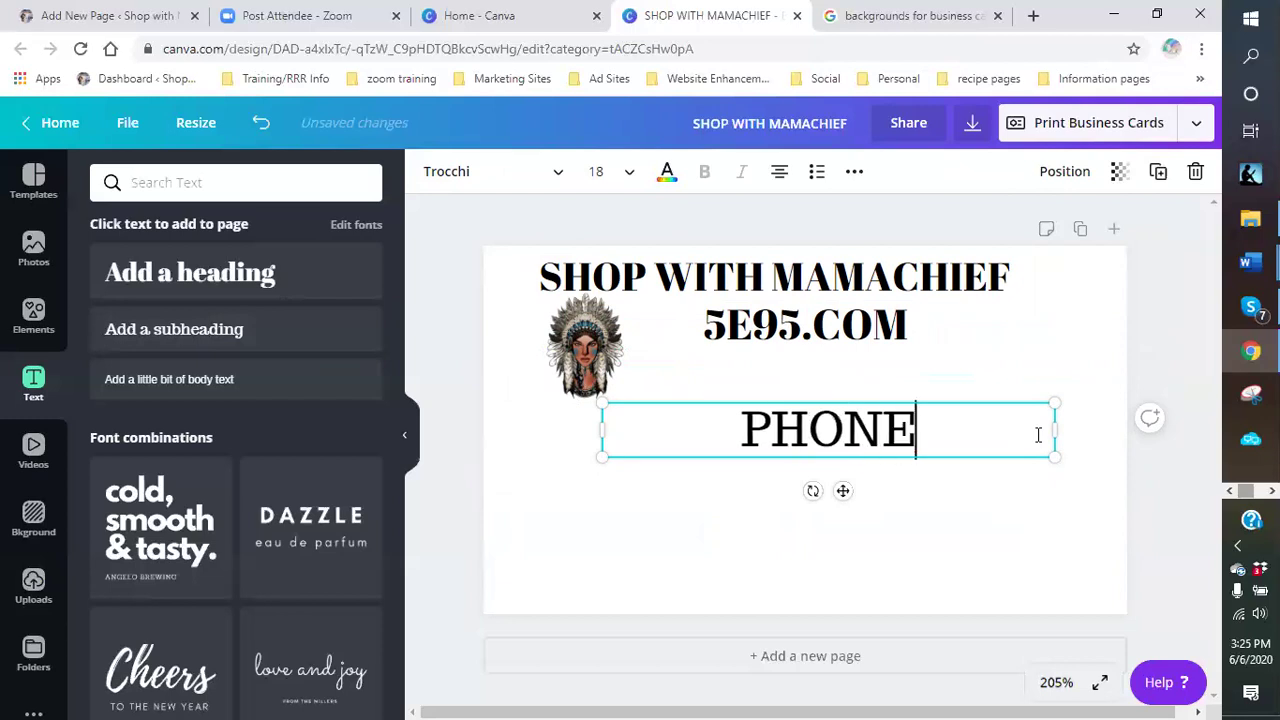
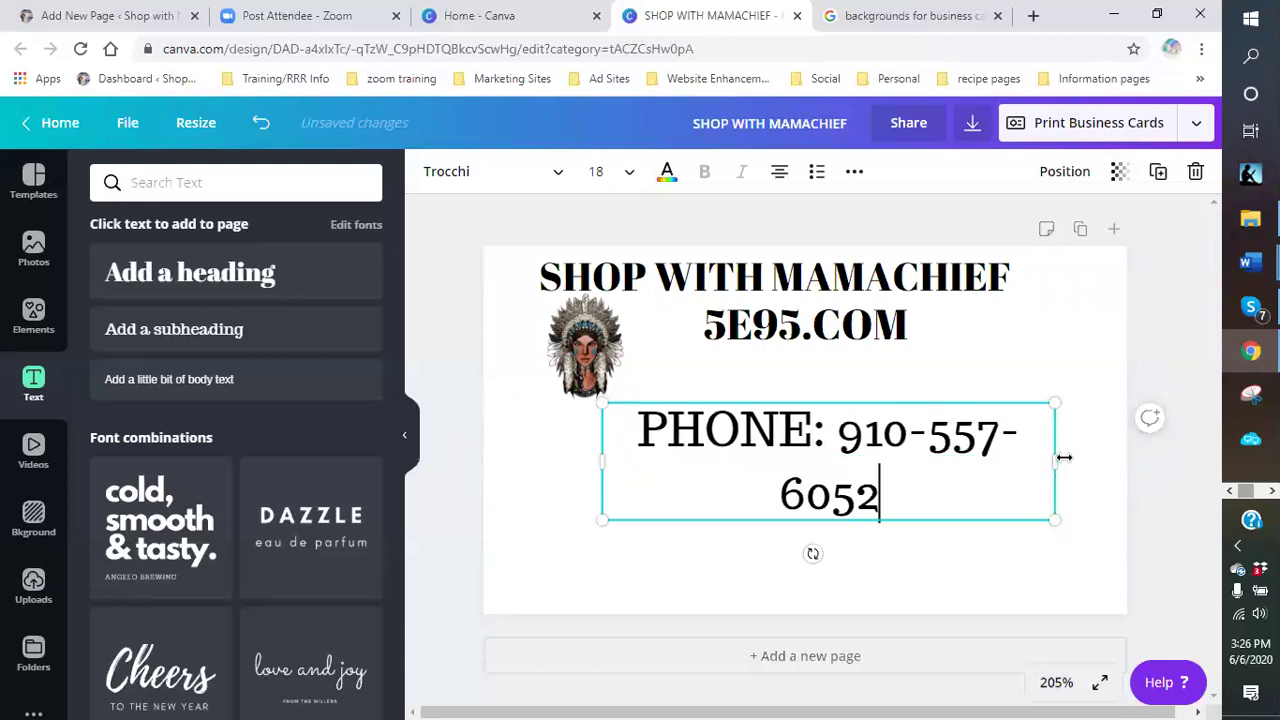
pyautogui.moveTo(1057, 462); pyautogui.dragTo(1097, 460)
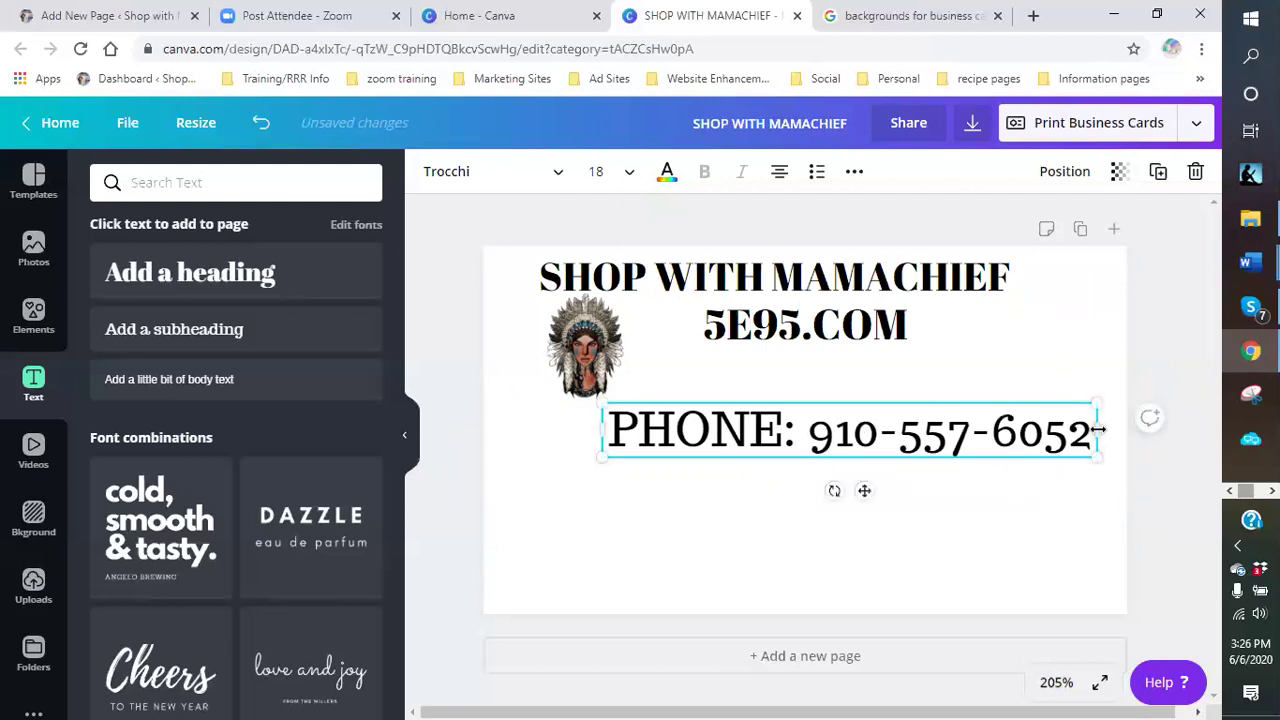
pyautogui.moveTo(1053, 408); pyautogui.dragTo(943, 466)
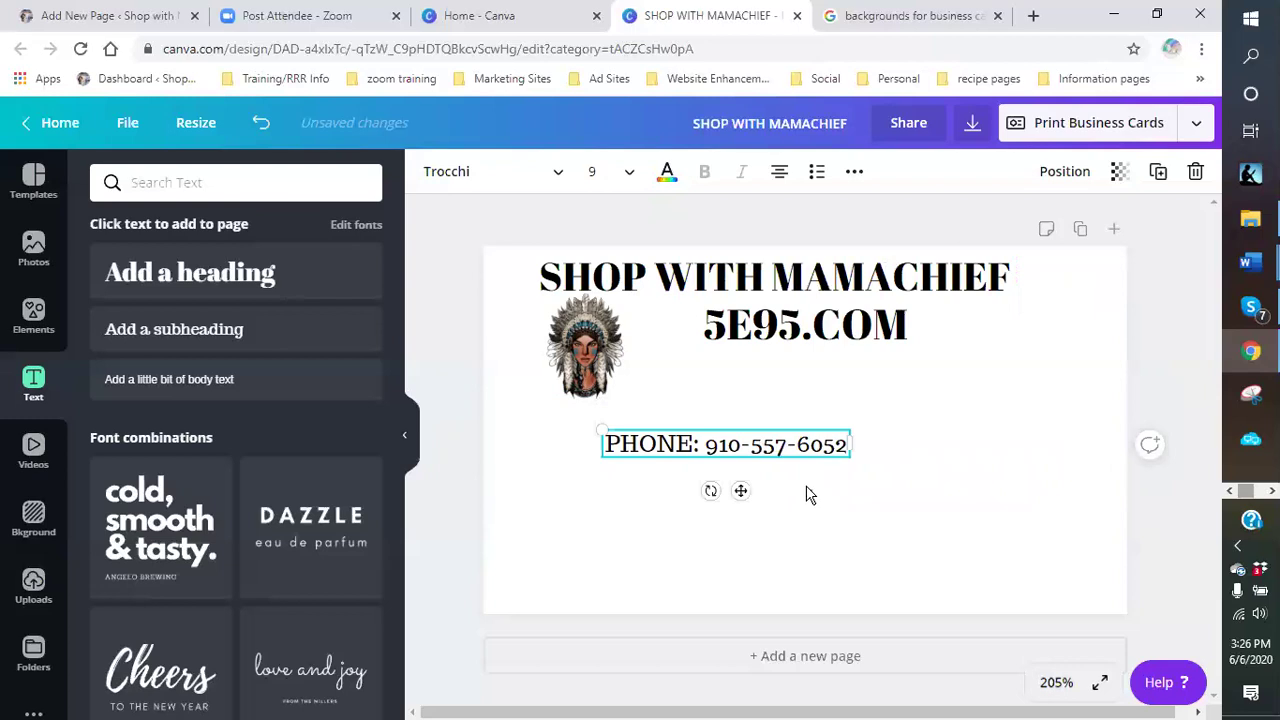
pyautogui.moveTo(765, 452); pyautogui.dragTo(857, 397)
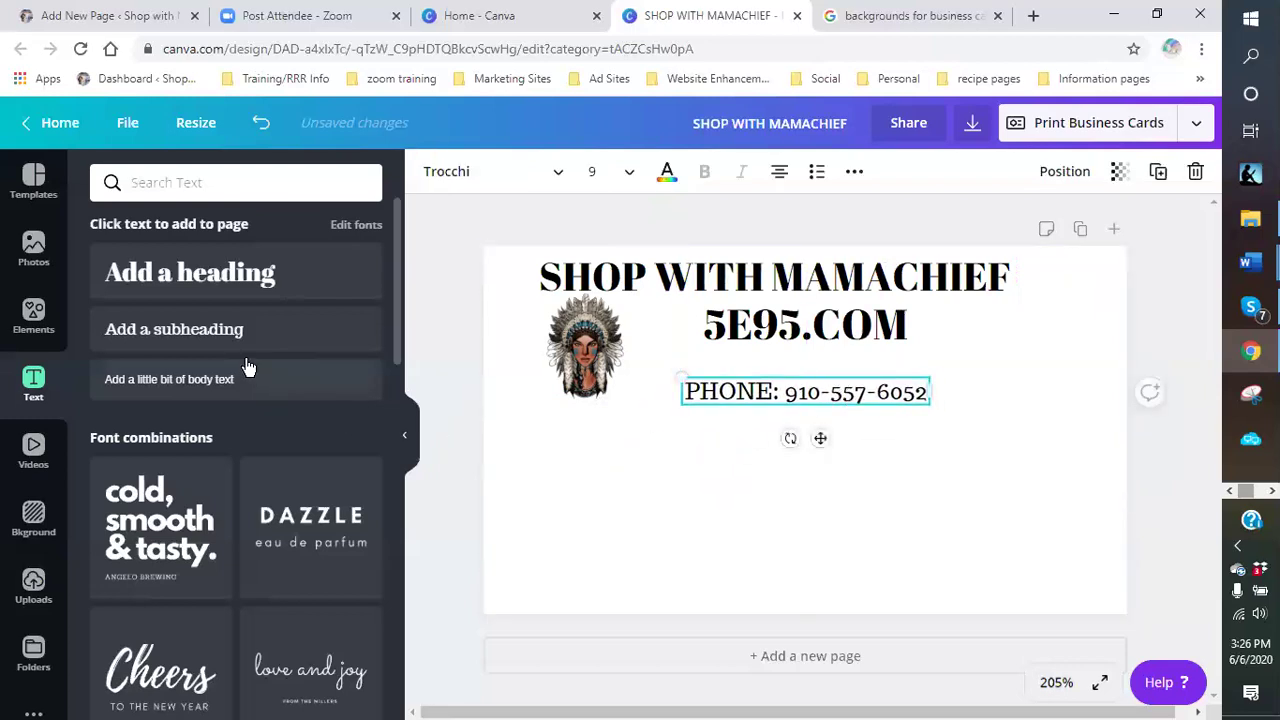
# - Add a subheading box and type the EMAIL line with the business e-mail address
pyautogui.click(229, 347)
pyautogui.moveTo(933, 502); pyautogui.dragTo(1074, 500)
pyautogui.click(628, 465)
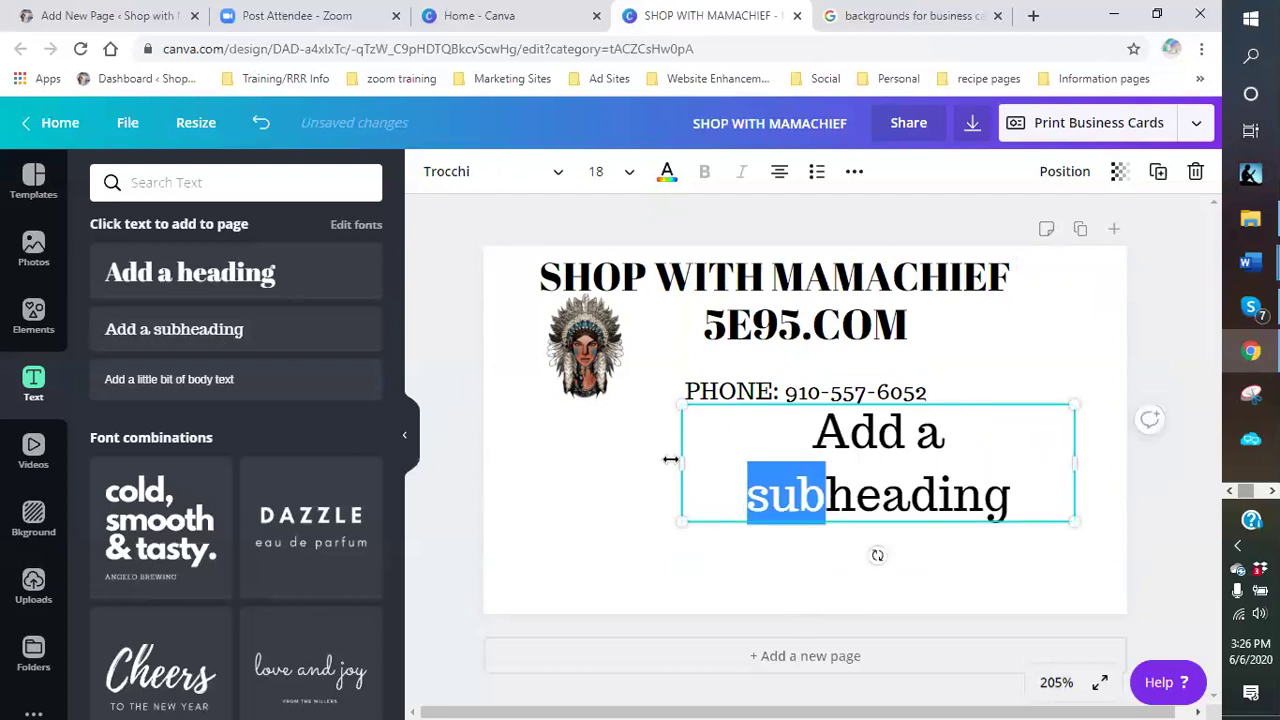
pyautogui.moveTo(681, 462); pyautogui.dragTo(520, 468)
pyautogui.moveTo(975, 436); pyautogui.dragTo(601, 445)
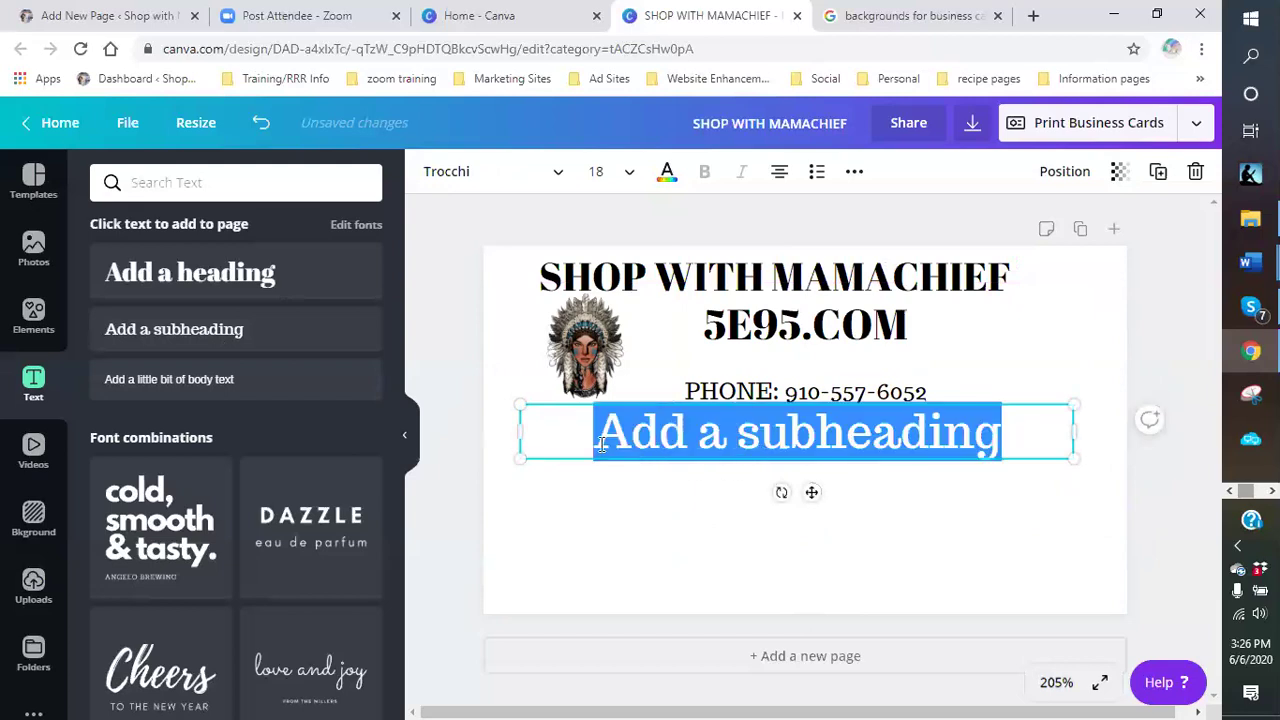
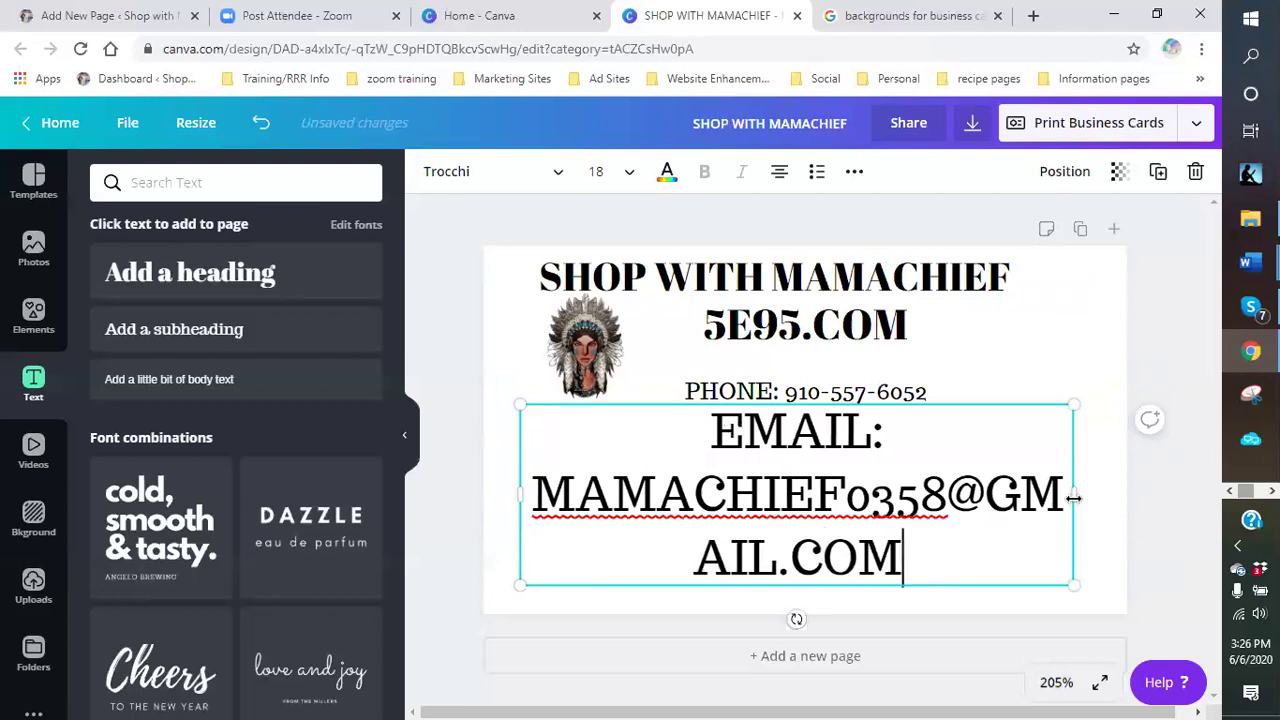
# - Widen the email box to one line, shrink it to size 11.5, and centre it on the card
pyautogui.moveTo(1088, 494); pyautogui.dragTo(1144, 494)
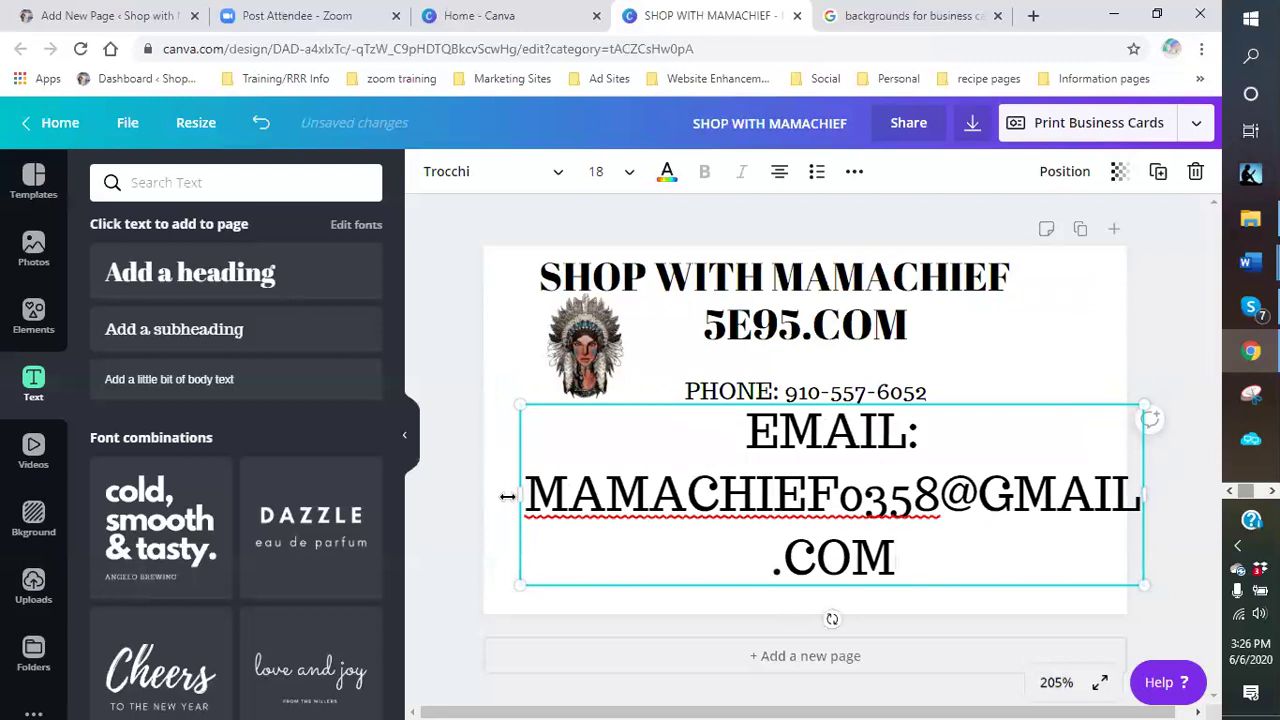
pyautogui.moveTo(477, 494); pyautogui.dragTo(380, 494)
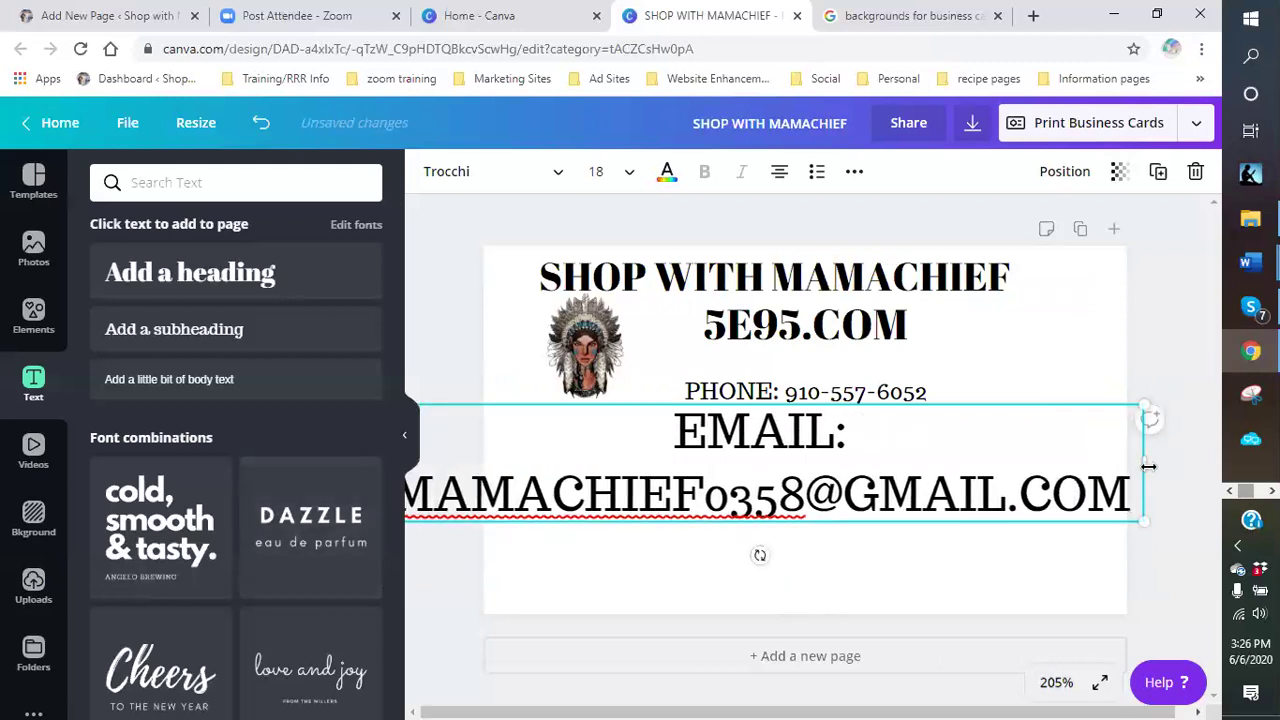
pyautogui.moveTo(1148, 466); pyautogui.dragTo(1179, 470)
pyautogui.moveTo(1134, 511); pyautogui.dragTo(893, 478)
pyautogui.moveTo(961, 450); pyautogui.dragTo(986, 451)
pyautogui.click(783, 489)
pyautogui.moveTo(770, 418); pyautogui.dragTo(900, 424)
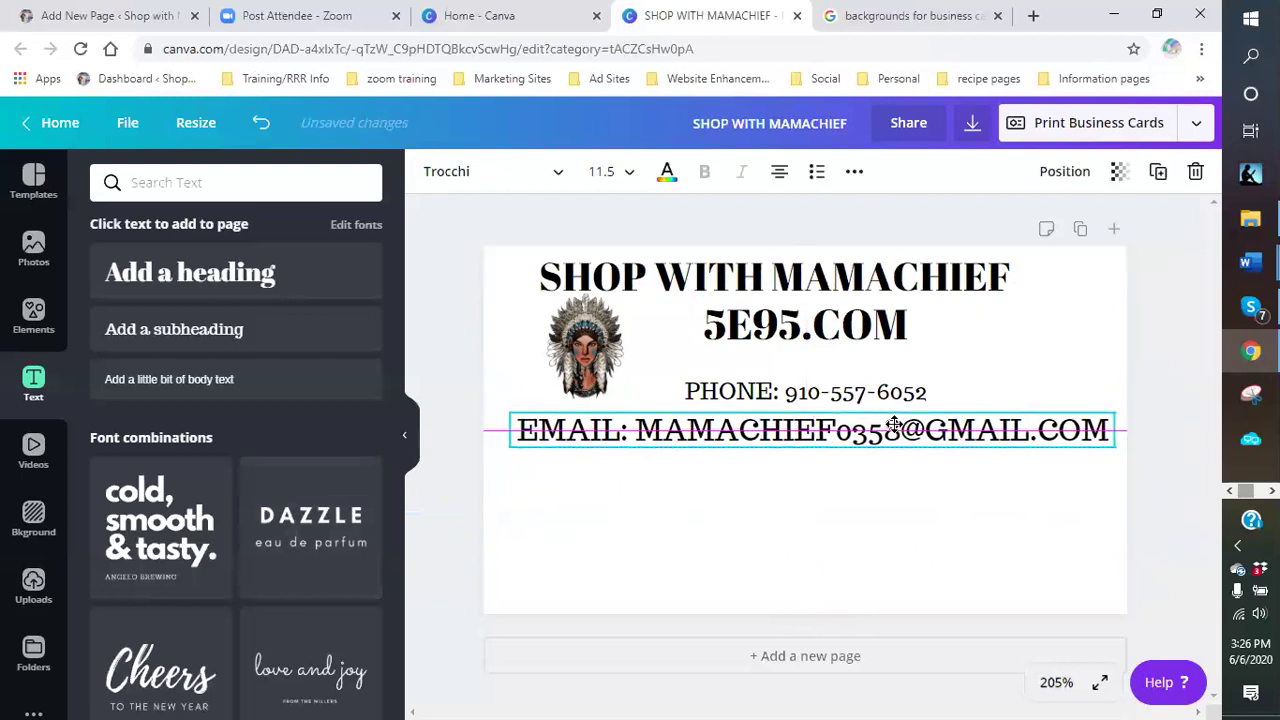
pyautogui.moveTo(1014, 440); pyautogui.dragTo(1011, 430)
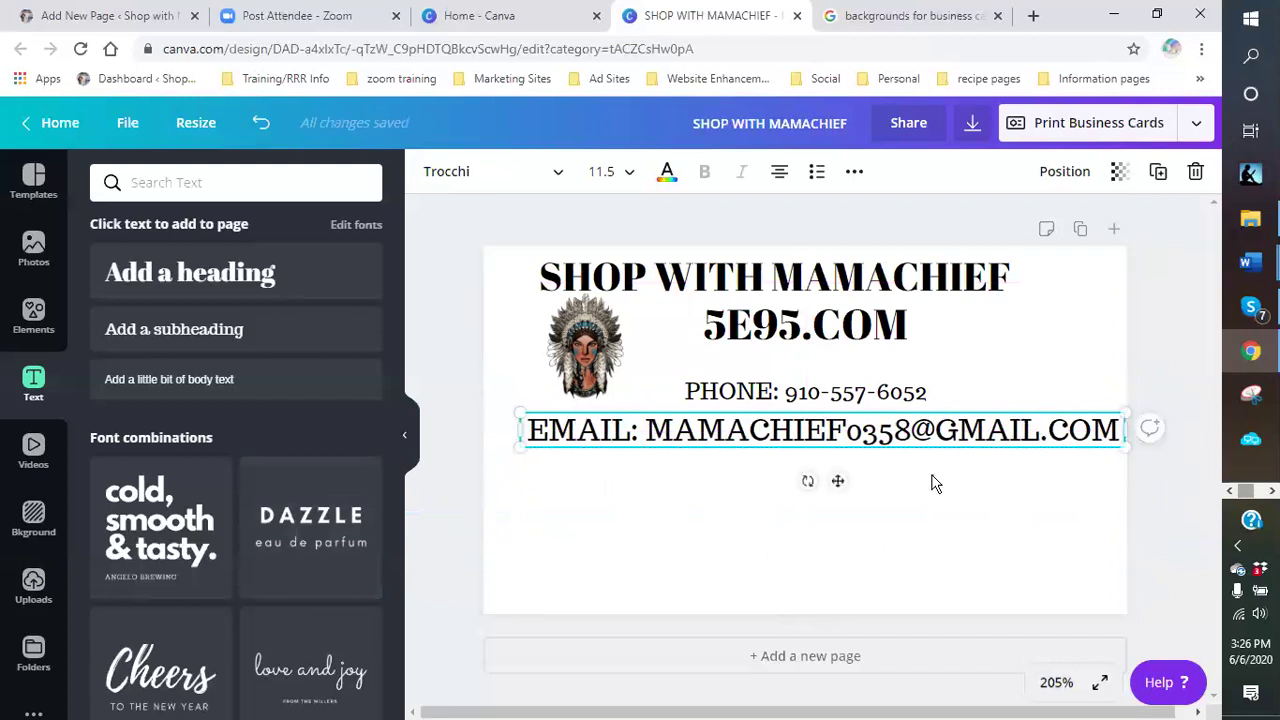
pyautogui.click(940, 490)
# - Break the email text onto two lines, then resize it smaller and nudge it up
pyautogui.click(1109, 442)
pyautogui.click(650, 432)
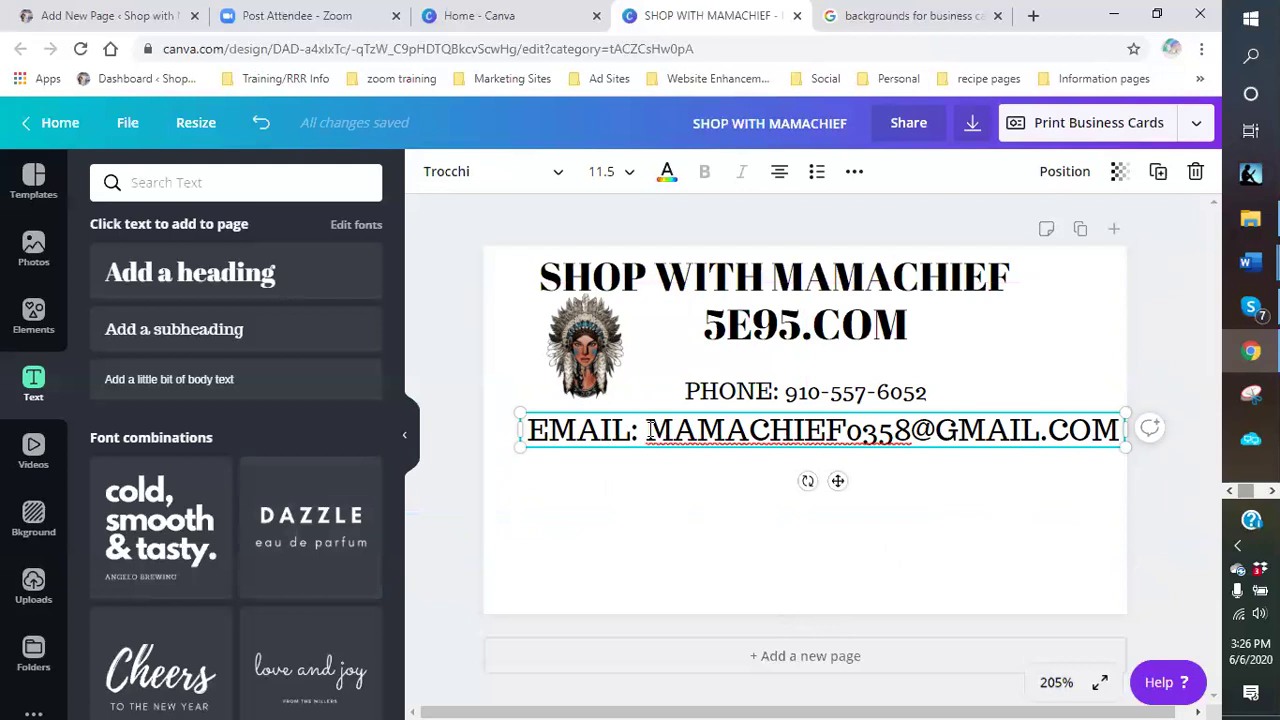
pyautogui.press('Return')
pyautogui.click(967, 442)
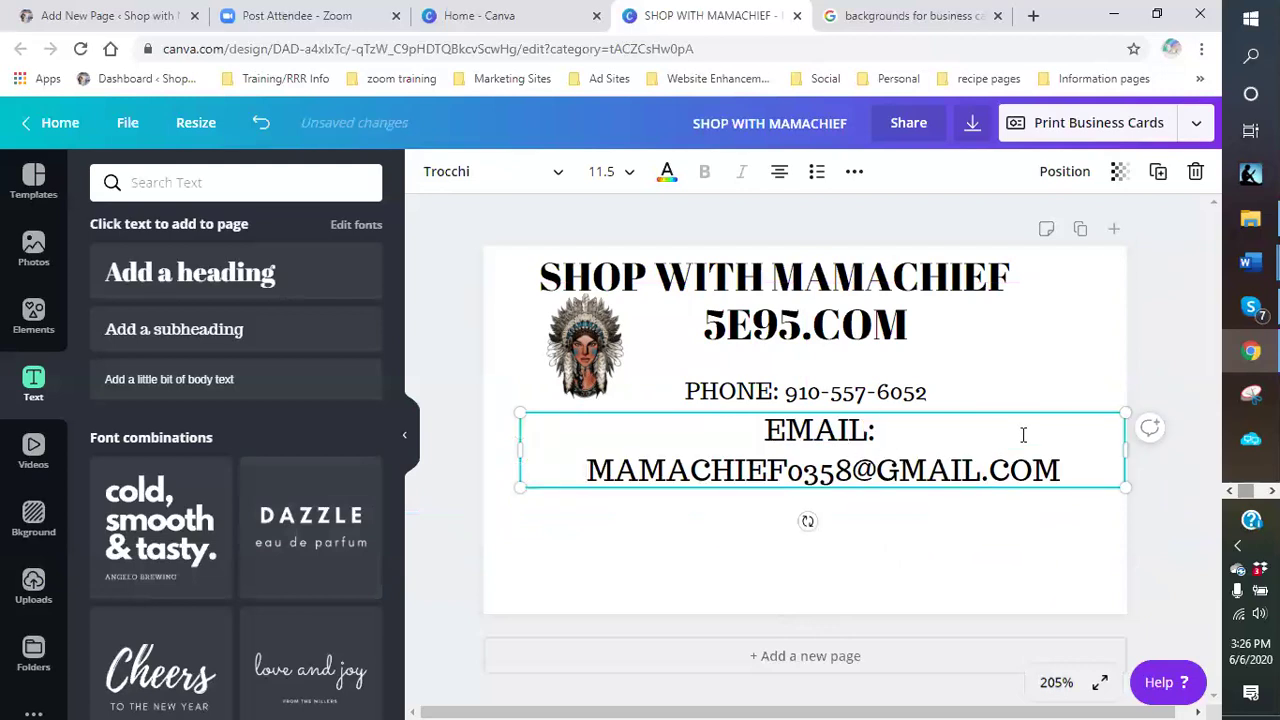
pyautogui.click(1058, 517)
pyautogui.click(1112, 452)
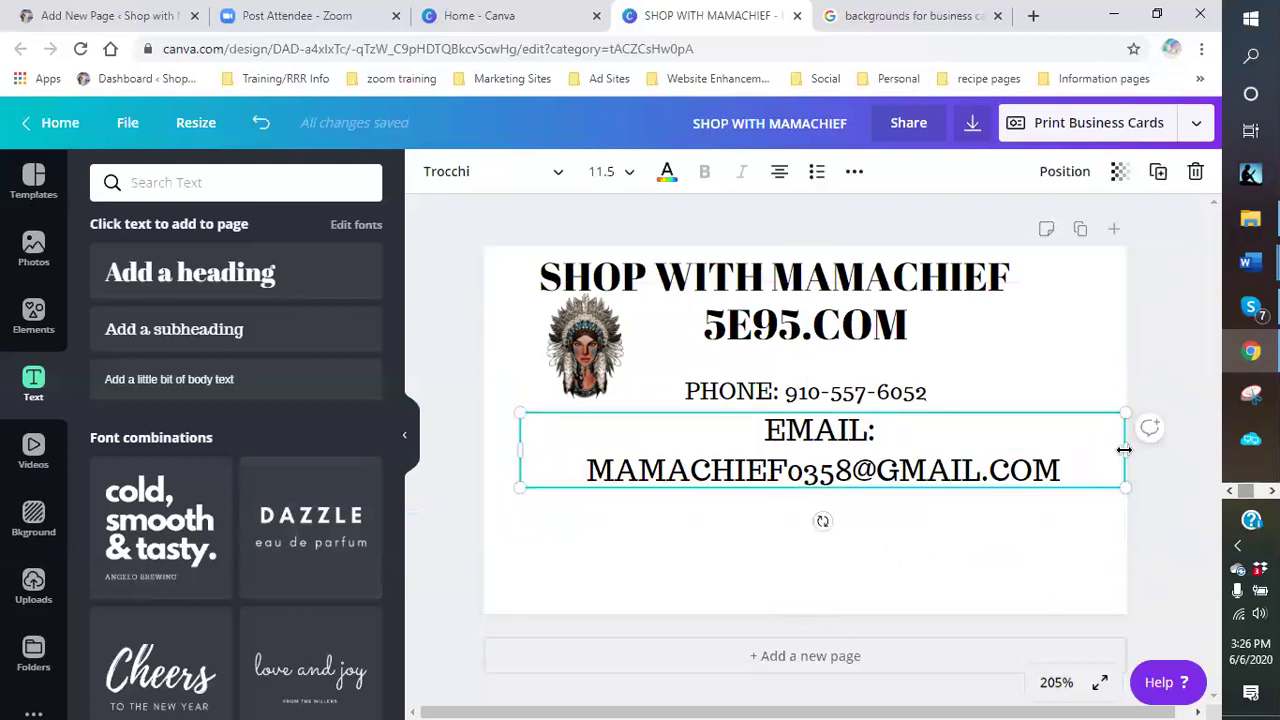
pyautogui.moveTo(1139, 453); pyautogui.dragTo(1145, 454)
pyautogui.moveTo(483, 440); pyautogui.dragTo(485, 442)
pyautogui.moveTo(1137, 487); pyautogui.dragTo(1004, 471)
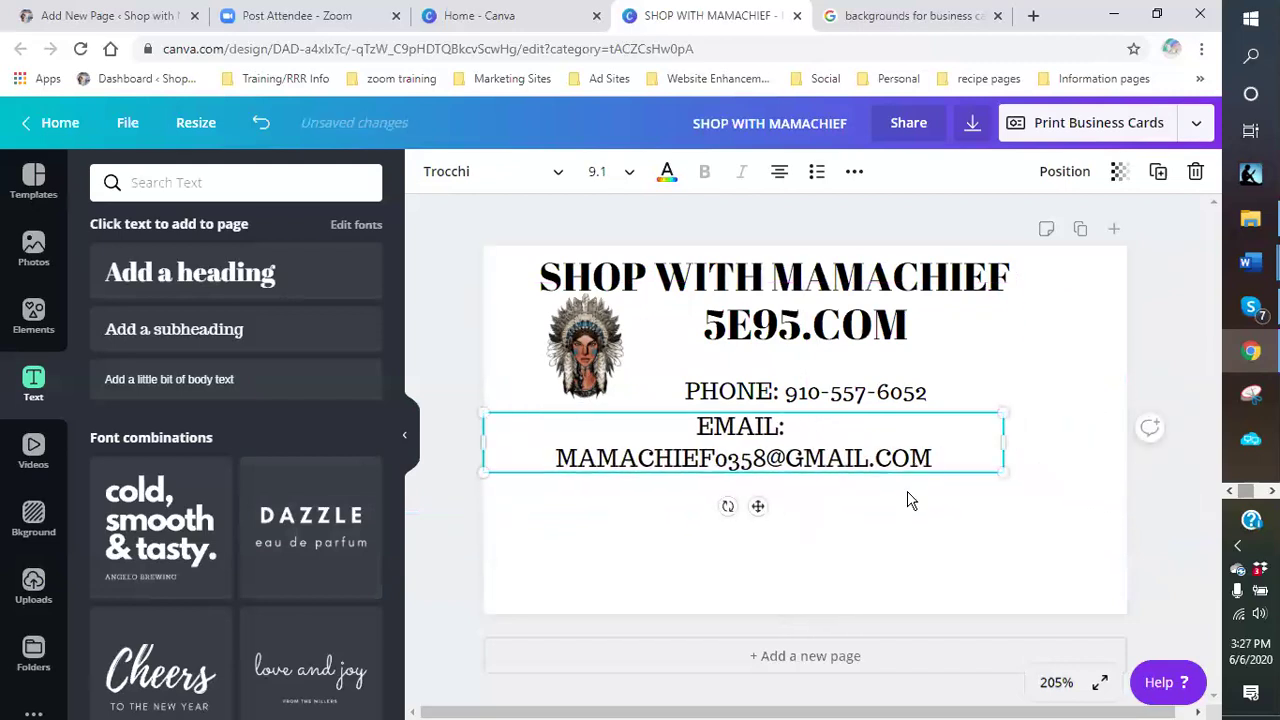
pyautogui.moveTo(780, 448); pyautogui.dragTo(750, 428)
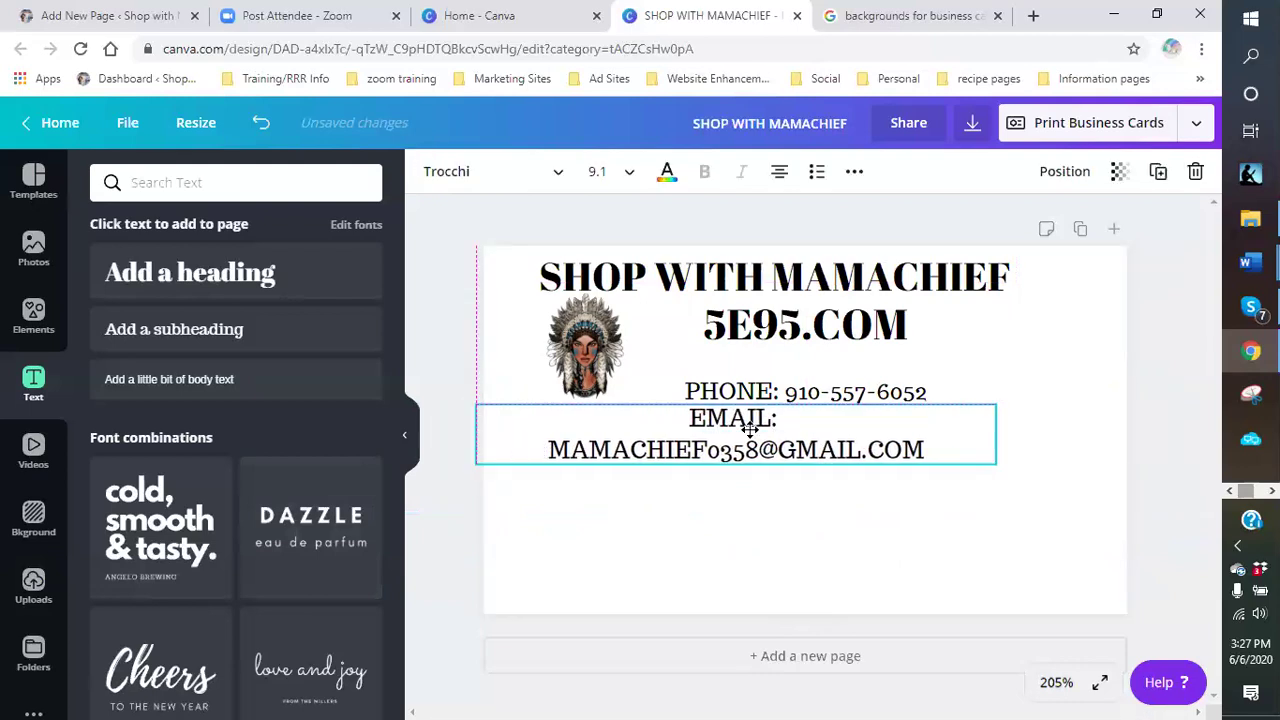
# - Move the email text under the phone line and rejoin it onto a single line
pyautogui.click(985, 519)
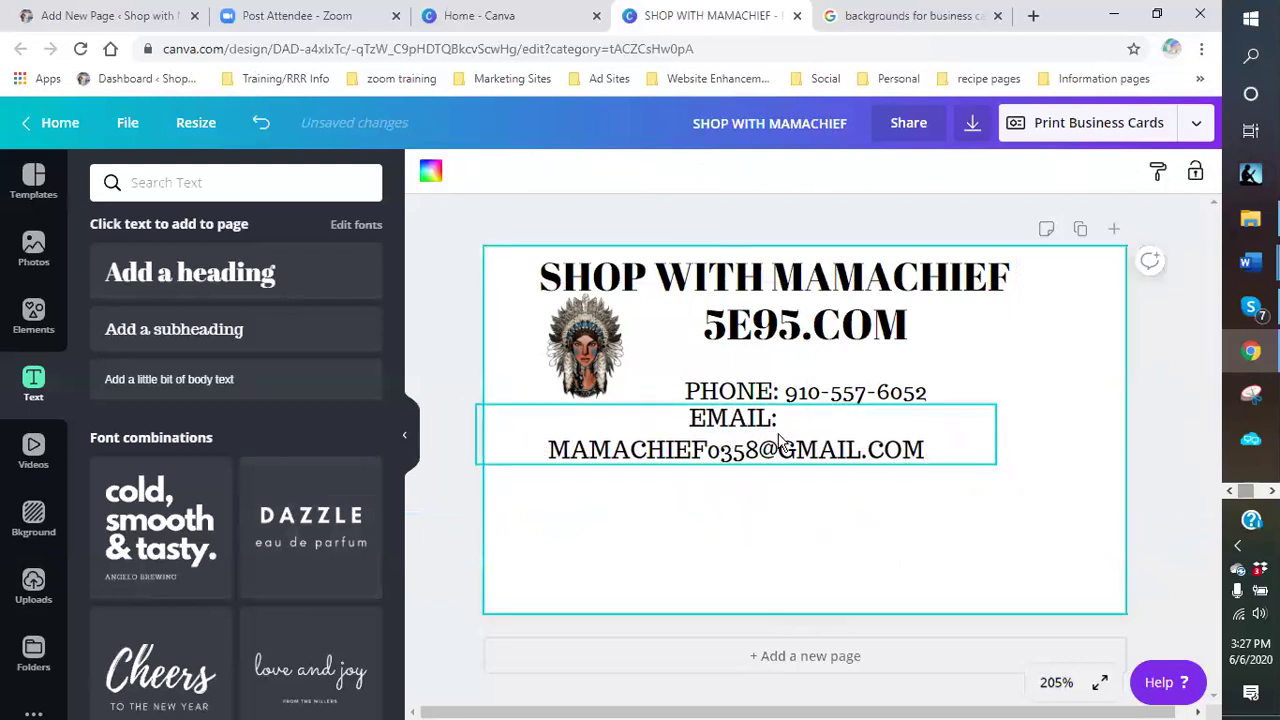
pyautogui.click(993, 435)
pyautogui.moveTo(991, 424); pyautogui.dragTo(1066, 440)
pyautogui.click(619, 457)
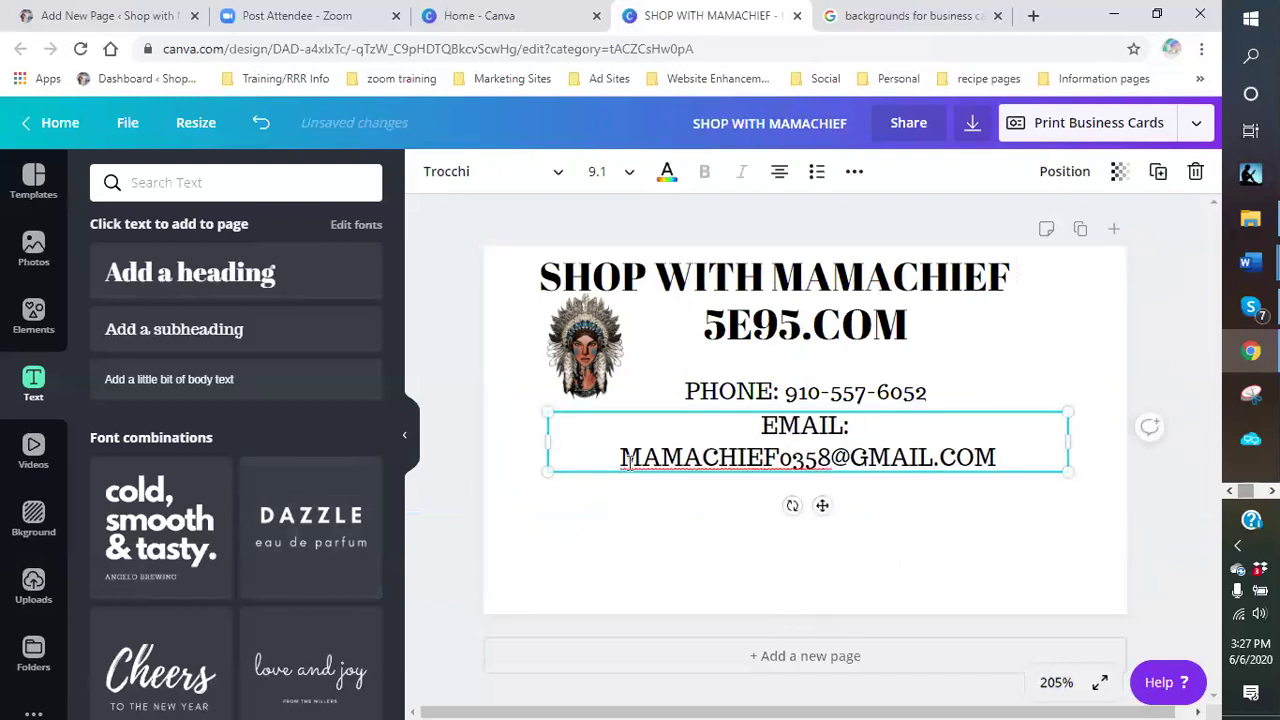
pyautogui.press('BackSpace')
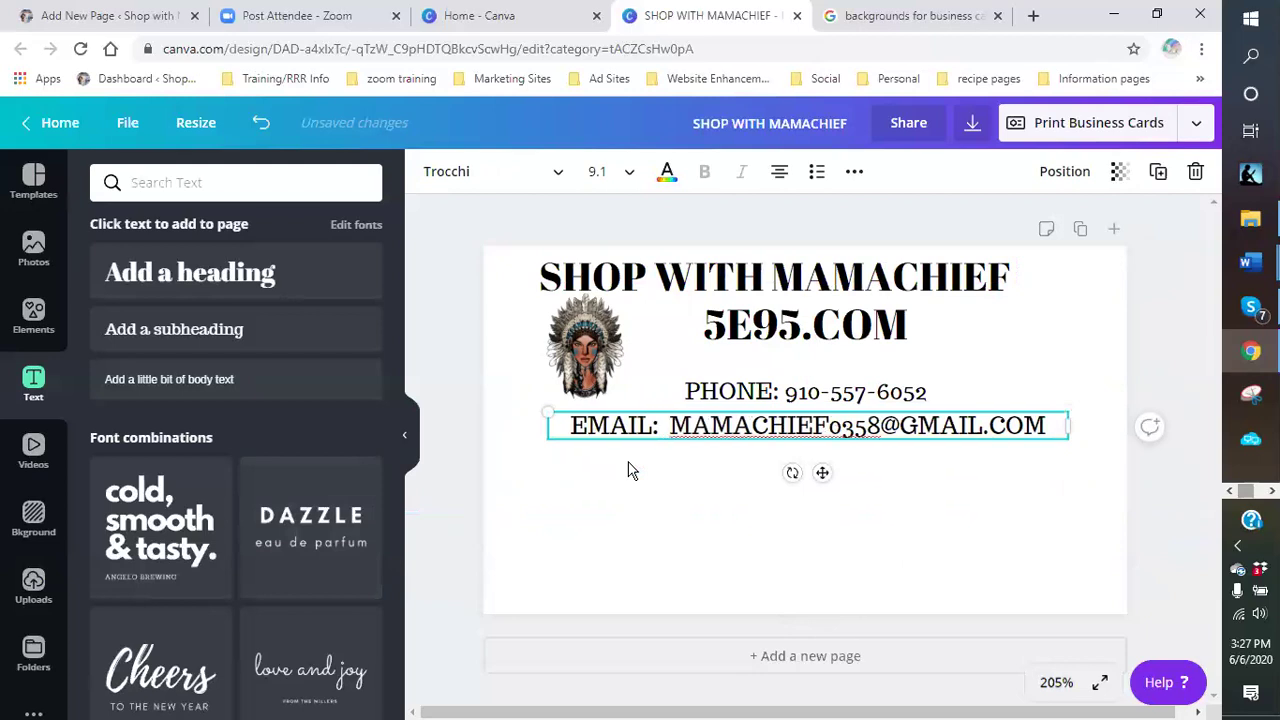
pyautogui.click(750, 494)
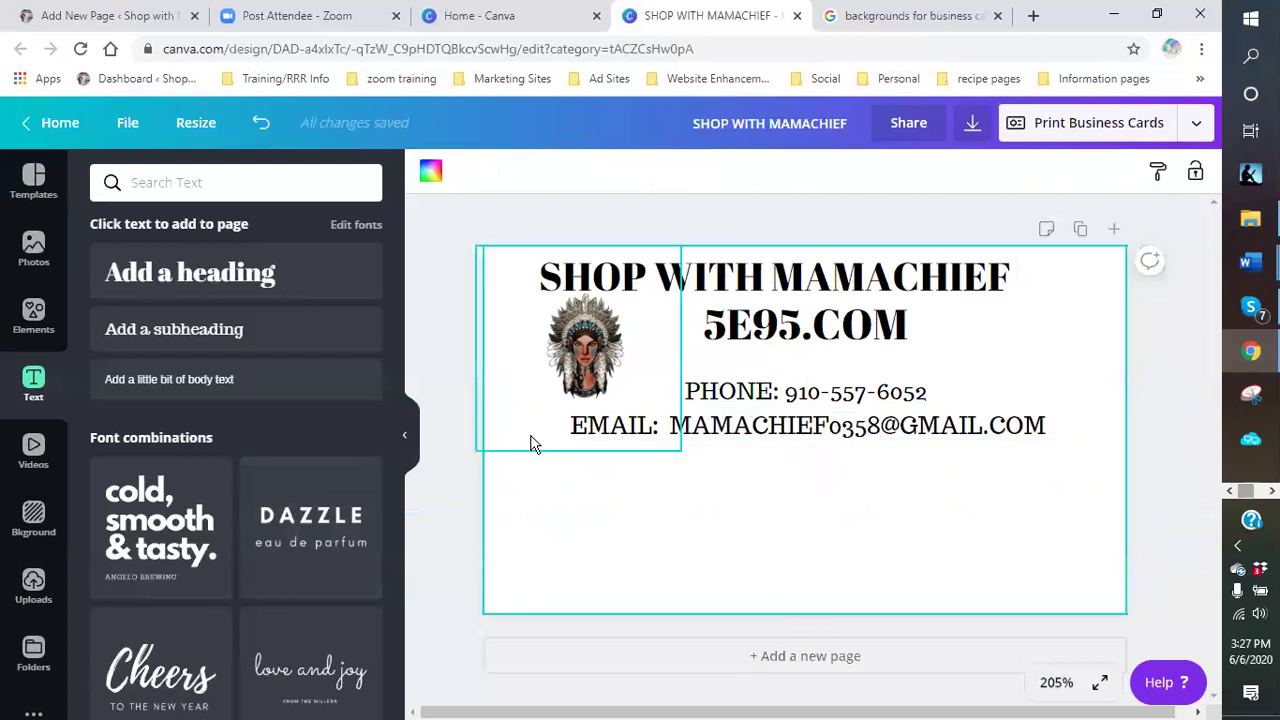
pyautogui.click(190, 272)
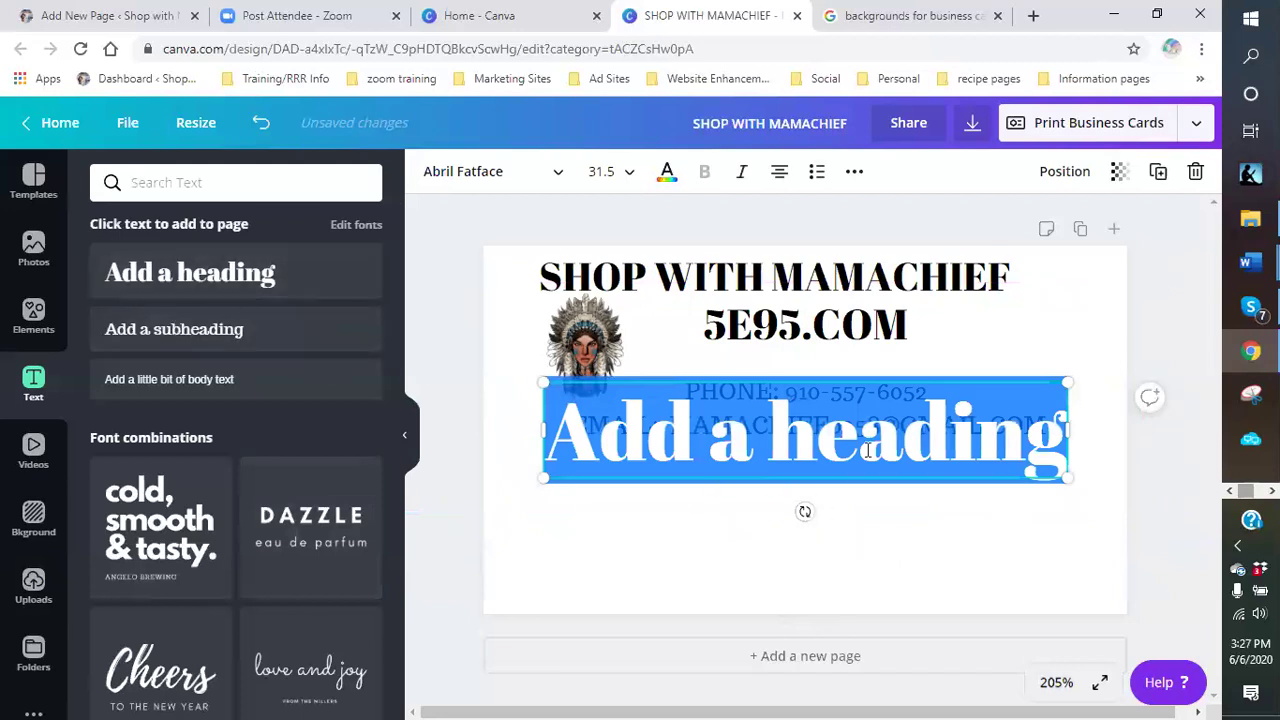
# - Move the new heading below the email and type the INSTAGRAM line with the account handle
pyautogui.click(840, 410)
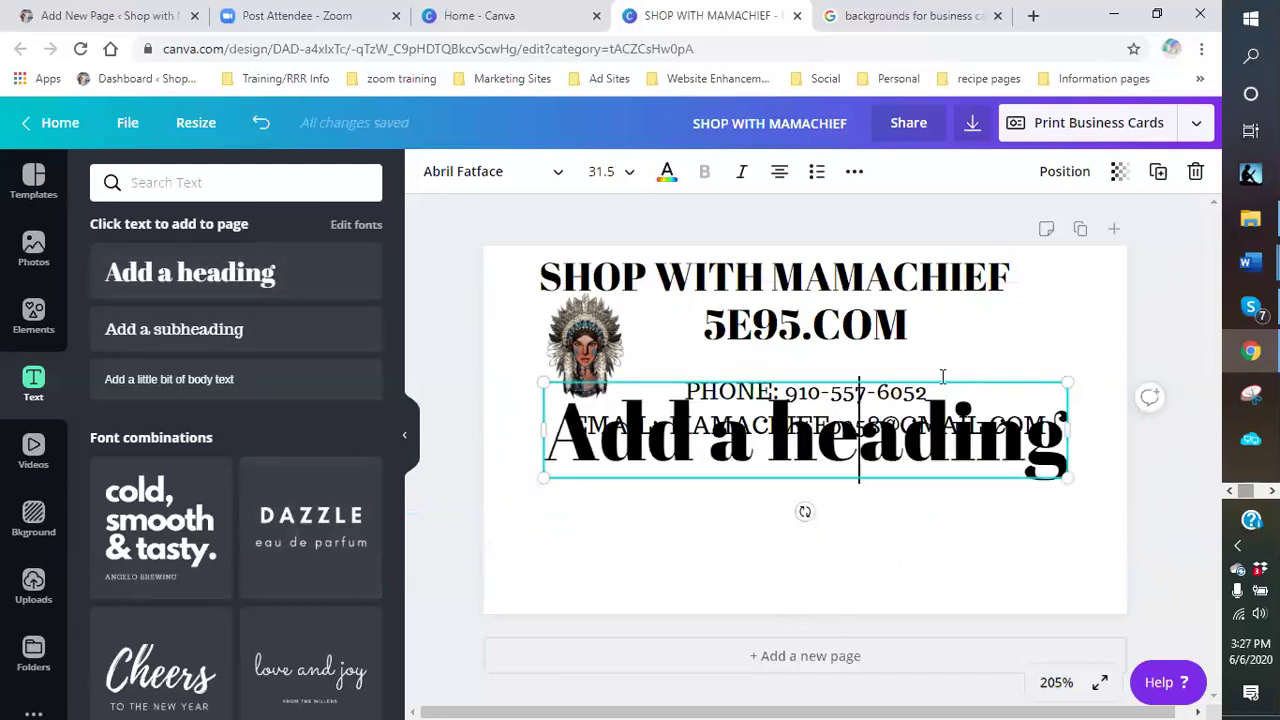
pyautogui.moveTo(938, 410); pyautogui.dragTo(940, 497)
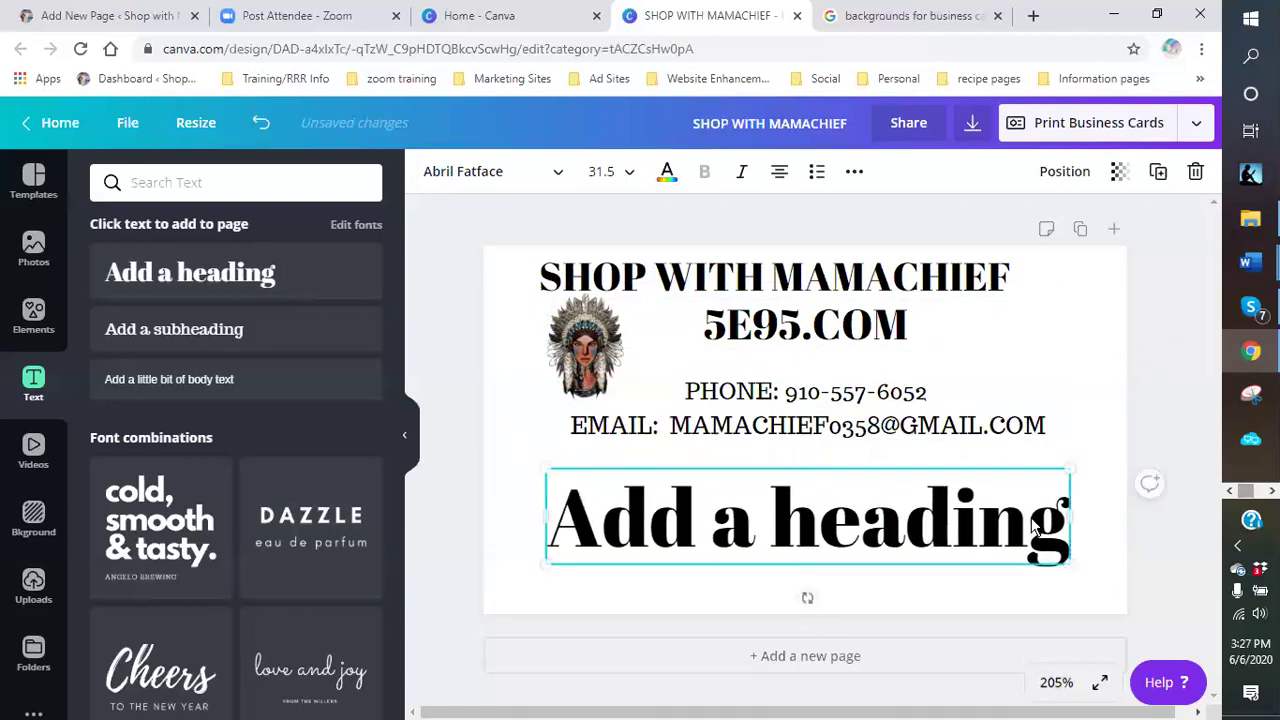
pyautogui.moveTo(1066, 514); pyautogui.dragTo(594, 492)
pyautogui.write('INSTAGE')
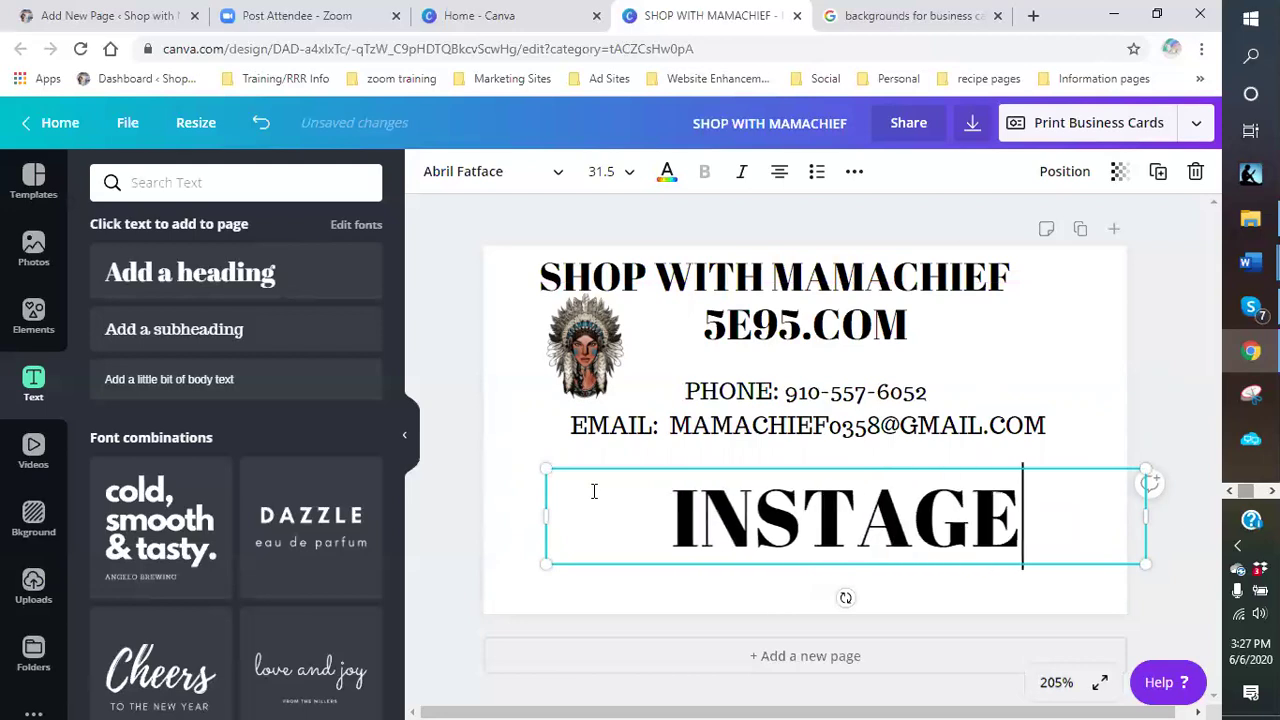
pyautogui.press('BackSpace')
pyautogui.write('RA')
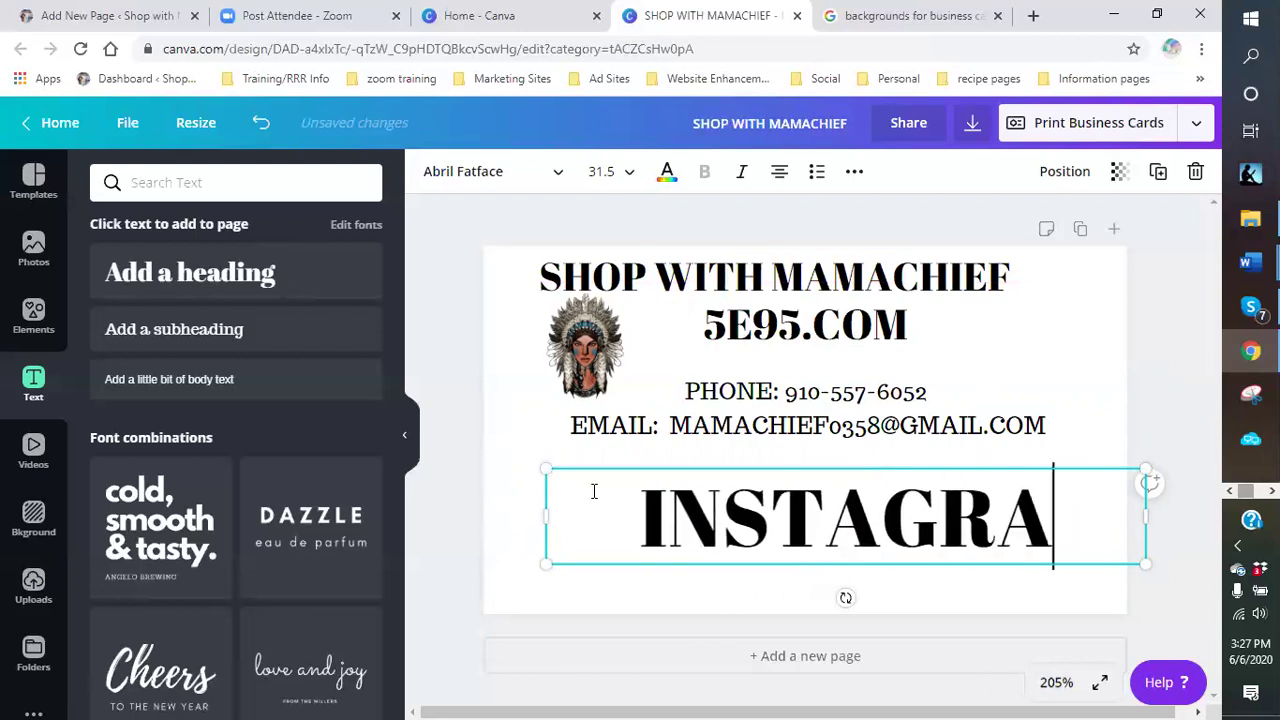
pyautogui.write('M: MAMA')
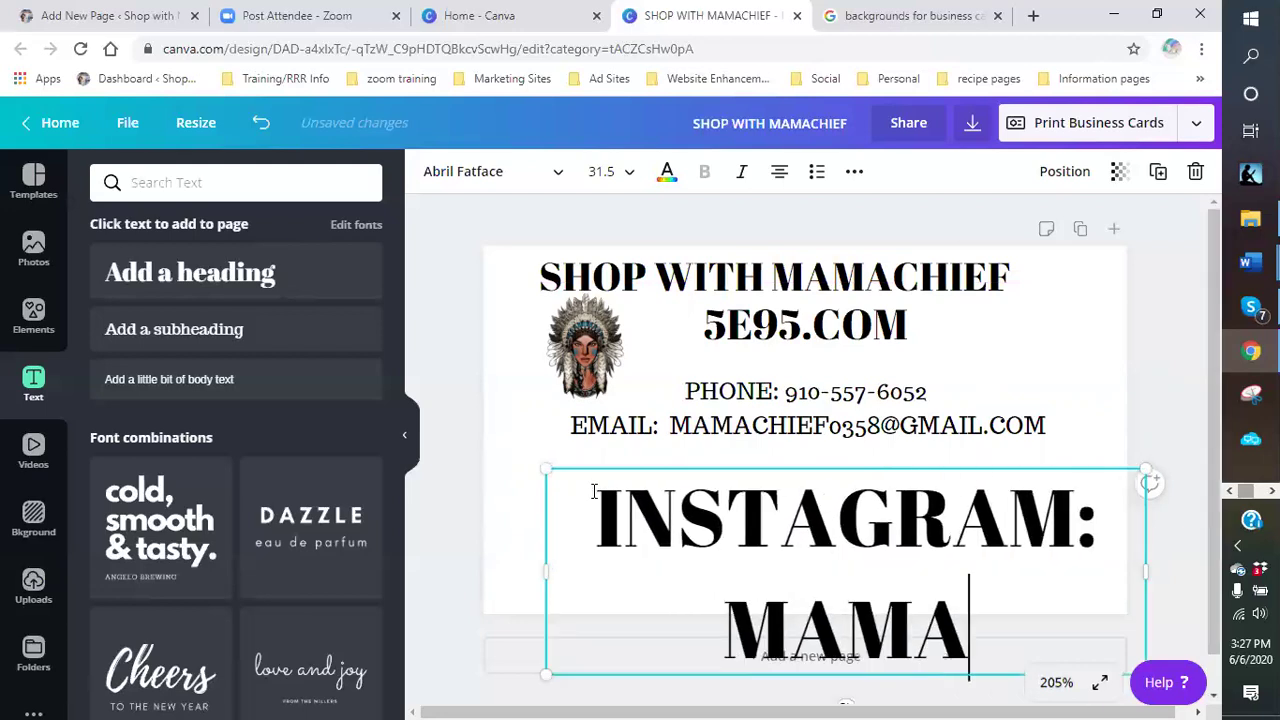
pyautogui.write('CHIEF')
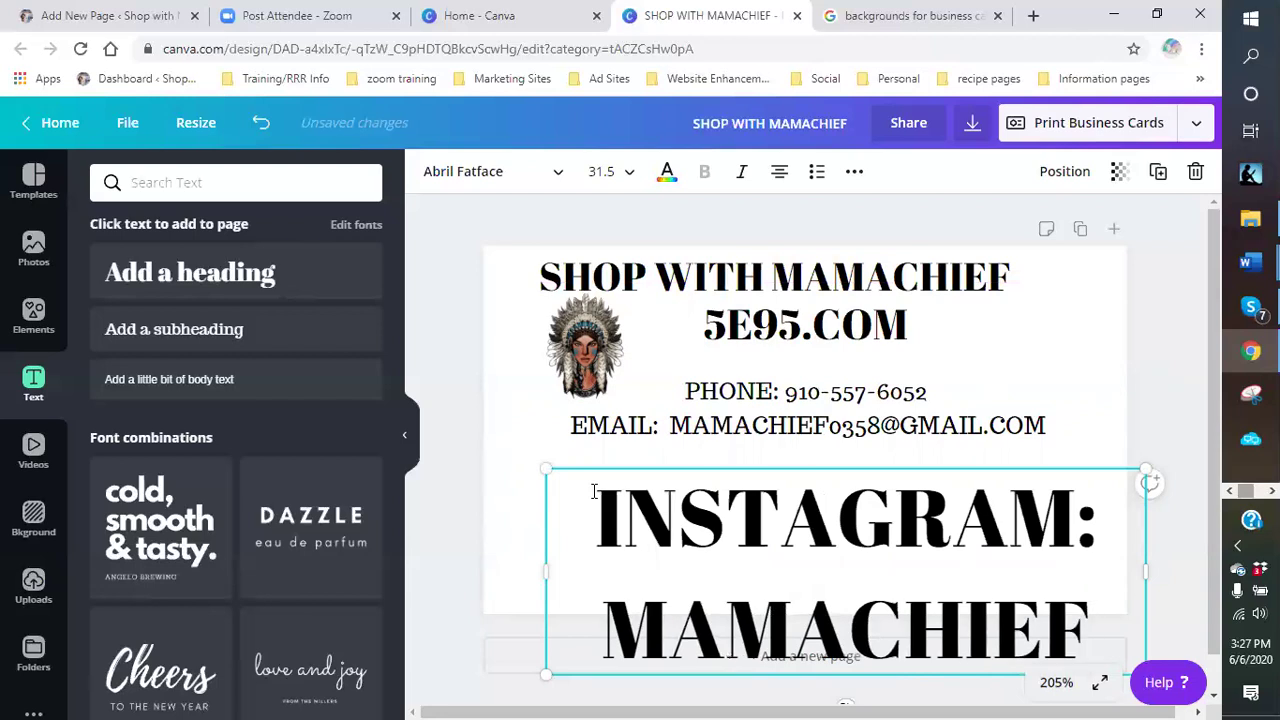
pyautogui.write('3')
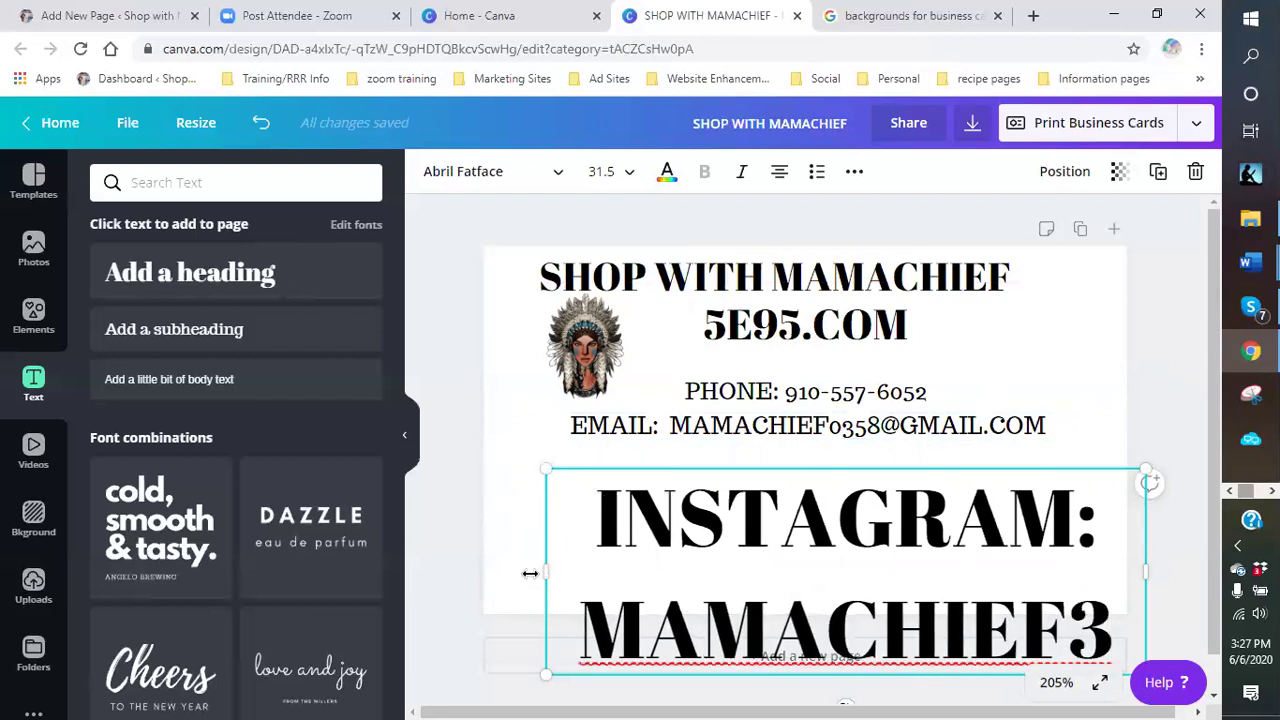
# - Shrink the Instagram text to size 14, wrap the handle to a second line, and move it into the card
pyautogui.moveTo(539, 571); pyautogui.dragTo(406, 571)
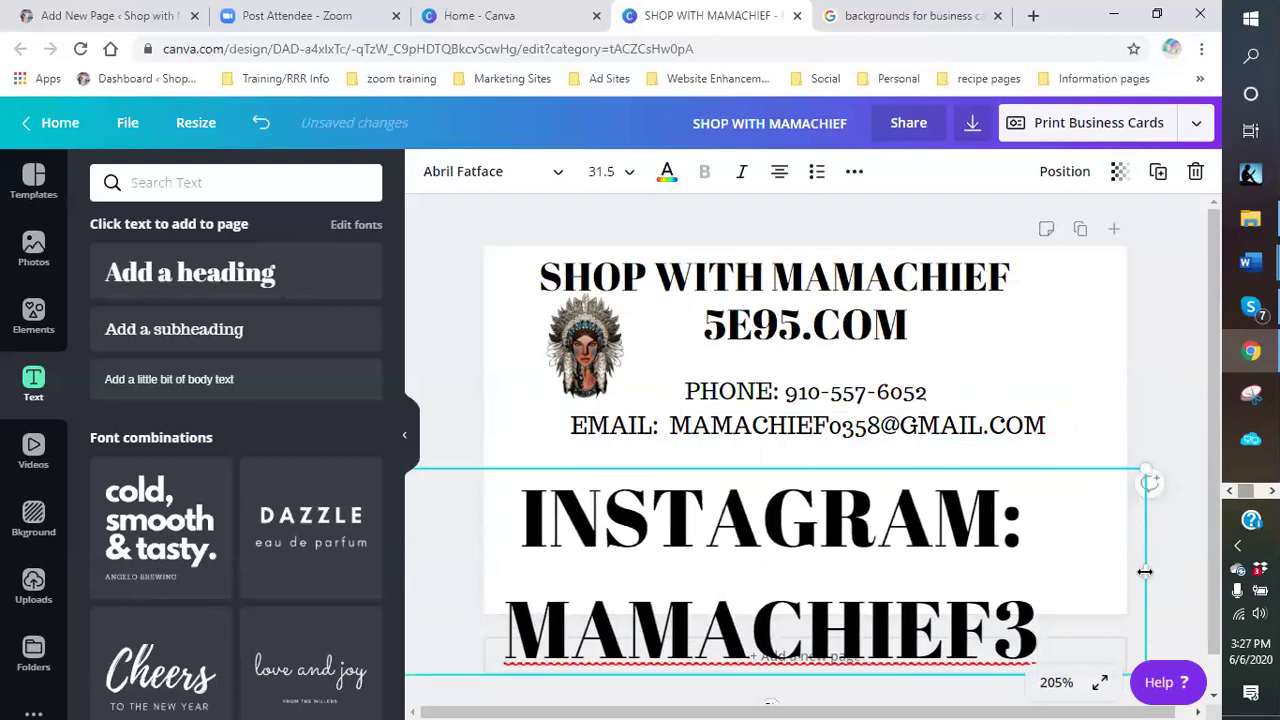
pyautogui.moveTo(1143, 466); pyautogui.dragTo(1062, 585)
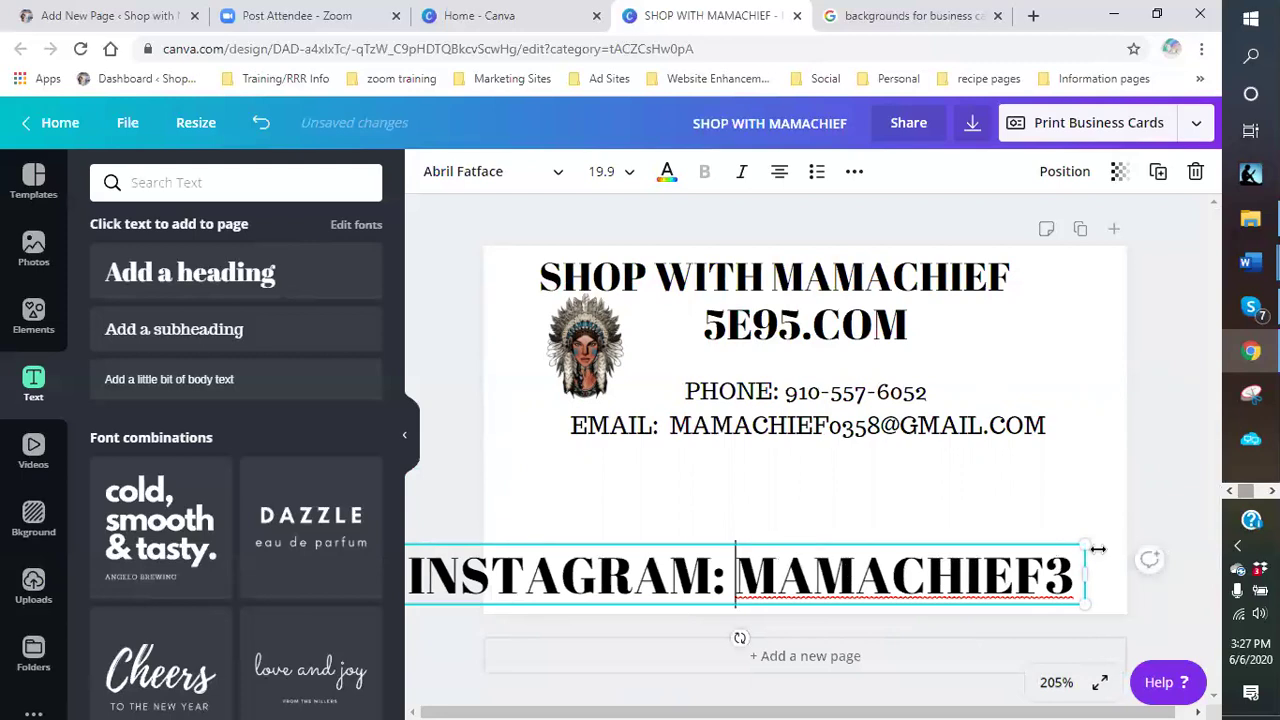
pyautogui.moveTo(1018, 566); pyautogui.dragTo(987, 598)
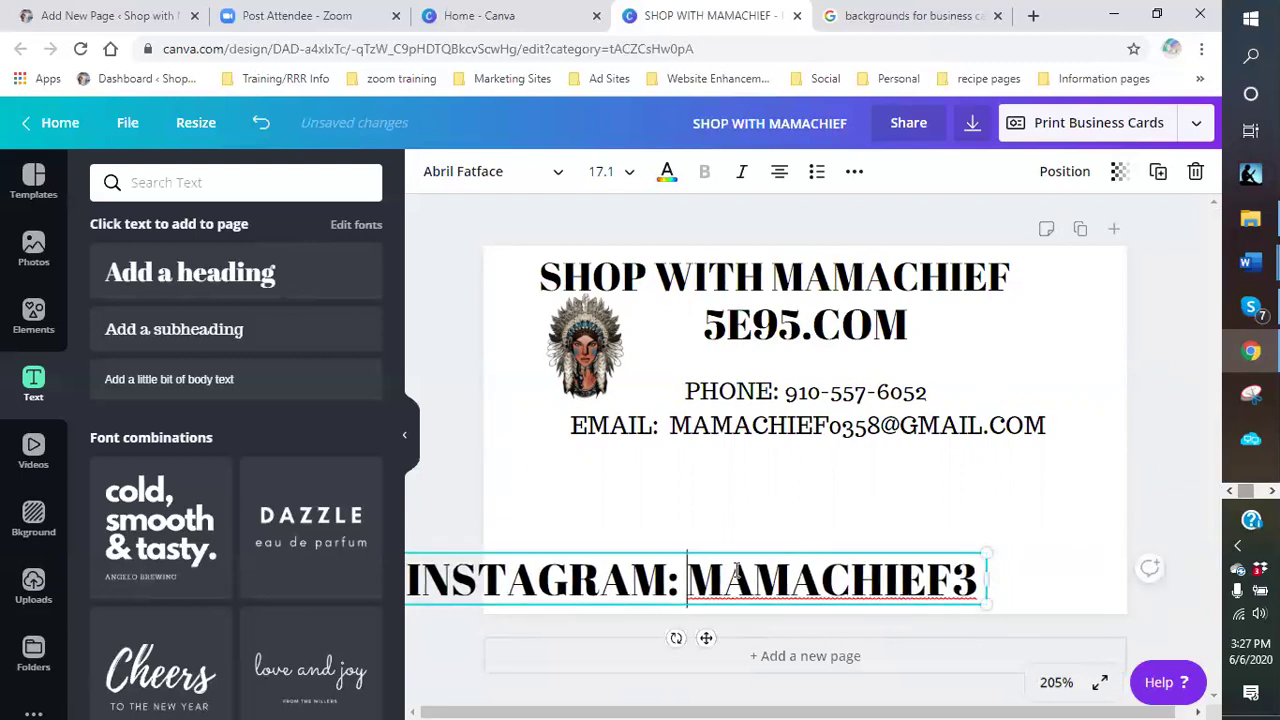
pyautogui.press('Return')
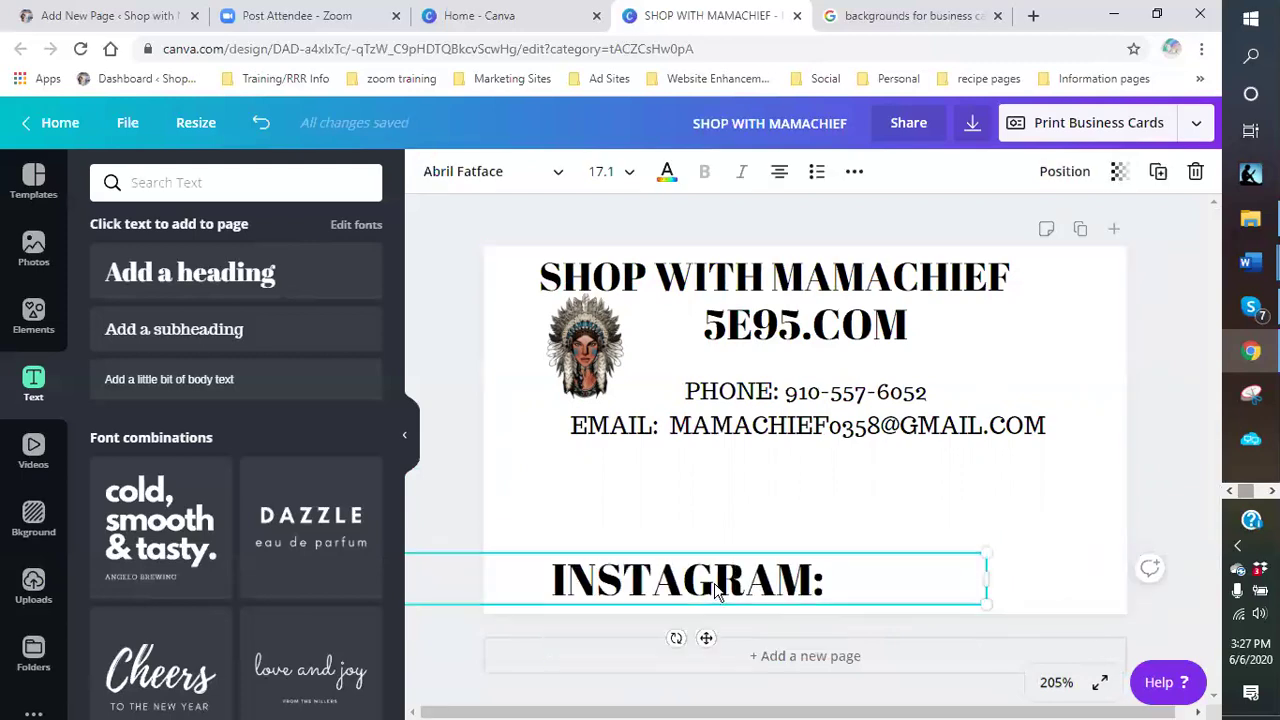
pyautogui.moveTo(677, 634); pyautogui.dragTo(691, 544)
pyautogui.click(512, 557)
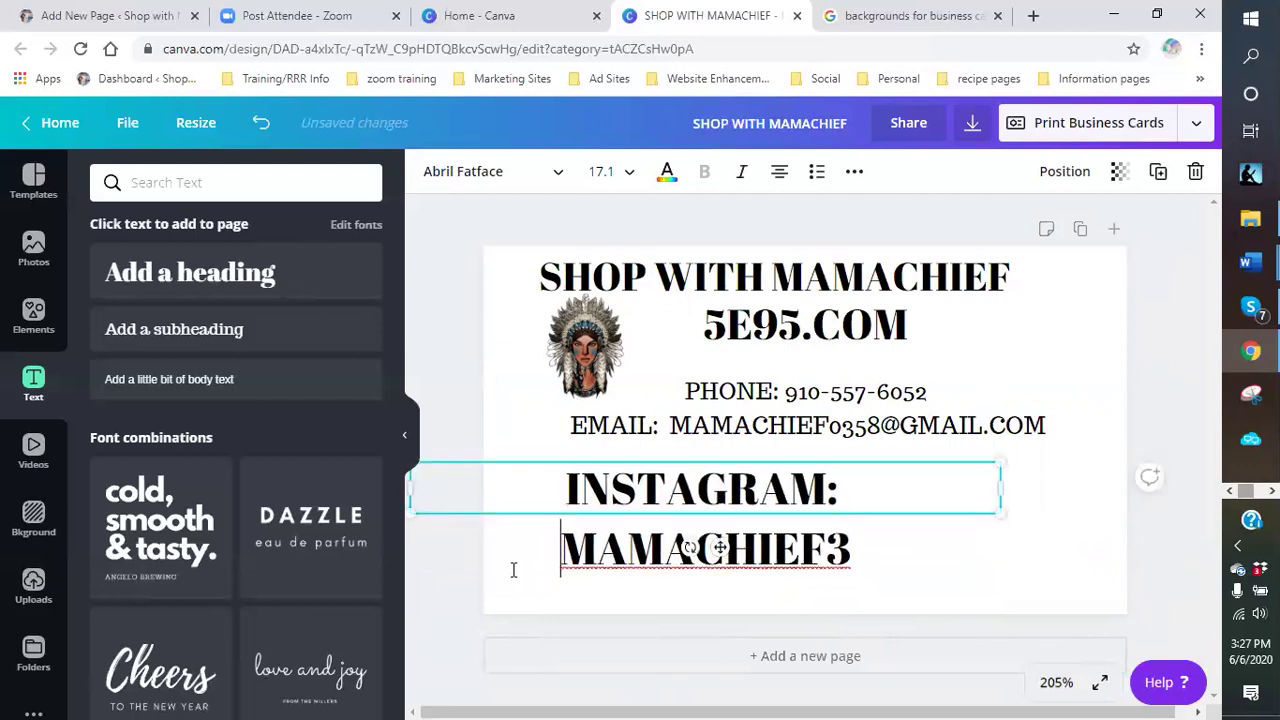
pyautogui.moveTo(998, 508); pyautogui.dragTo(894, 503)
pyautogui.click(615, 555)
pyautogui.press('Escape')
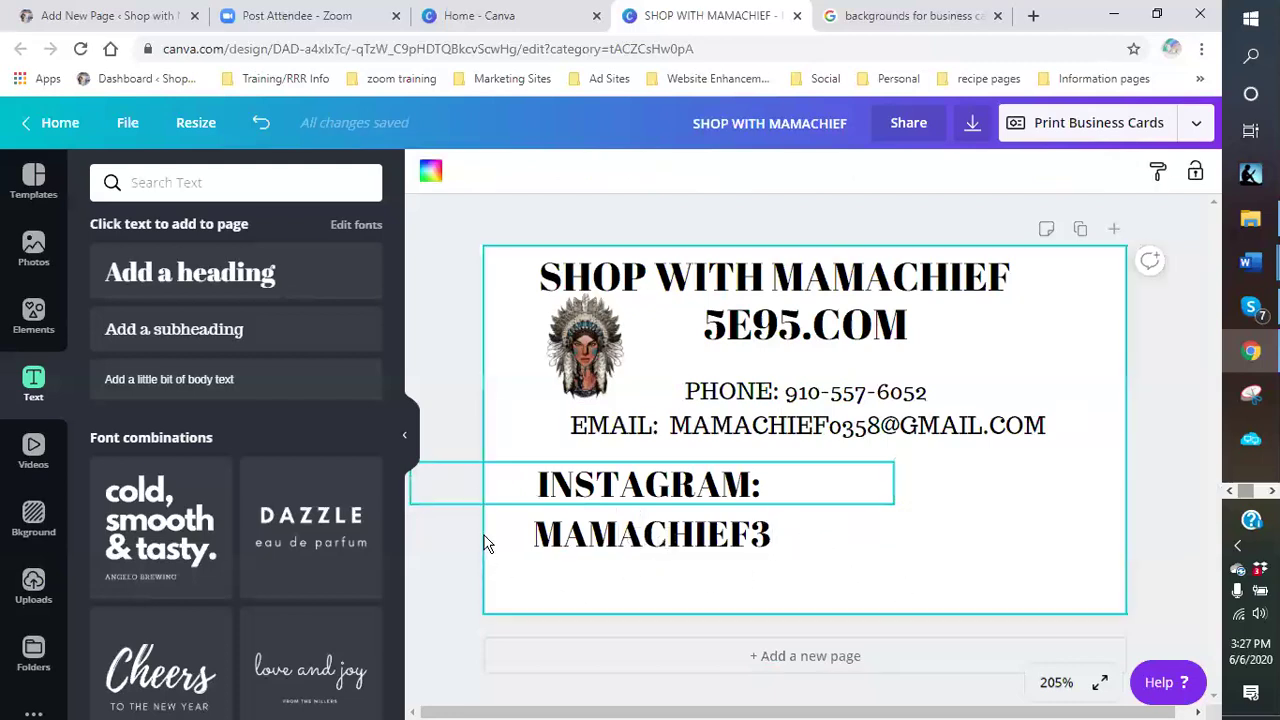
# - Rejoin the Instagram label and handle onto one line and centre it under the email
pyautogui.click(789, 492)
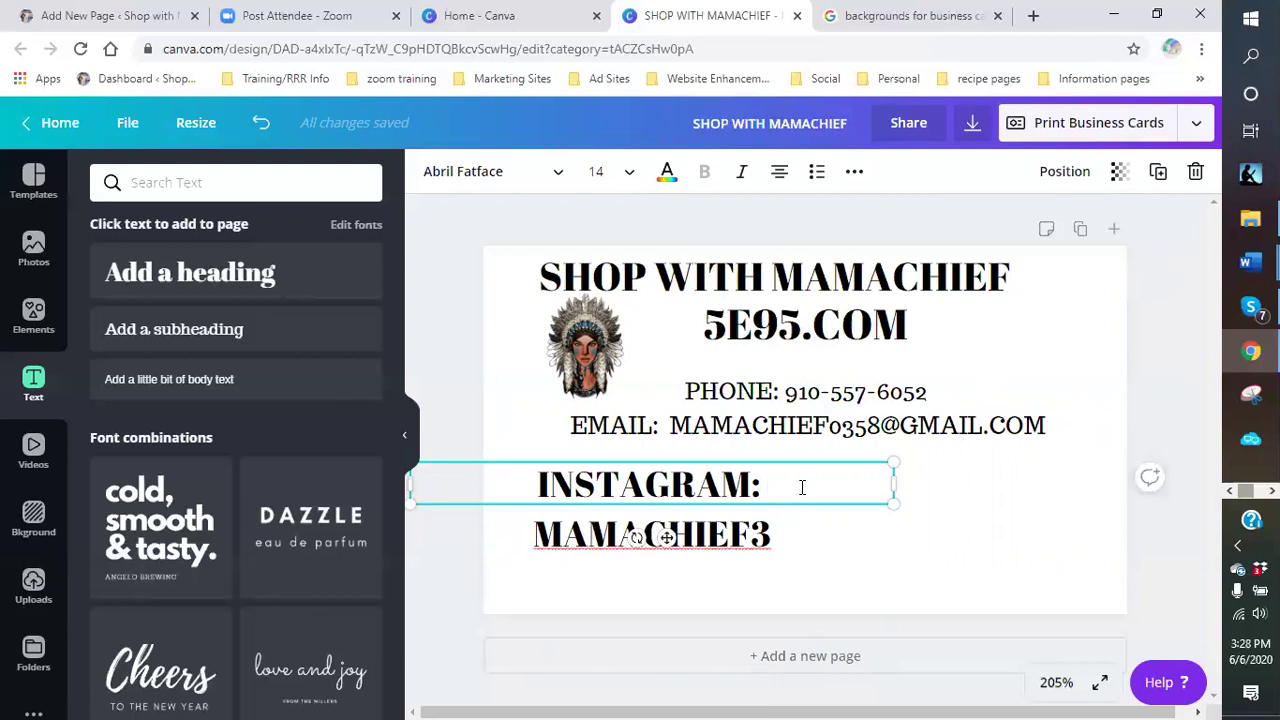
pyautogui.click(953, 492)
pyautogui.click(737, 500)
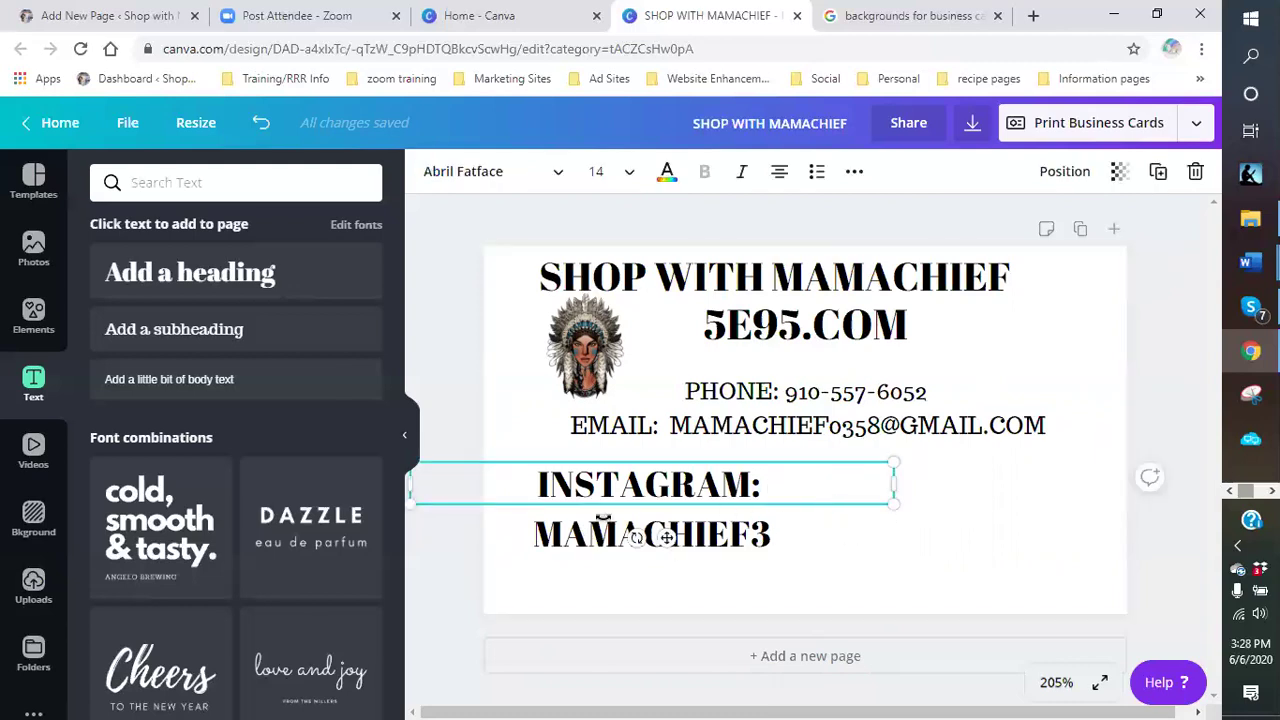
pyautogui.click(529, 538)
pyautogui.press('BackSpace')
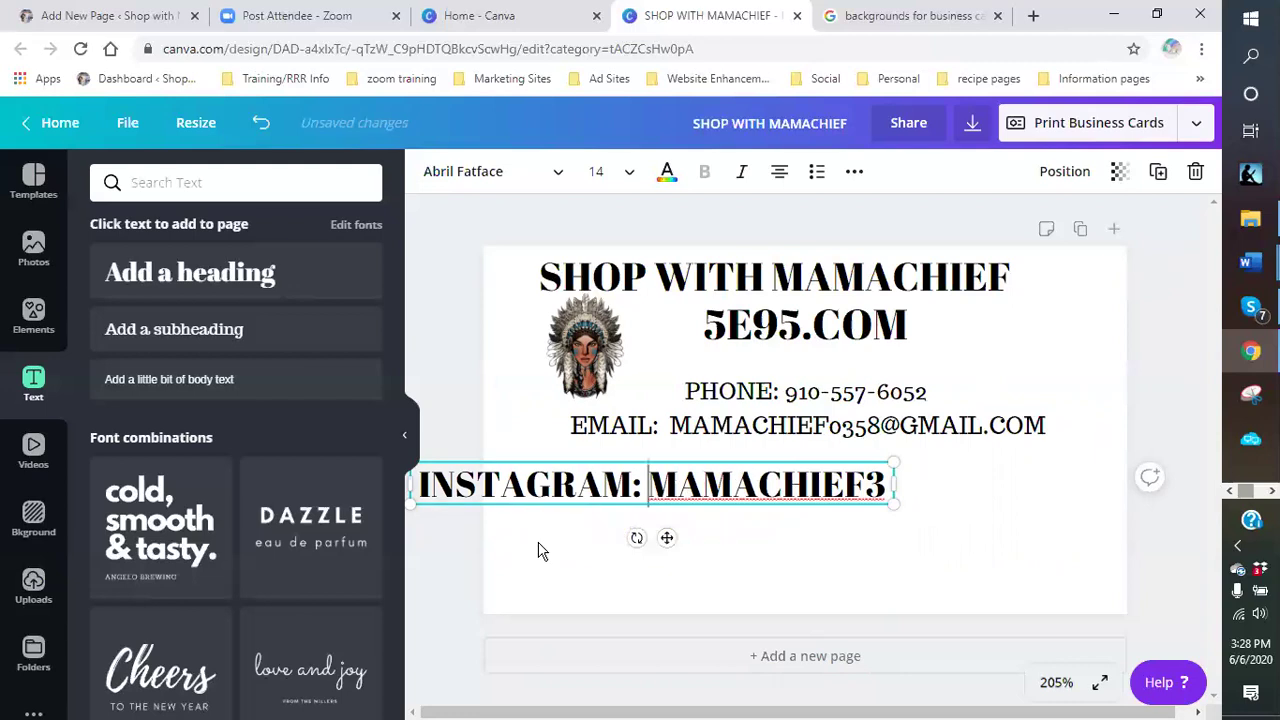
pyautogui.click(651, 520)
pyautogui.click(640, 488)
pyautogui.moveTo(640, 488); pyautogui.dragTo(766, 481)
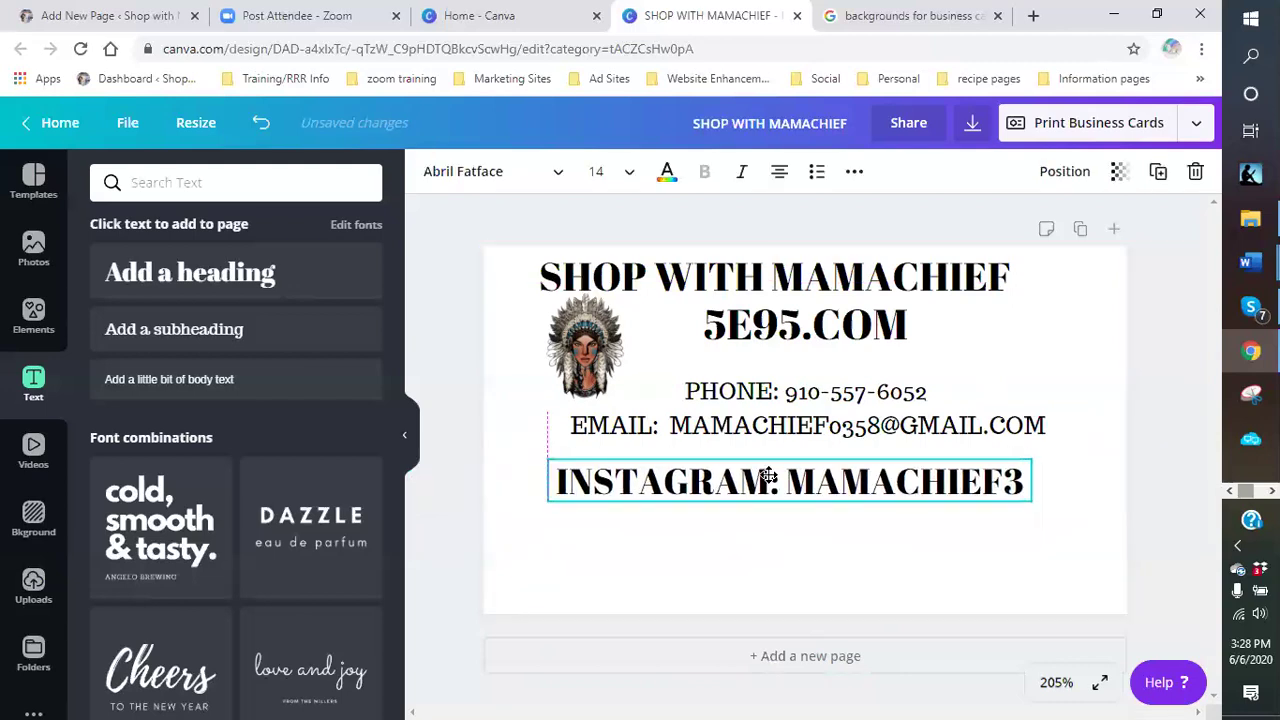
pyautogui.click(623, 509)
# - Adjust the Instagram box width, shrink the text to 11.1, and centre it on the card
pyautogui.click(551, 480)
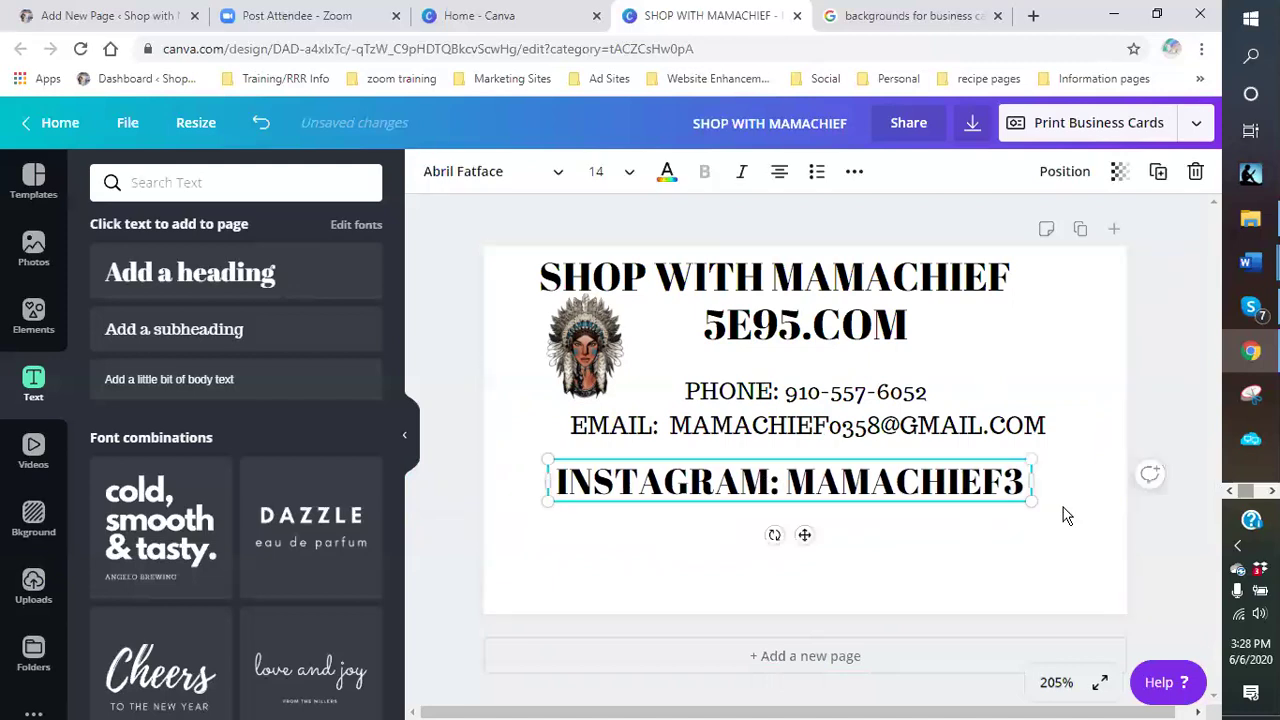
pyautogui.moveTo(1036, 480); pyautogui.dragTo(964, 492)
pyautogui.click(815, 497)
pyautogui.moveTo(820, 484); pyautogui.dragTo(851, 468)
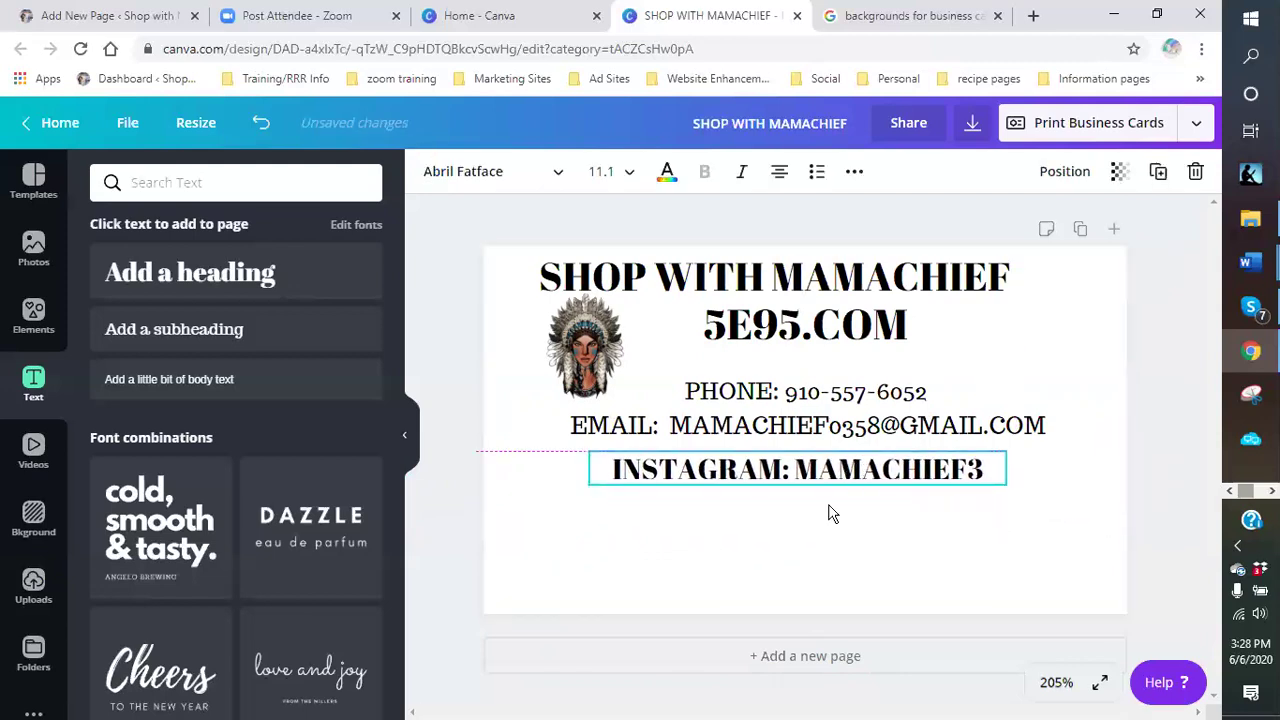
pyautogui.click(847, 560)
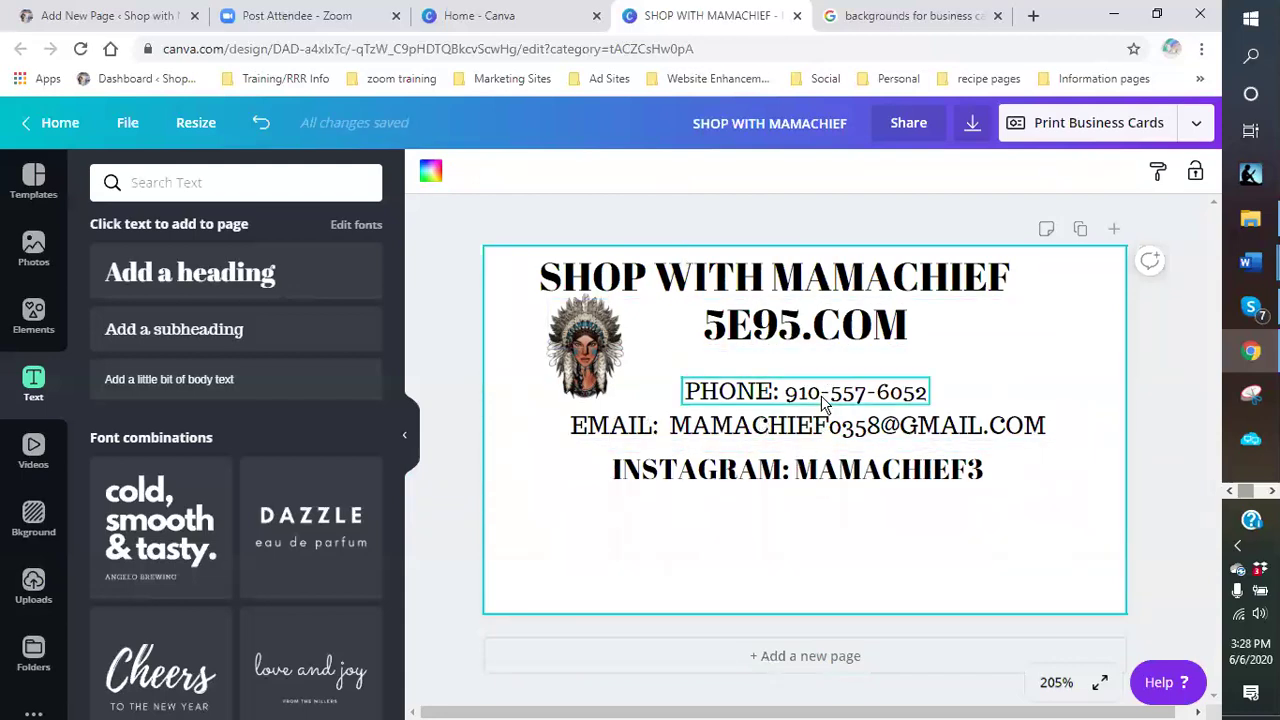
pyautogui.click(834, 474)
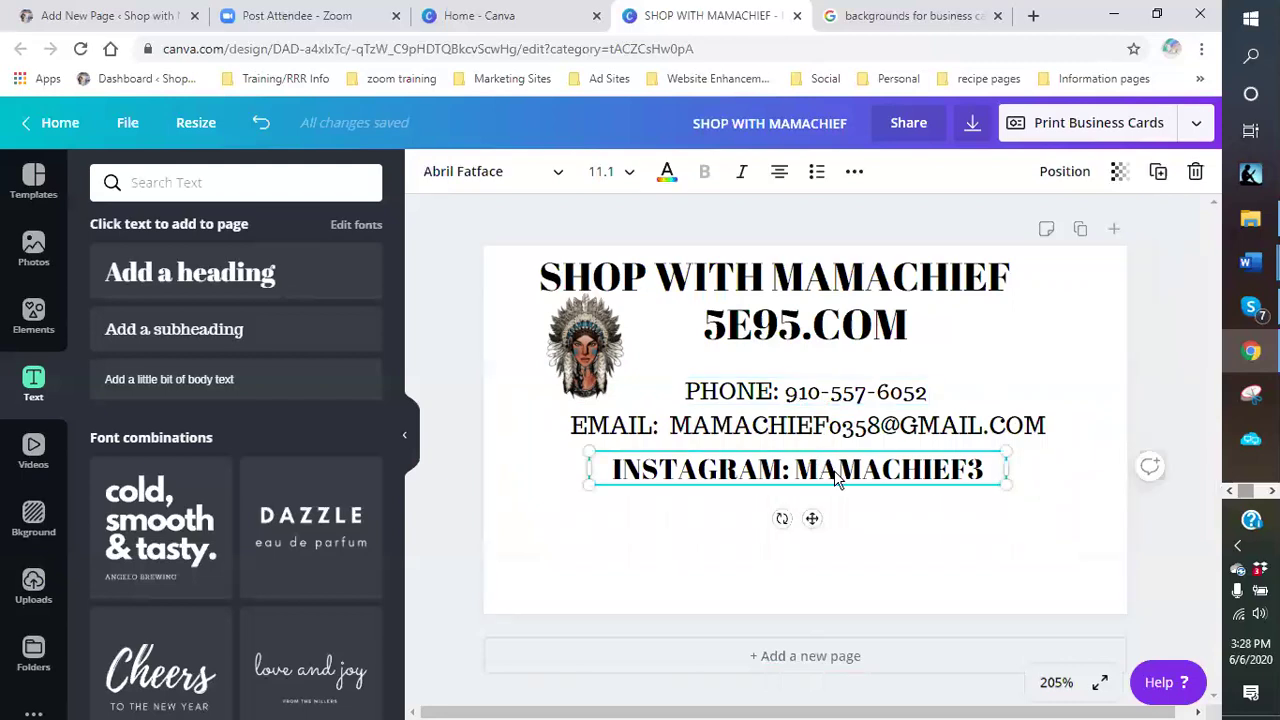
pyautogui.click(845, 517)
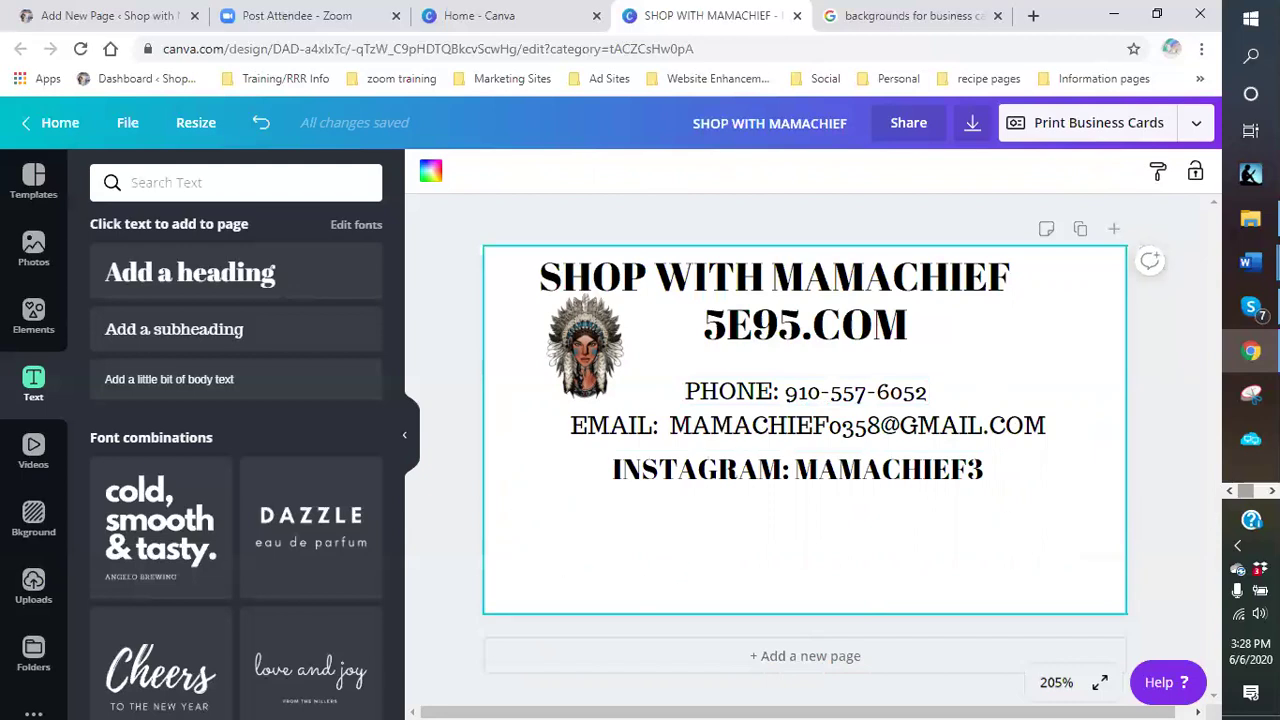
pyautogui.moveTo(1250, 262)
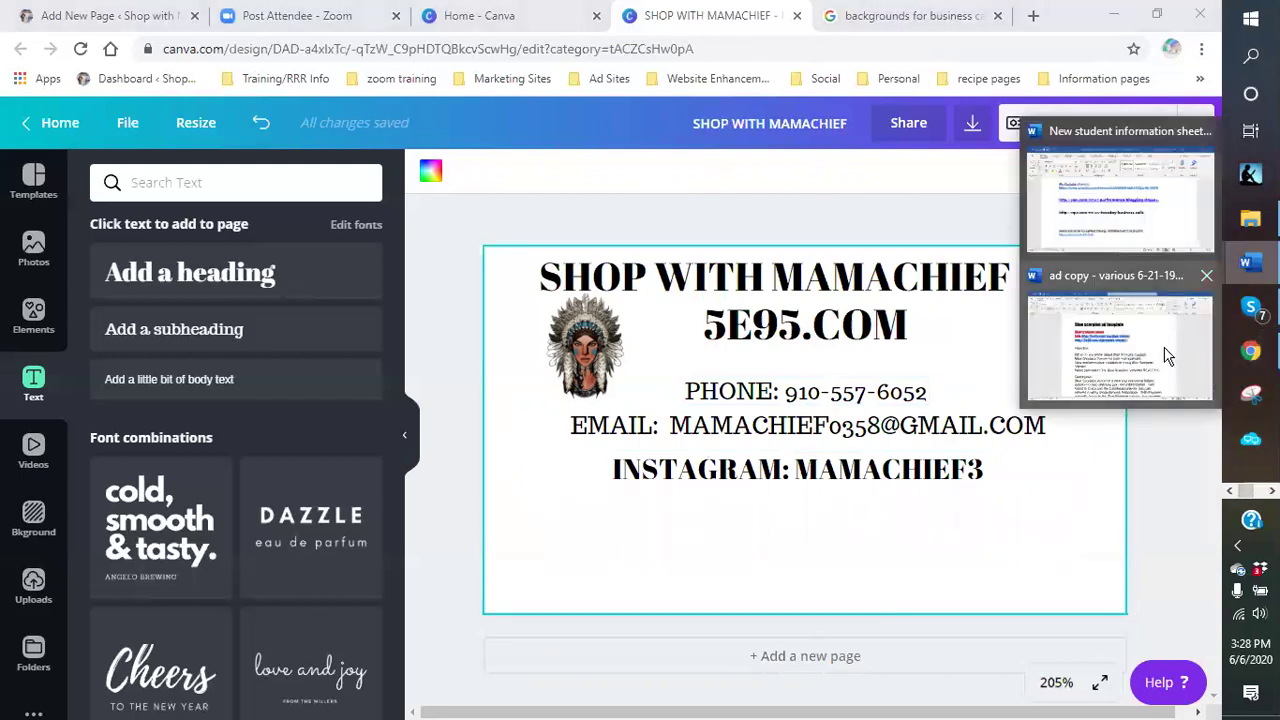
pyautogui.click(1167, 355)
pyautogui.click(640, 290)
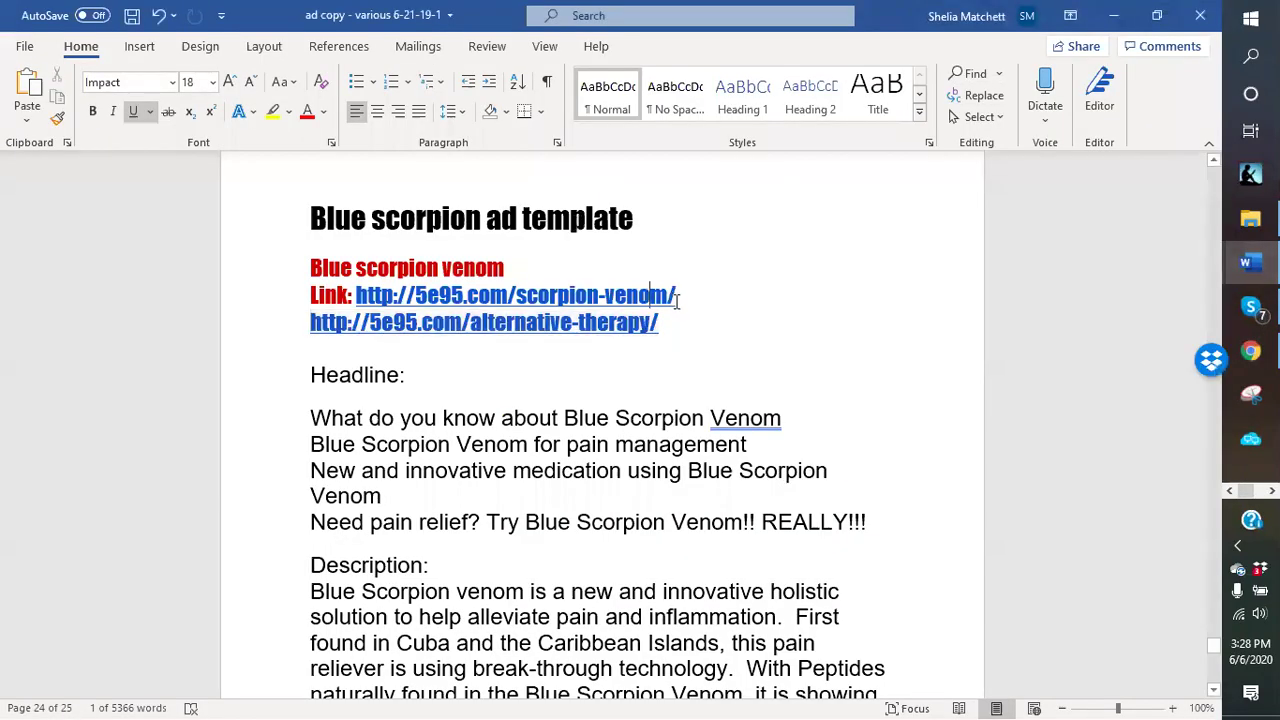
pyautogui.moveTo(680, 295); pyautogui.dragTo(422, 308)
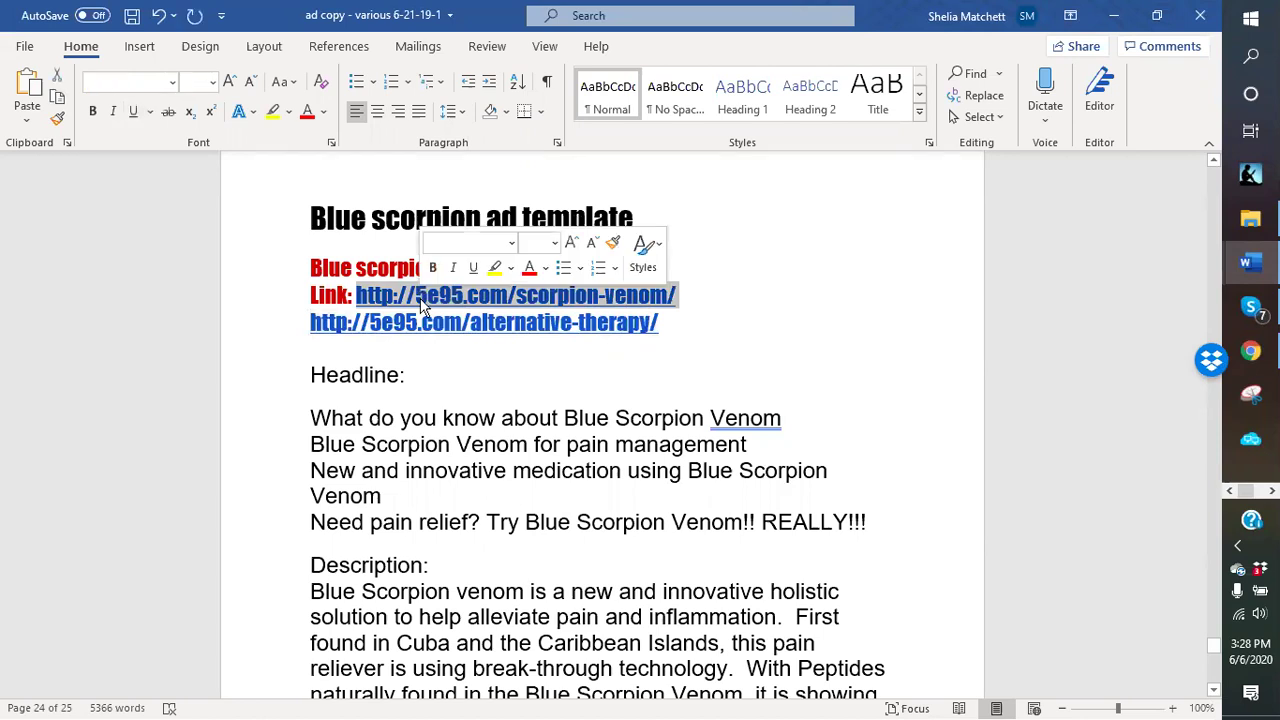
pyautogui.rightClick(422, 307)
pyautogui.click(452, 339)
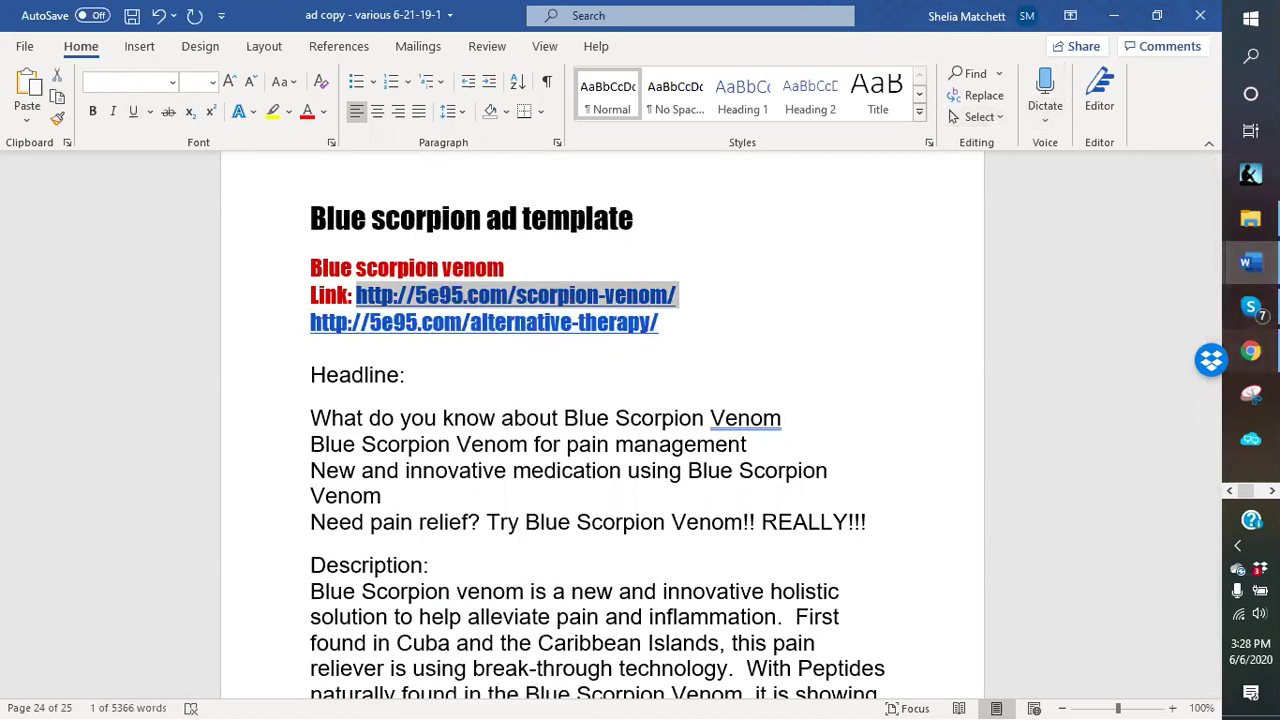
pyautogui.click(1250, 350)
pyautogui.click(250, 332)
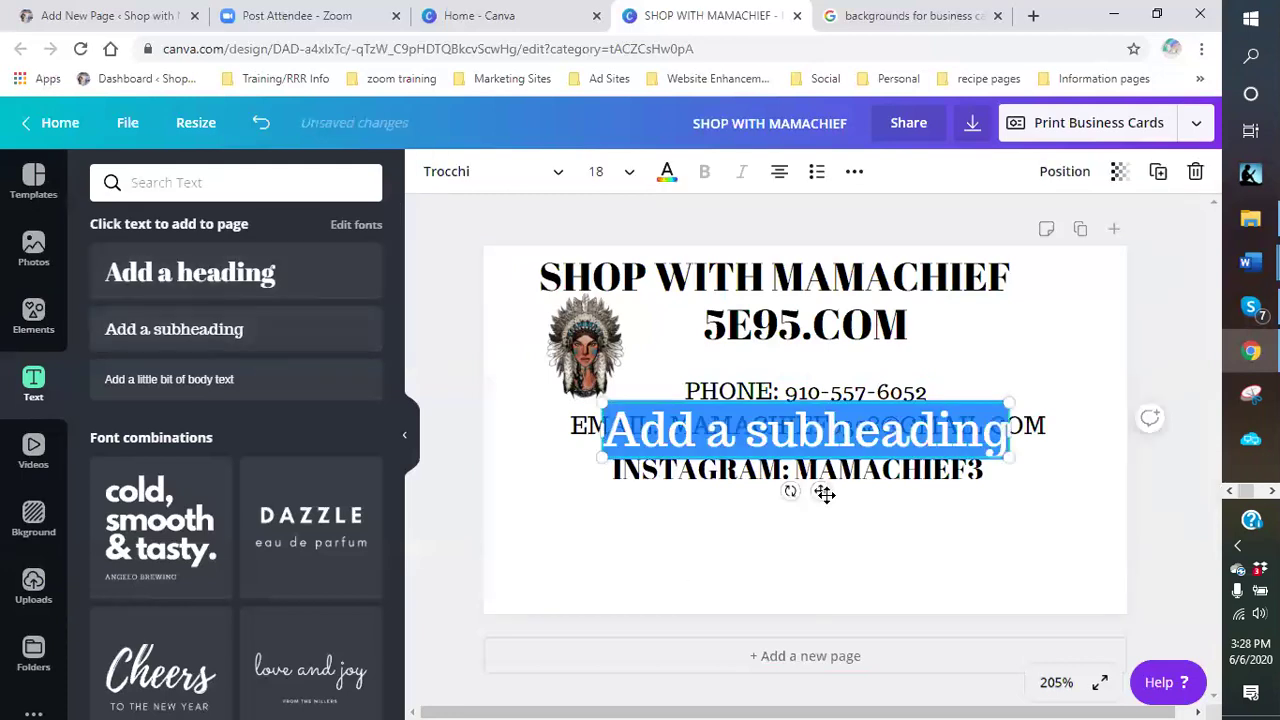
# - Move the new subheading below the INSTAGRAM line and paste the copied link into it
pyautogui.click(933, 571)
pyautogui.click(840, 440)
pyautogui.moveTo(820, 490); pyautogui.dragTo(832, 515)
pyautogui.moveTo(1011, 520); pyautogui.dragTo(630, 517)
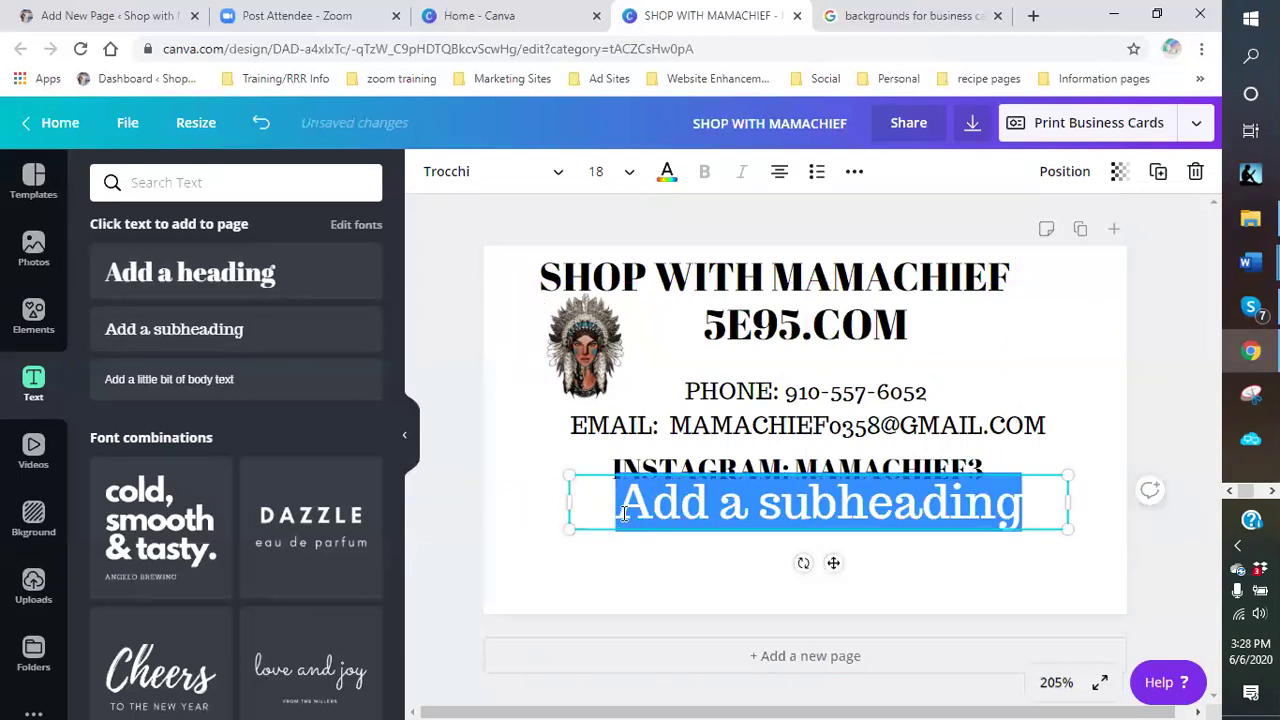
pyautogui.rightClick(624, 514)
pyautogui.click(663, 310)
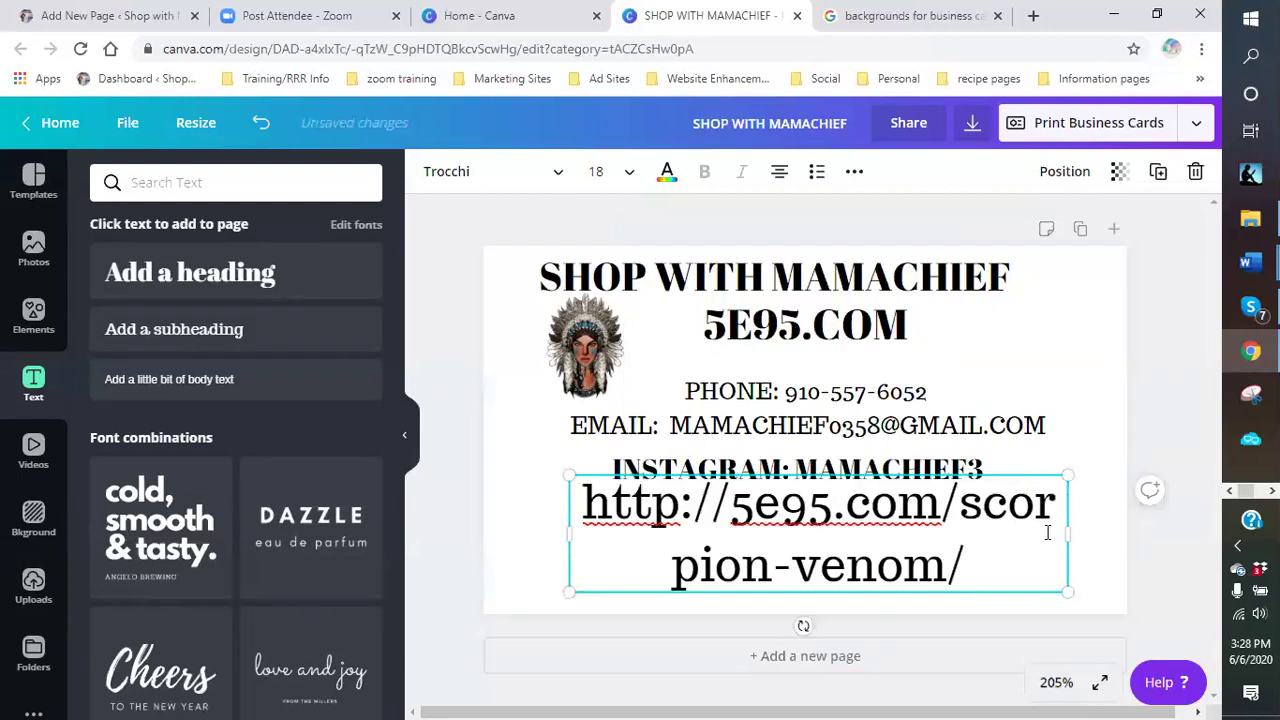
# - Widen the link box so the URL fits one line and shrink the text to 13.9
pyautogui.moveTo(1068, 535); pyautogui.dragTo(1160, 537)
pyautogui.moveTo(564, 535); pyautogui.dragTo(482, 530)
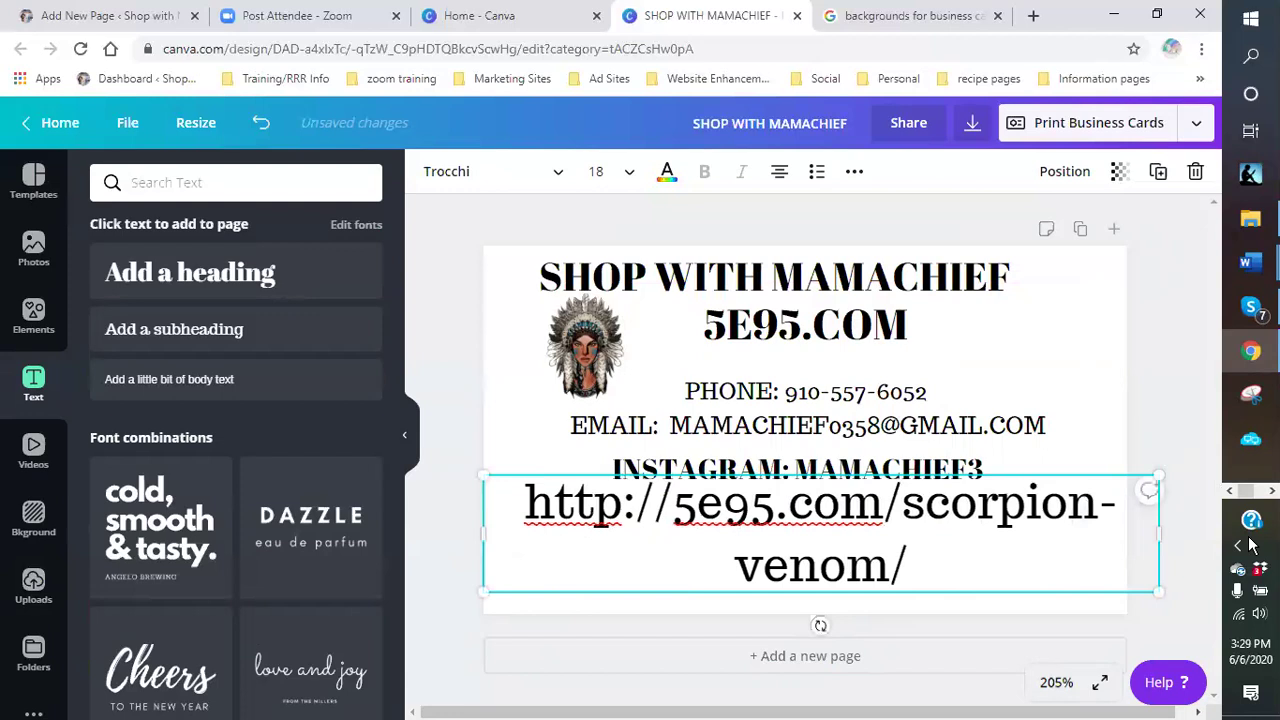
pyautogui.moveTo(1158, 535); pyautogui.dragTo(1205, 535)
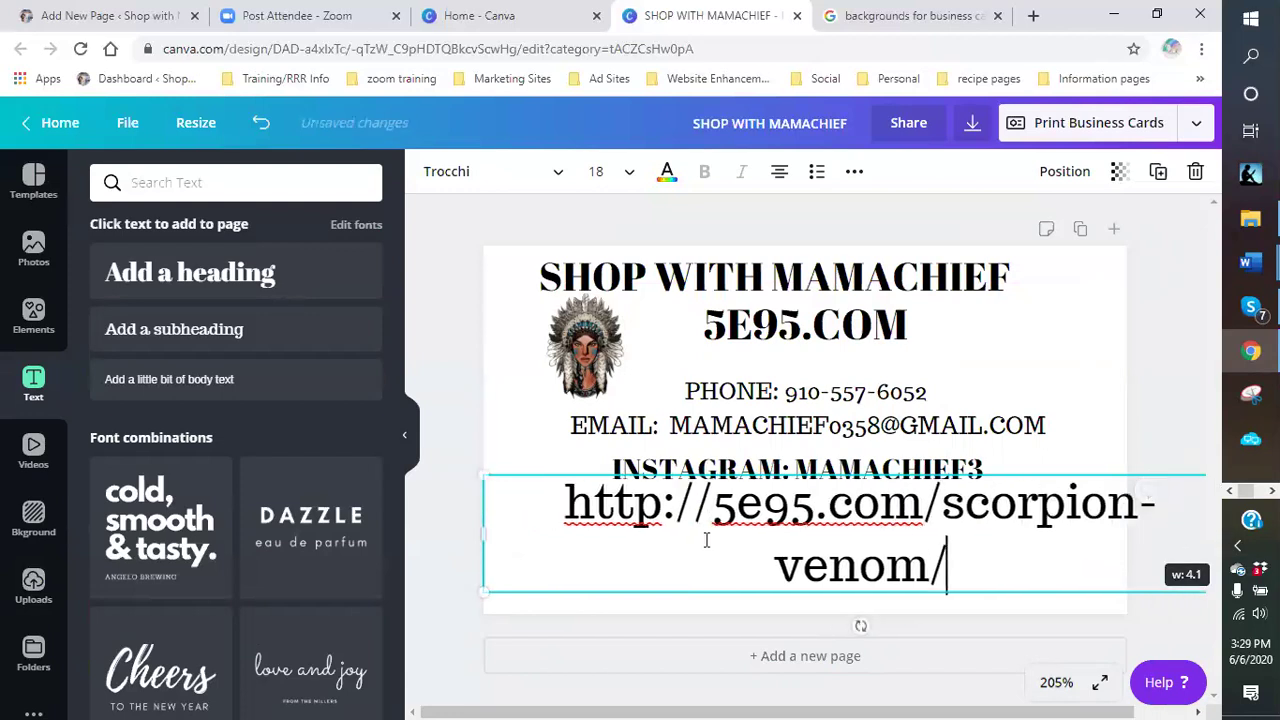
pyautogui.moveTo(477, 530); pyautogui.dragTo(420, 530)
pyautogui.moveTo(1043, 502); pyautogui.dragTo(952, 518)
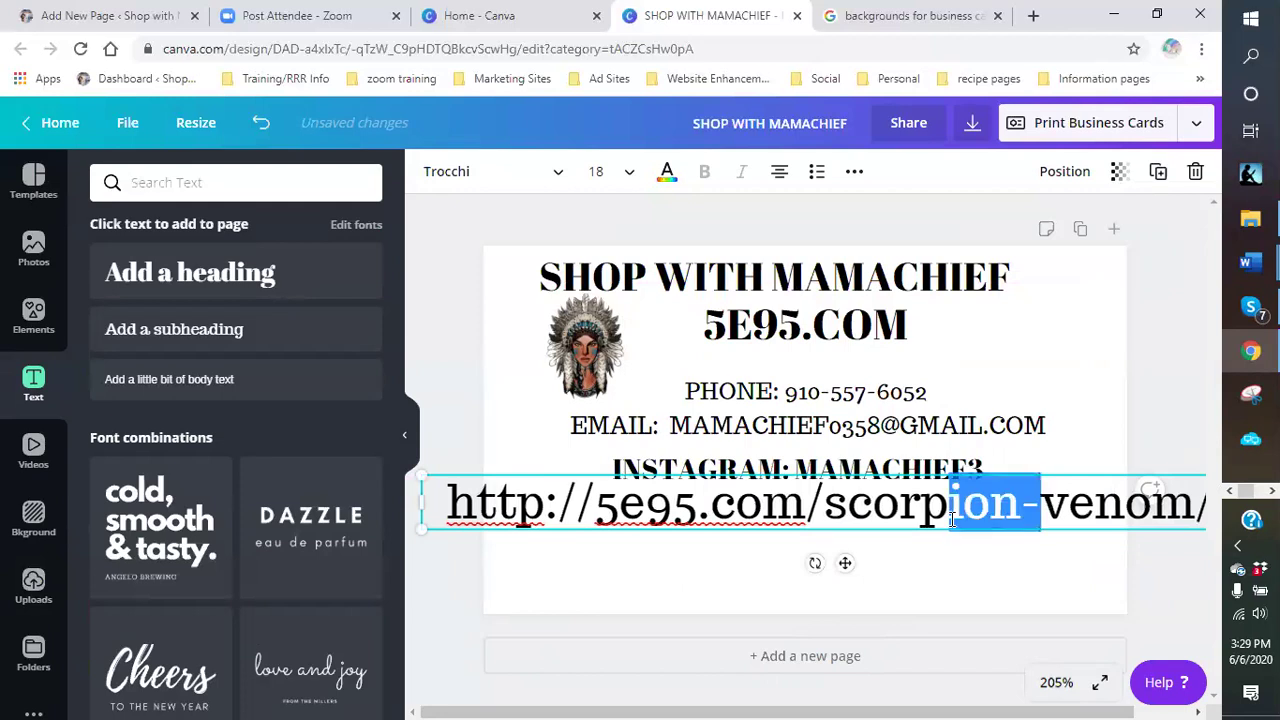
pyautogui.click(1143, 508)
pyautogui.click(1031, 566)
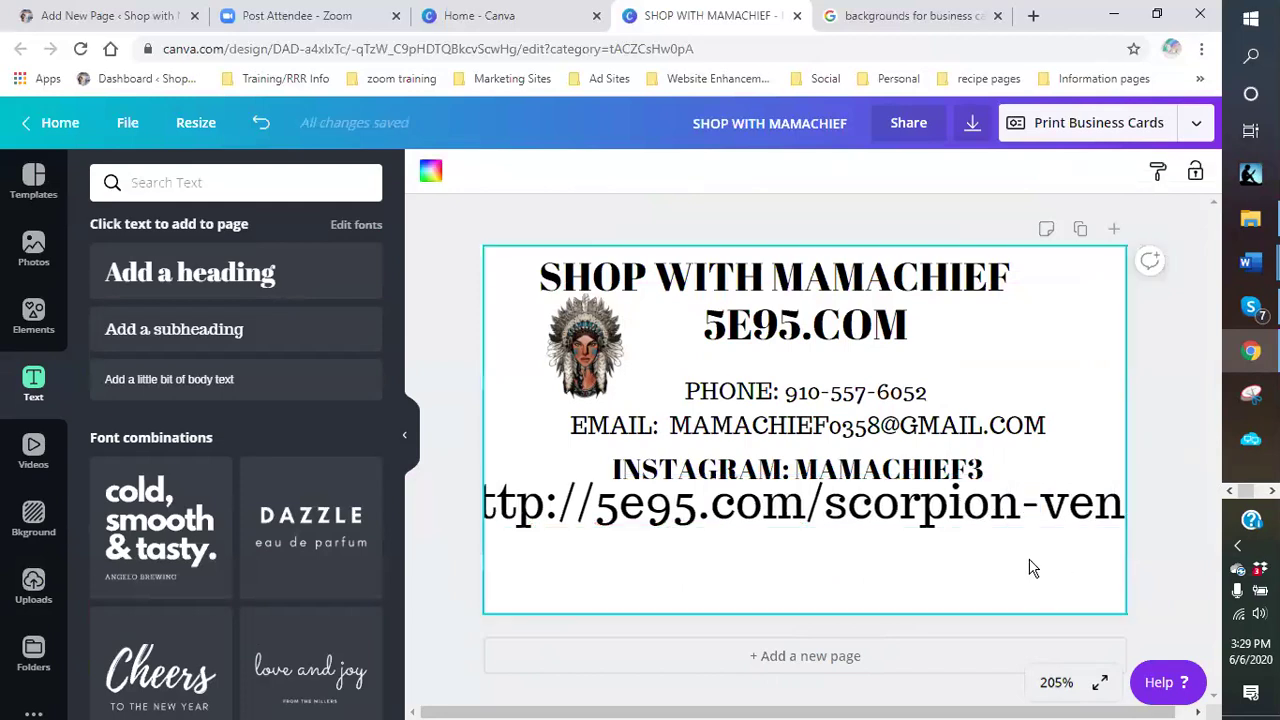
pyautogui.click(1128, 508)
pyautogui.moveTo(1128, 508); pyautogui.dragTo(1063, 510)
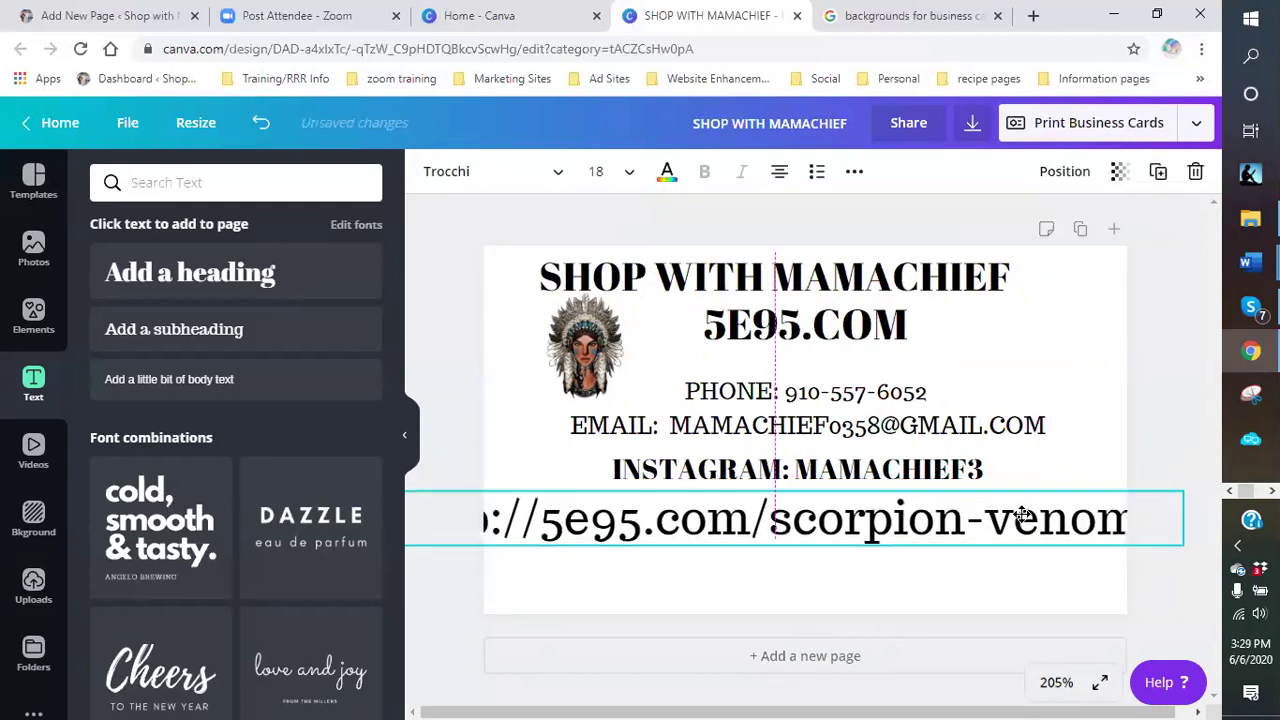
pyautogui.moveTo(1176, 538); pyautogui.dragTo(994, 538)
pyautogui.moveTo(896, 526); pyautogui.dragTo(1014, 523)
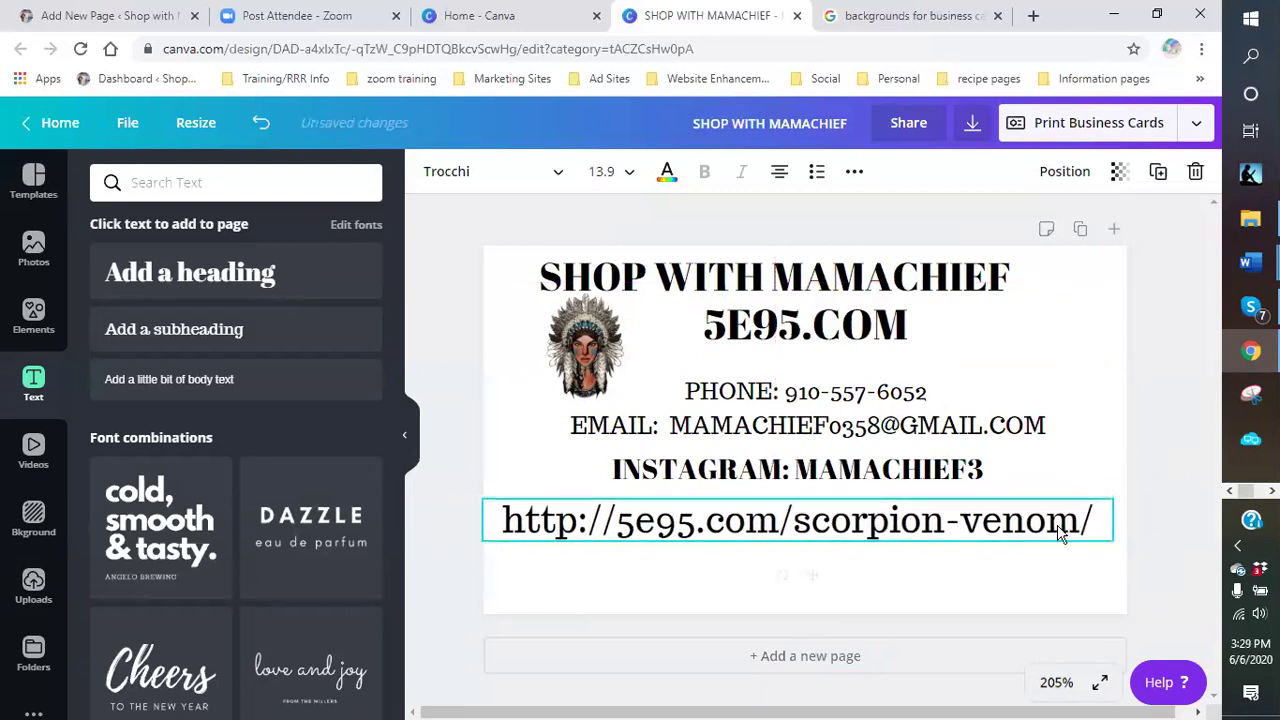
pyautogui.click(614, 520)
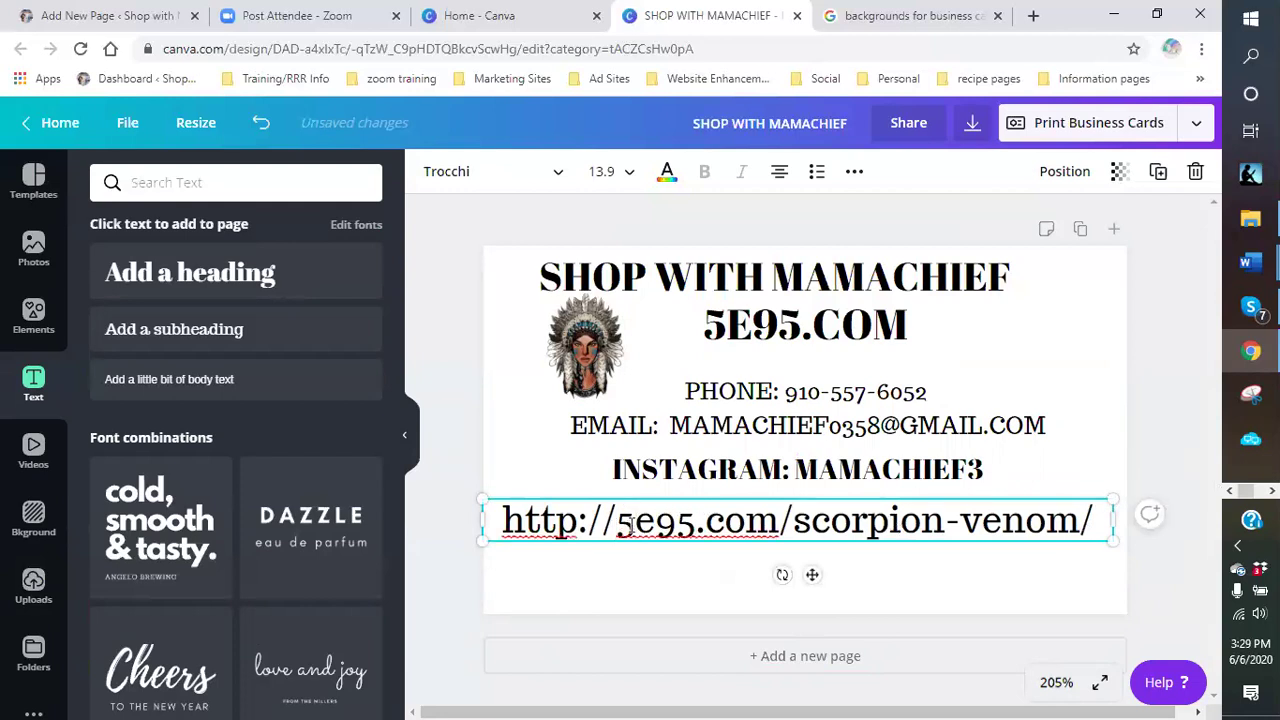
pyautogui.press('BackSpace')
pyautogui.press('BackSpace')
pyautogui.press('BackSpace')
pyautogui.press('BackSpace')
pyautogui.press('BackSpace')
pyautogui.press('BackSpace')
pyautogui.press('BackSpace')
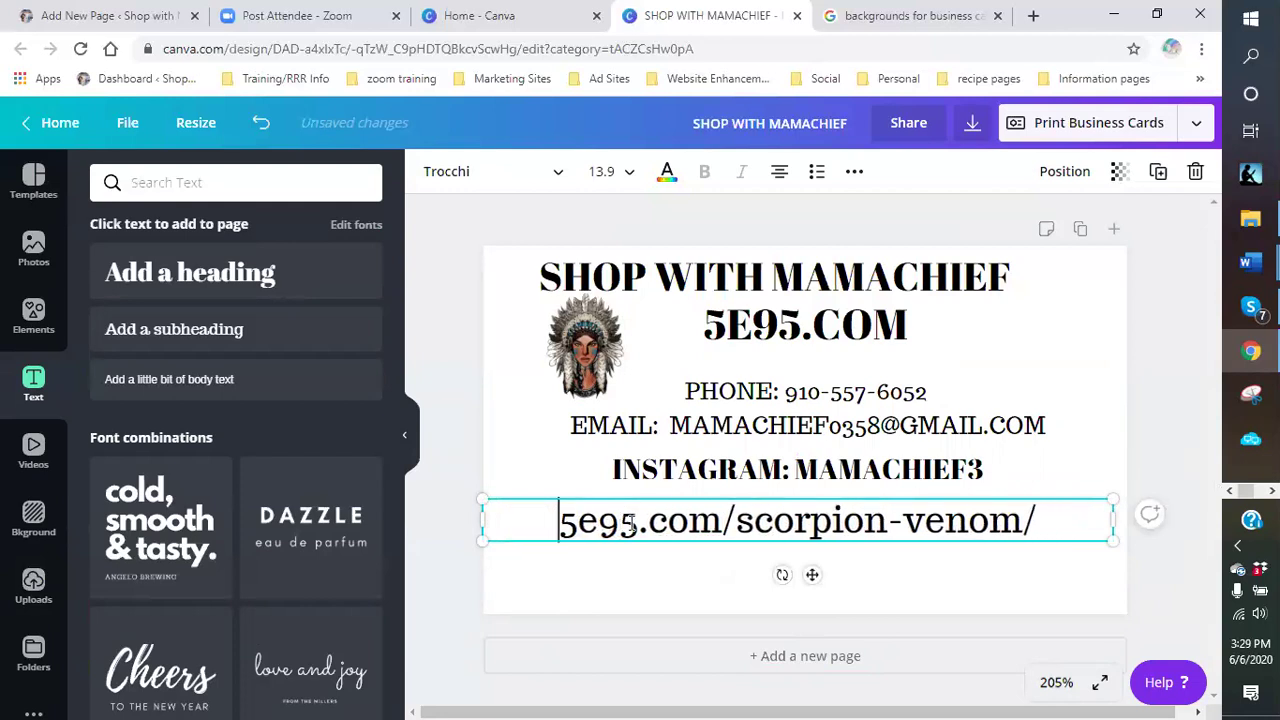
pyautogui.click(988, 563)
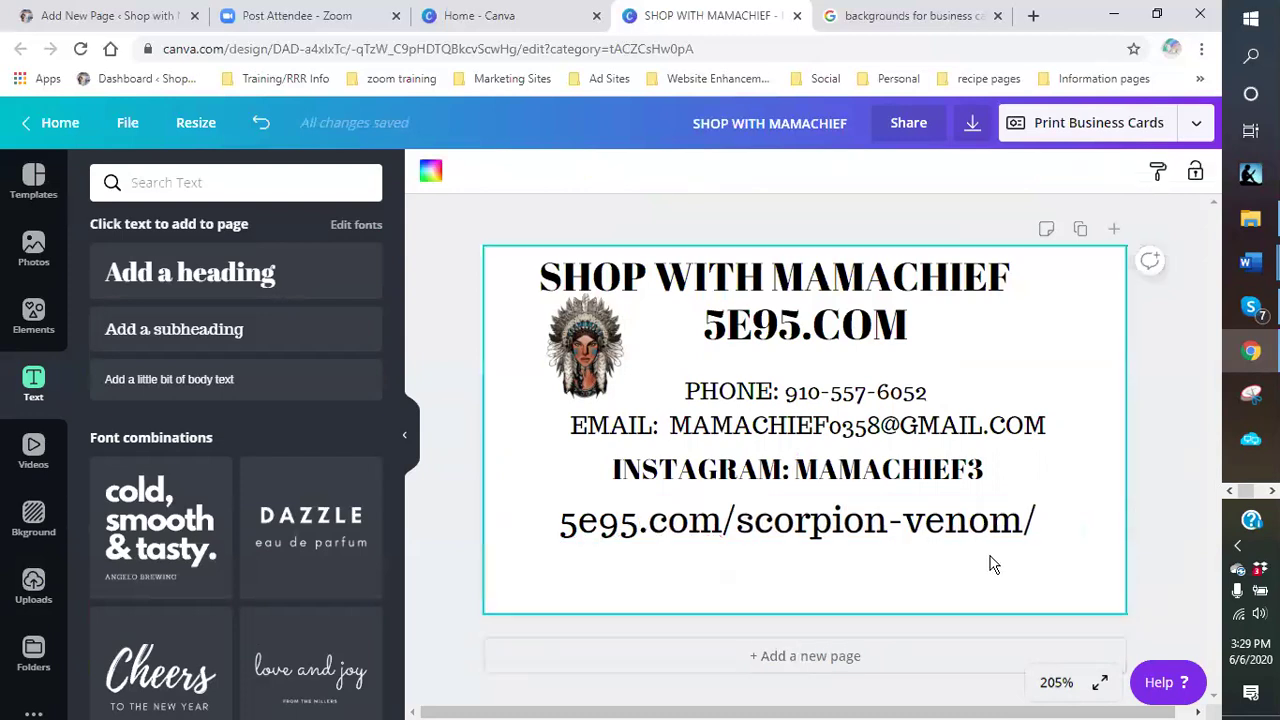
pyautogui.click(922, 530)
pyautogui.moveTo(922, 530); pyautogui.dragTo(932, 527)
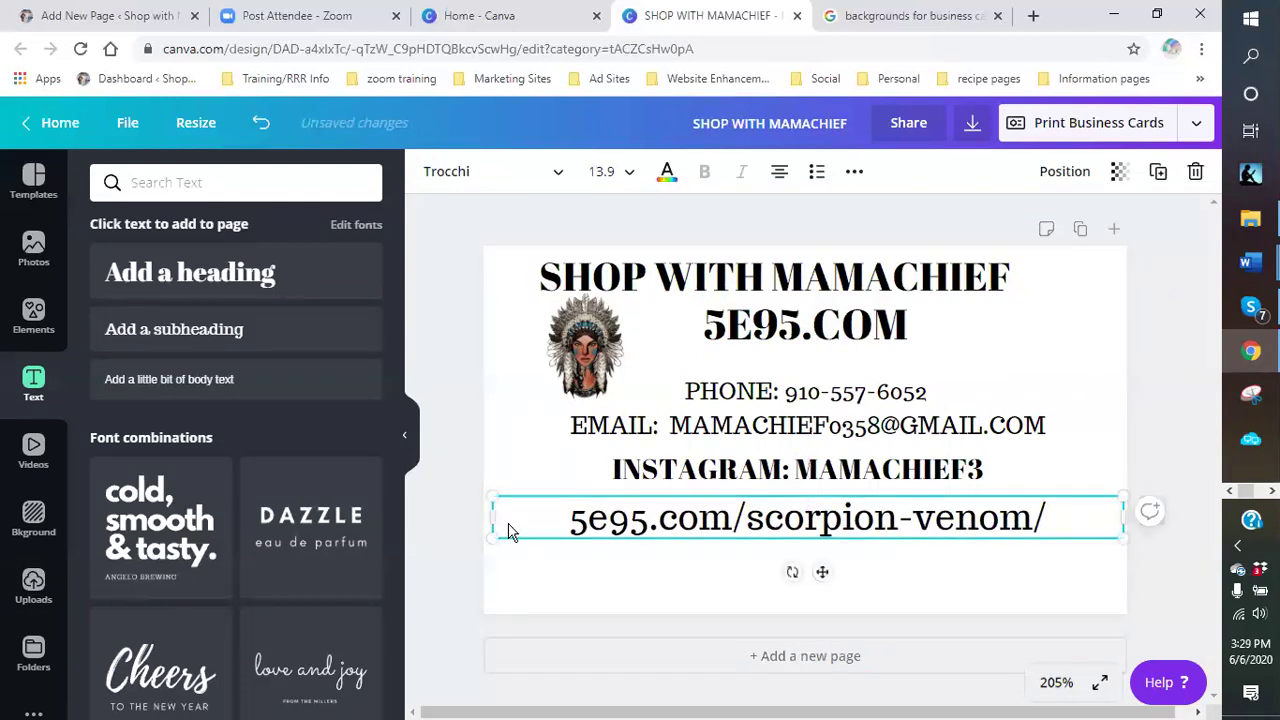
pyautogui.moveTo(490, 537); pyautogui.dragTo(560, 532)
pyautogui.moveTo(914, 515); pyautogui.dragTo(848, 518)
# - Shrink the 5e95.com/scorpion-venom/ link to 10.6 and move it down to the card's bottom
pyautogui.moveTo(1055, 536); pyautogui.dragTo(970, 523)
pyautogui.click(948, 583)
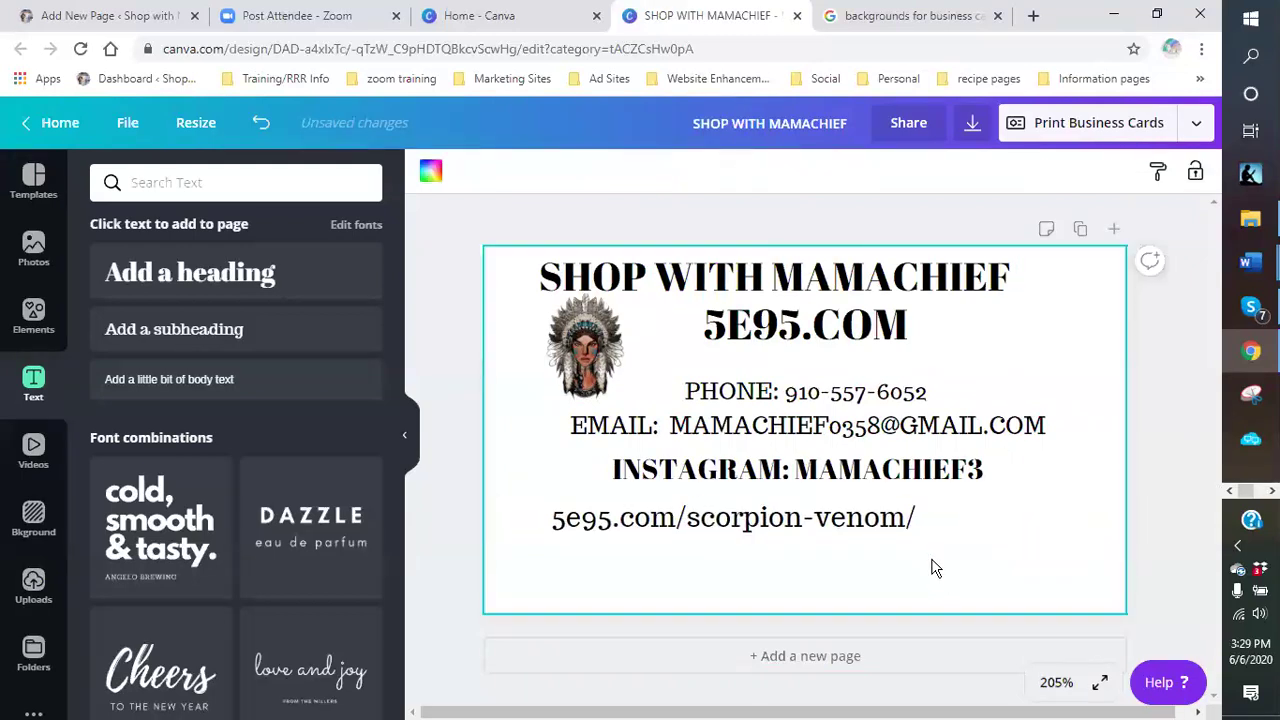
pyautogui.moveTo(757, 528); pyautogui.dragTo(763, 596)
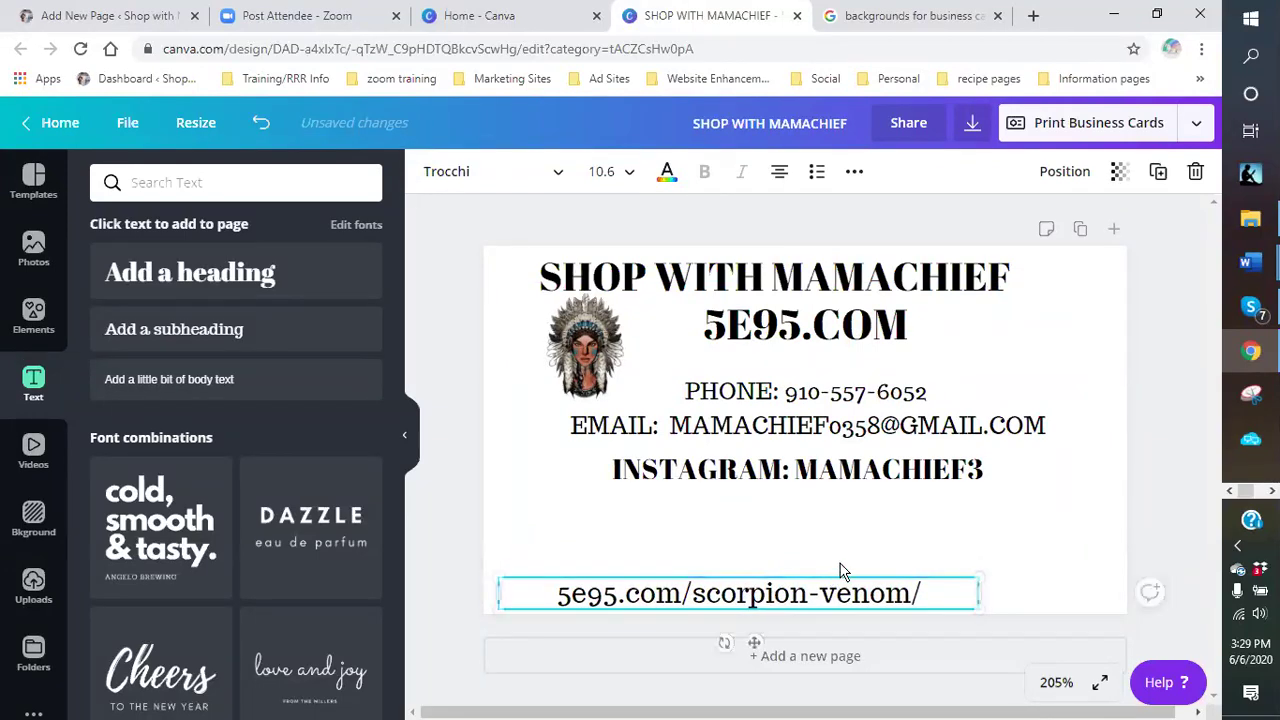
pyautogui.click(857, 534)
pyautogui.click(948, 603)
pyautogui.moveTo(978, 601); pyautogui.dragTo(938, 606)
pyautogui.click(845, 532)
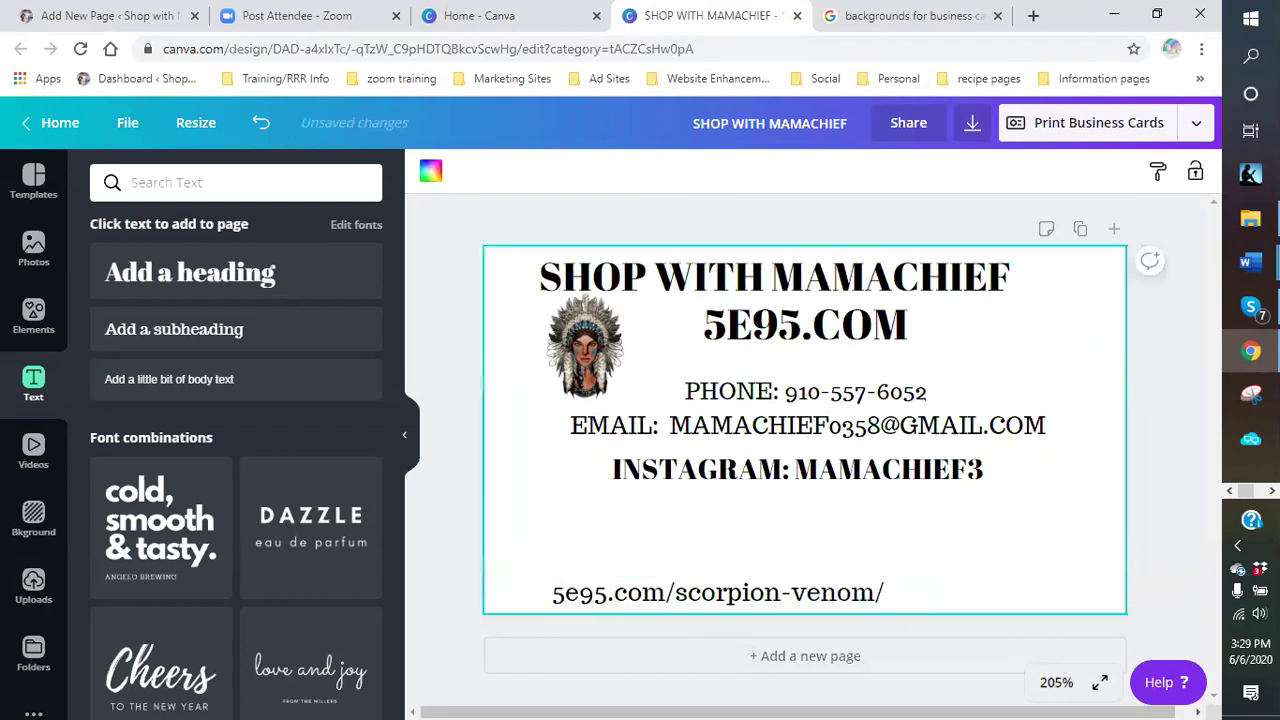
# - Scroll back through the Work from home link list in the Word ad copy, then return to Canva
pyautogui.moveTo(1250, 262)
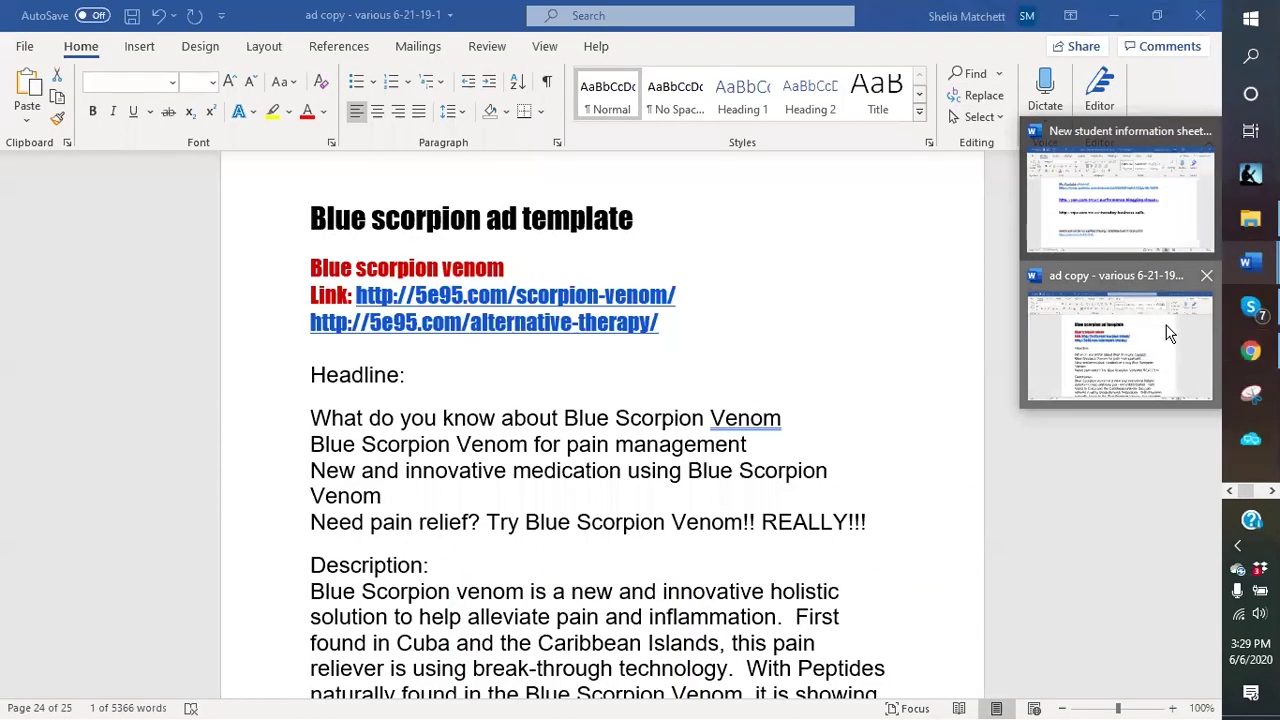
pyautogui.click(1167, 332)
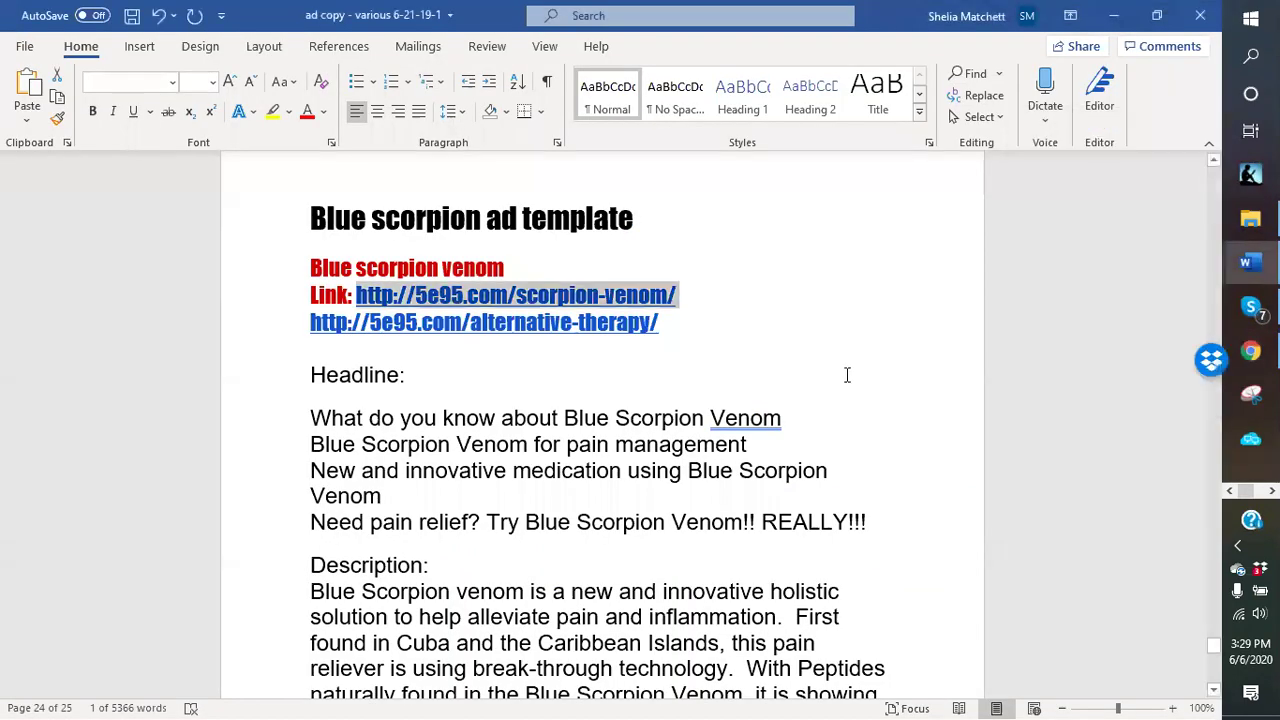
pyautogui.scroll(5, 830, 375)
pyautogui.scroll(5, 820, 378)
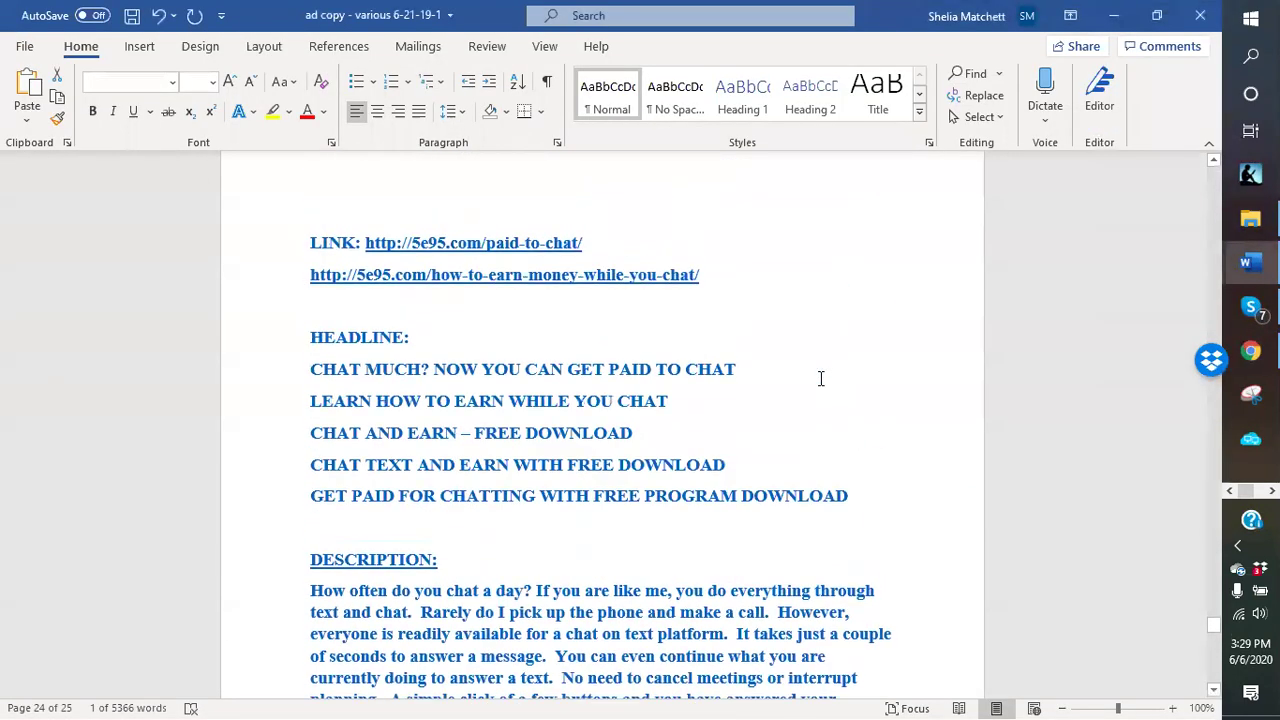
pyautogui.scroll(5, 820, 378)
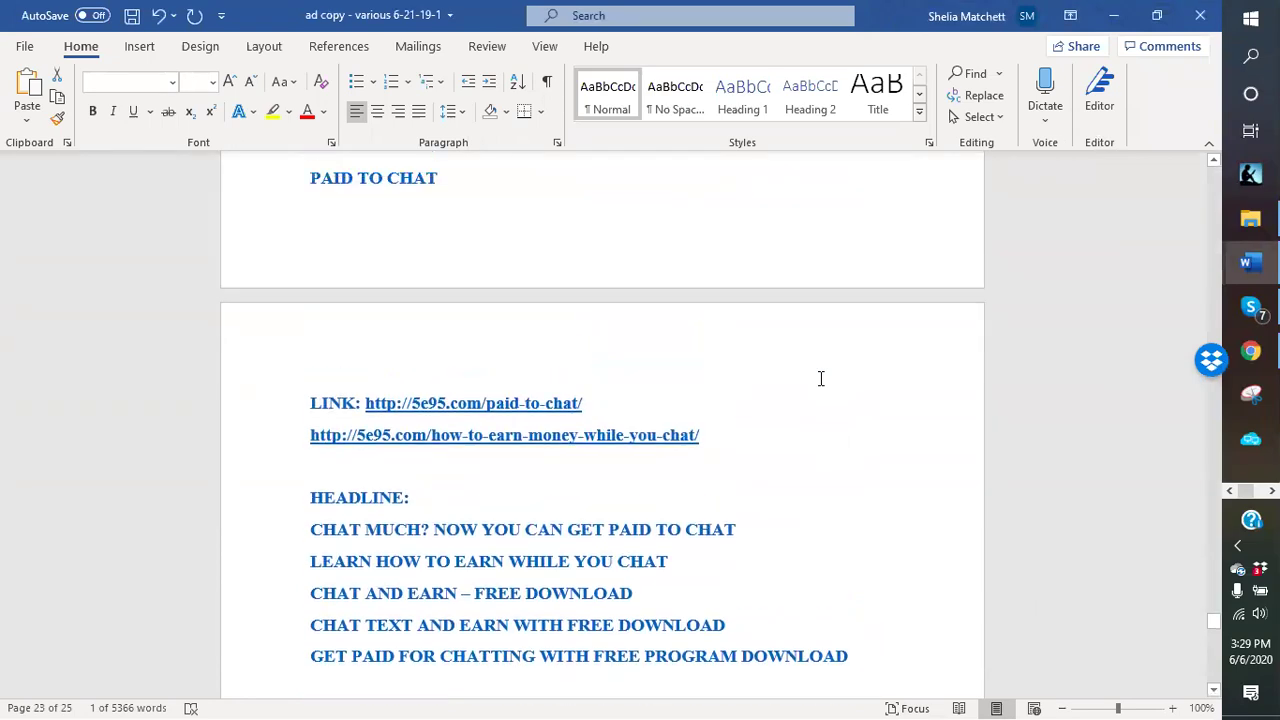
pyautogui.scroll(4, 820, 378)
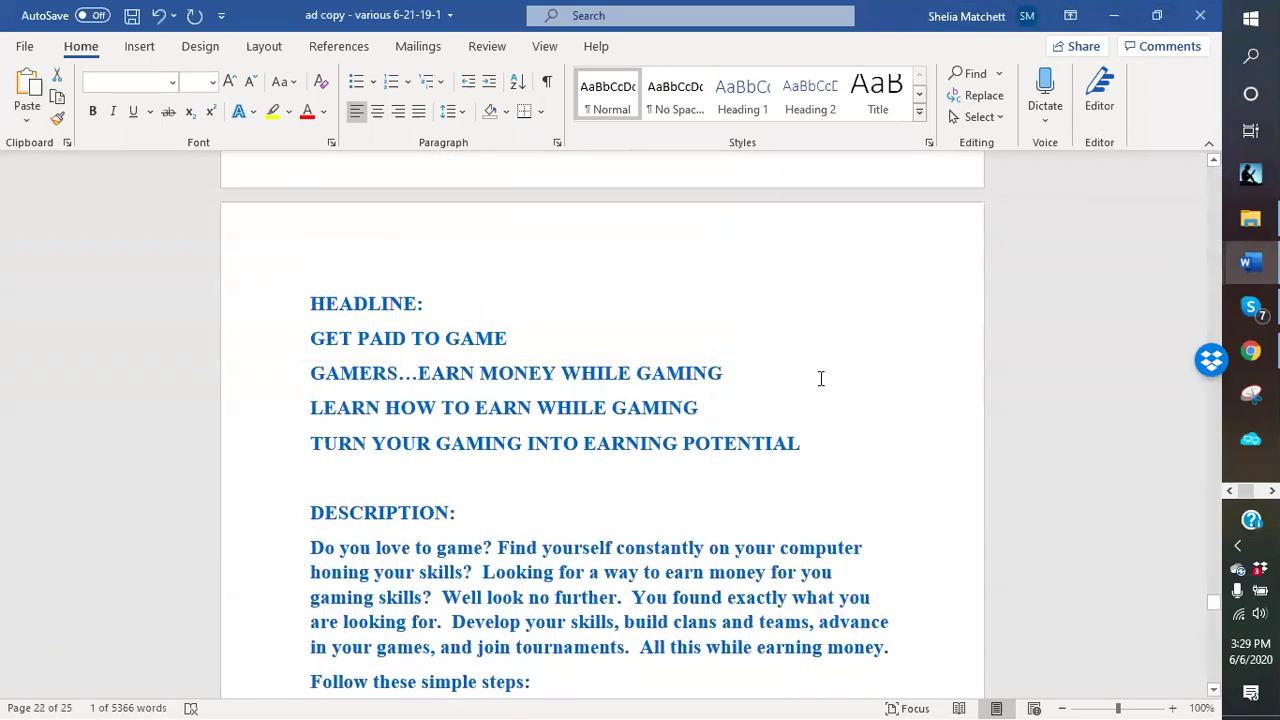
pyautogui.scroll(-1, 817, 371)
pyautogui.scroll(4, 815, 372)
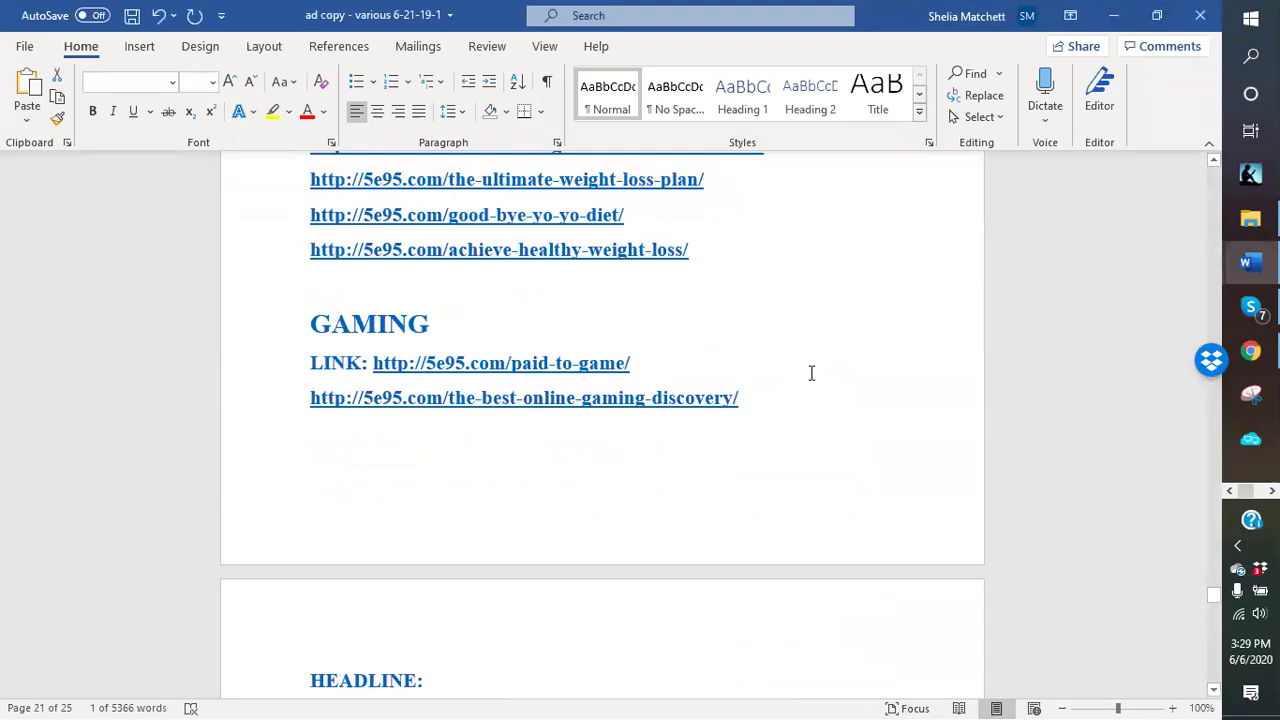
pyautogui.scroll(8, 811, 373)
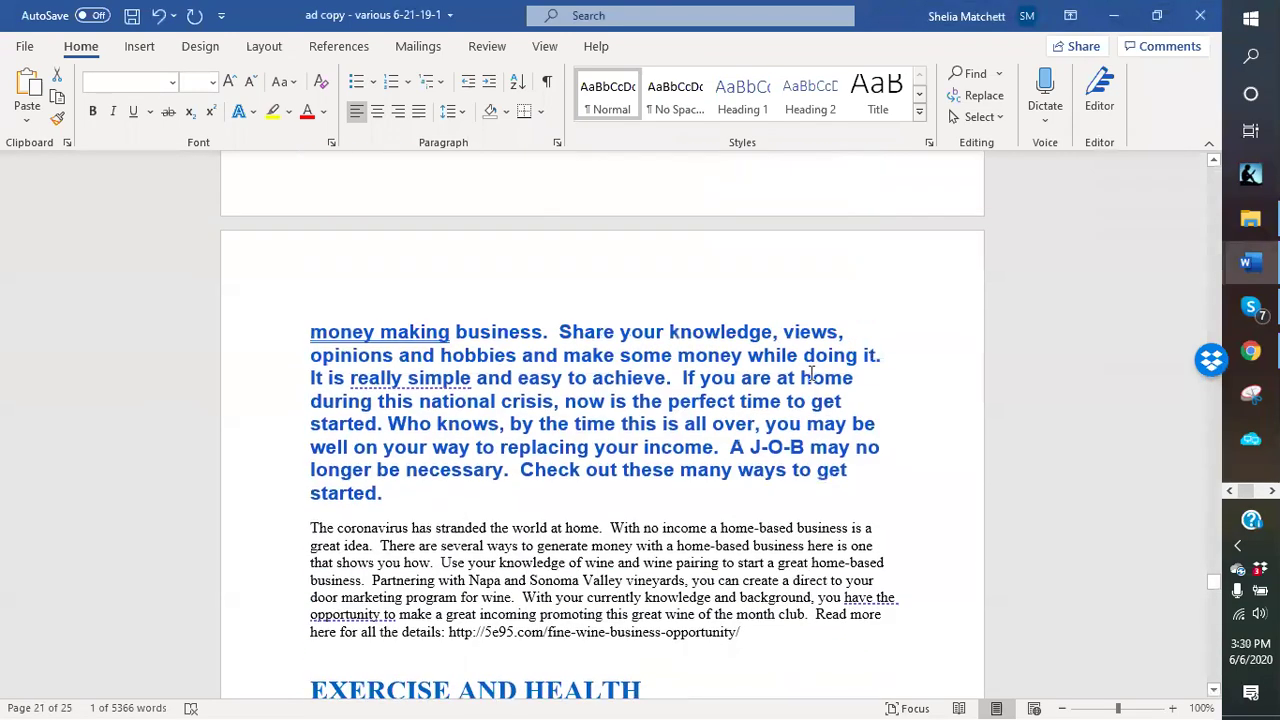
pyautogui.scroll(10, 811, 373)
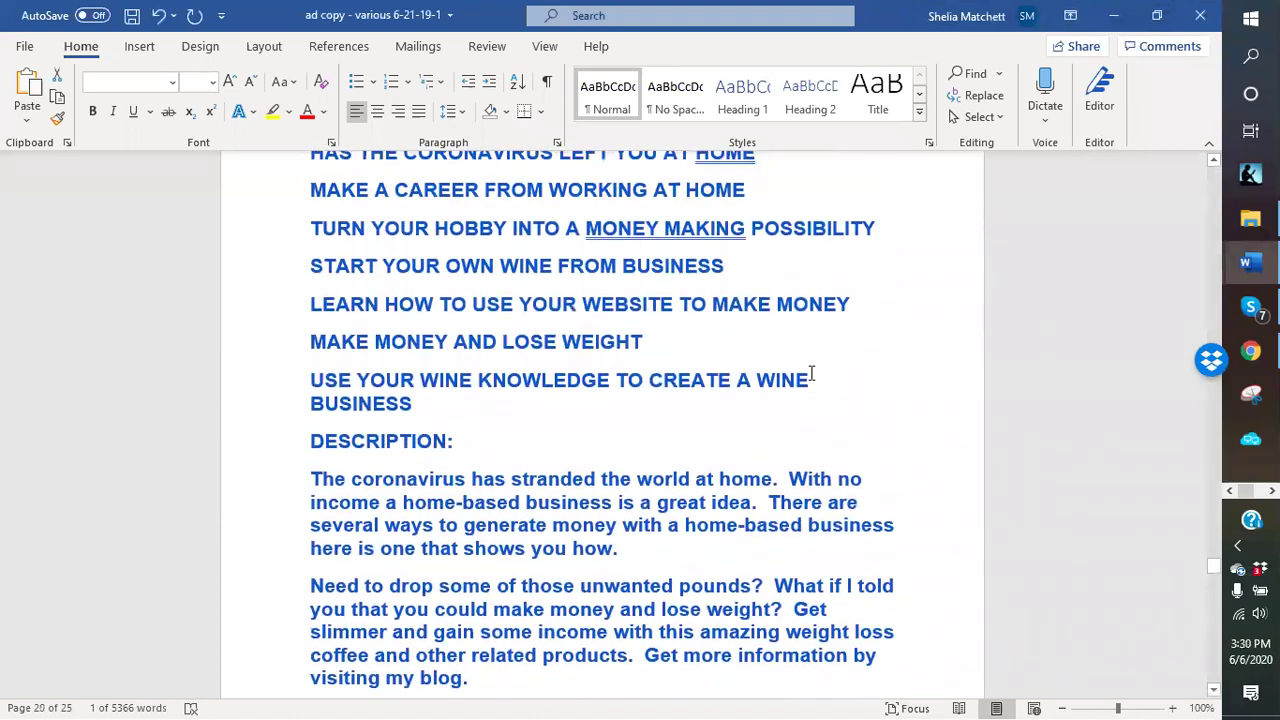
pyautogui.scroll(3, 811, 373)
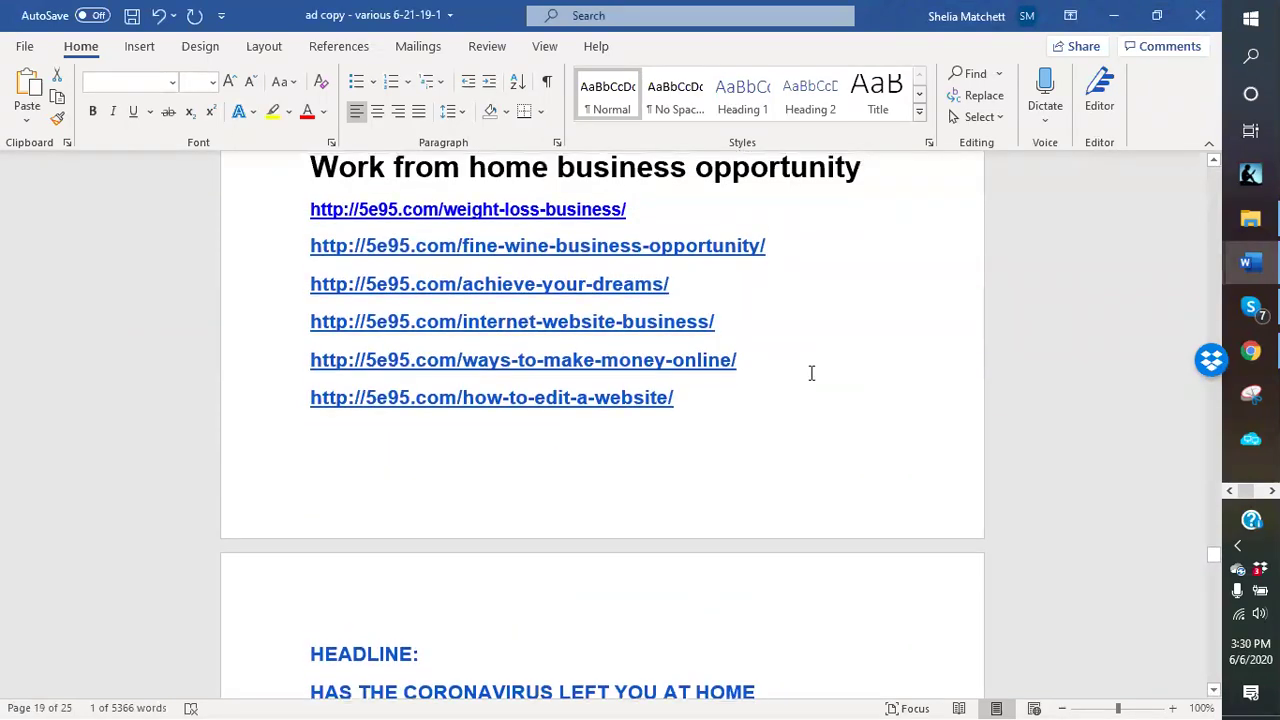
pyautogui.scroll(1, 811, 373)
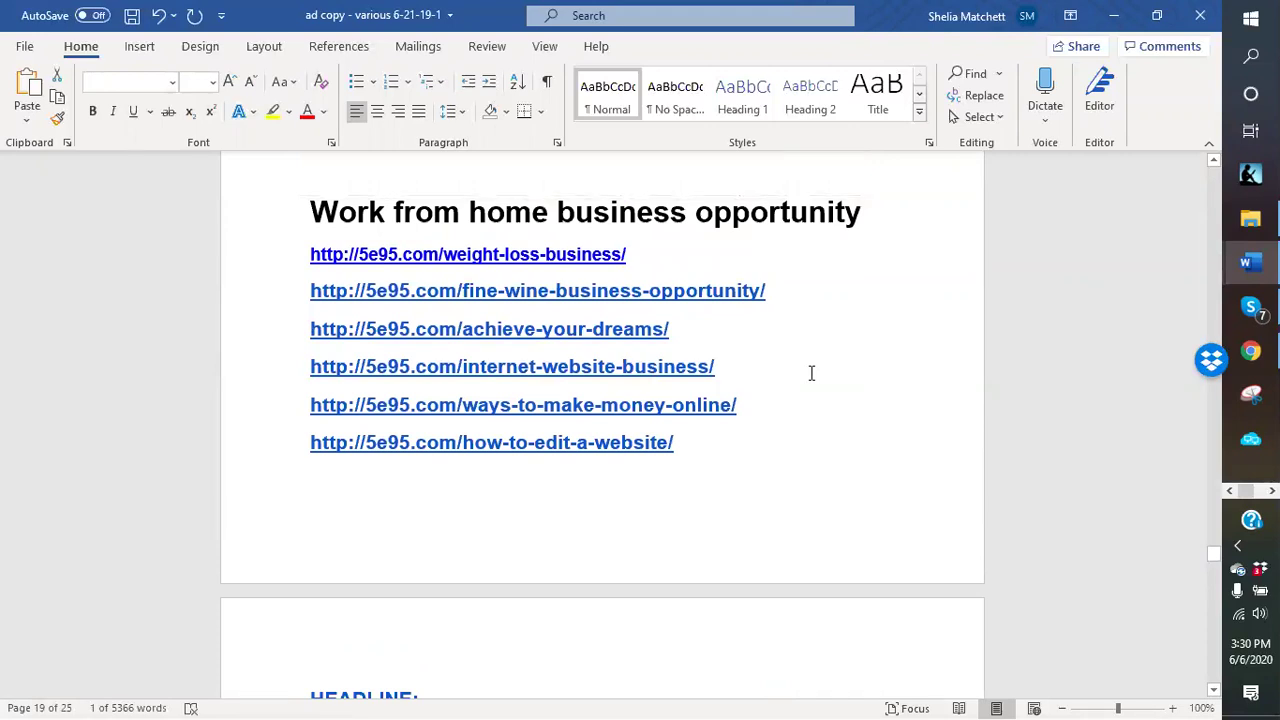
pyautogui.scroll(5, 811, 373)
pyautogui.scroll(5, 745, 510)
pyautogui.scroll(10, 745, 504)
pyautogui.scroll(8, 745, 500)
pyautogui.click(1250, 352)
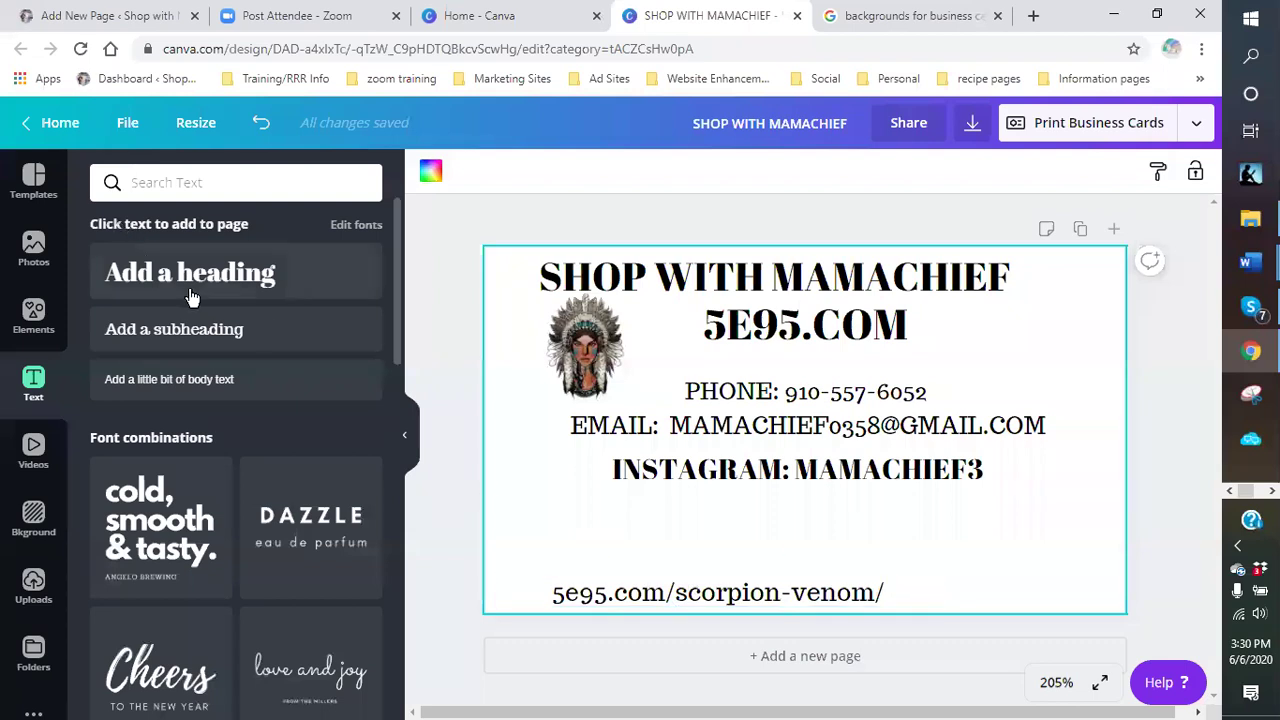
# - Add a subheading text box and replace its text with 5E95.COM/FINE-WINES/
pyautogui.moveTo(940, 594); pyautogui.dragTo(856, 522)
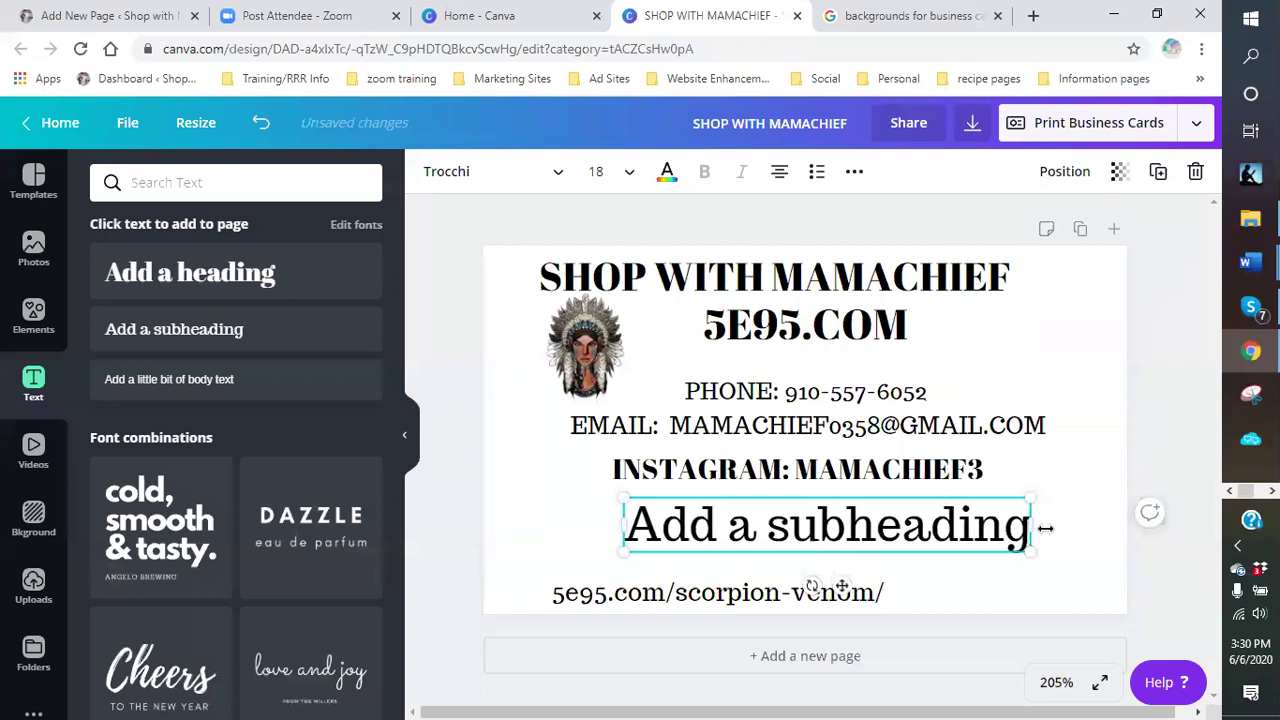
pyautogui.moveTo(1051, 528); pyautogui.dragTo(1060, 533)
pyautogui.moveTo(981, 535); pyautogui.dragTo(676, 521)
pyautogui.write('5E95')
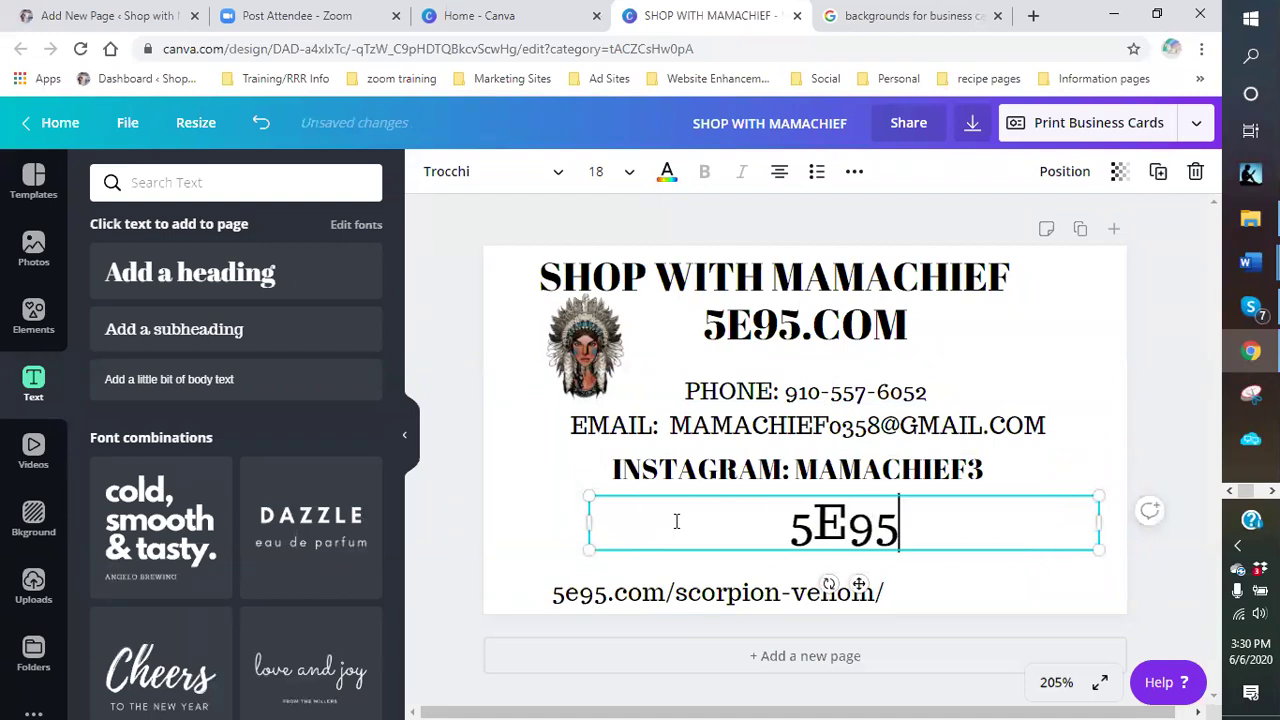
pyautogui.write('.COM/FIN')
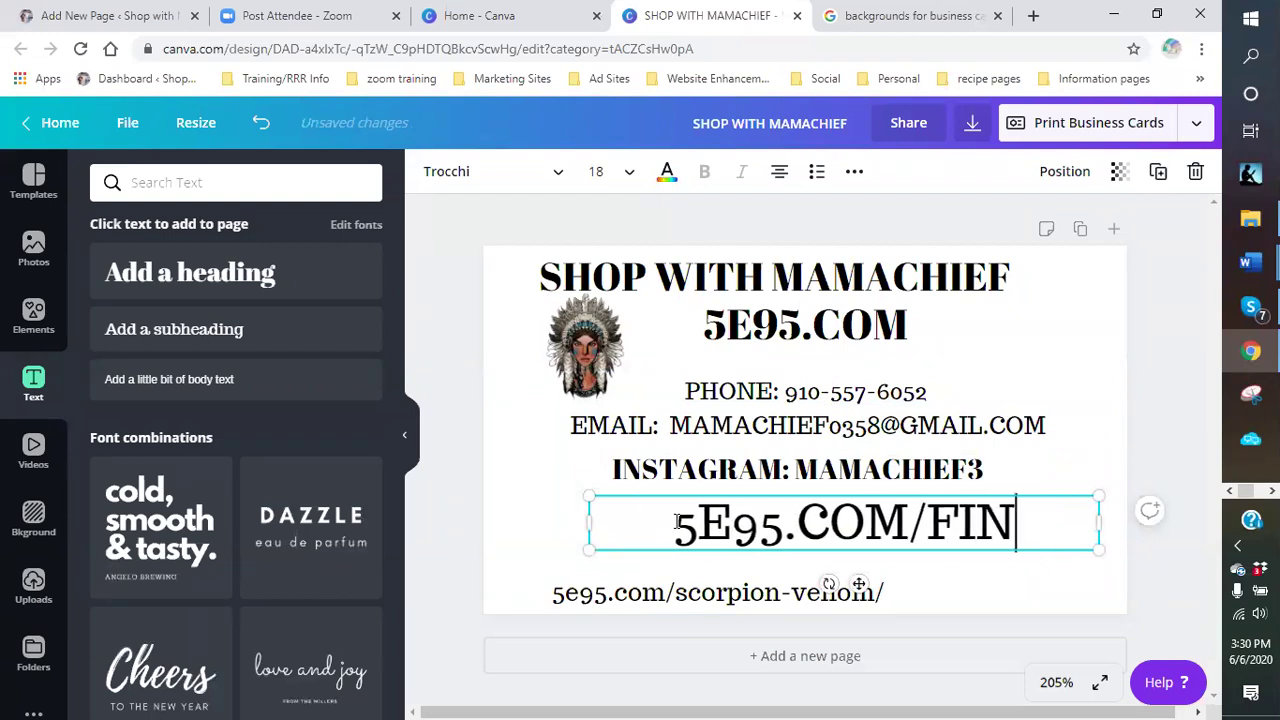
pyautogui.write('E-WINES/')
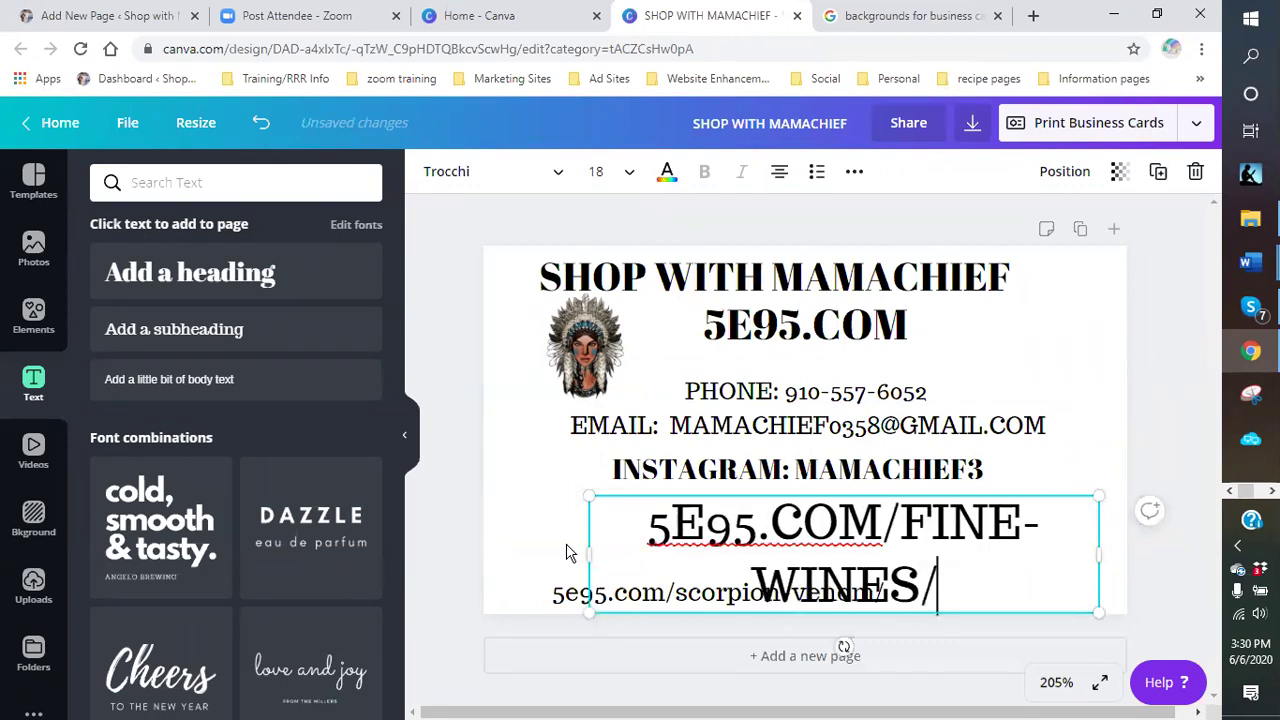
pyautogui.doubleClick(605, 553)
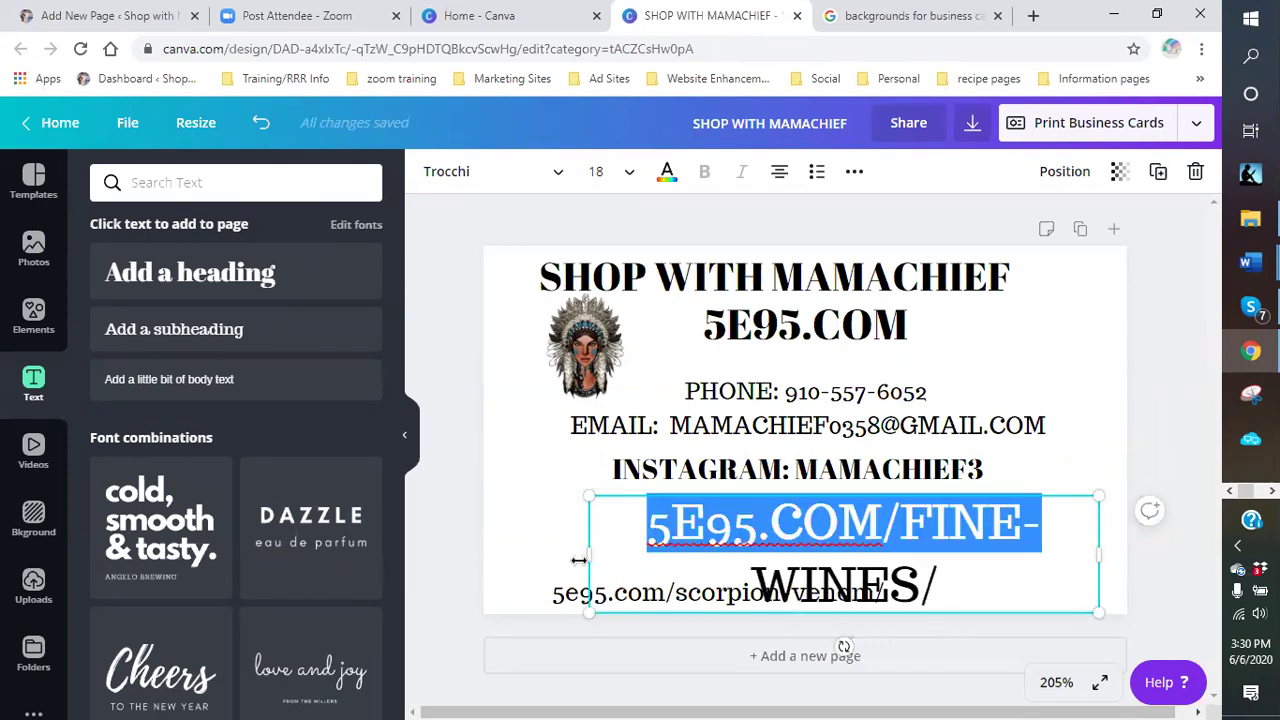
pyautogui.click(551, 566)
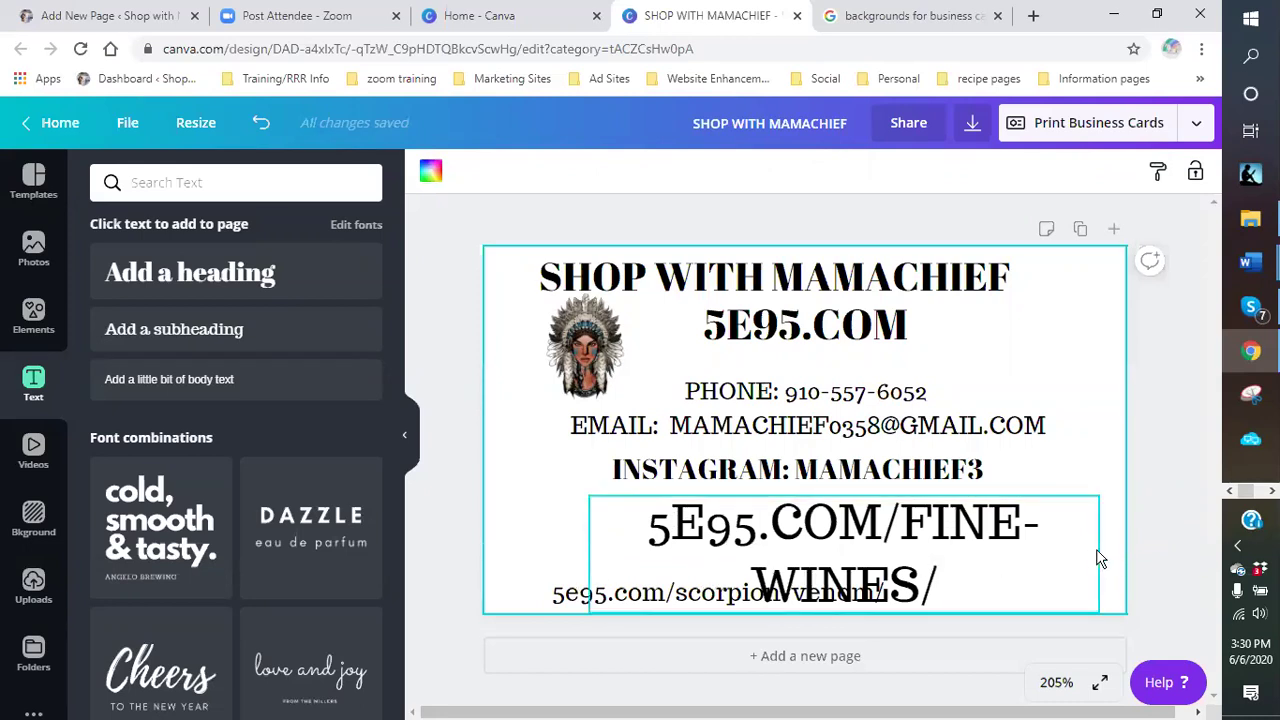
# - Widen the FINE-WINES link to one line, shrink it, and place it above the scorpion-venom line
pyautogui.click(703, 548)
pyautogui.moveTo(592, 566); pyautogui.dragTo(547, 547)
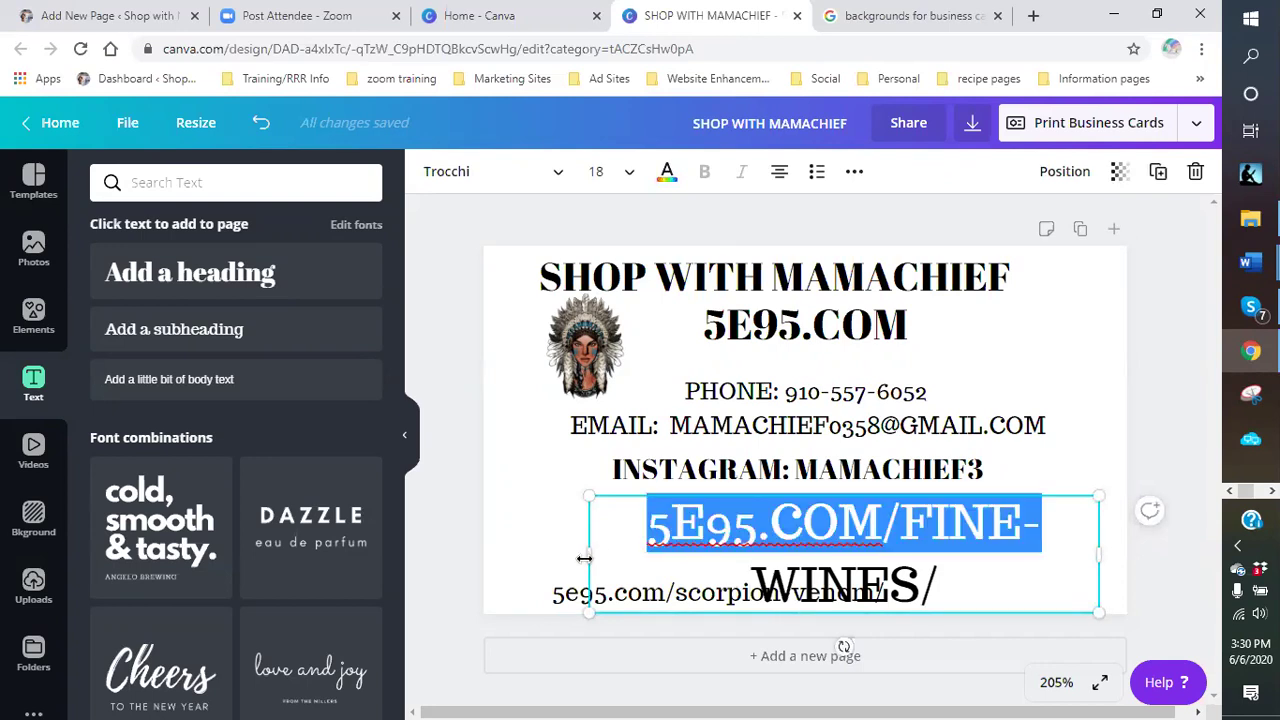
pyautogui.moveTo(558, 551); pyautogui.dragTo(482, 521)
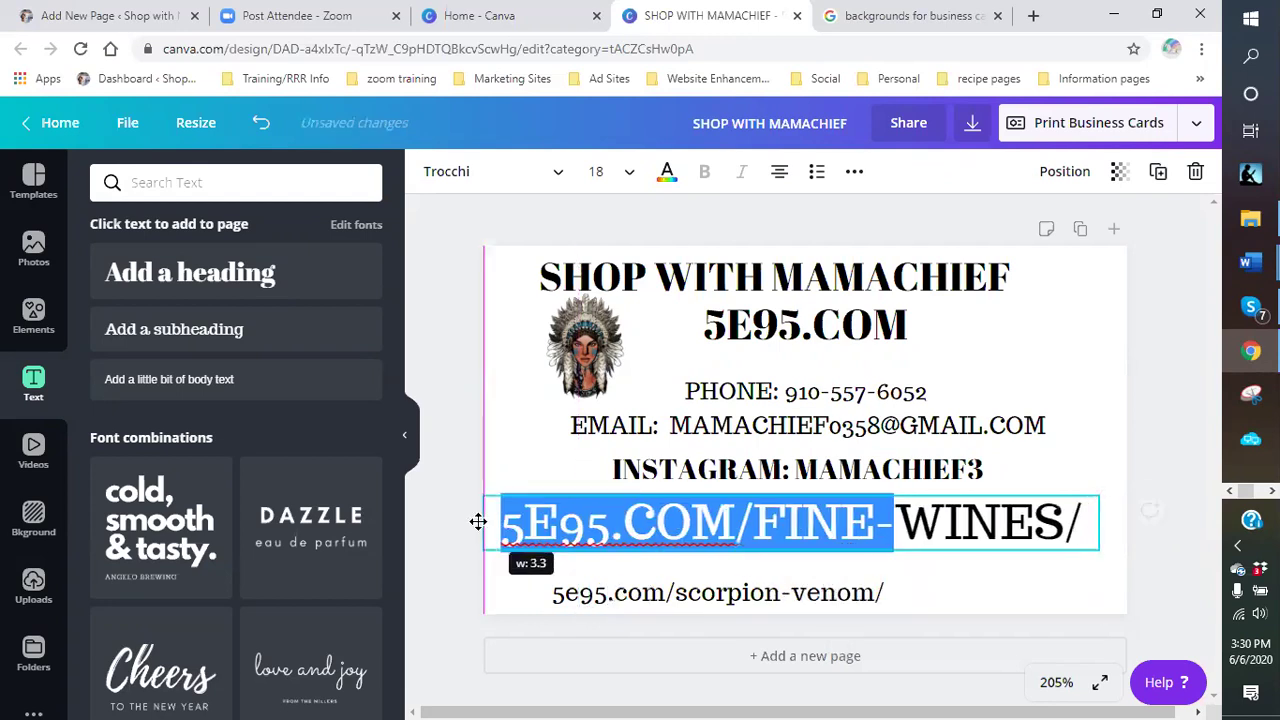
pyautogui.moveTo(1103, 522); pyautogui.dragTo(1117, 534)
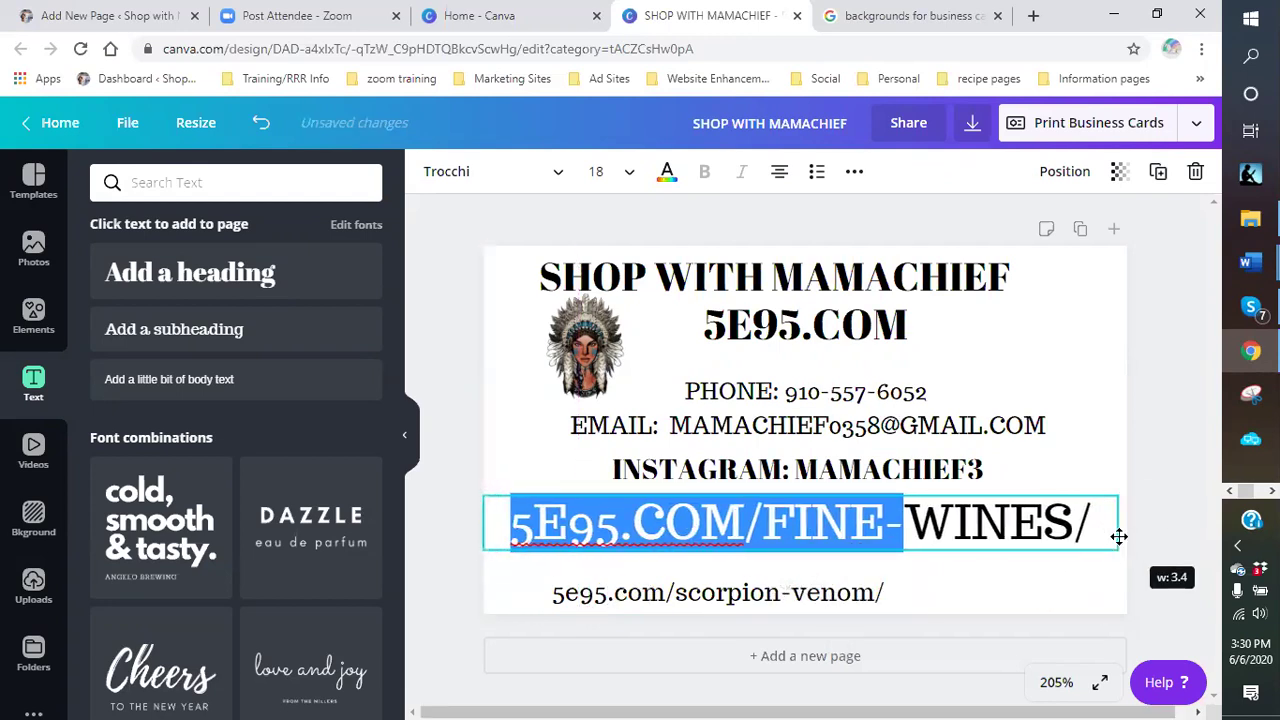
pyautogui.click(1110, 570)
pyautogui.click(1098, 546)
pyautogui.moveTo(1116, 548); pyautogui.dragTo(910, 551)
pyautogui.click(918, 565)
pyautogui.click(864, 532)
pyautogui.moveTo(1017, 567); pyautogui.dragTo(1029, 548)
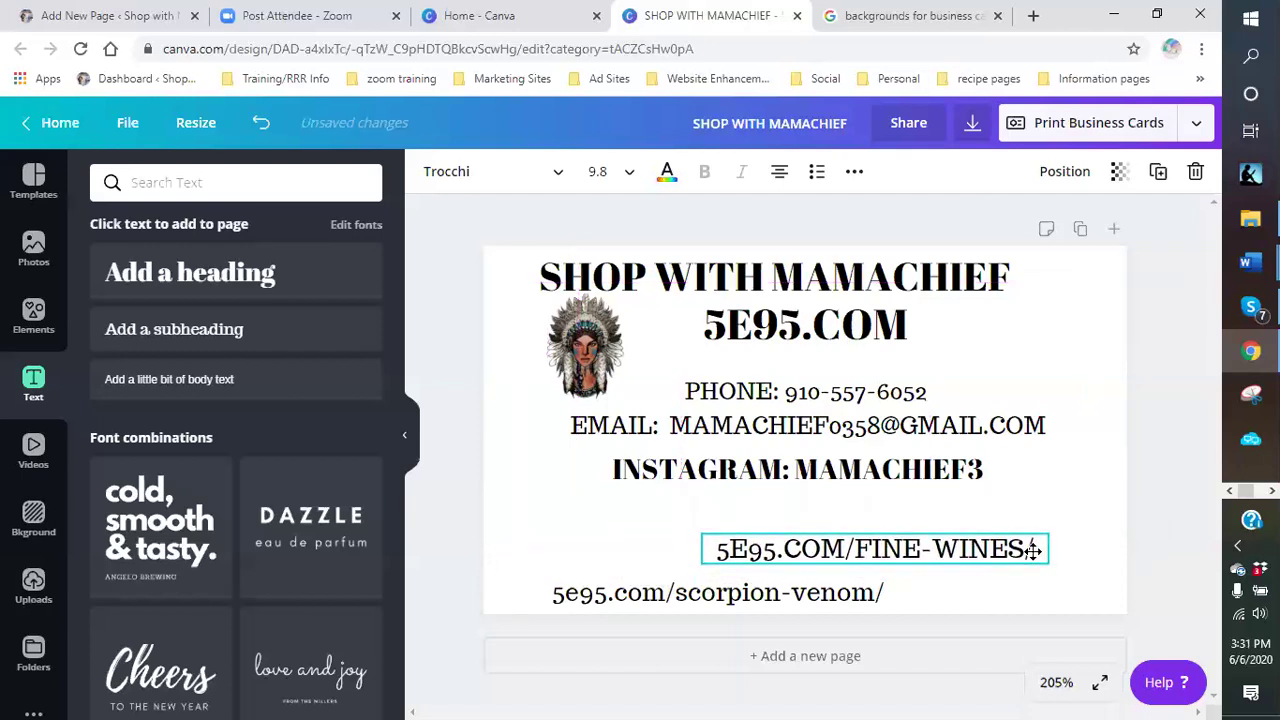
# - Nudge the scorpion-venom link down and right, and shrink the FINE-WINES link slightly more
pyautogui.click(814, 606)
pyautogui.moveTo(829, 600); pyautogui.dragTo(918, 593)
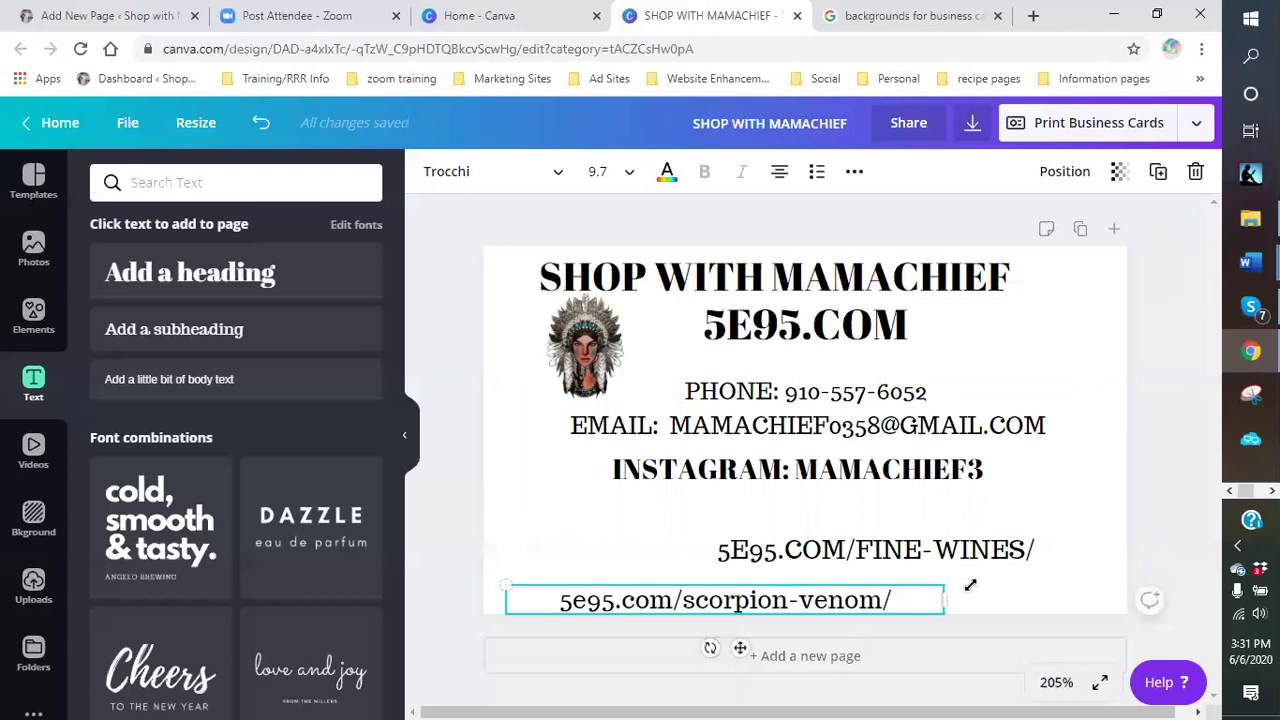
pyautogui.click(1045, 554)
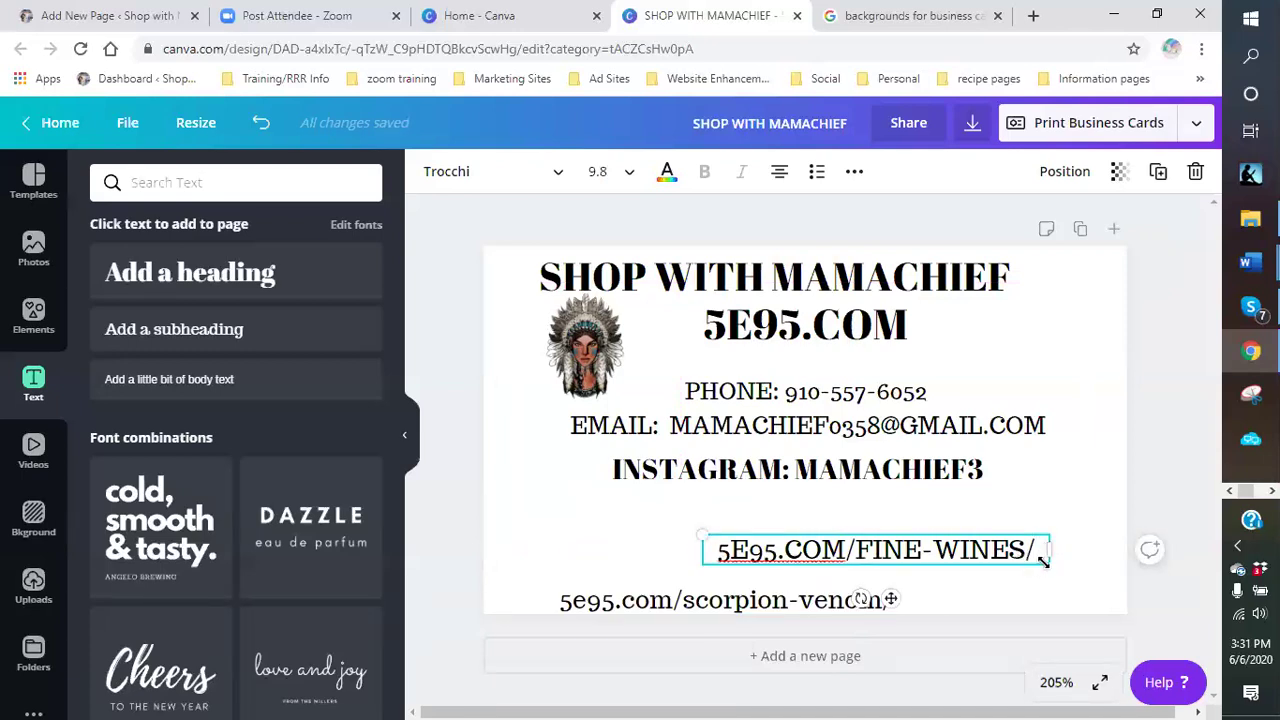
pyautogui.moveTo(697, 530); pyautogui.dragTo(751, 549)
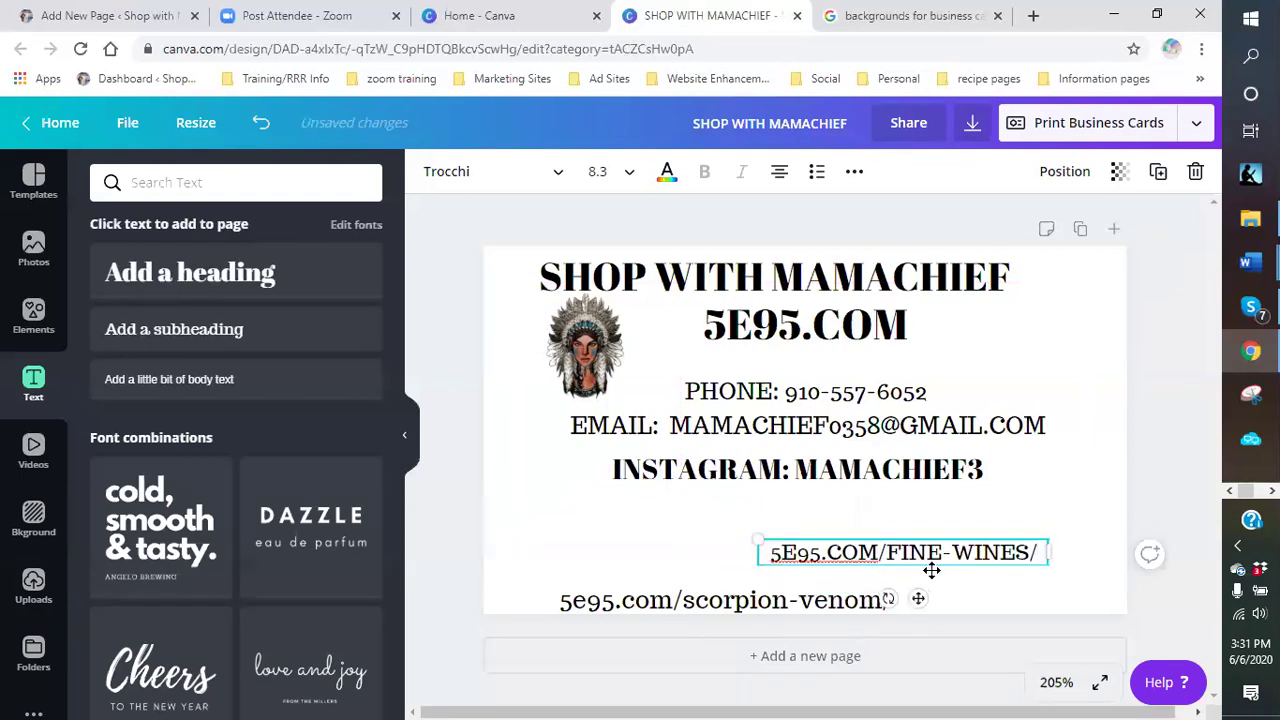
pyautogui.click(1000, 510)
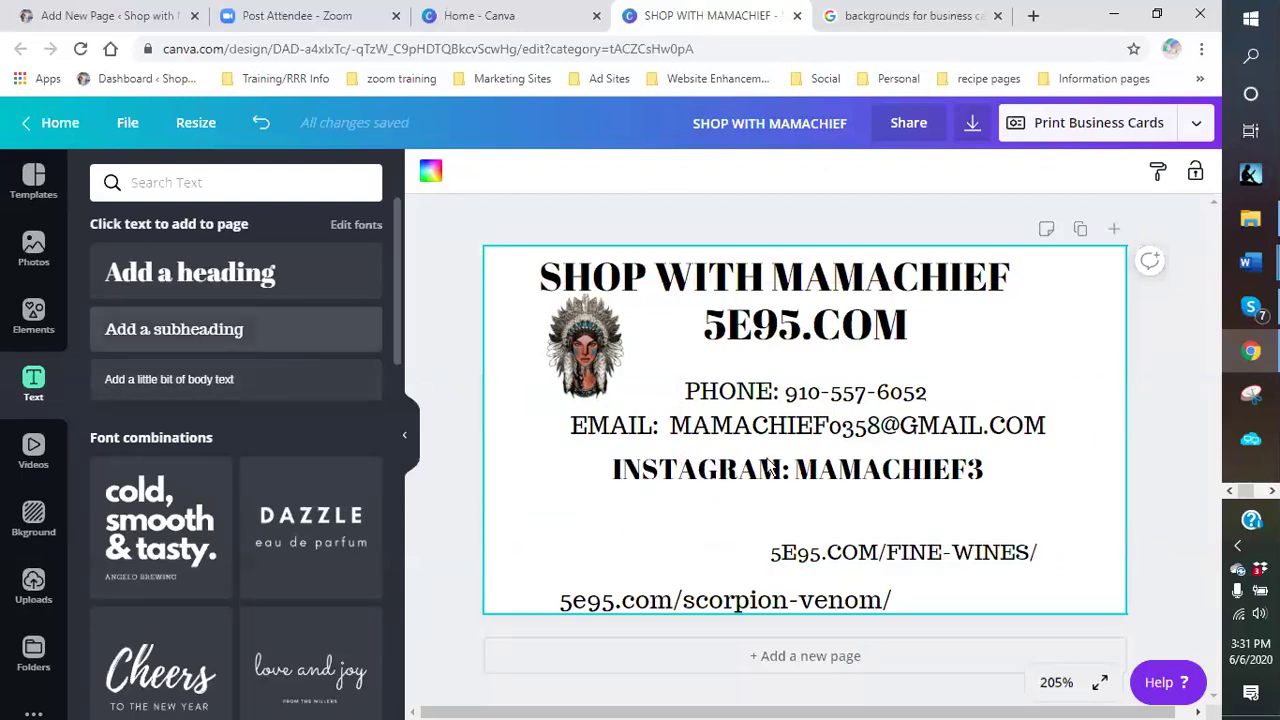
# - Add a subheading placeholder below the Instagram line and widen it across the card
pyautogui.click(191, 340)
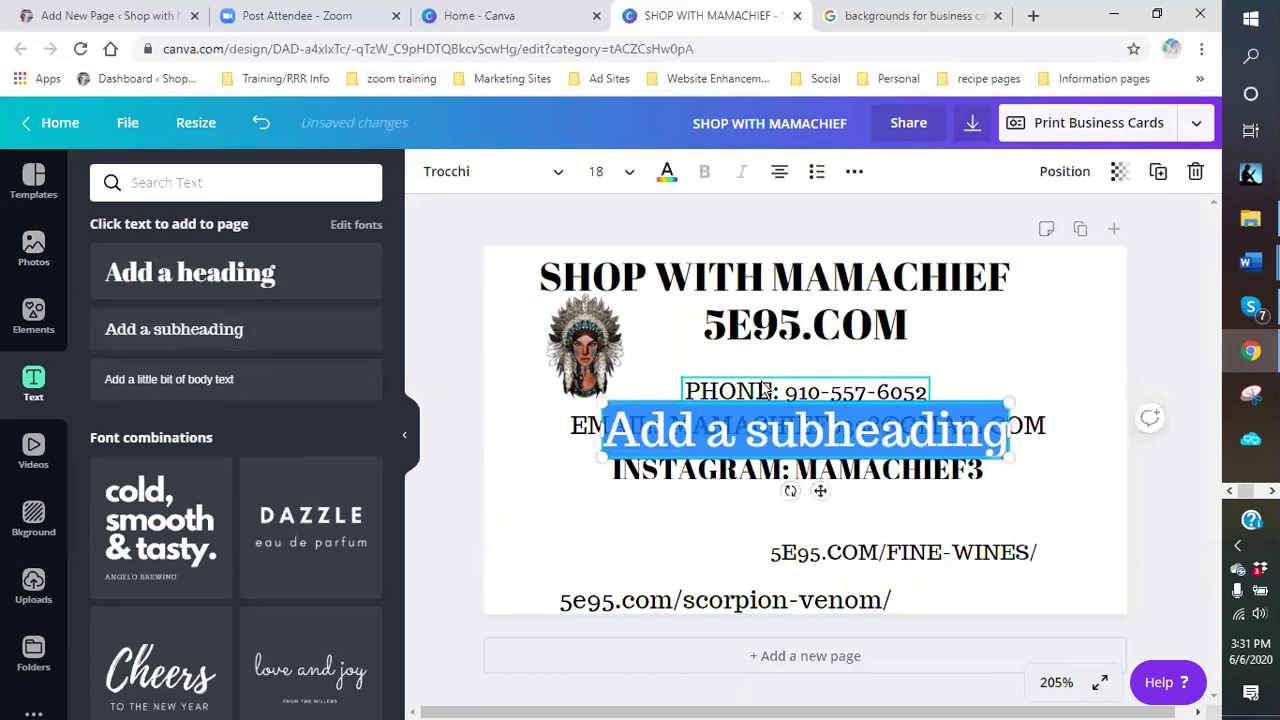
pyautogui.press('Escape')
pyautogui.moveTo(900, 432); pyautogui.dragTo(900, 514)
pyautogui.moveTo(1012, 515); pyautogui.dragTo(1138, 518)
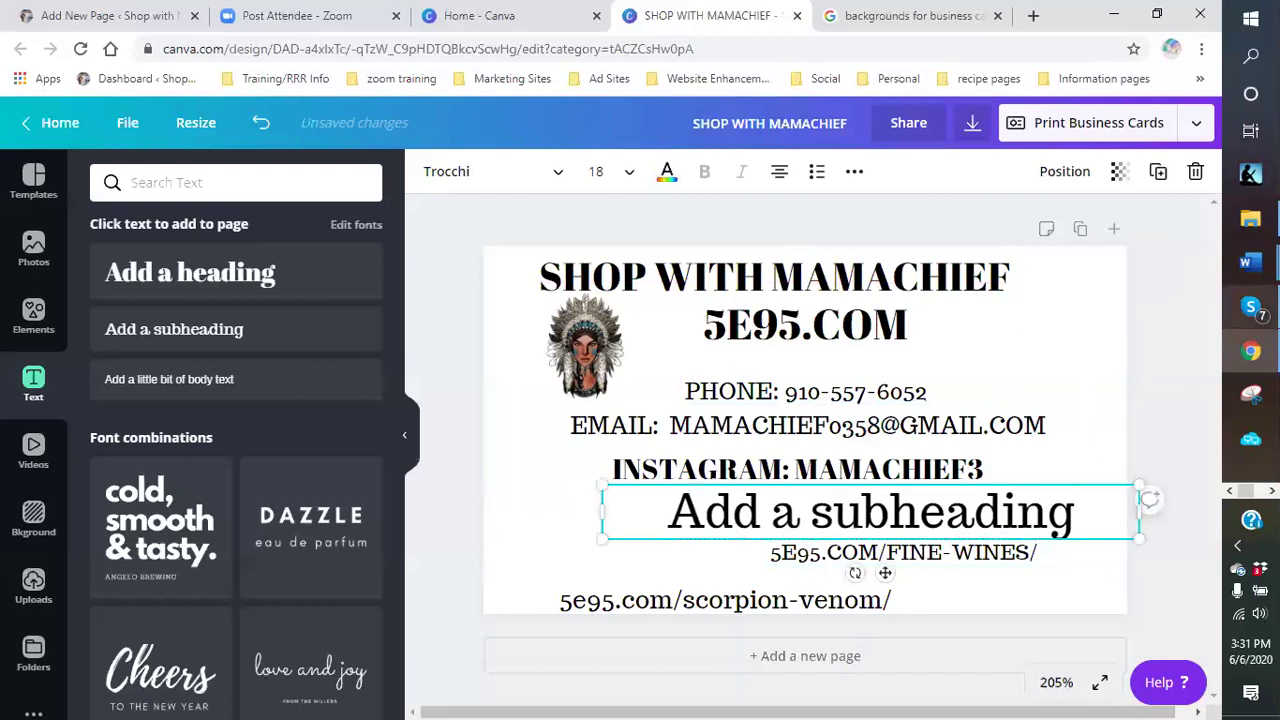
# - Bring the ad copy document in Word to the front
pyautogui.moveTo(1250, 307)
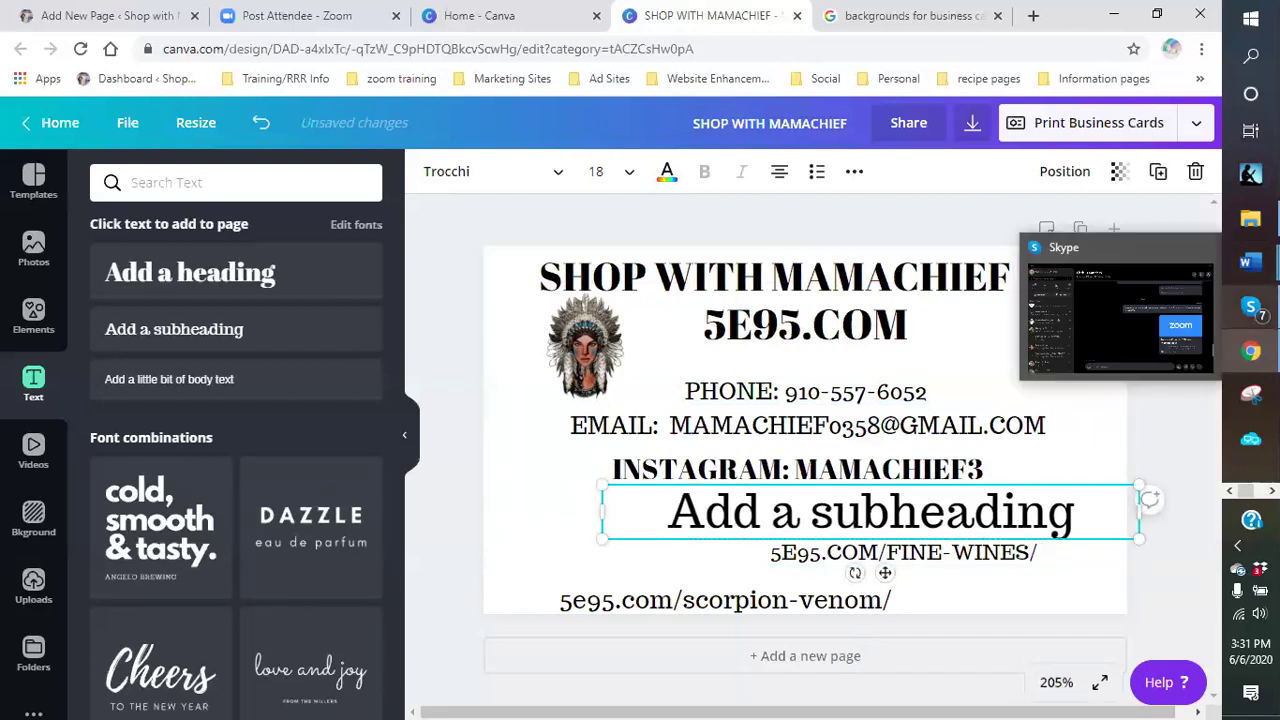
pyautogui.moveTo(1247, 230)
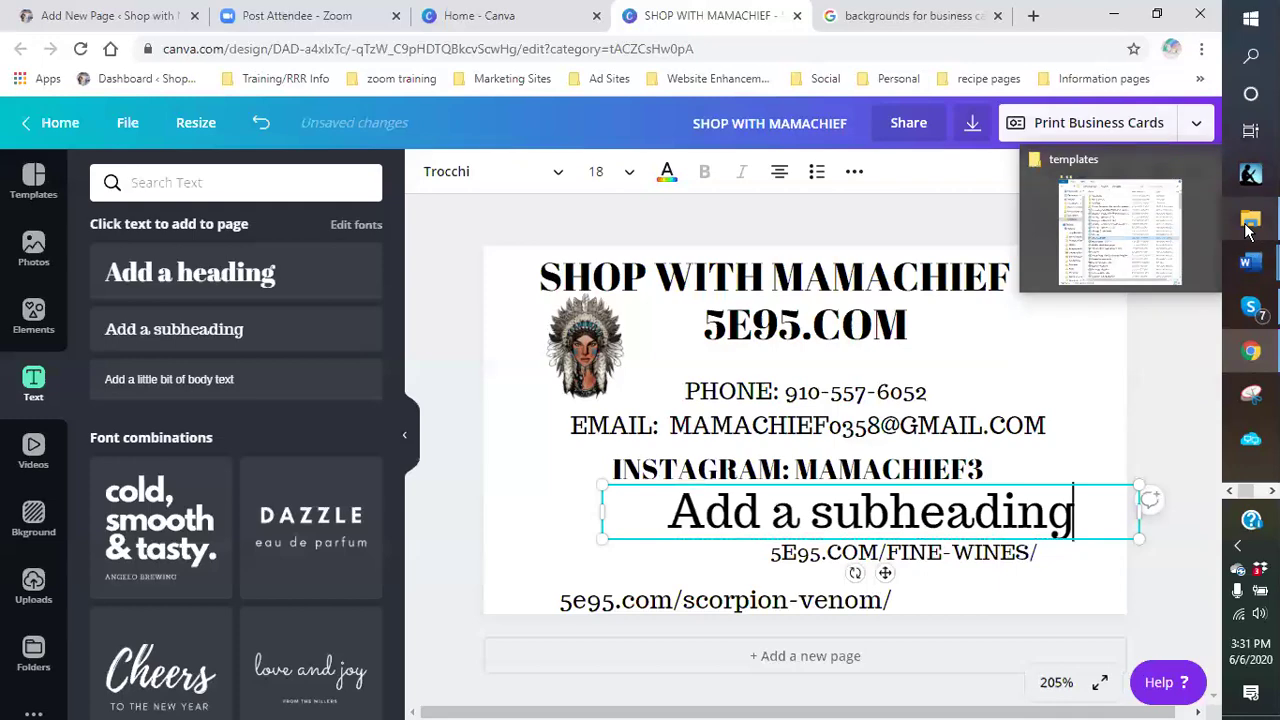
pyautogui.moveTo(1250, 262)
pyautogui.click(1148, 350)
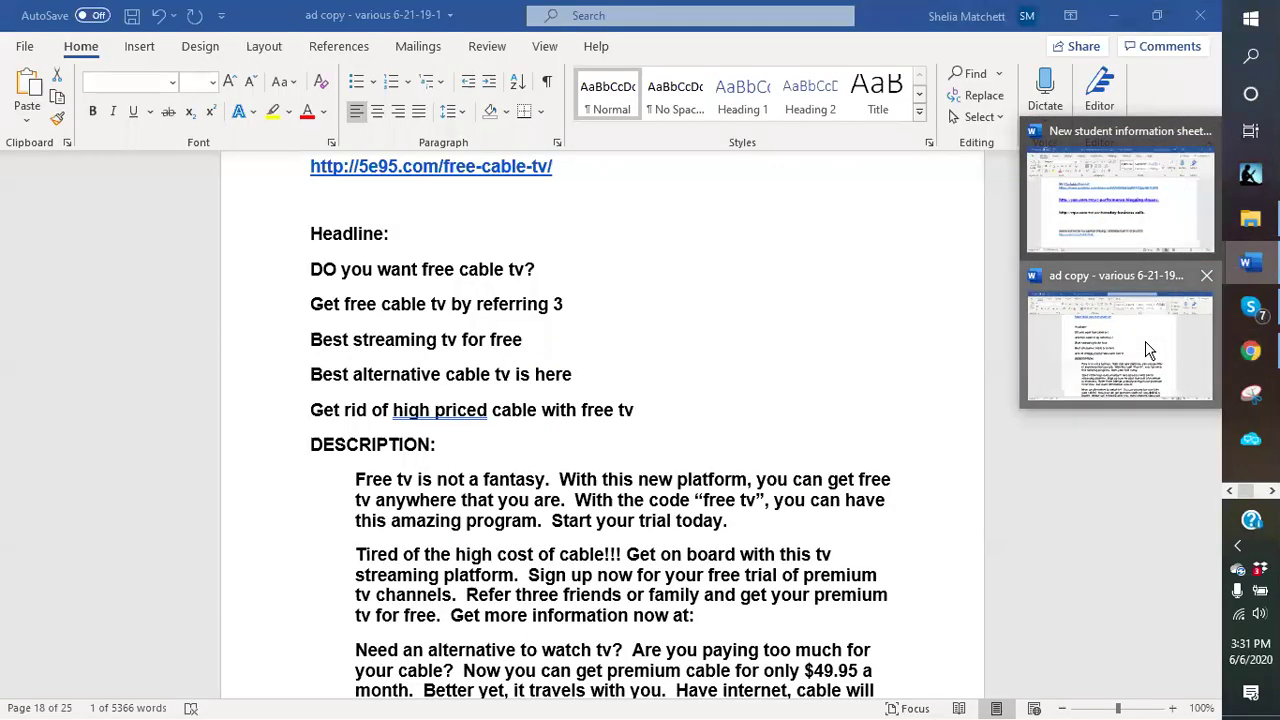
# - Scroll up through the ad copy to the healthy-weight-loss link
pyautogui.scroll(10, 694, 351)
pyautogui.scroll(15, 694, 347)
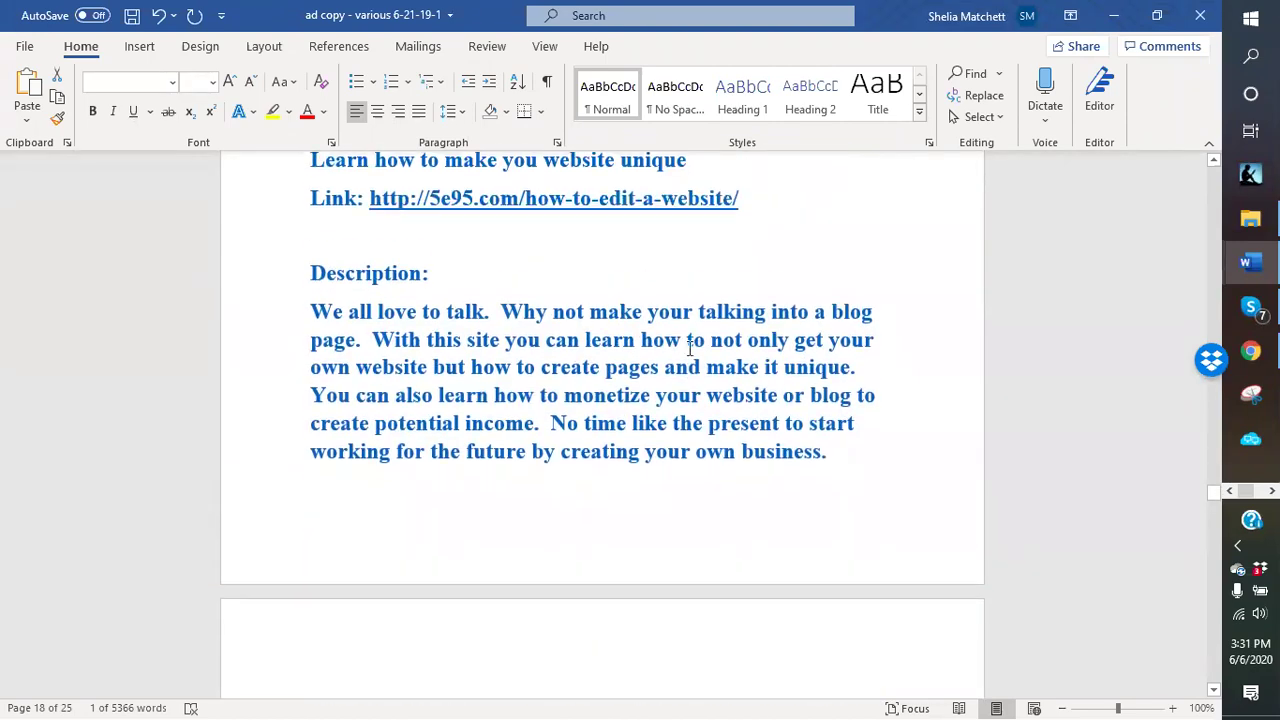
pyautogui.scroll(5, 689, 348)
pyautogui.scroll(15, 689, 348)
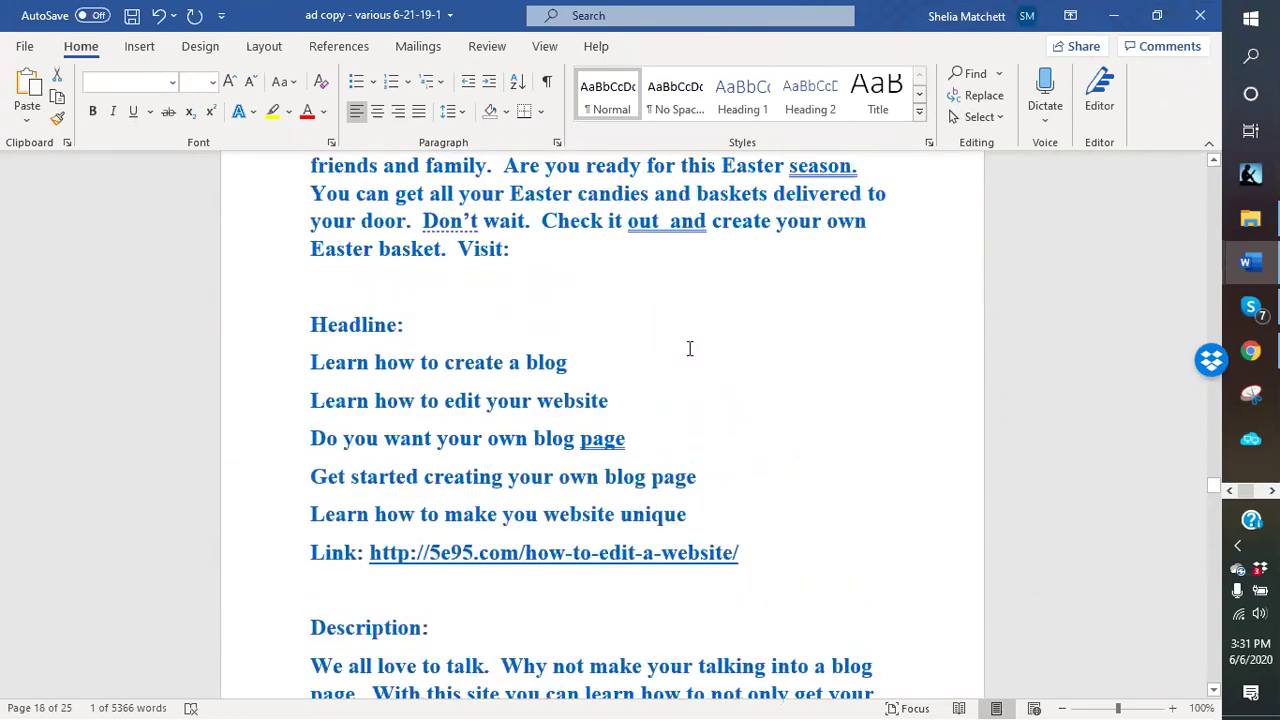
pyautogui.scroll(15, 689, 348)
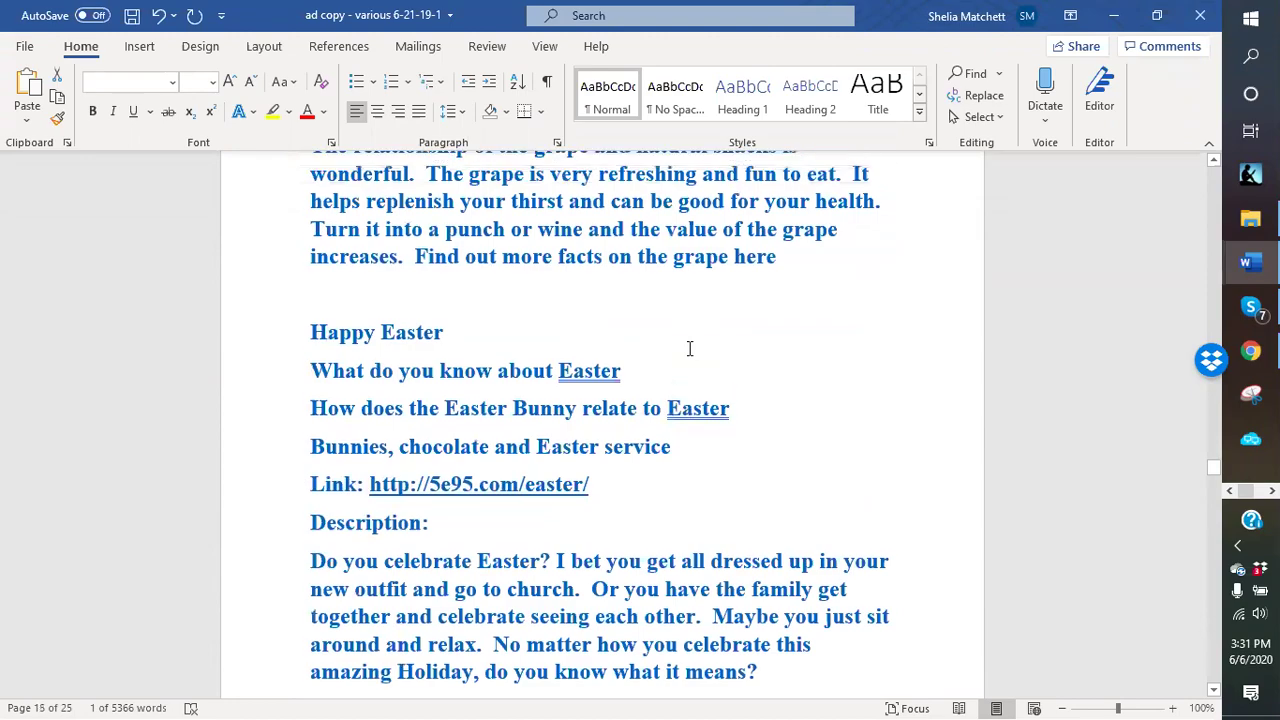
pyautogui.scroll(15, 689, 348)
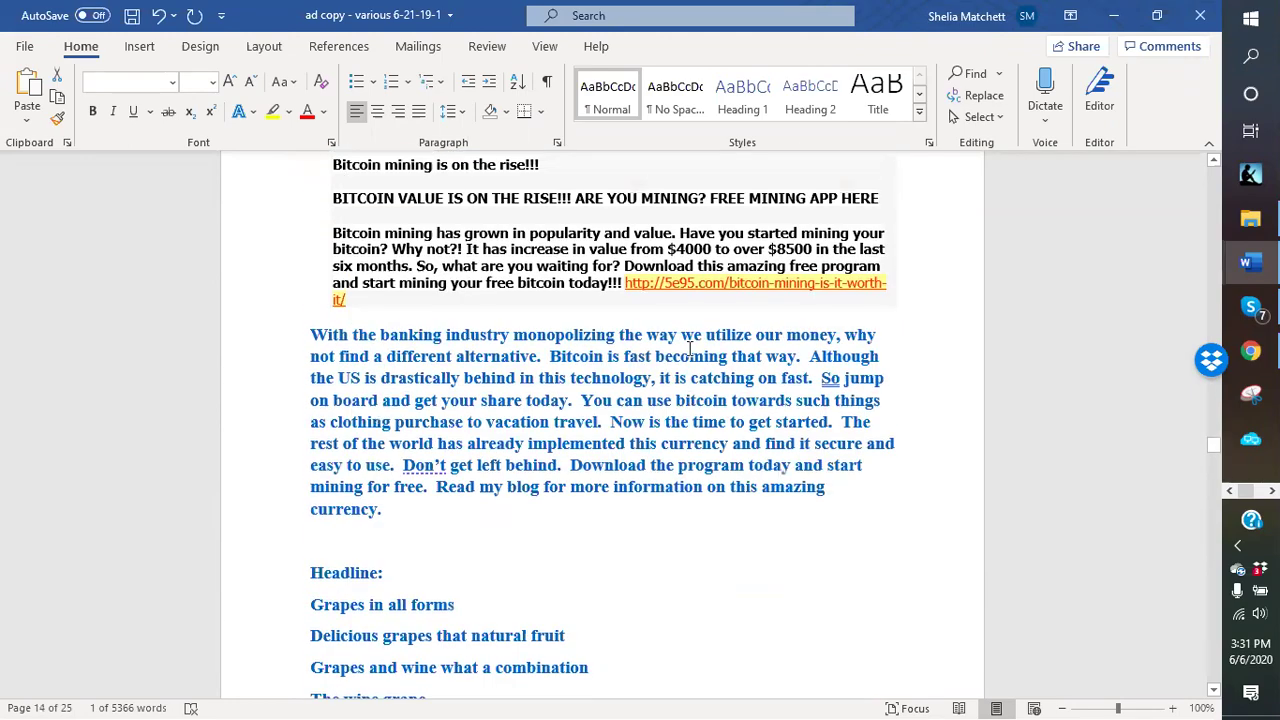
pyautogui.scroll(15, 689, 348)
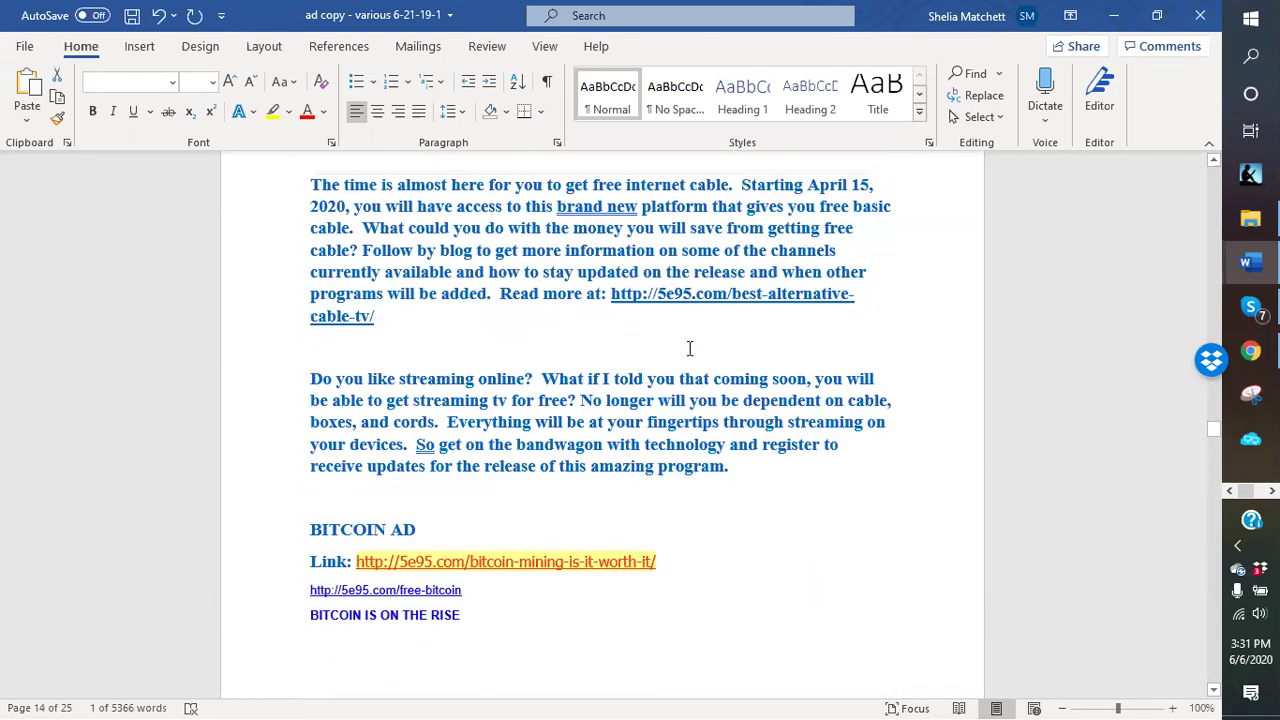
pyautogui.scroll(5, 689, 348)
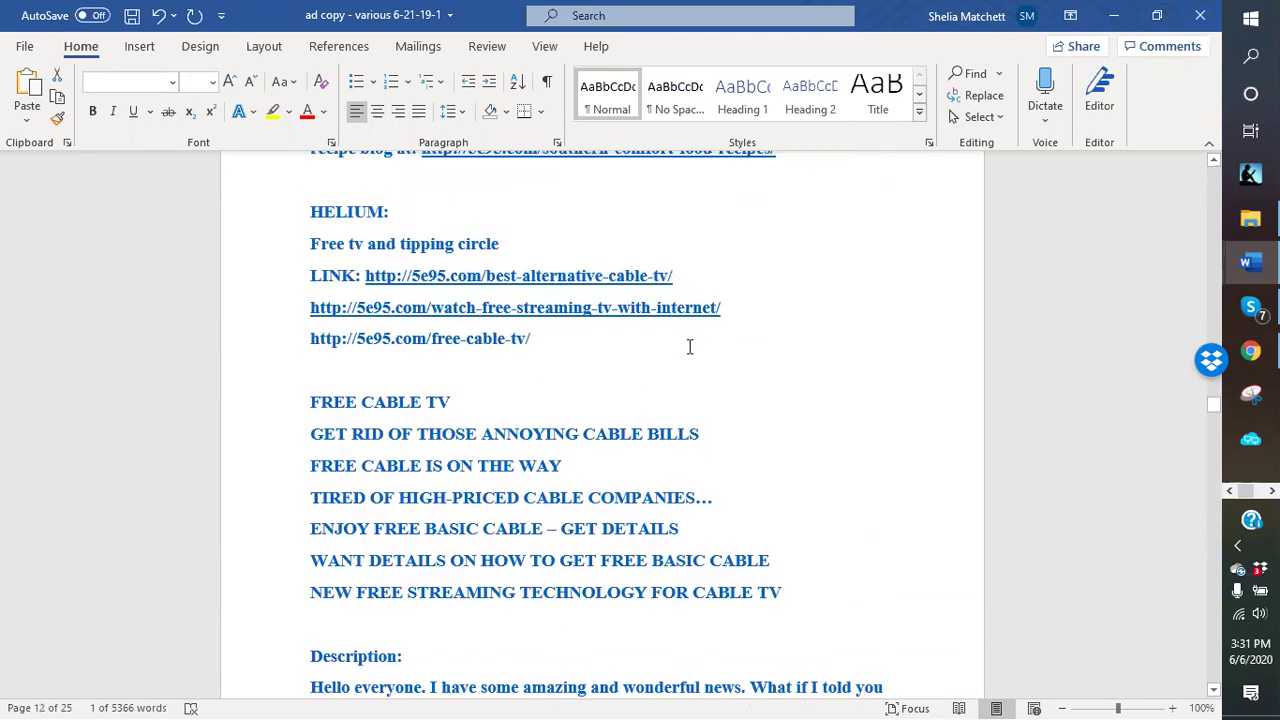
pyautogui.scroll(15, 689, 347)
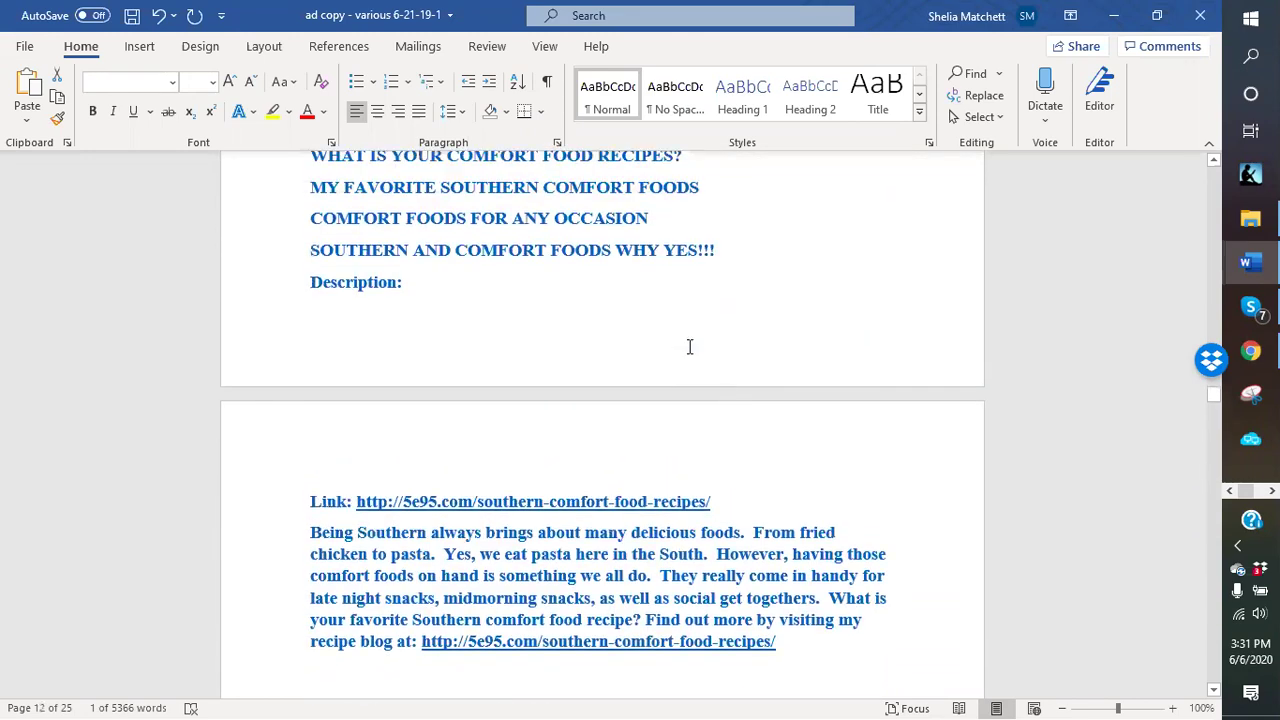
pyautogui.scroll(6, 689, 347)
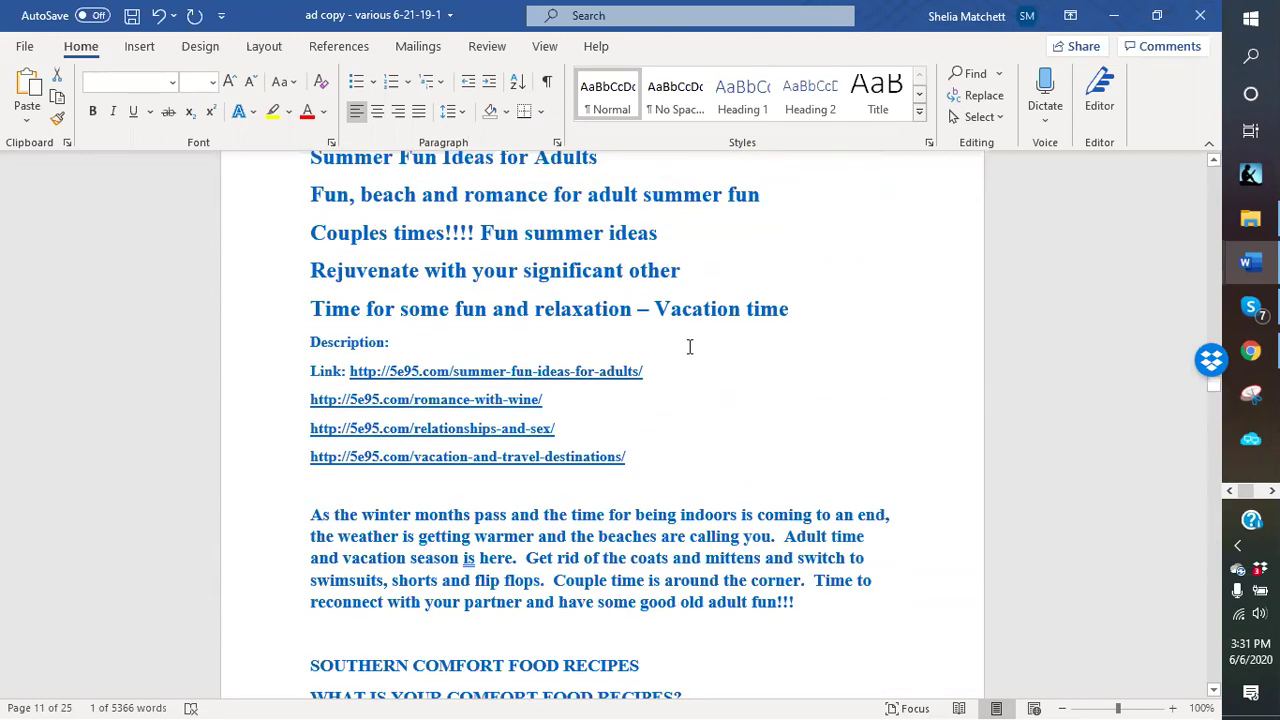
pyautogui.scroll(20, 689, 347)
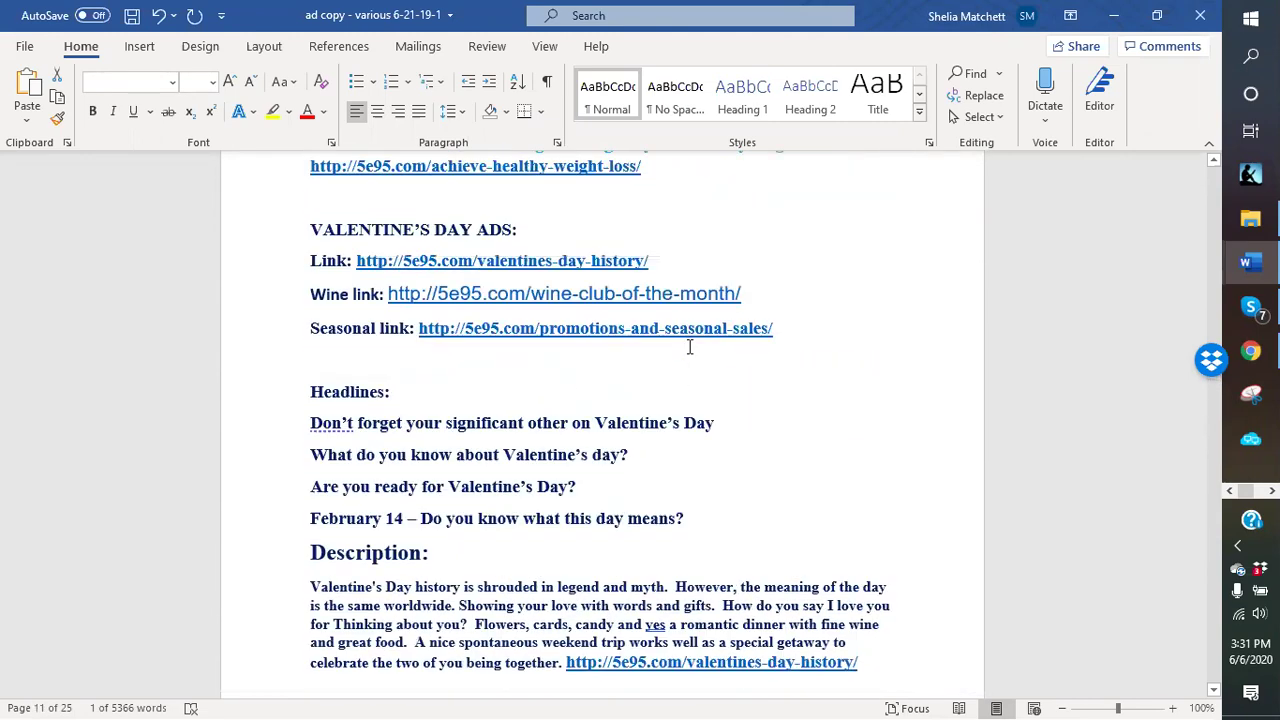
pyautogui.scroll(1, 689, 347)
pyautogui.scroll(15, 689, 347)
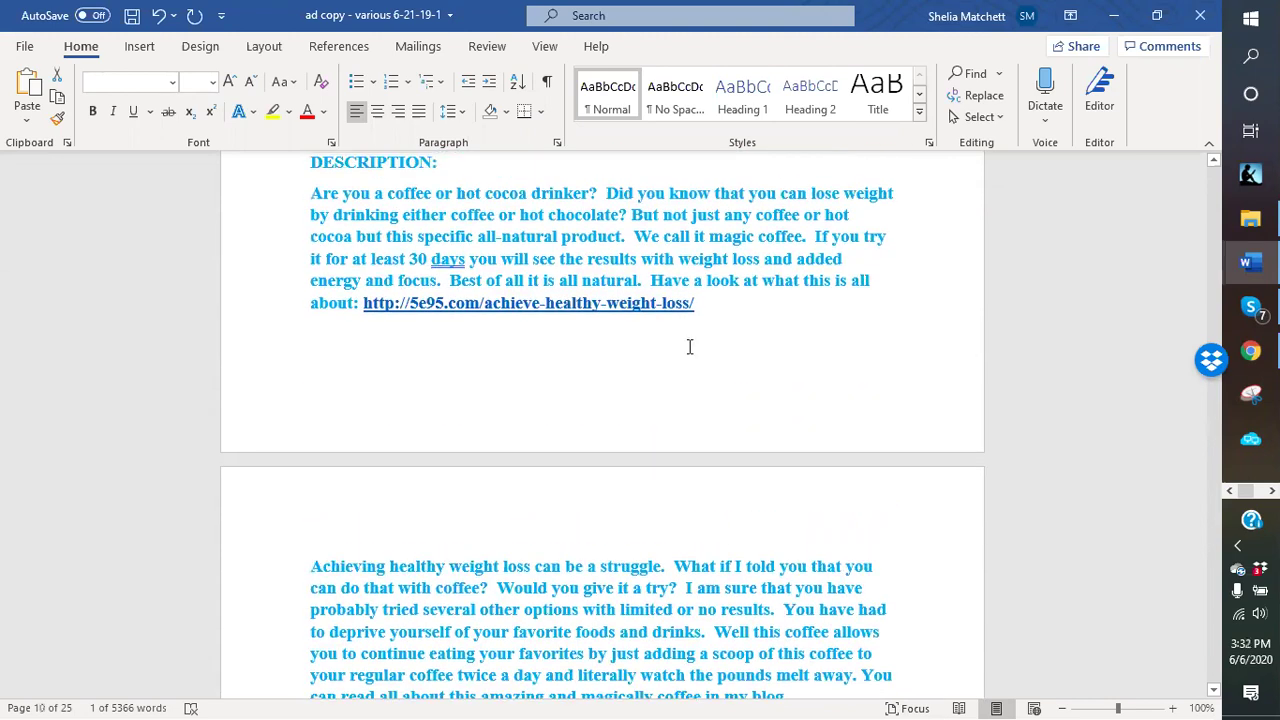
pyautogui.scroll(-12, 689, 347)
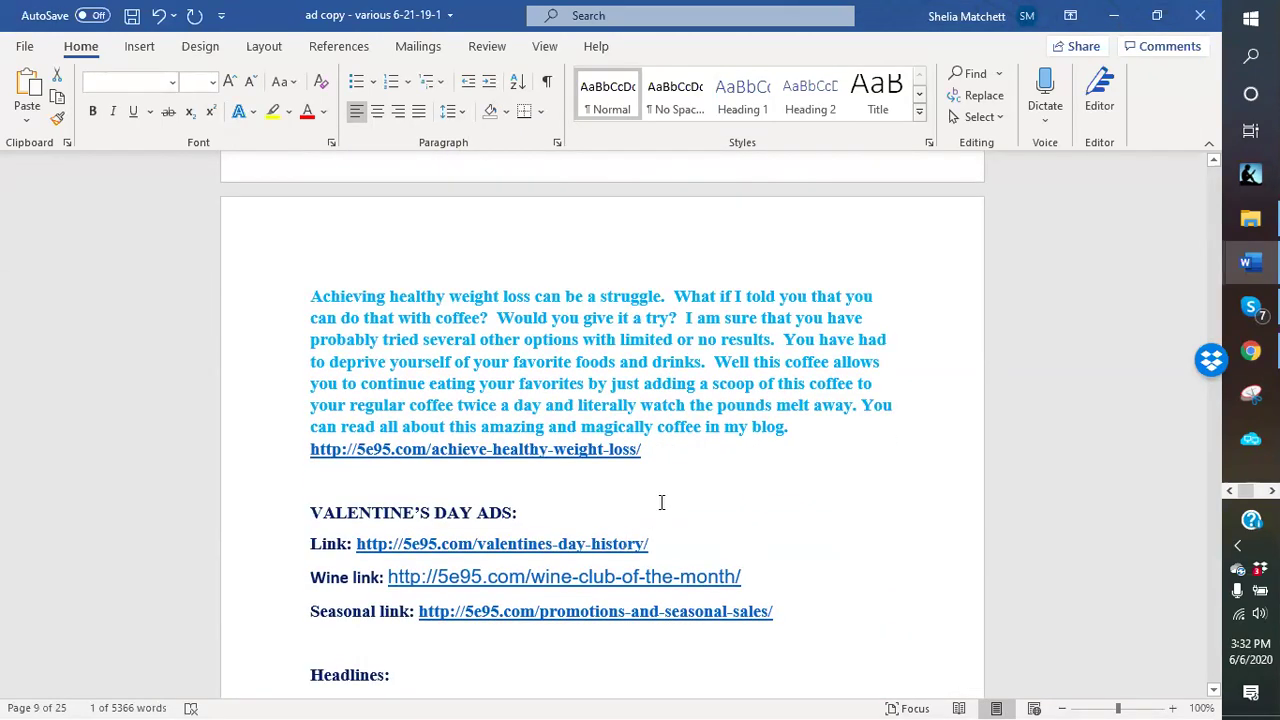
# - Copy the healthy-weight-loss link URL and minimize Word to return to Canva
pyautogui.moveTo(659, 453); pyautogui.dragTo(331, 449)
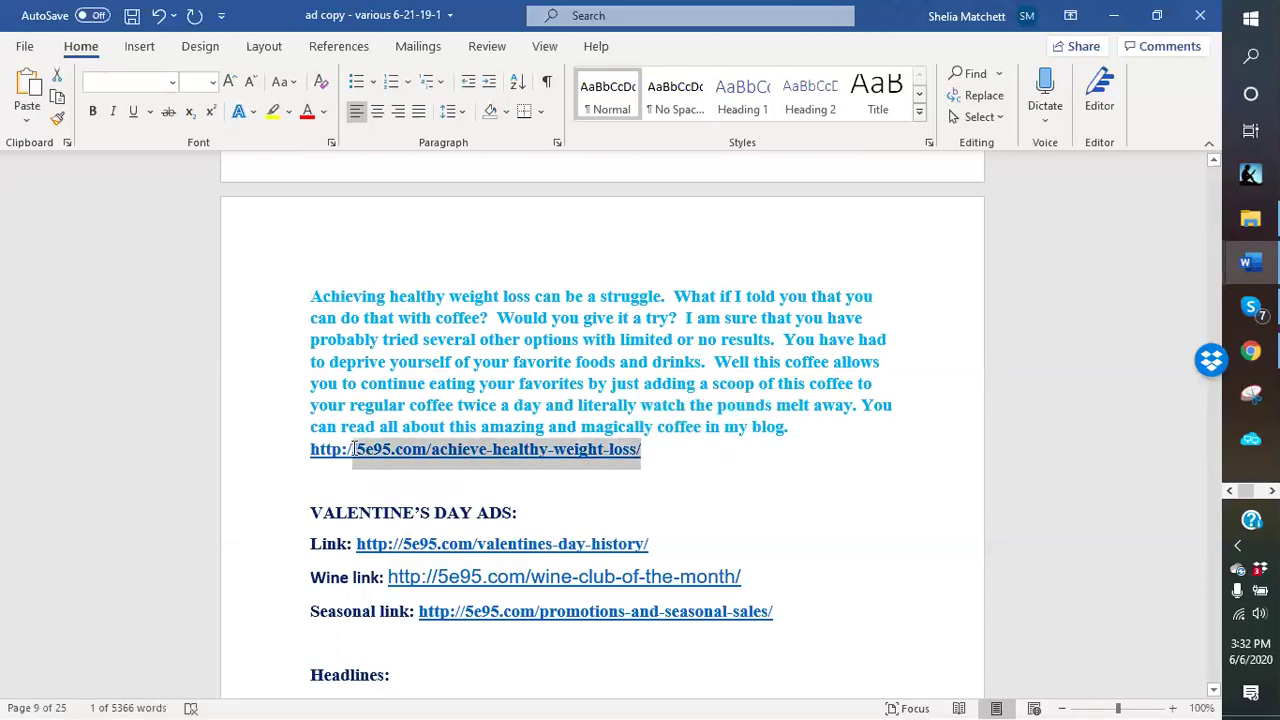
pyautogui.rightClick(358, 455)
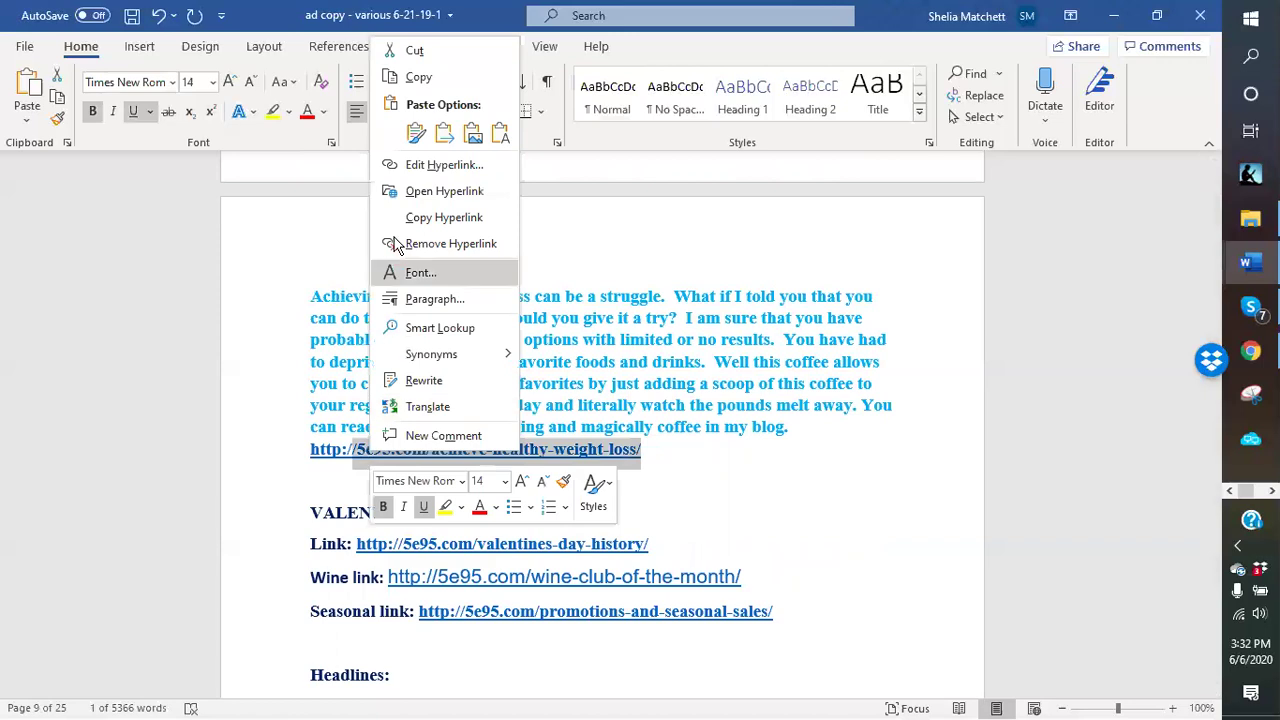
pyautogui.click(425, 88)
pyautogui.click(1114, 15)
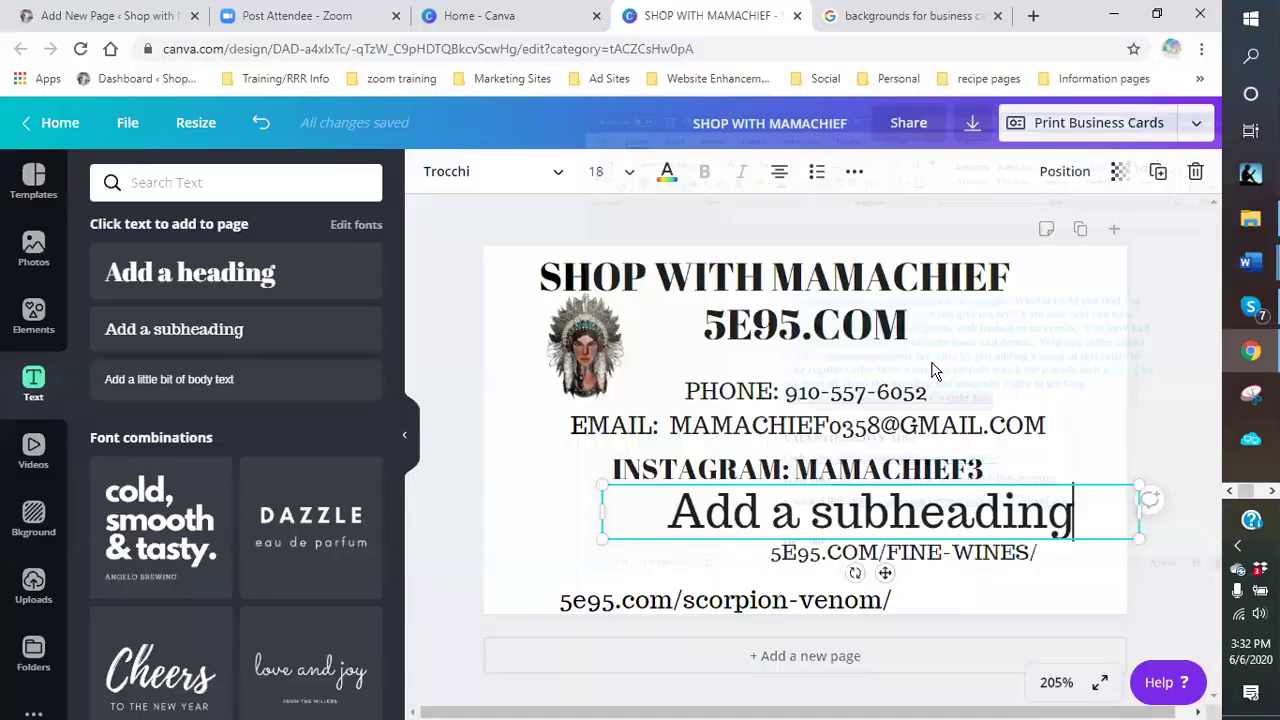
# - Paste the copied weight-loss link over the 'Add a subheading' placeholder text
pyautogui.moveTo(1093, 515); pyautogui.dragTo(645, 537)
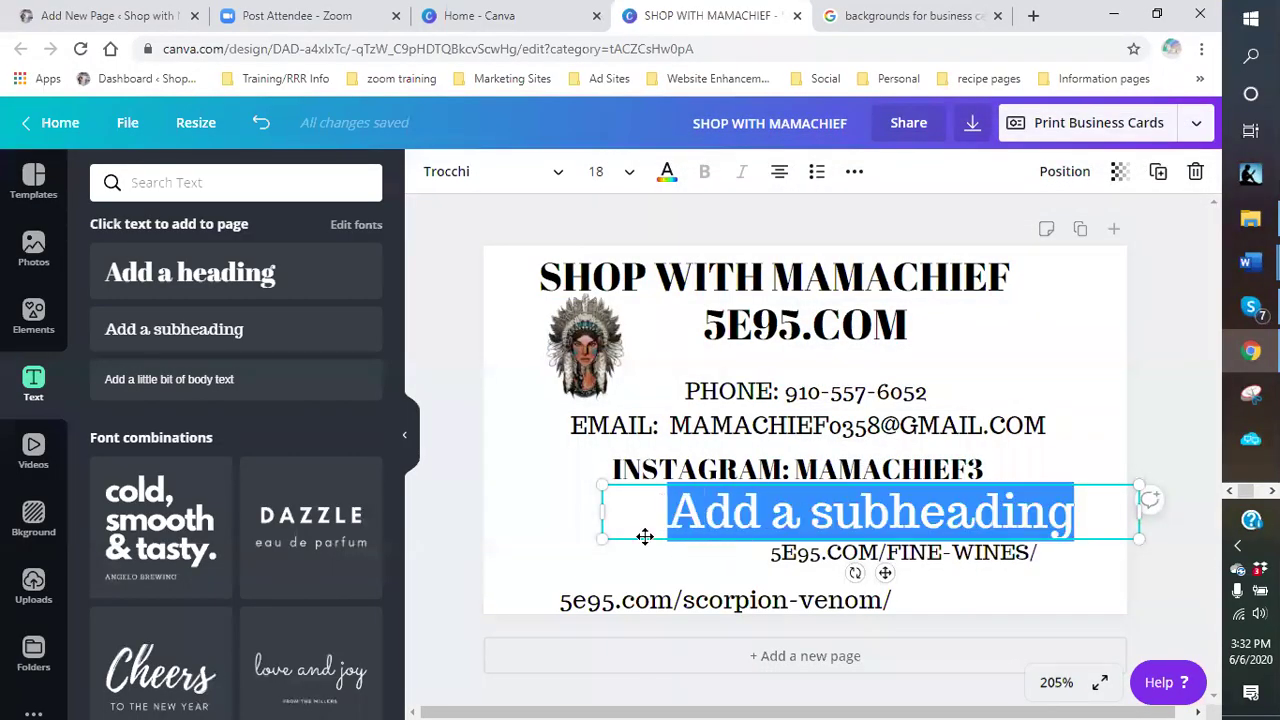
pyautogui.rightClick(688, 527)
pyautogui.click(728, 318)
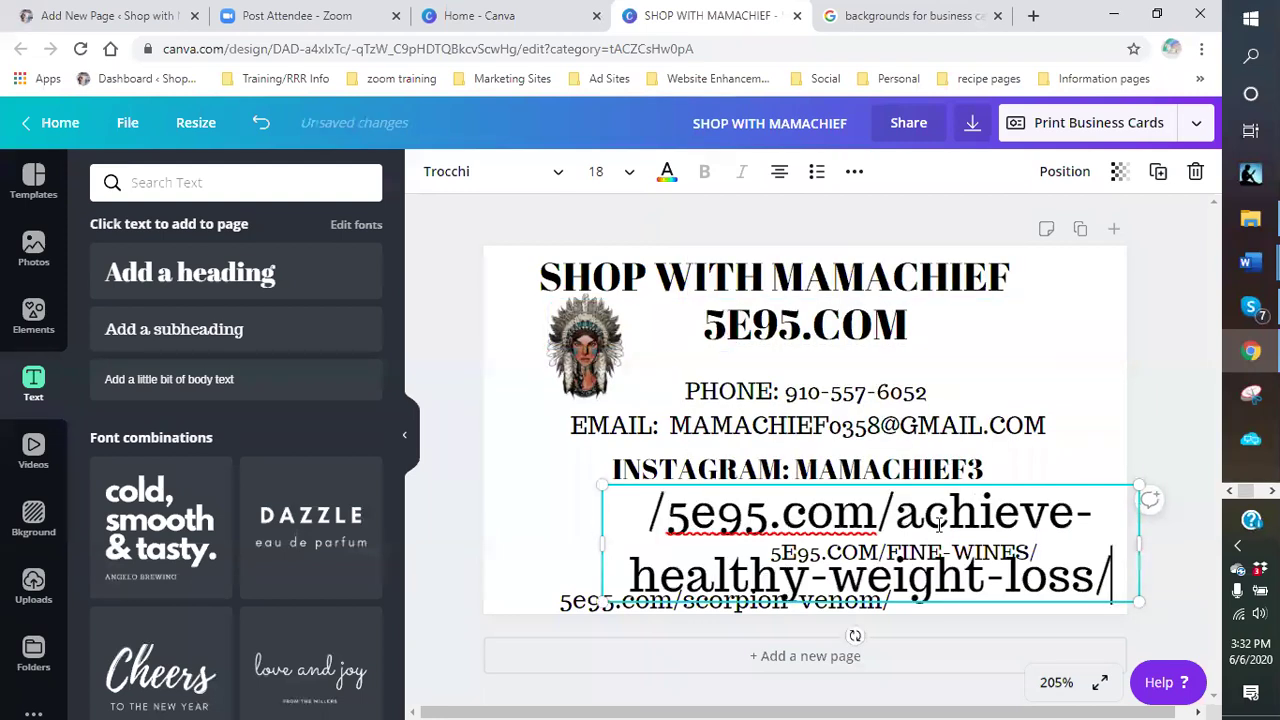
pyautogui.moveTo(599, 540); pyautogui.dragTo(471, 519)
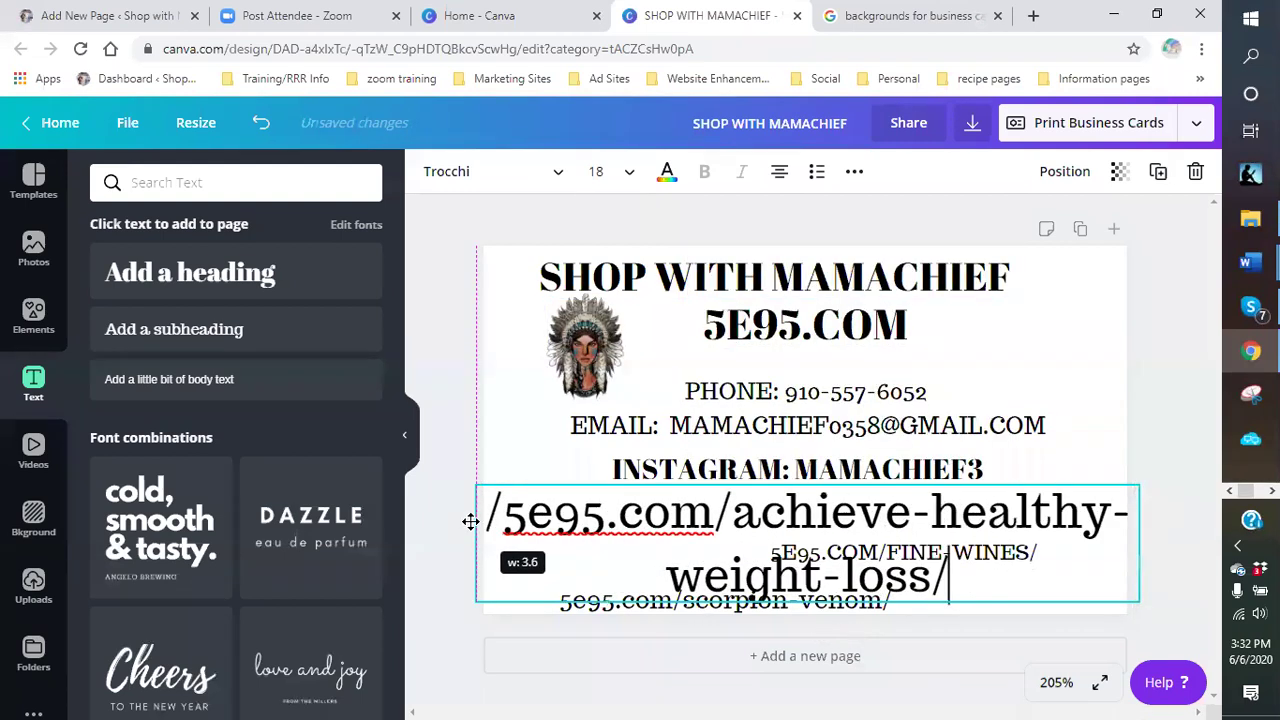
# - Shrink the link to about size 11 on one line and reposition it and FINE-WINES
pyautogui.moveTo(1137, 487); pyautogui.dragTo(970, 517)
pyautogui.moveTo(1057, 530); pyautogui.dragTo(1106, 520)
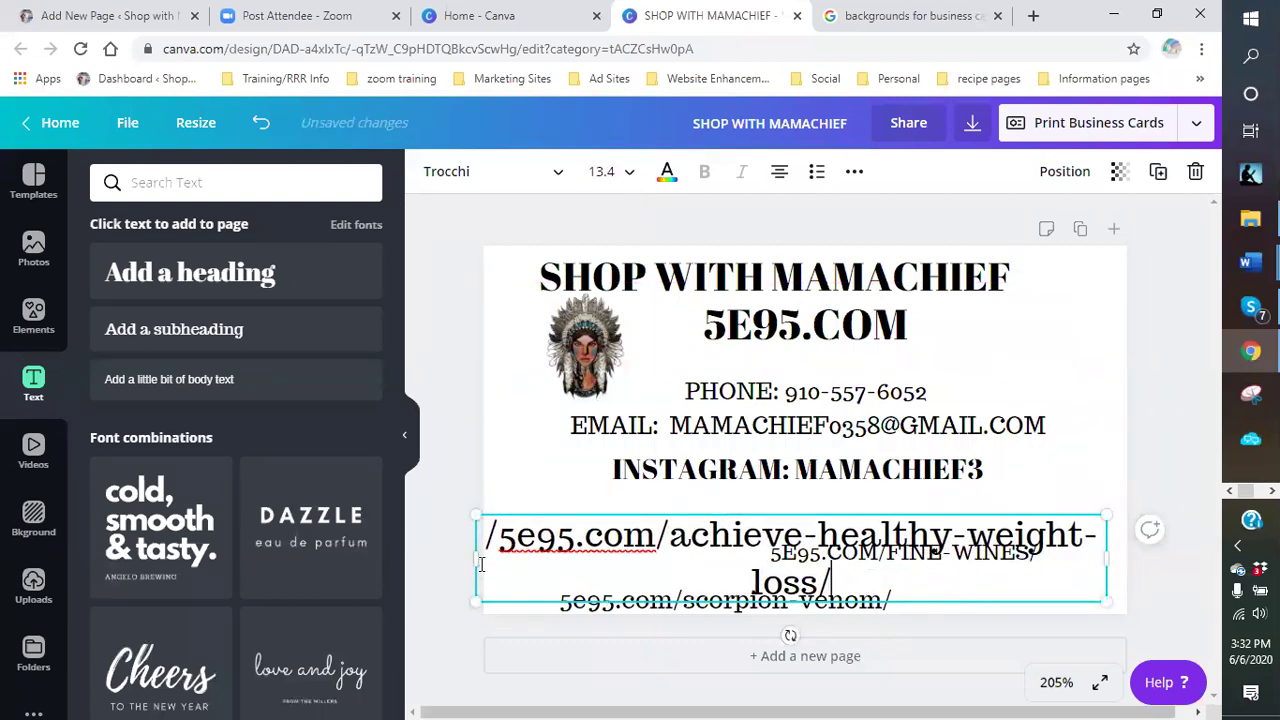
pyautogui.moveTo(477, 516); pyautogui.dragTo(492, 555)
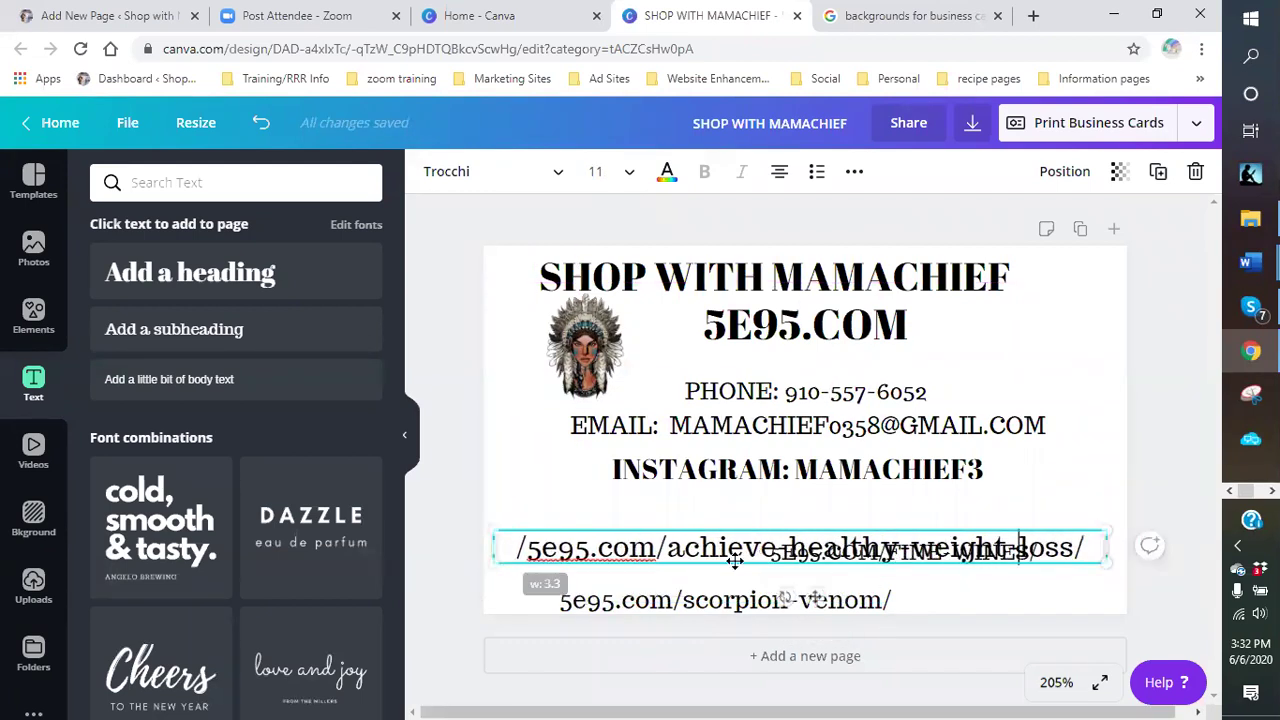
pyautogui.moveTo(840, 548); pyautogui.dragTo(768, 525)
pyautogui.moveTo(905, 553); pyautogui.dragTo(794, 552)
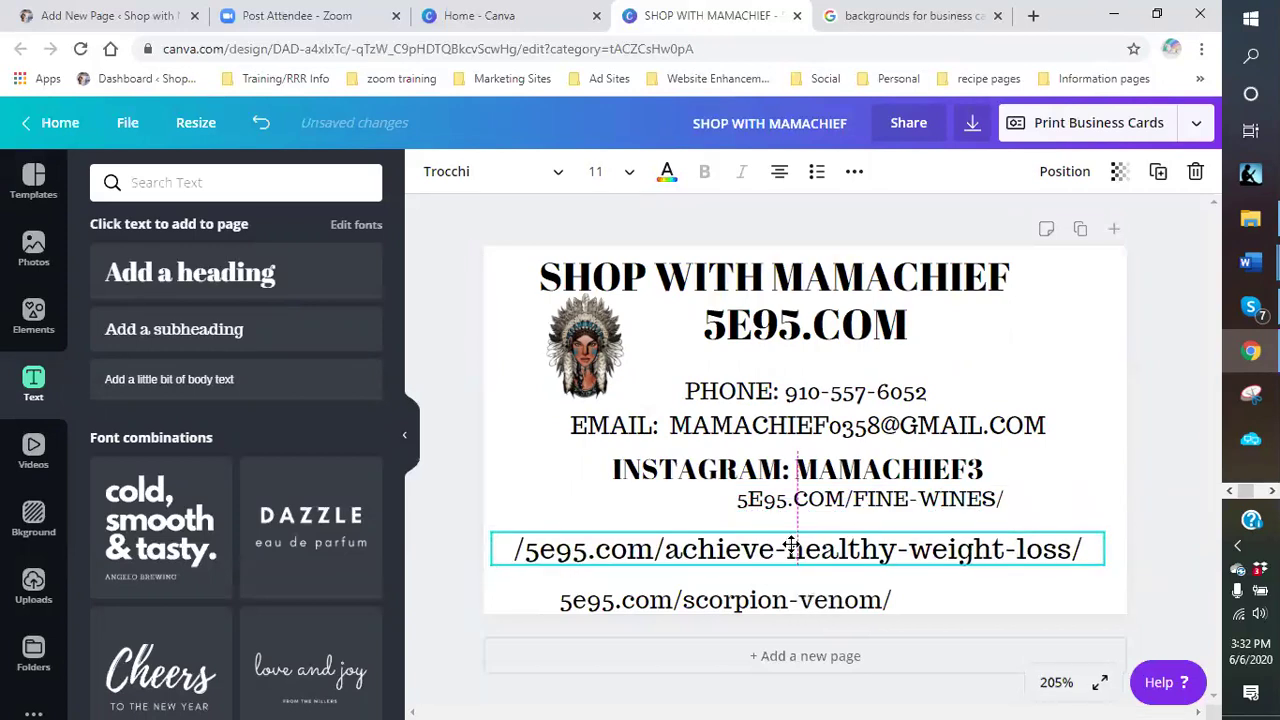
pyautogui.moveTo(1106, 566); pyautogui.dragTo(970, 567)
pyautogui.moveTo(920, 506); pyautogui.dragTo(869, 507)
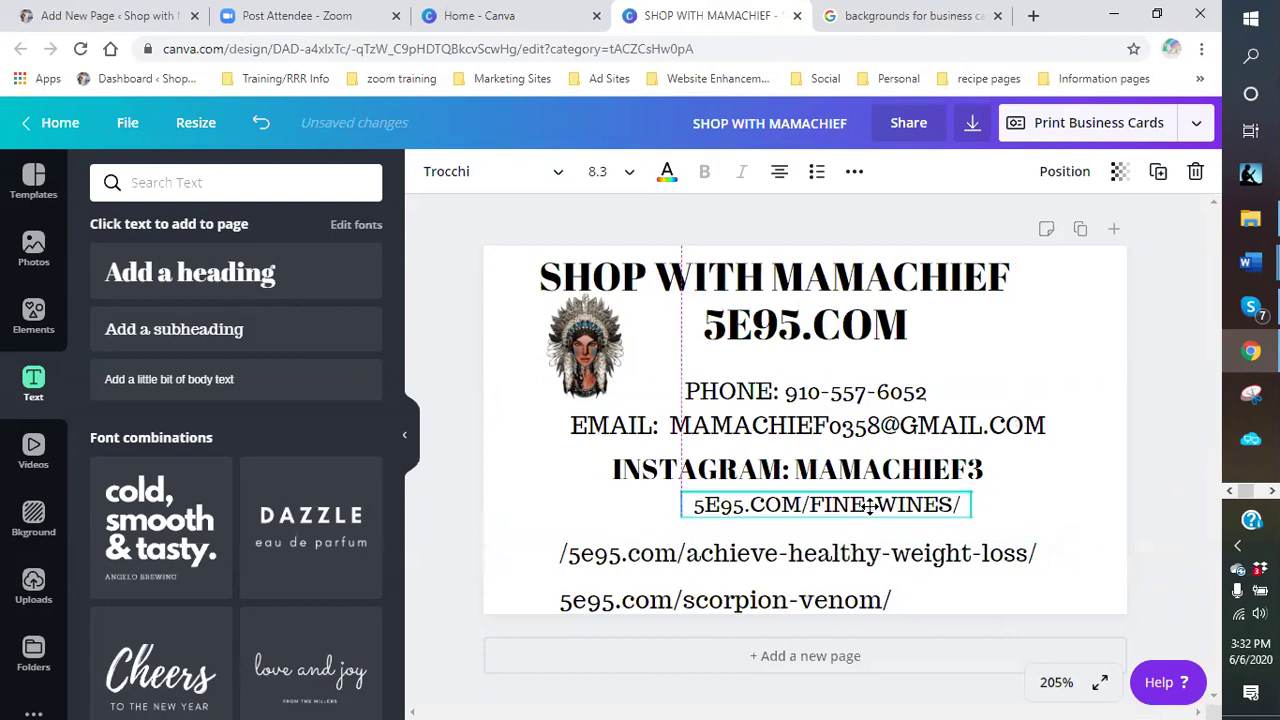
# - Delete the leading slash from the weight-loss link and move it right and up
pyautogui.click(575, 557)
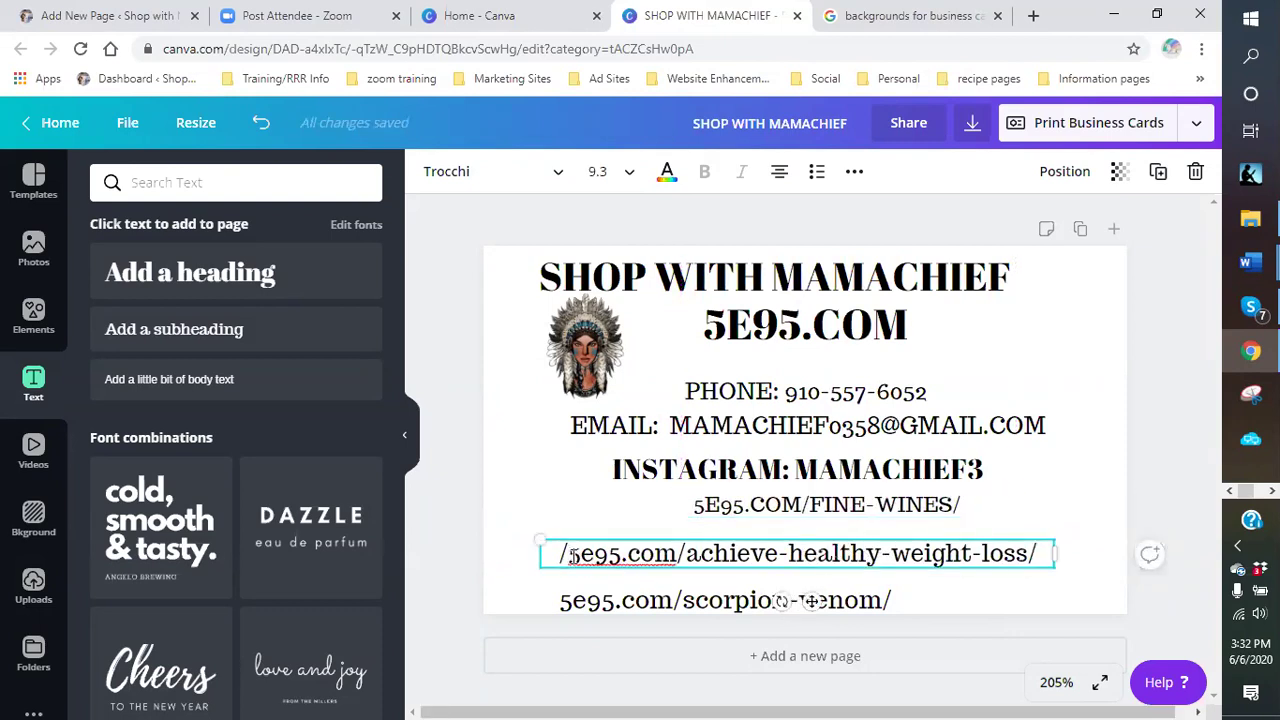
pyautogui.click(572, 557)
pyautogui.press('BackSpace')
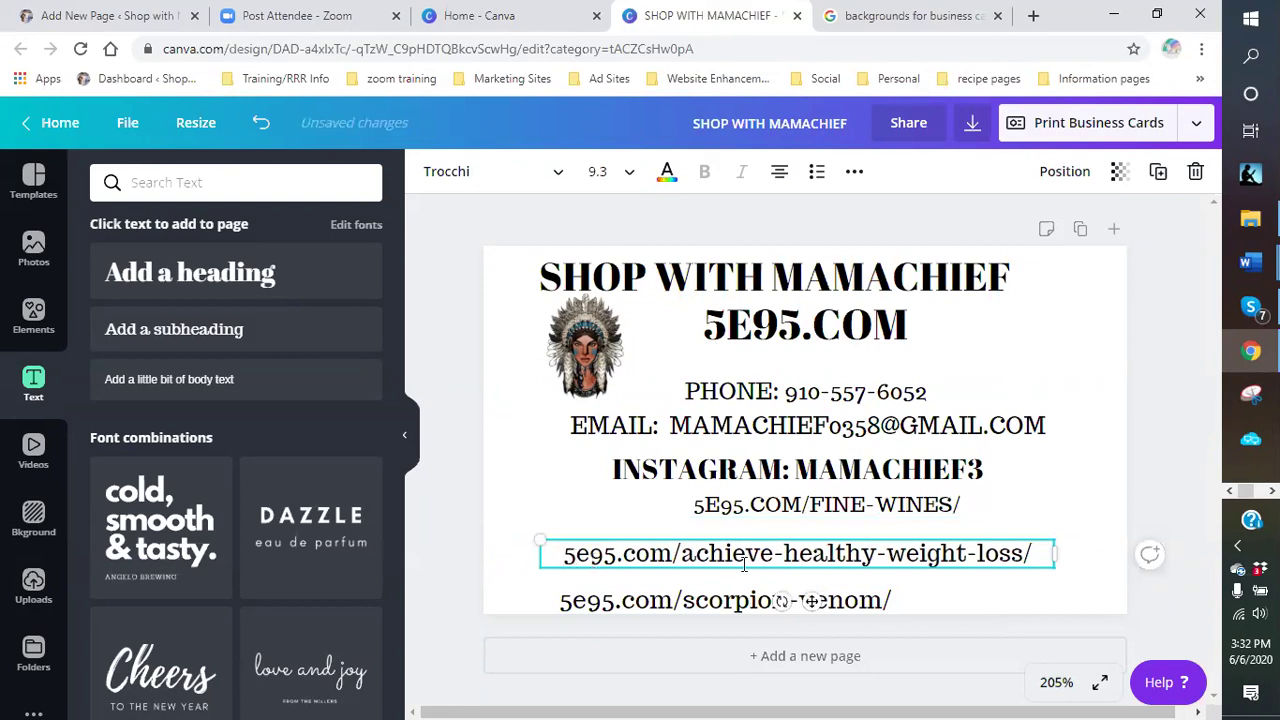
pyautogui.click(943, 604)
pyautogui.click(1000, 590)
pyautogui.moveTo(955, 570); pyautogui.dragTo(972, 562)
# - Remove the trailing slashes from the FINE-WINES, weight-loss and scorpion-venom links
pyautogui.click(966, 510)
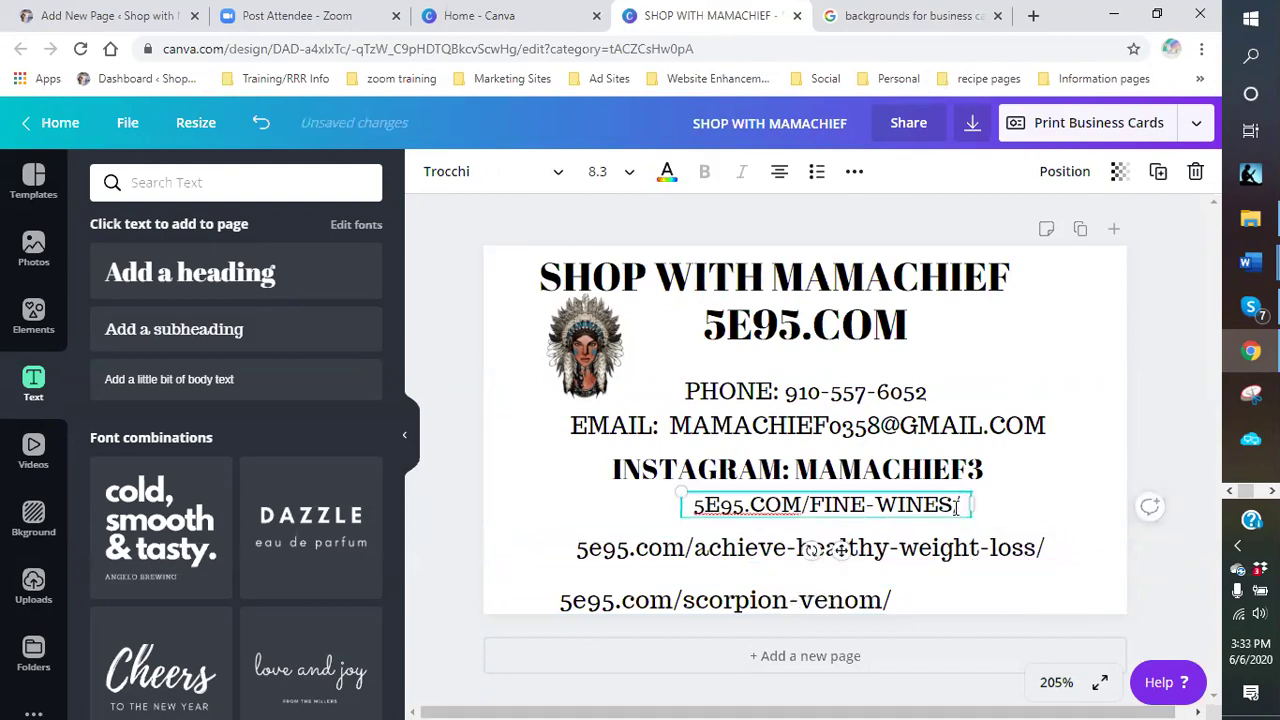
pyautogui.press('BackSpace')
pyautogui.click(1055, 549)
pyautogui.click(1053, 547)
pyautogui.press('BackSpace')
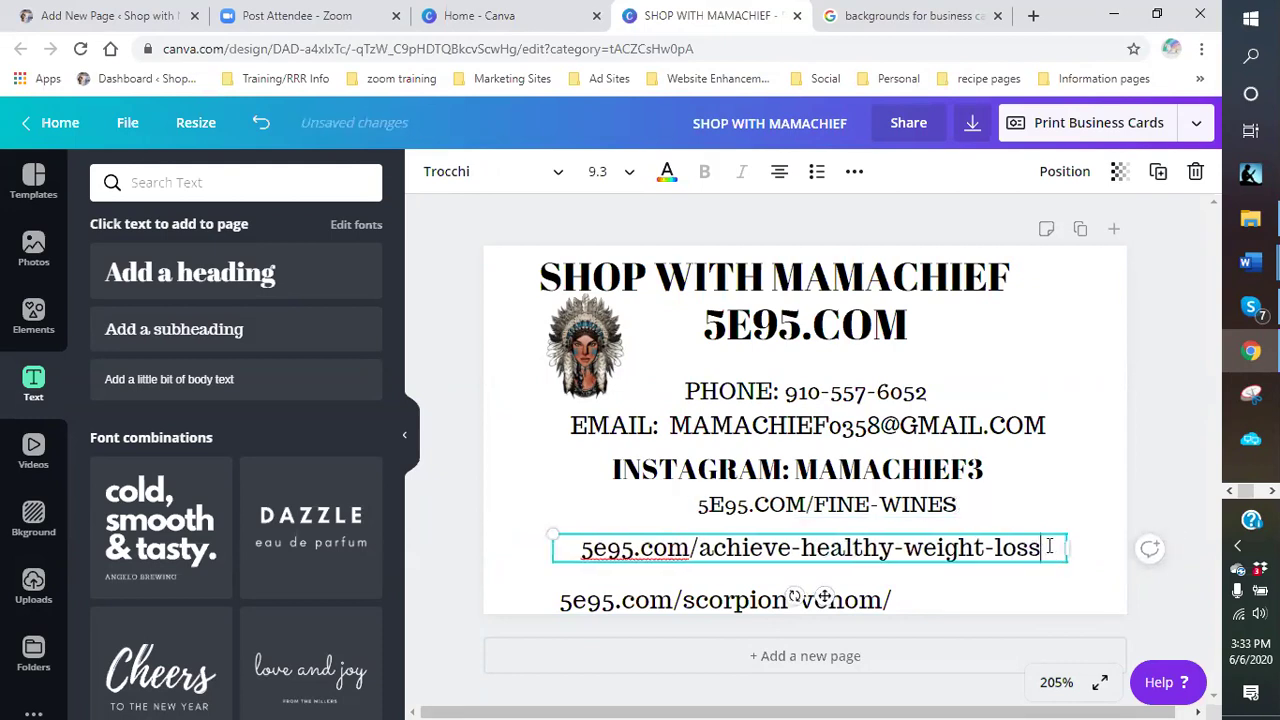
pyautogui.click(905, 605)
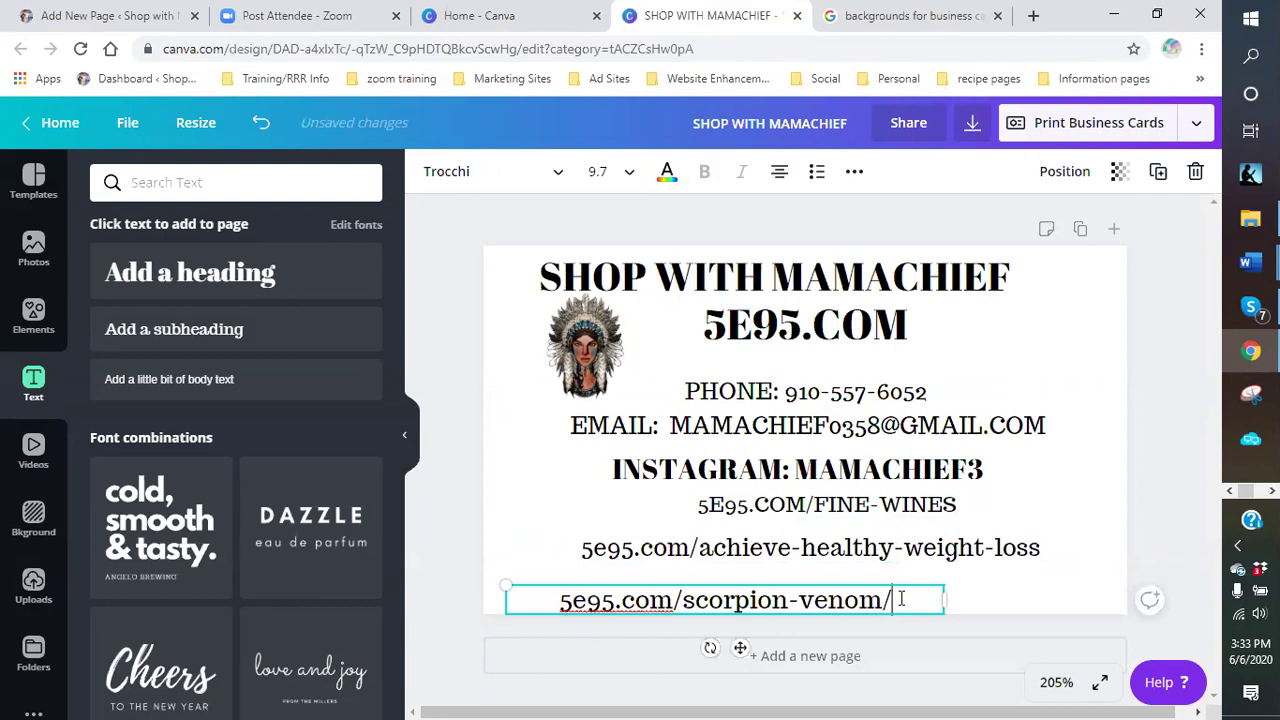
pyautogui.press('BackSpace')
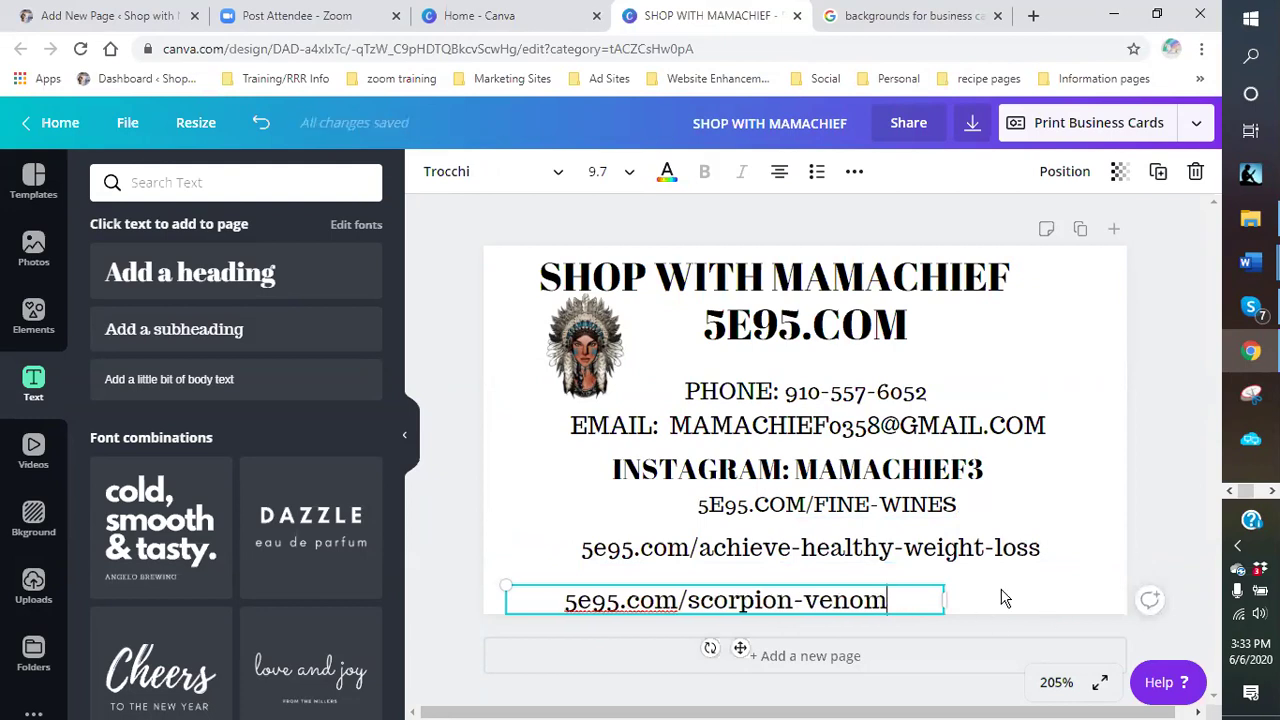
pyautogui.click(1005, 597)
# - Nudge the scorpion-venom and weight-loss lines up slightly to even their spacing
pyautogui.click(837, 597)
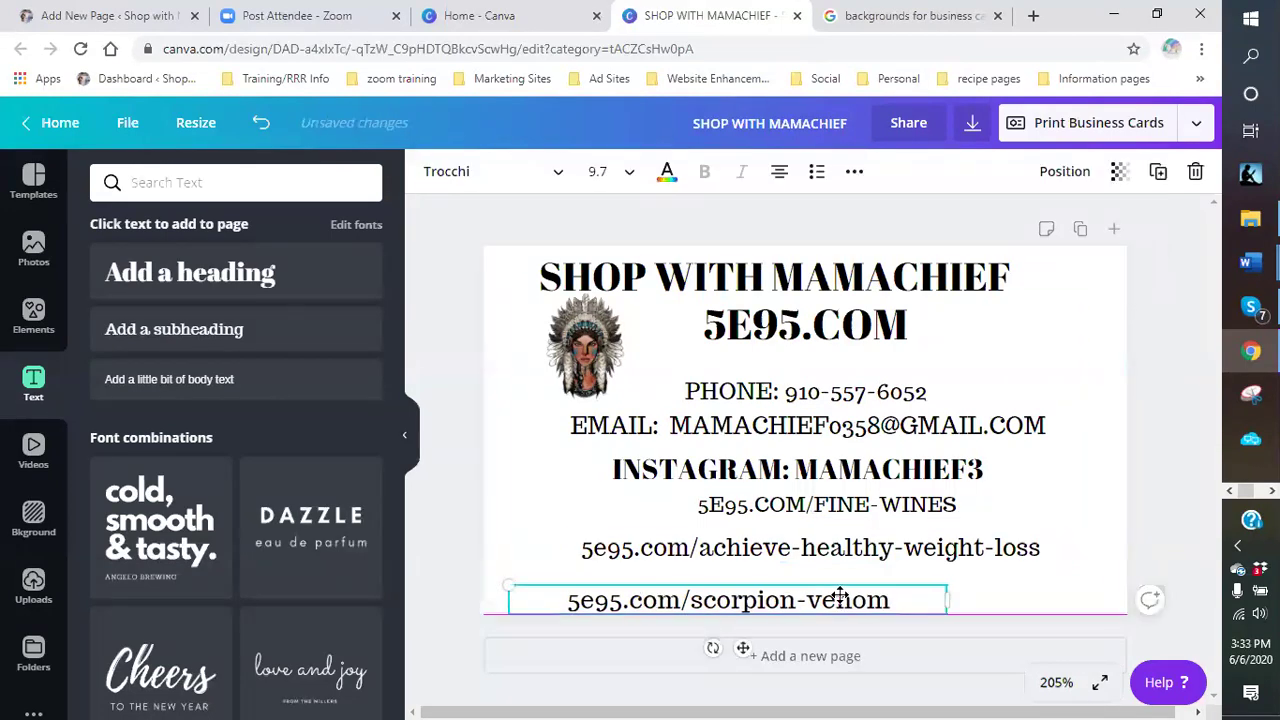
pyautogui.moveTo(840, 596); pyautogui.dragTo(842, 588)
pyautogui.click(749, 543)
pyautogui.moveTo(749, 543); pyautogui.dragTo(751, 534)
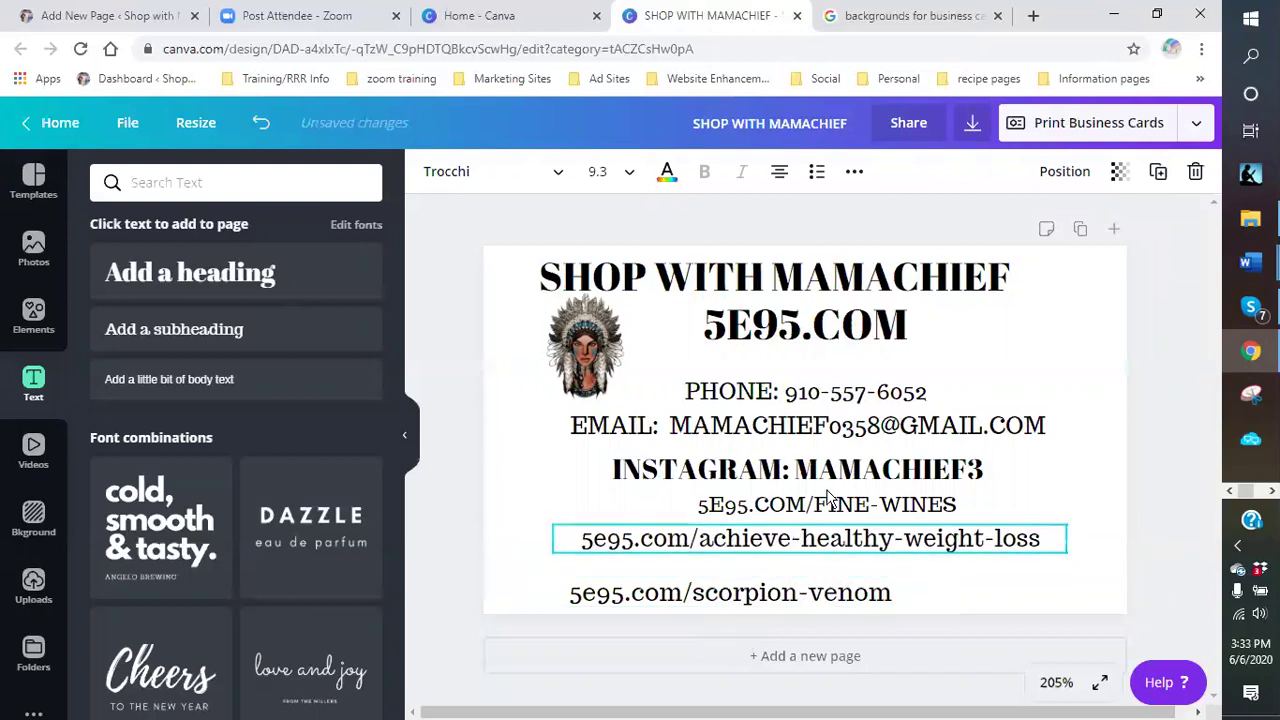
pyautogui.moveTo(889, 550); pyautogui.dragTo(888, 557)
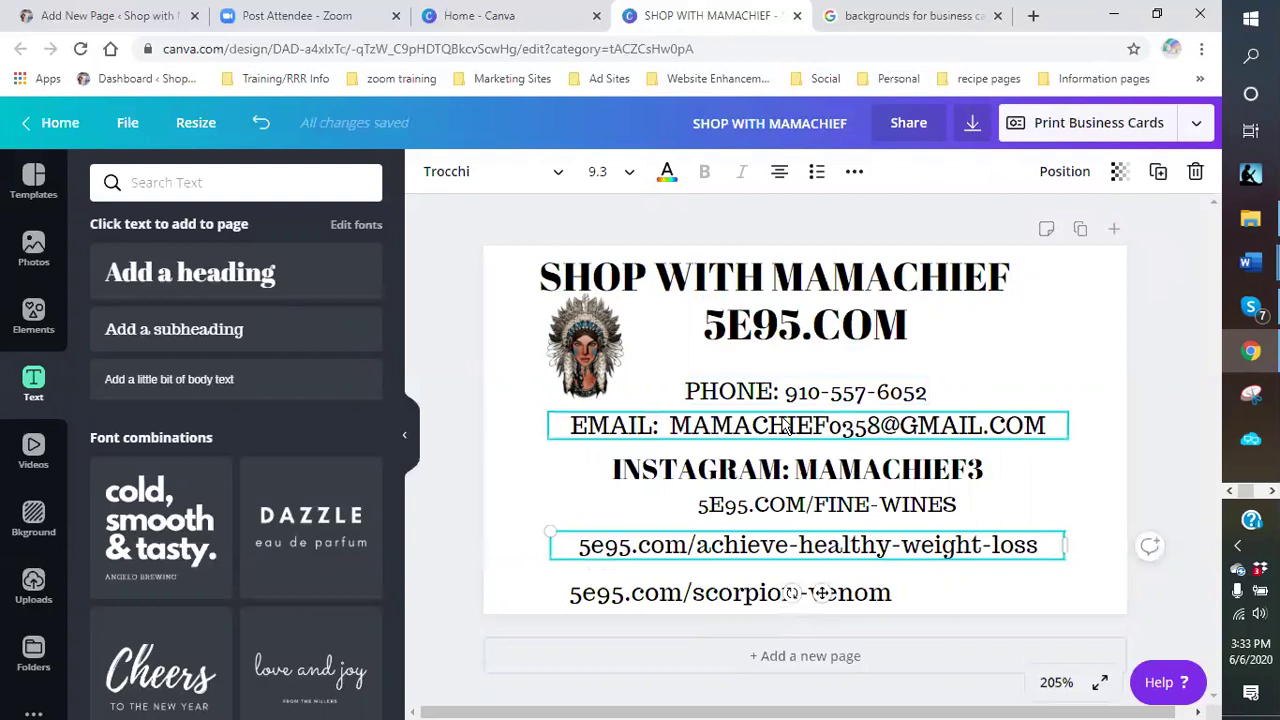
# - Set the weight-loss link to Bukhari Script, scorpion-venom to Boardley, and FINE-WINES to Bree Serif
pyautogui.click(458, 175)
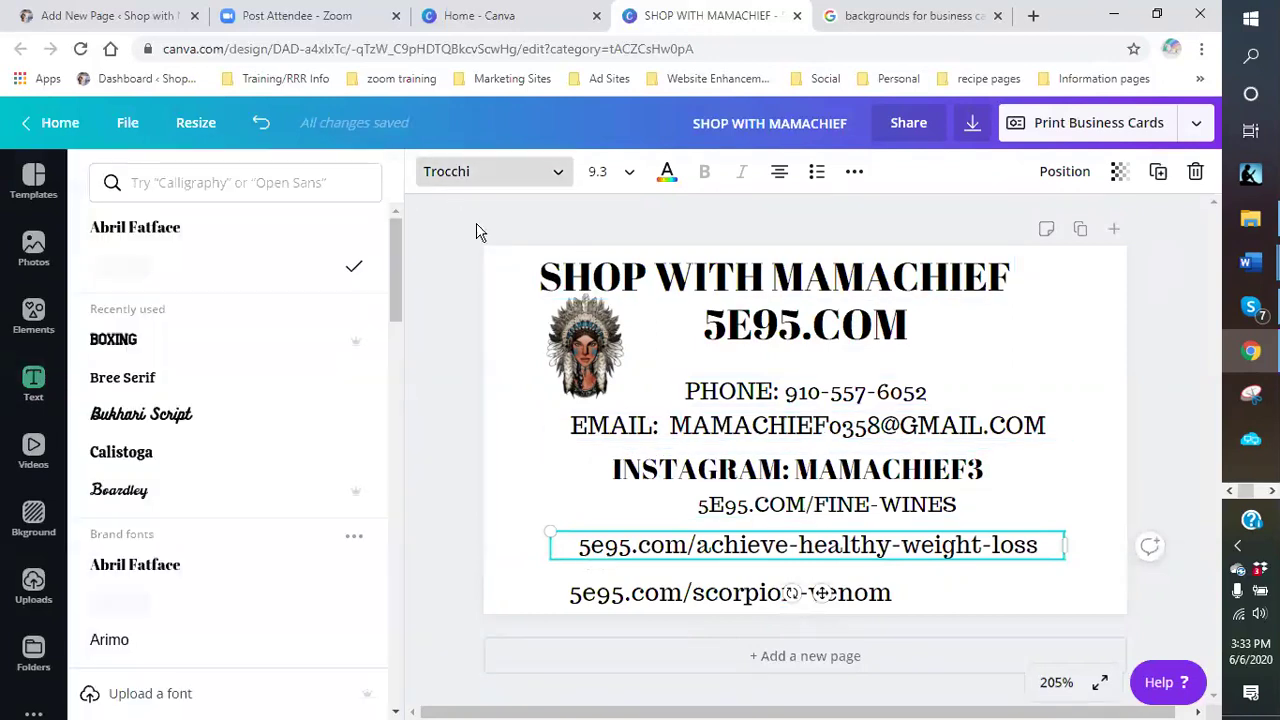
pyautogui.click(172, 420)
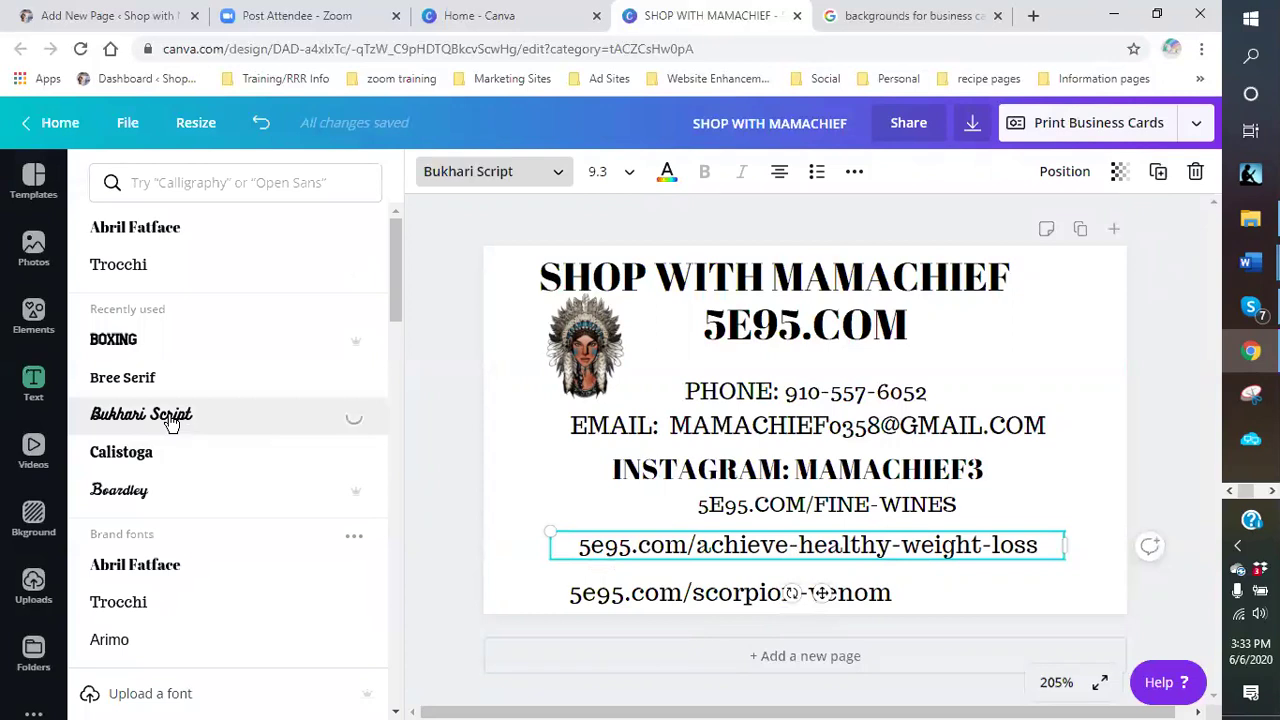
pyautogui.click(746, 592)
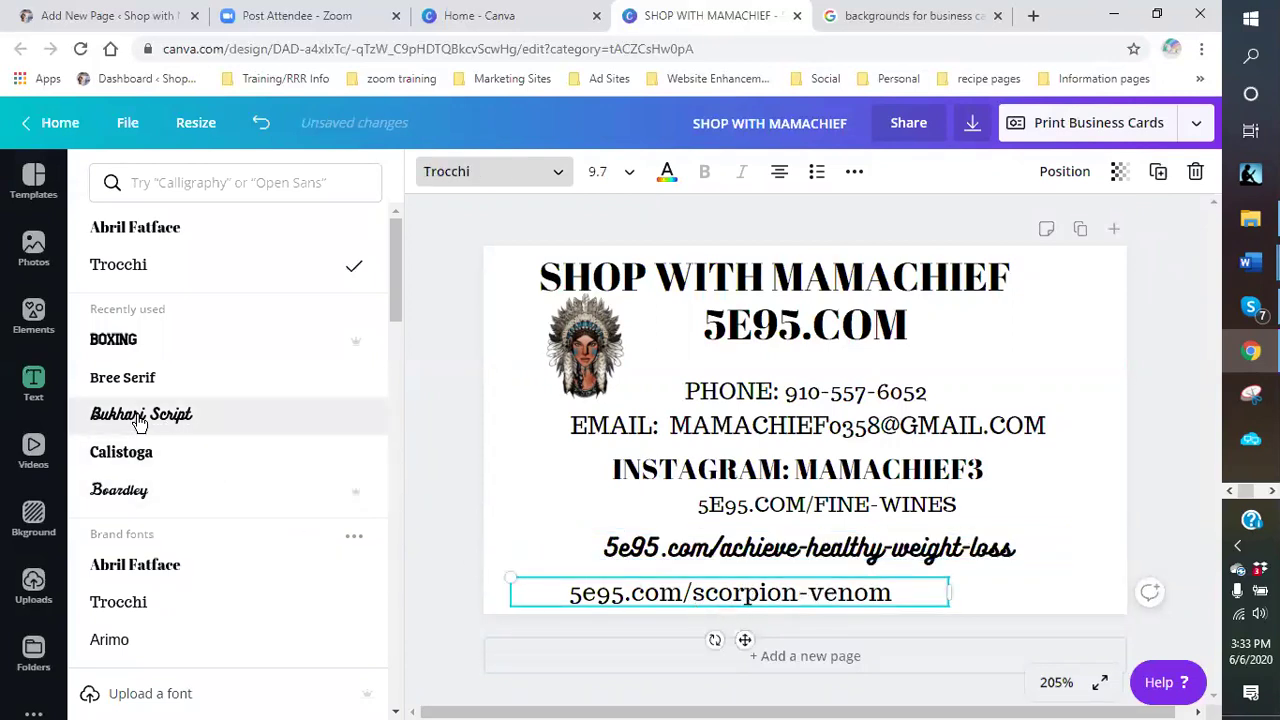
pyautogui.click(133, 492)
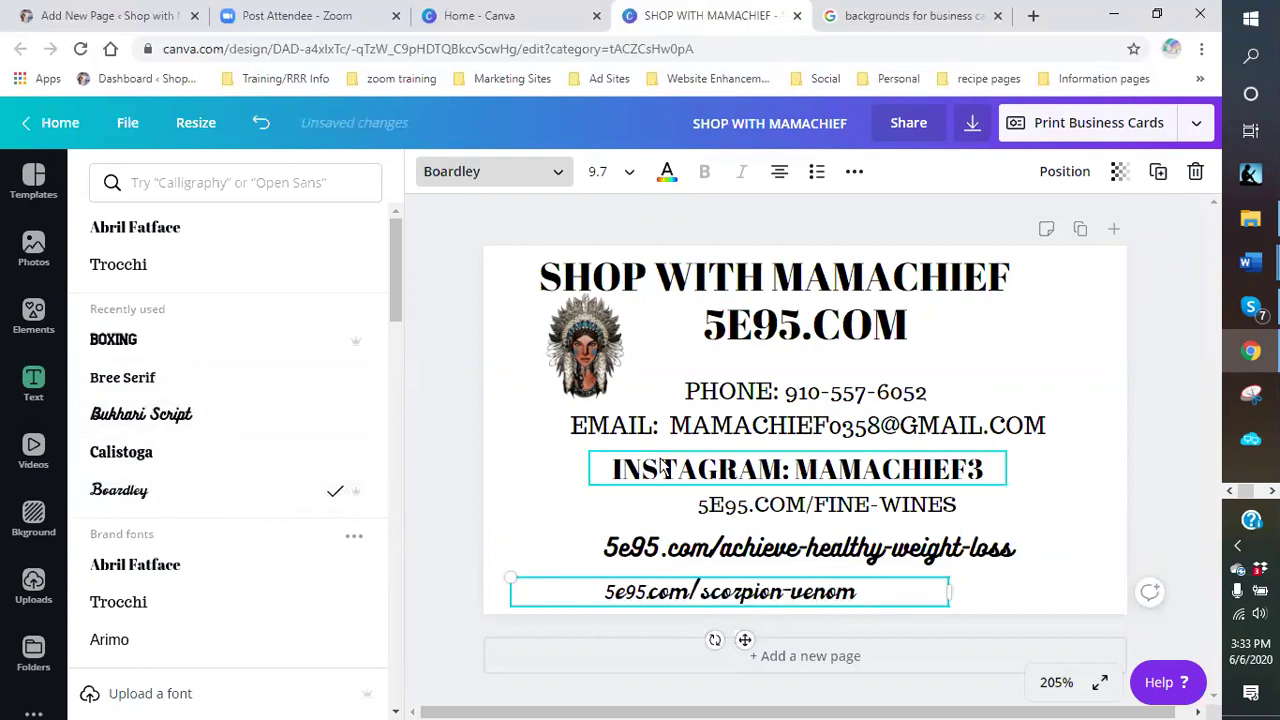
pyautogui.click(752, 508)
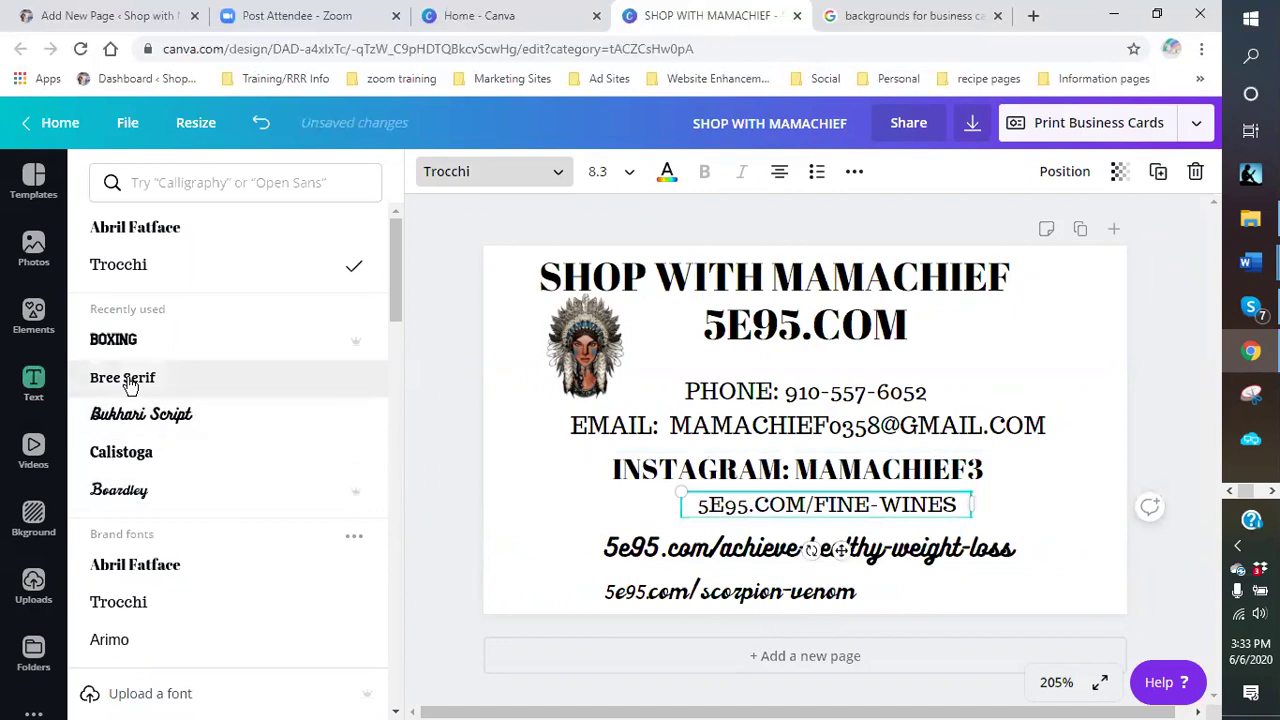
# - Nudge the PHONE and EMAIL lines slightly up and to the right
pyautogui.click(1012, 514)
pyautogui.moveTo(815, 395); pyautogui.dragTo(824, 382)
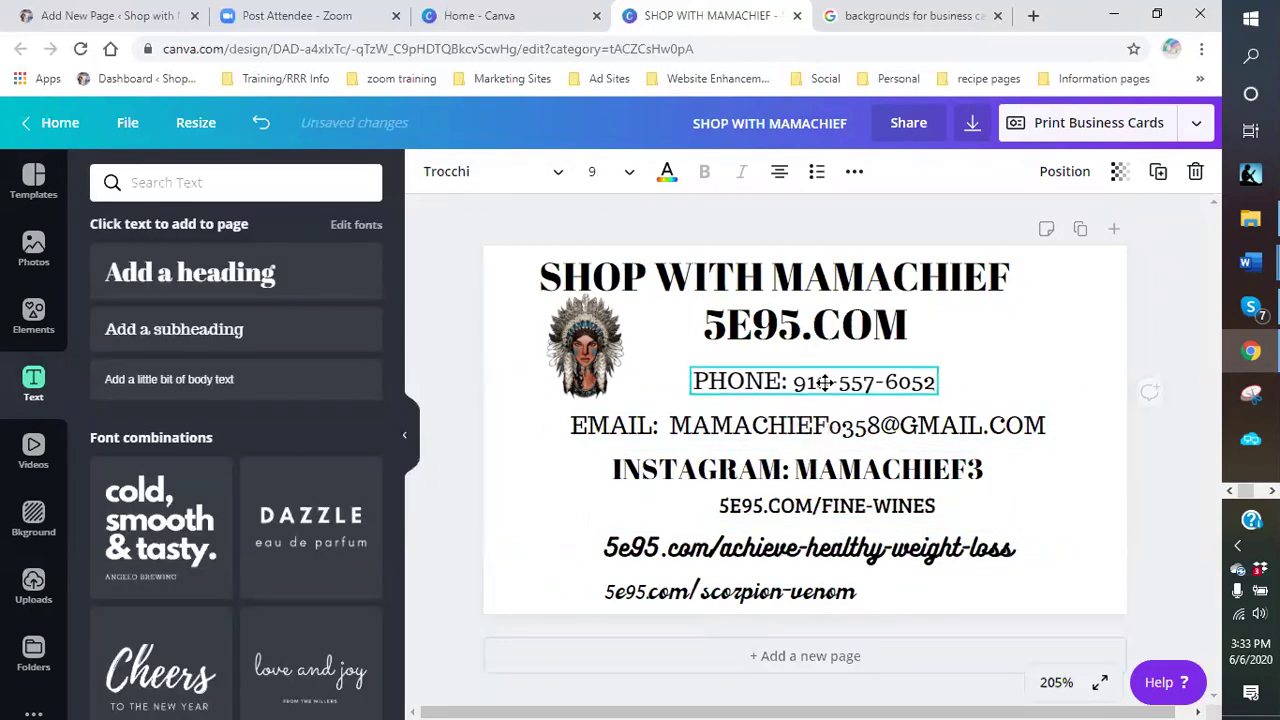
pyautogui.moveTo(776, 434); pyautogui.dragTo(795, 430)
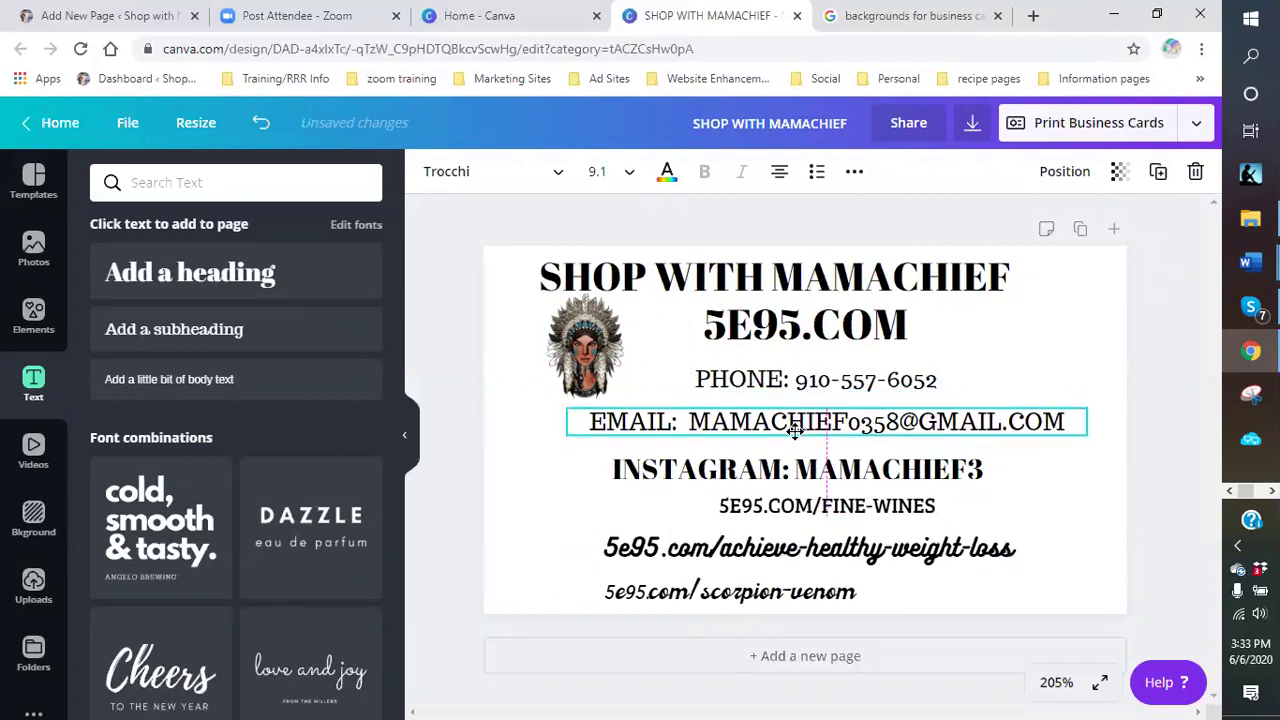
pyautogui.click(1064, 510)
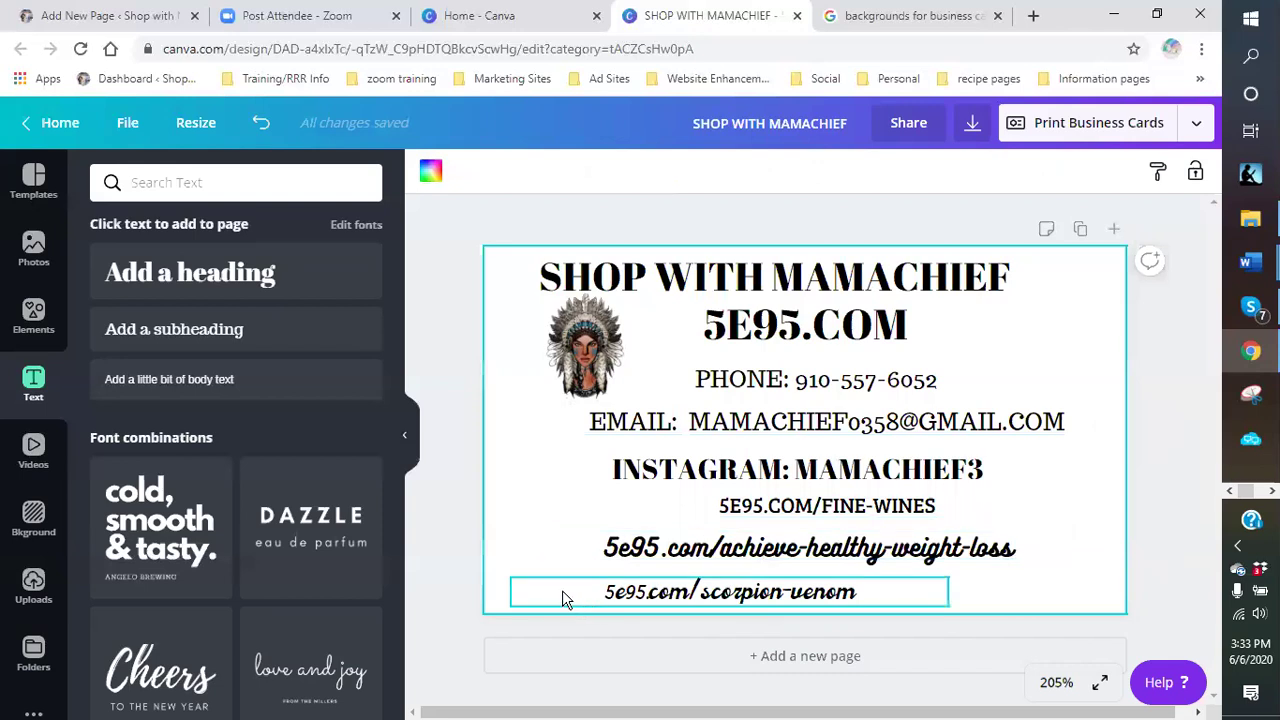
# - Move the scorpion-venom line right and set the SHOP WITH MAMACHIEF heading in Calistoga
pyautogui.moveTo(827, 591); pyautogui.dragTo(922, 592)
pyautogui.click(858, 548)
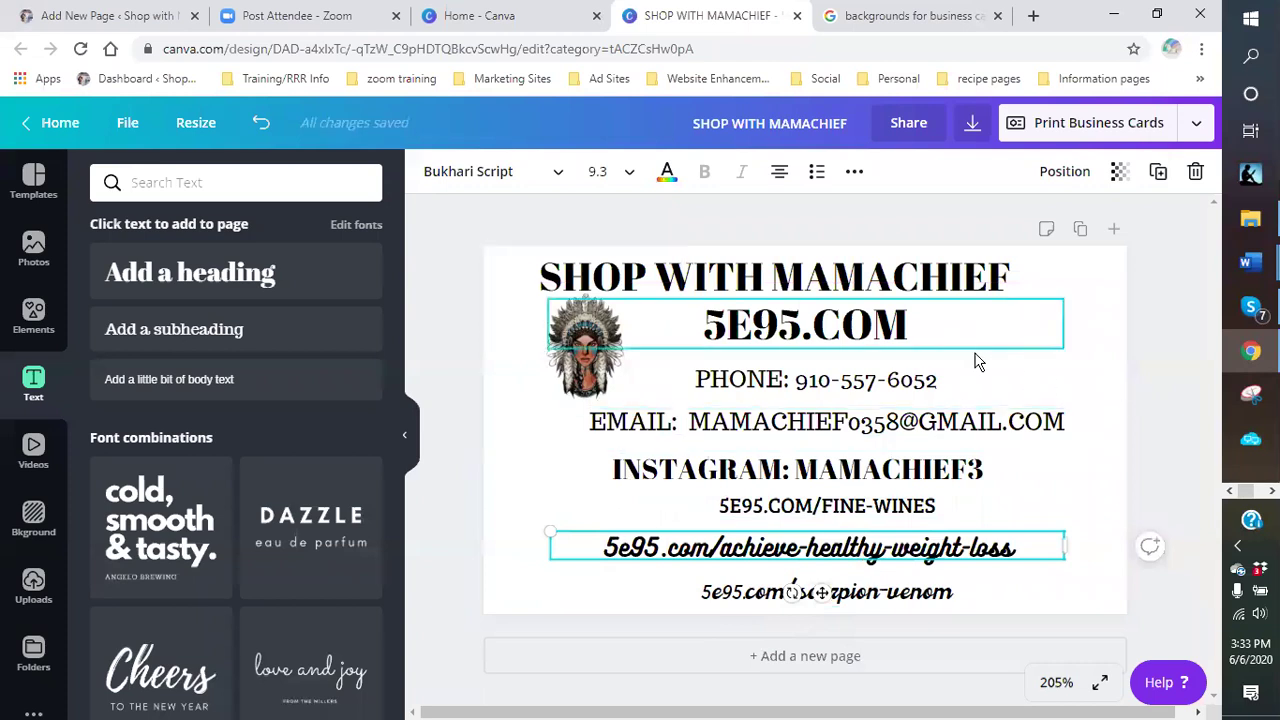
pyautogui.moveTo(937, 289); pyautogui.dragTo(922, 266)
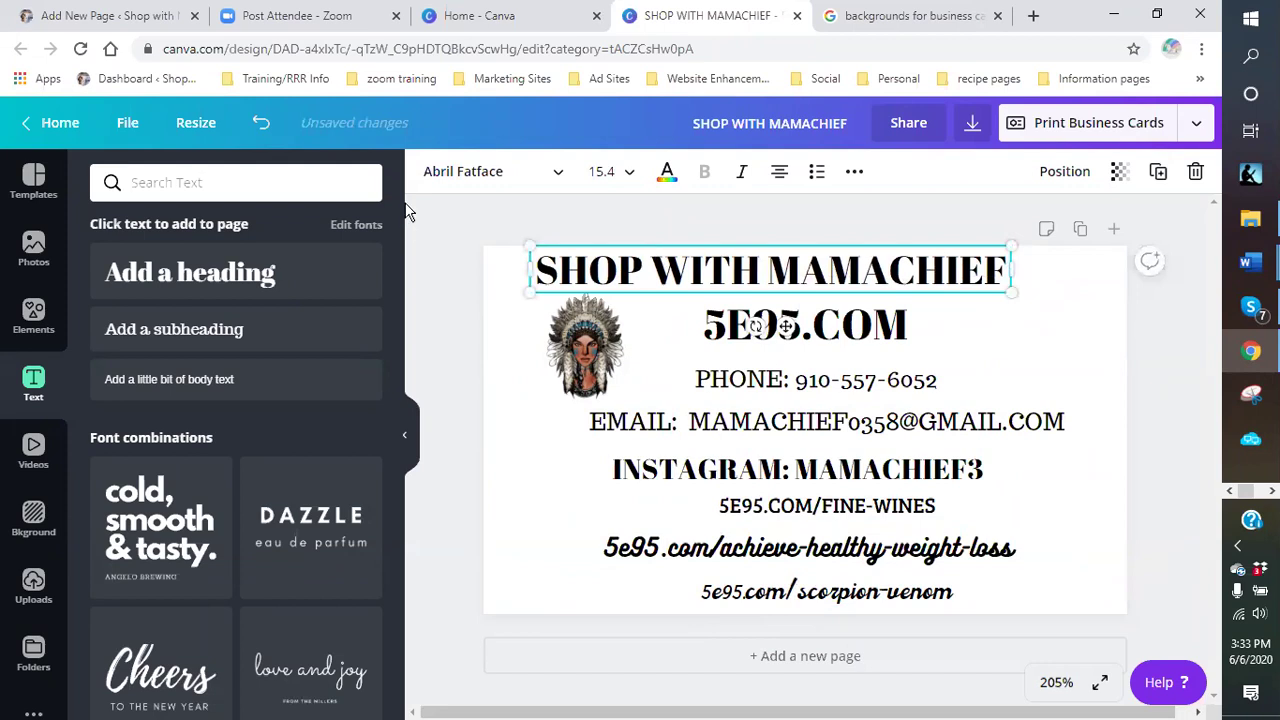
pyautogui.click(478, 174)
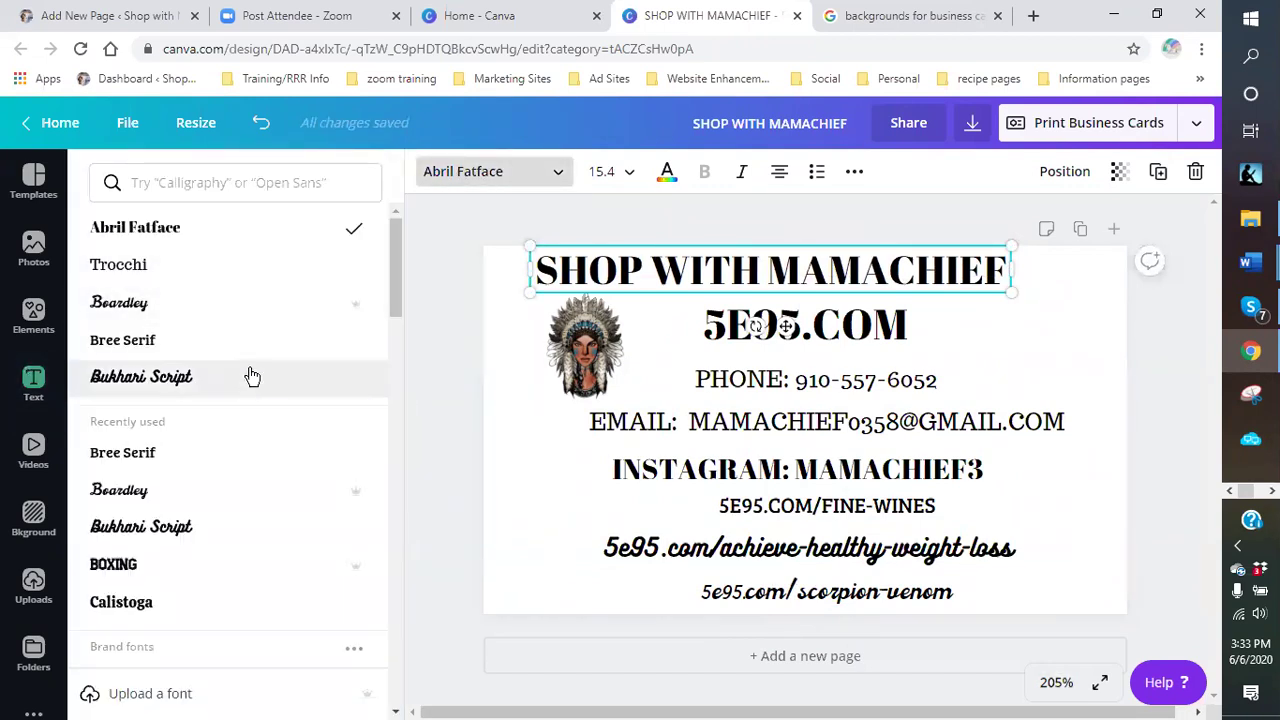
pyautogui.scroll(-3, 244, 410)
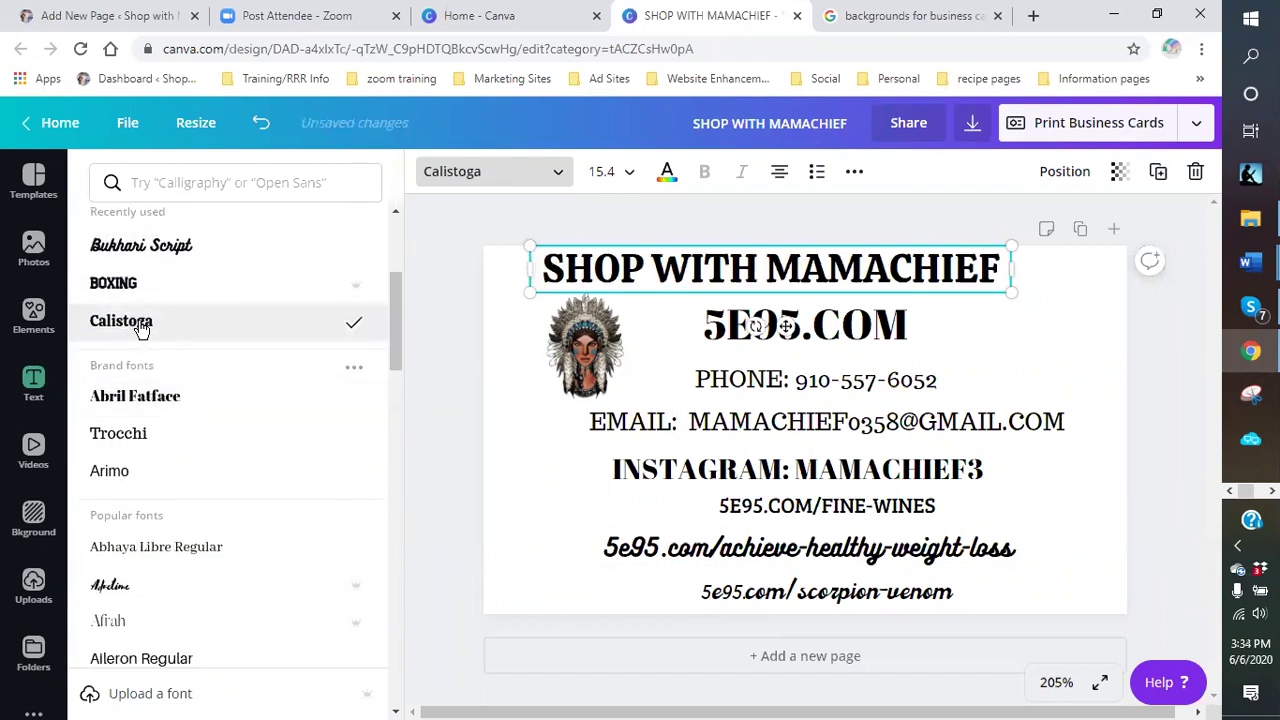
# - Set the 5E95.COM line in Calistoga after trying Boxing
pyautogui.click(954, 329)
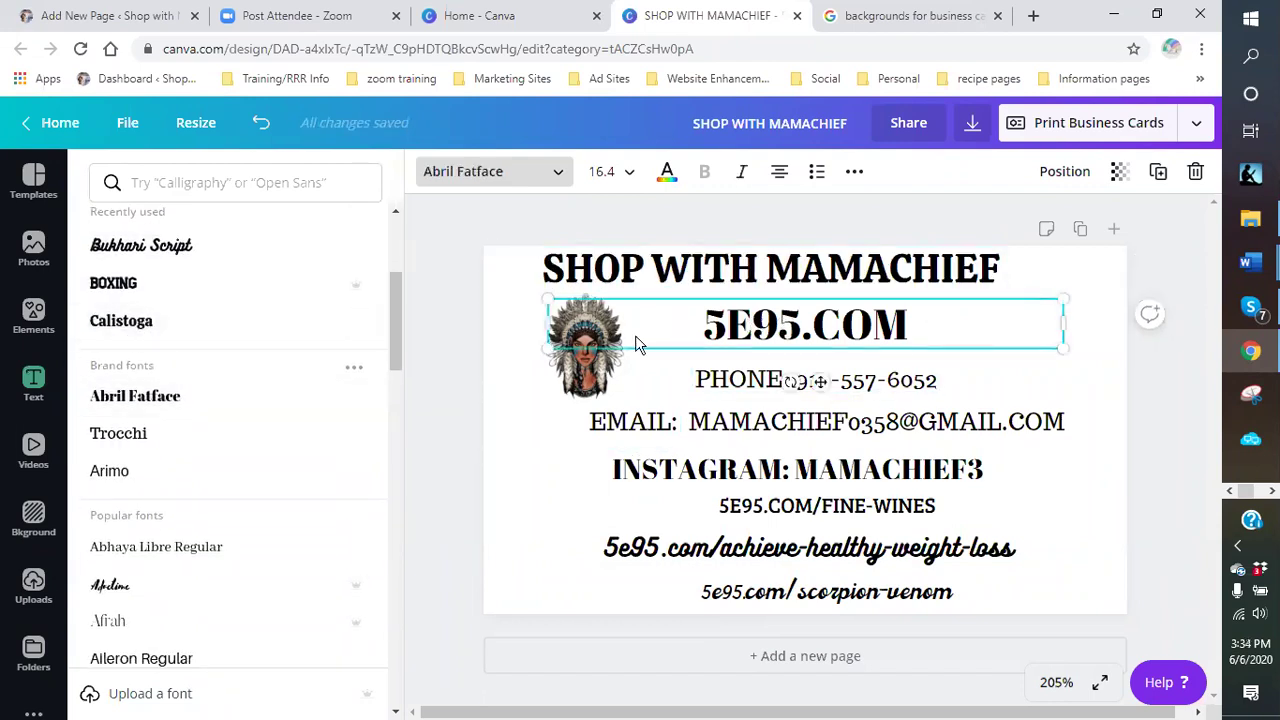
pyautogui.click(134, 293)
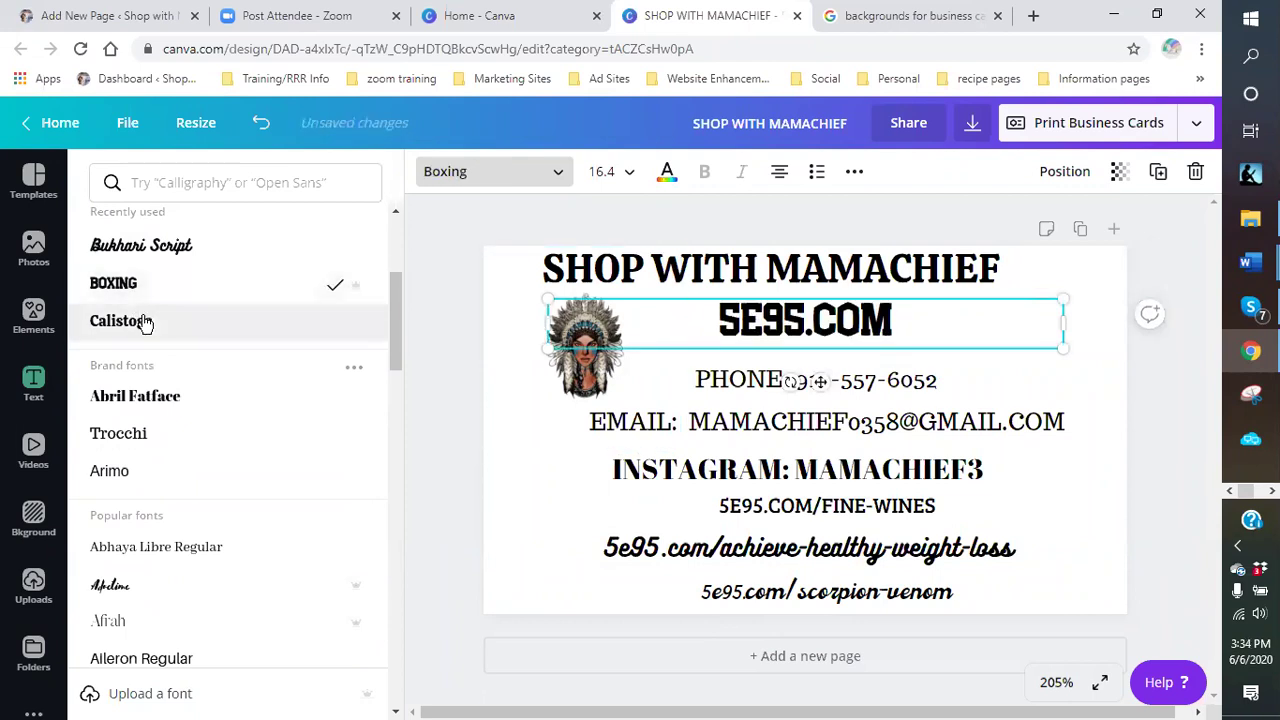
pyautogui.click(145, 332)
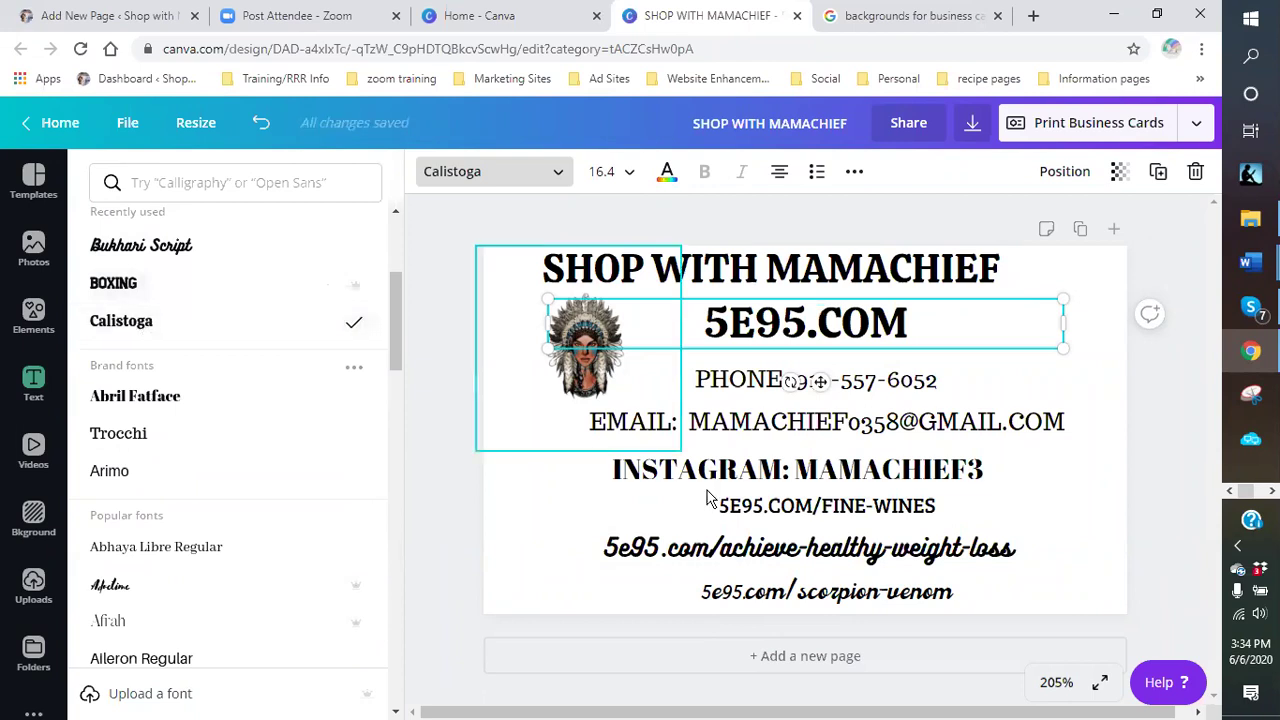
pyautogui.press('Escape')
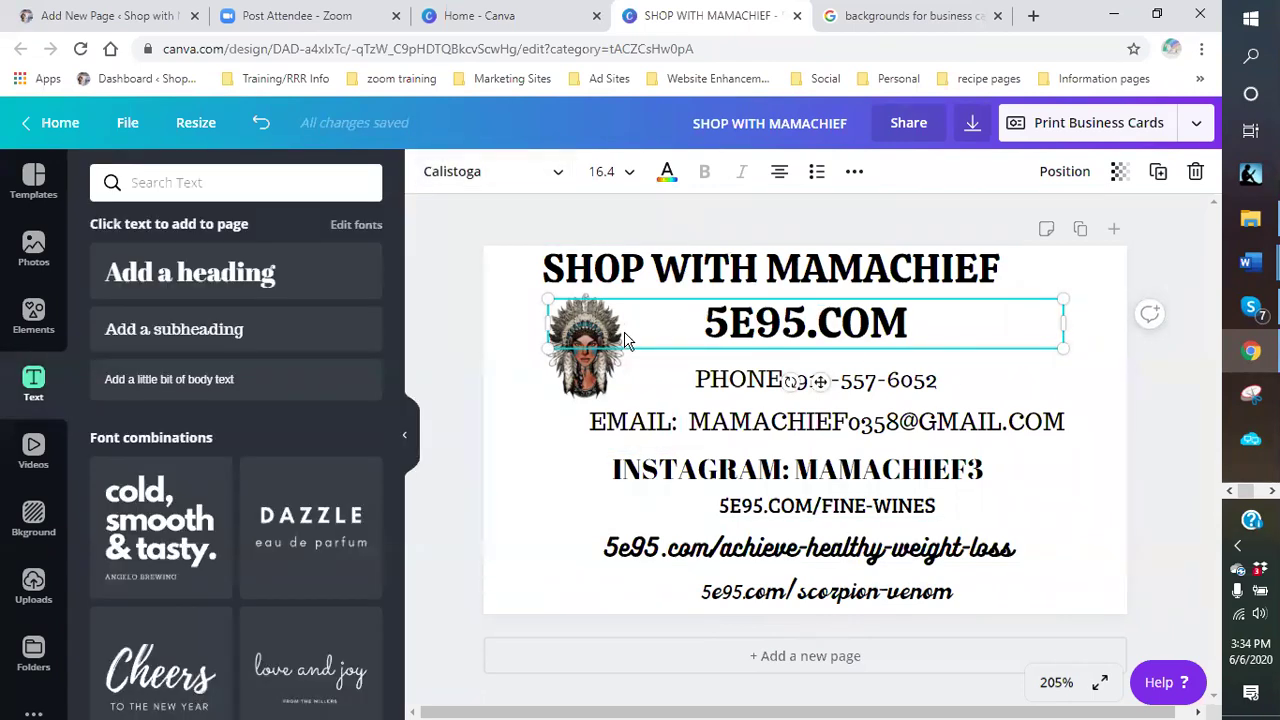
pyautogui.click(517, 429)
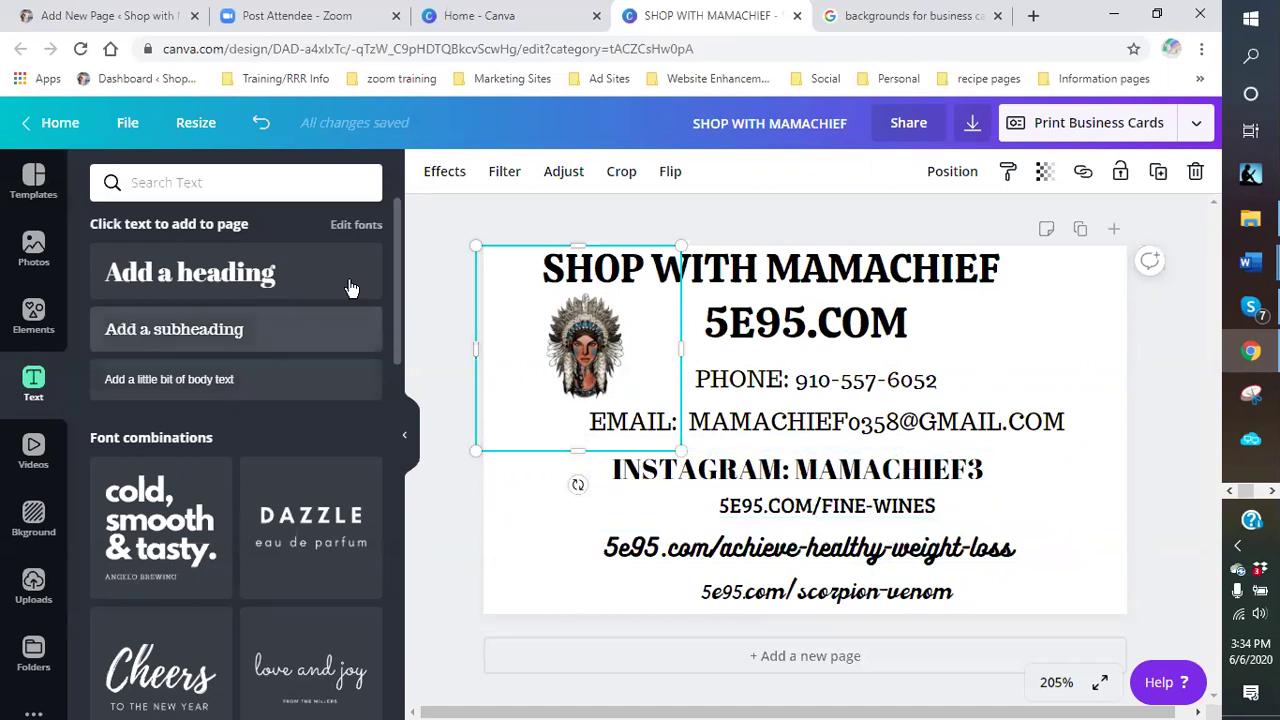
# - Append ' BUSINESS CARD - 6/6/20' to the design title after 'SHOP WITH MAMACHIEF'
pyautogui.click(1078, 347)
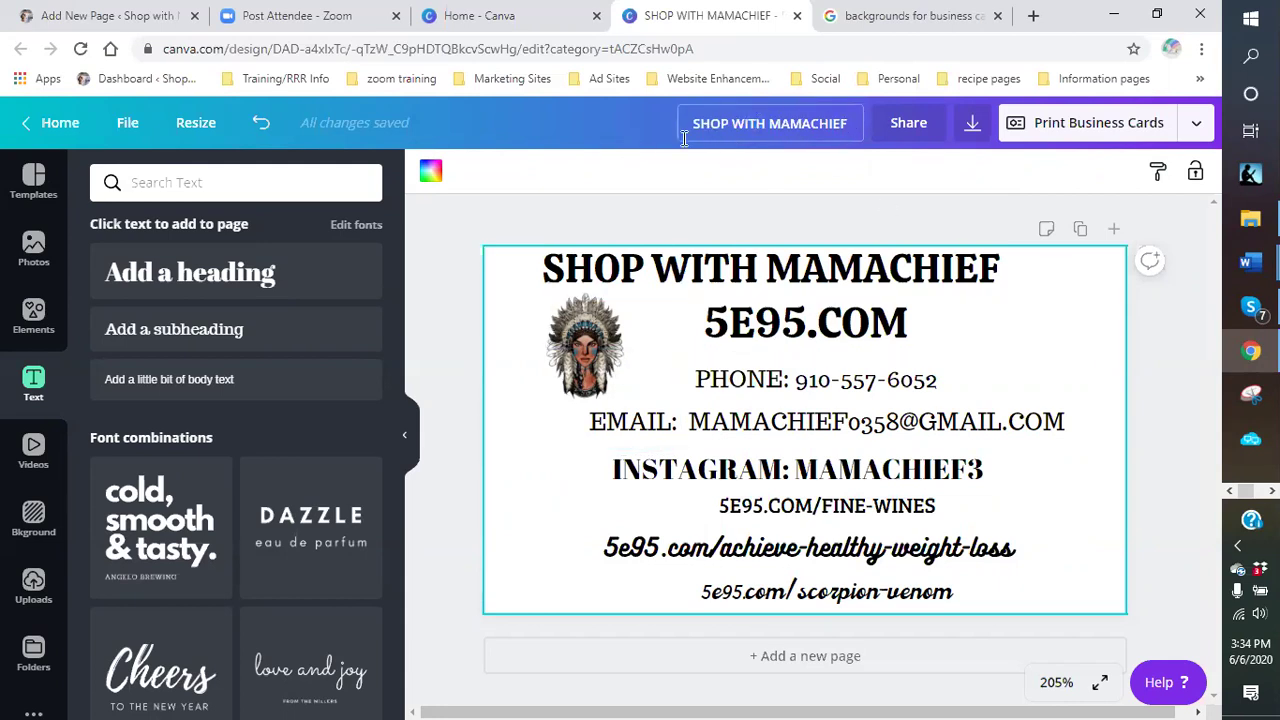
pyautogui.click(850, 122)
pyautogui.write('BUSINESS CARD - 6/6/20')
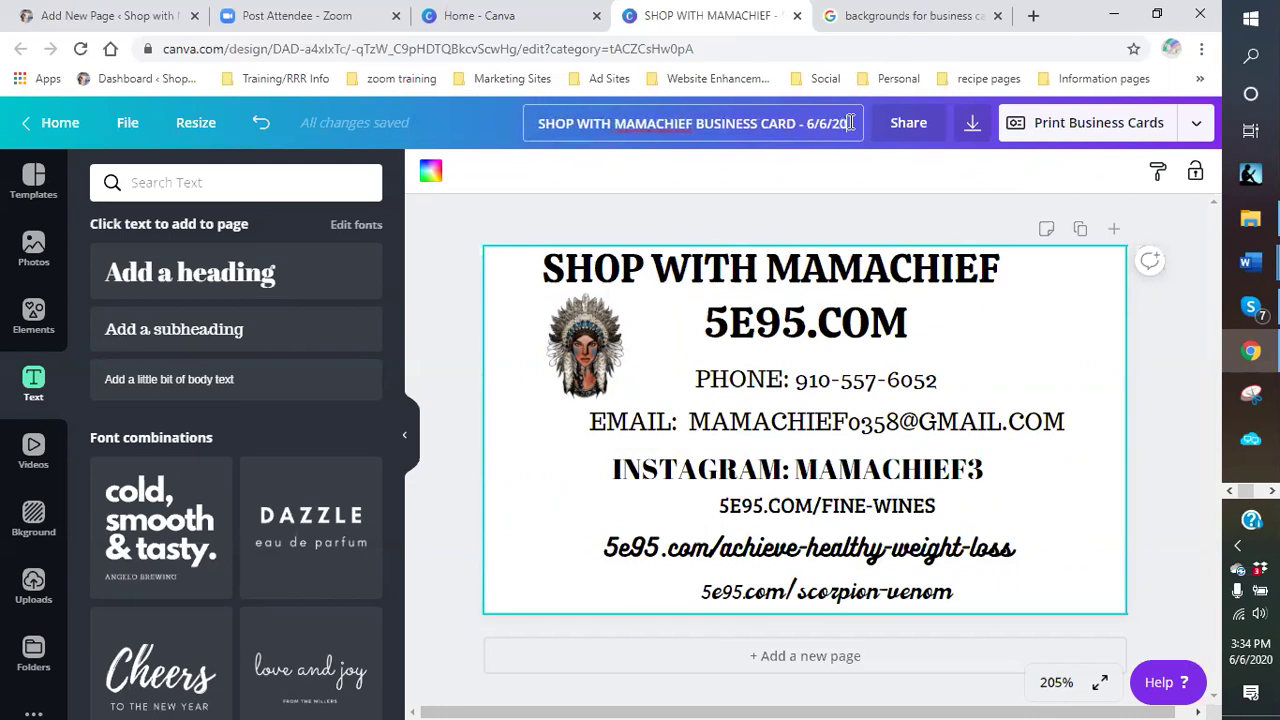
# - Confirm the new title, tilt the PHONE line then level it, and nudge EMAIL
pyautogui.click(862, 207)
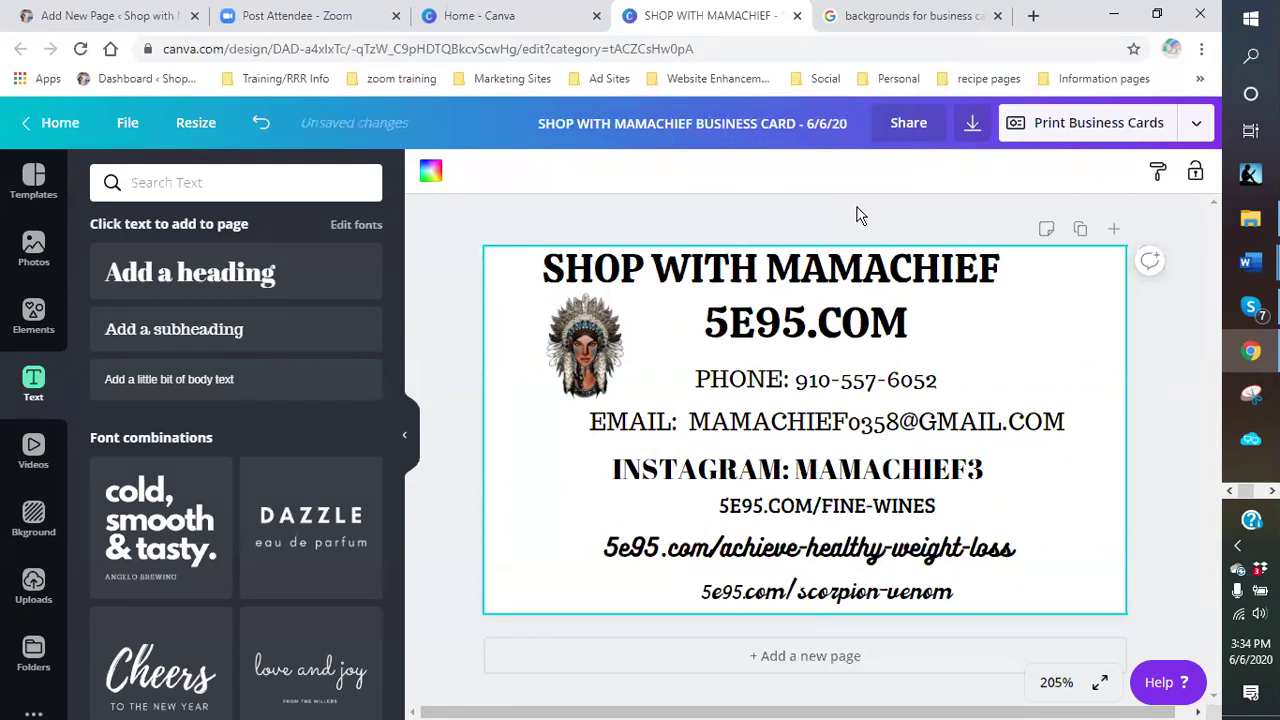
pyautogui.click(815, 391)
pyautogui.moveTo(814, 416); pyautogui.dragTo(809, 440)
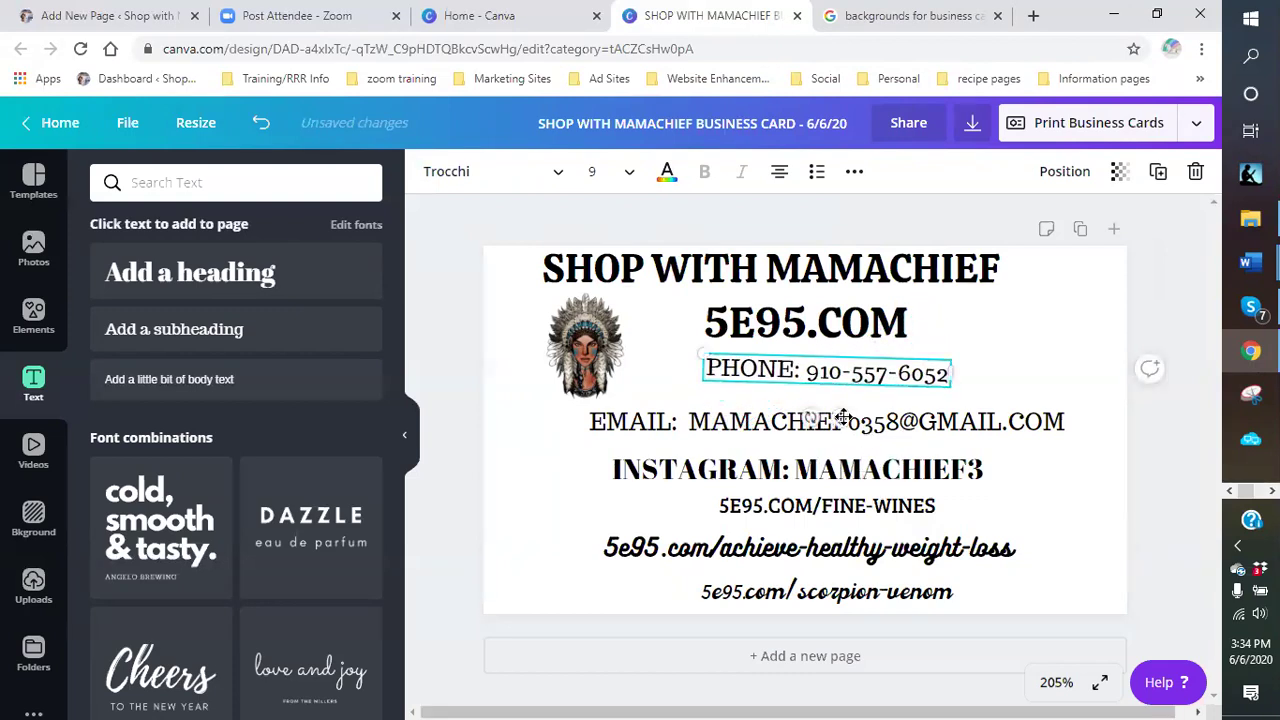
pyautogui.moveTo(812, 420); pyautogui.dragTo(761, 475)
pyautogui.click(780, 421)
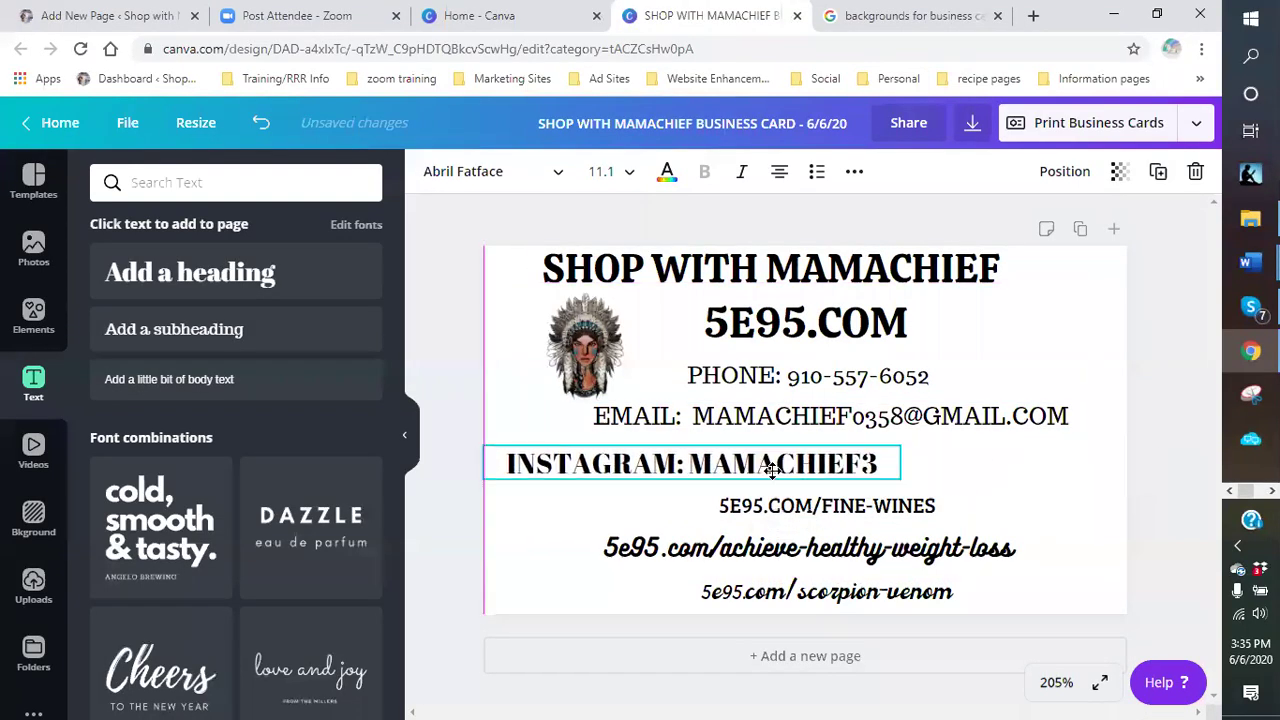
# - Shift INSTAGRAM right to centre it and realign the FINE-WINES line beneath it
pyautogui.moveTo(832, 512); pyautogui.dragTo(907, 515)
pyautogui.moveTo(785, 470); pyautogui.dragTo(785, 459)
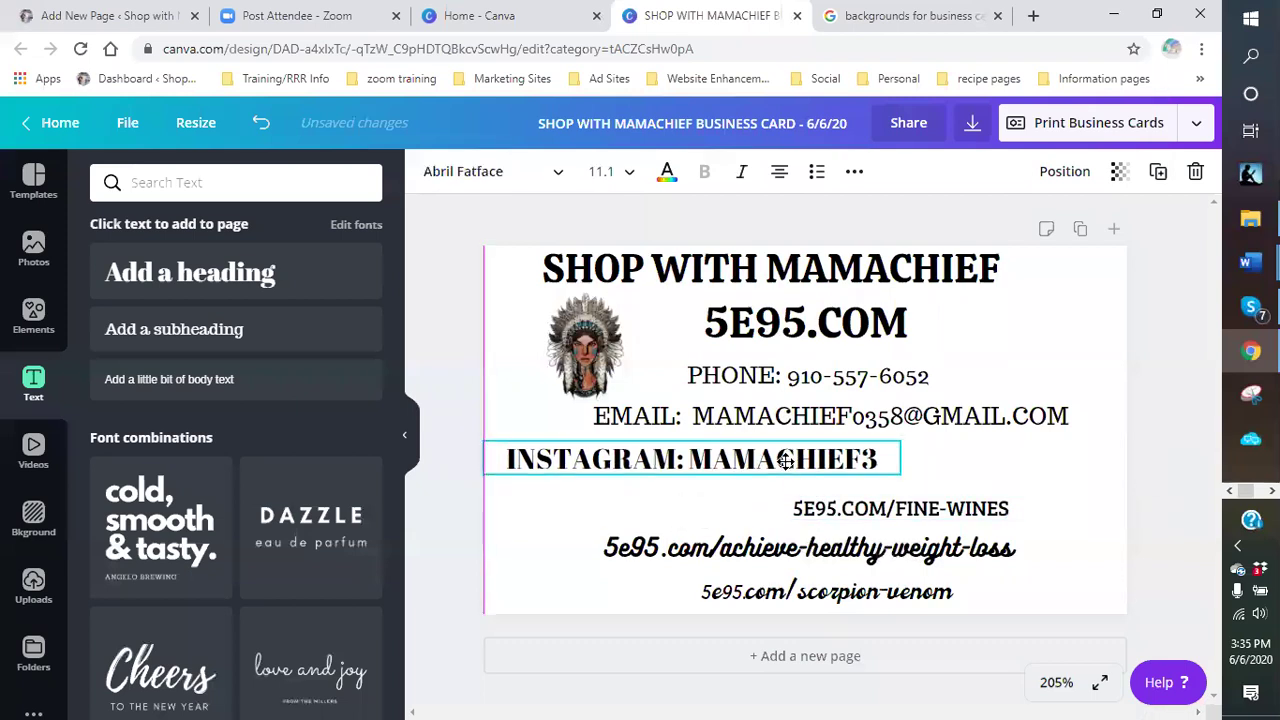
pyautogui.click(1022, 490)
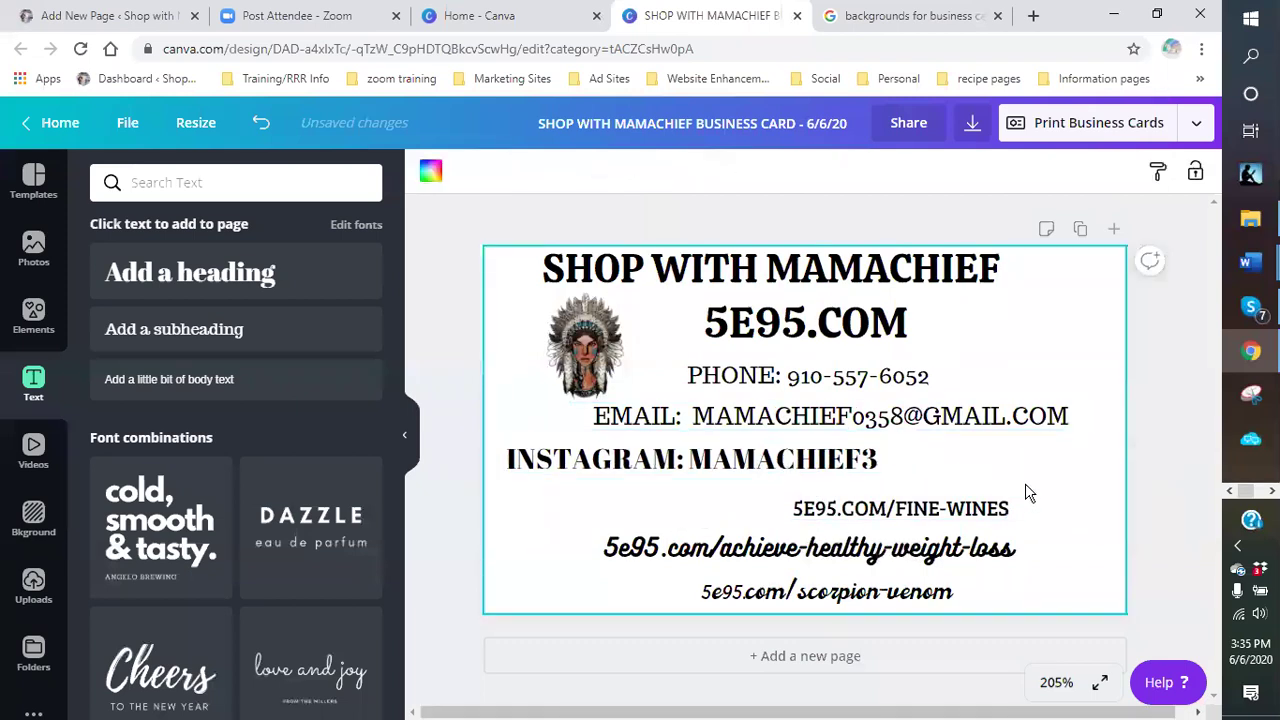
pyautogui.moveTo(771, 471); pyautogui.dragTo(882, 464)
pyautogui.moveTo(861, 508); pyautogui.dragTo(802, 504)
pyautogui.click(1057, 537)
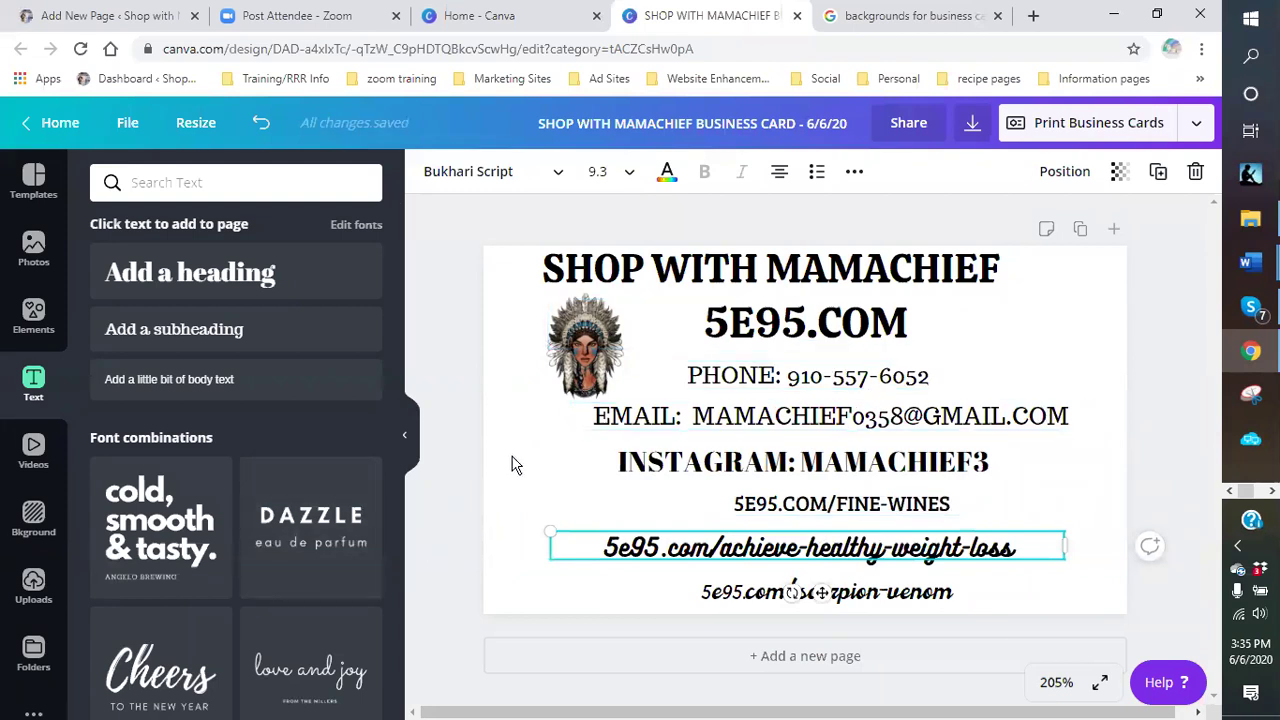
pyautogui.click(1199, 124)
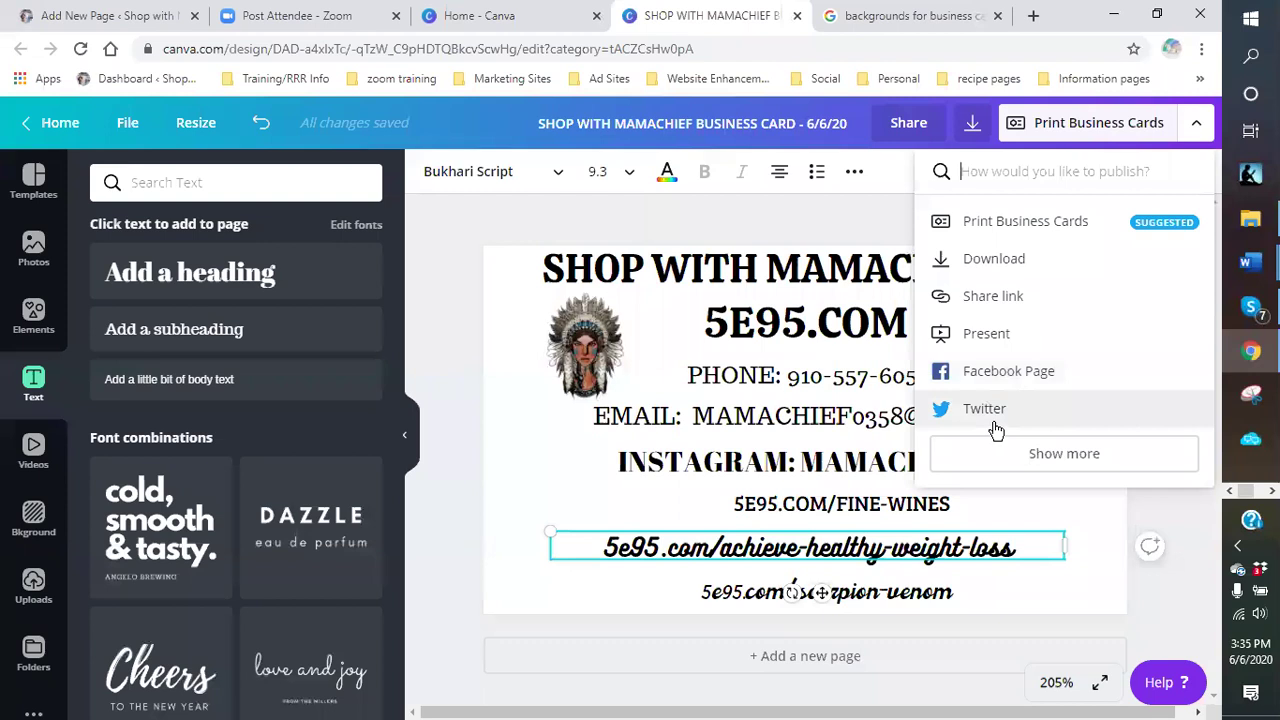
pyautogui.click(1105, 454)
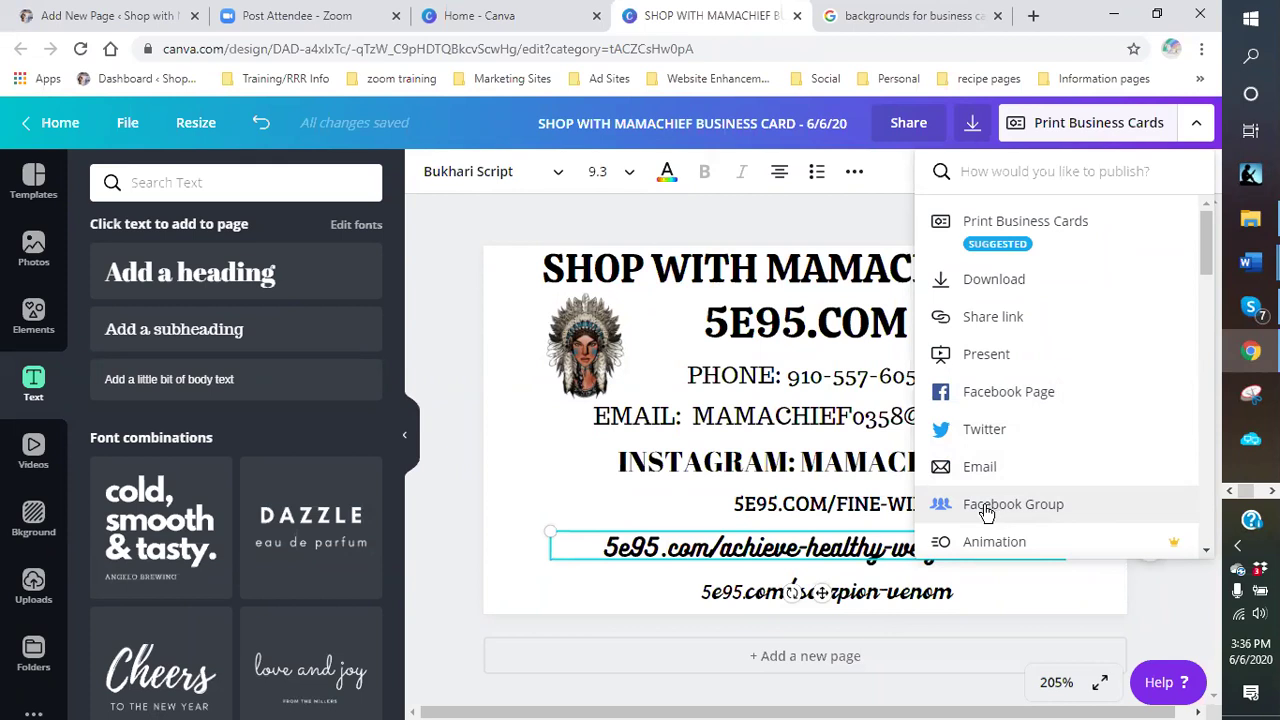
pyautogui.click(578, 482)
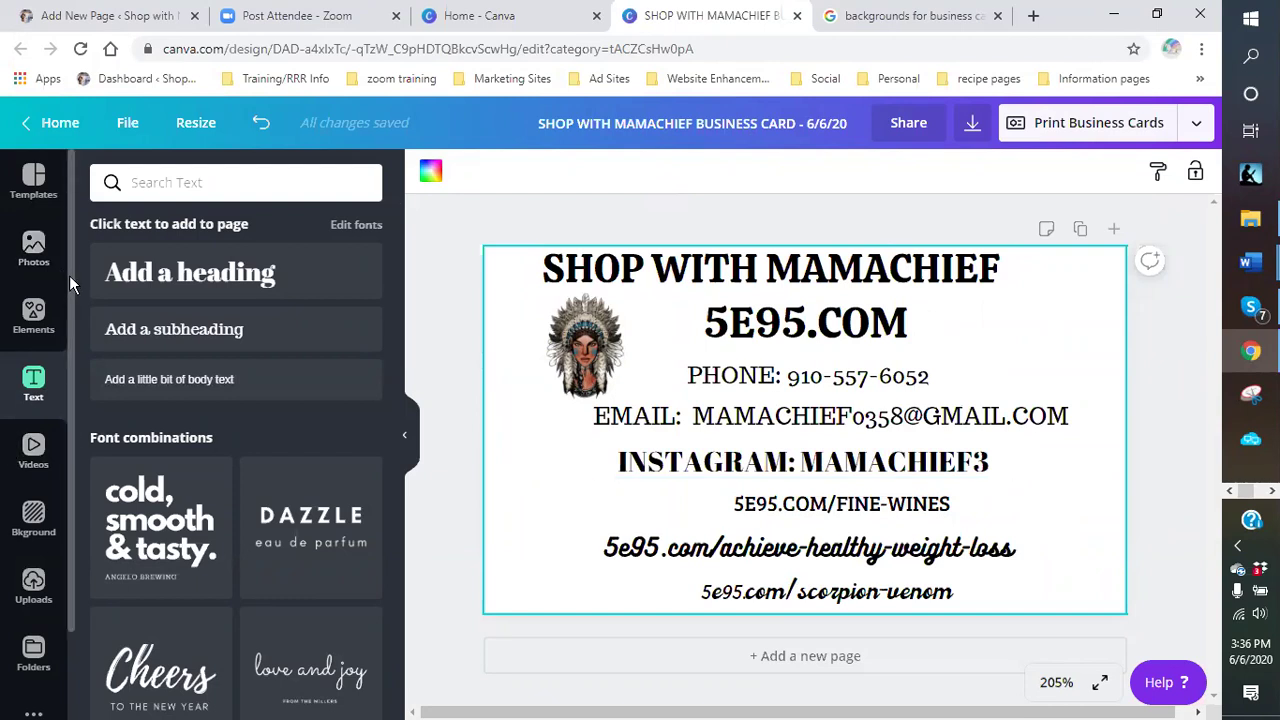
# - Apply the pink thumbnail under Background Patterns as the business card's background
pyautogui.scroll(-1, 69, 280)
pyautogui.moveTo(71, 298); pyautogui.dragTo(71, 373)
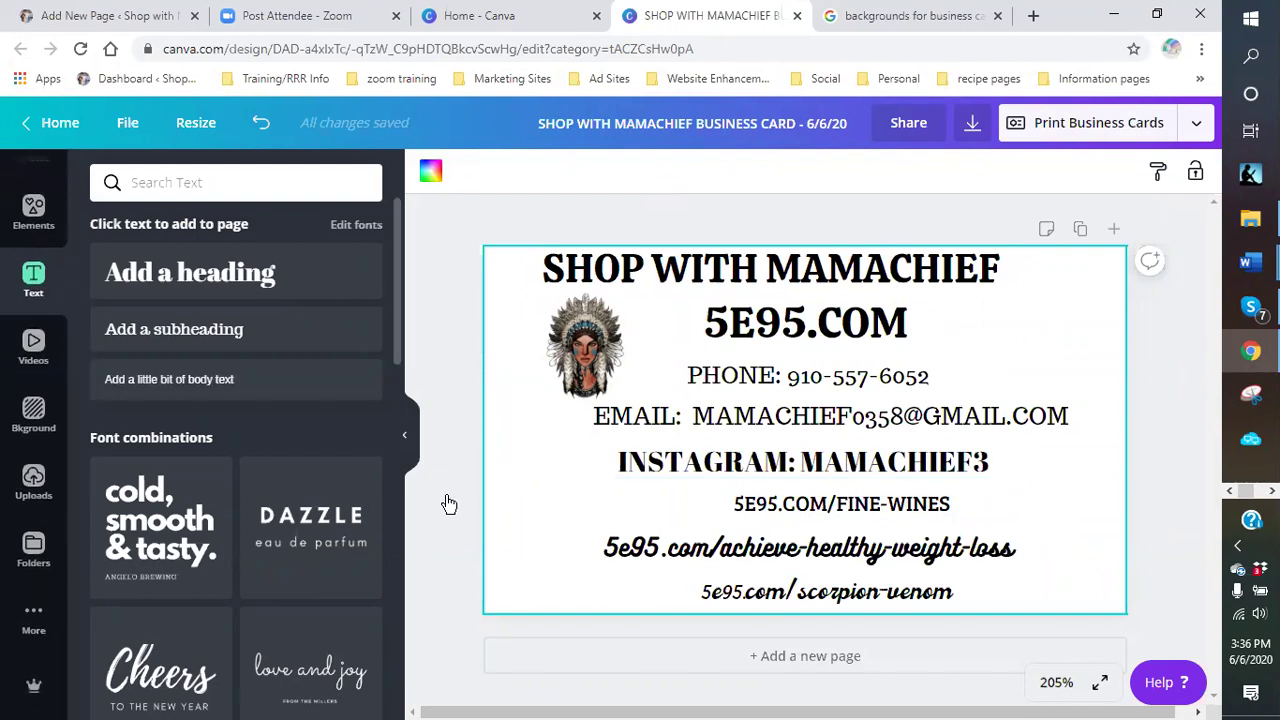
pyautogui.click(26, 428)
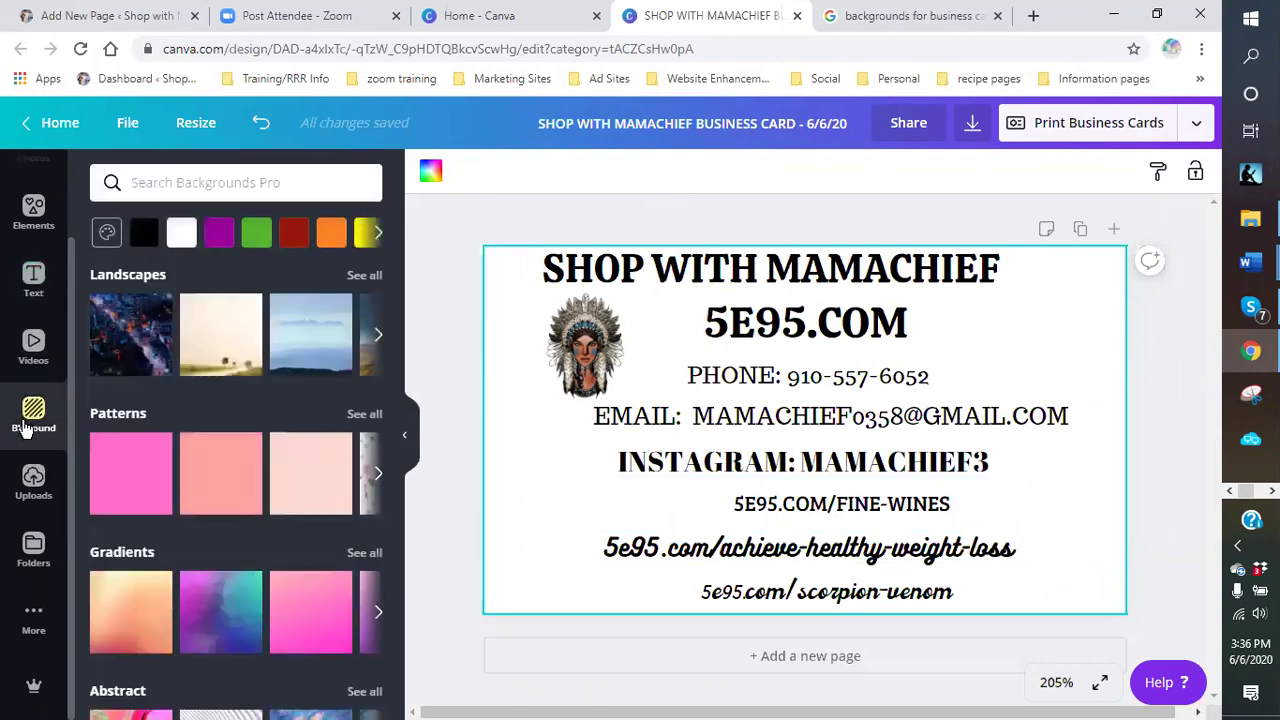
pyautogui.click(118, 492)
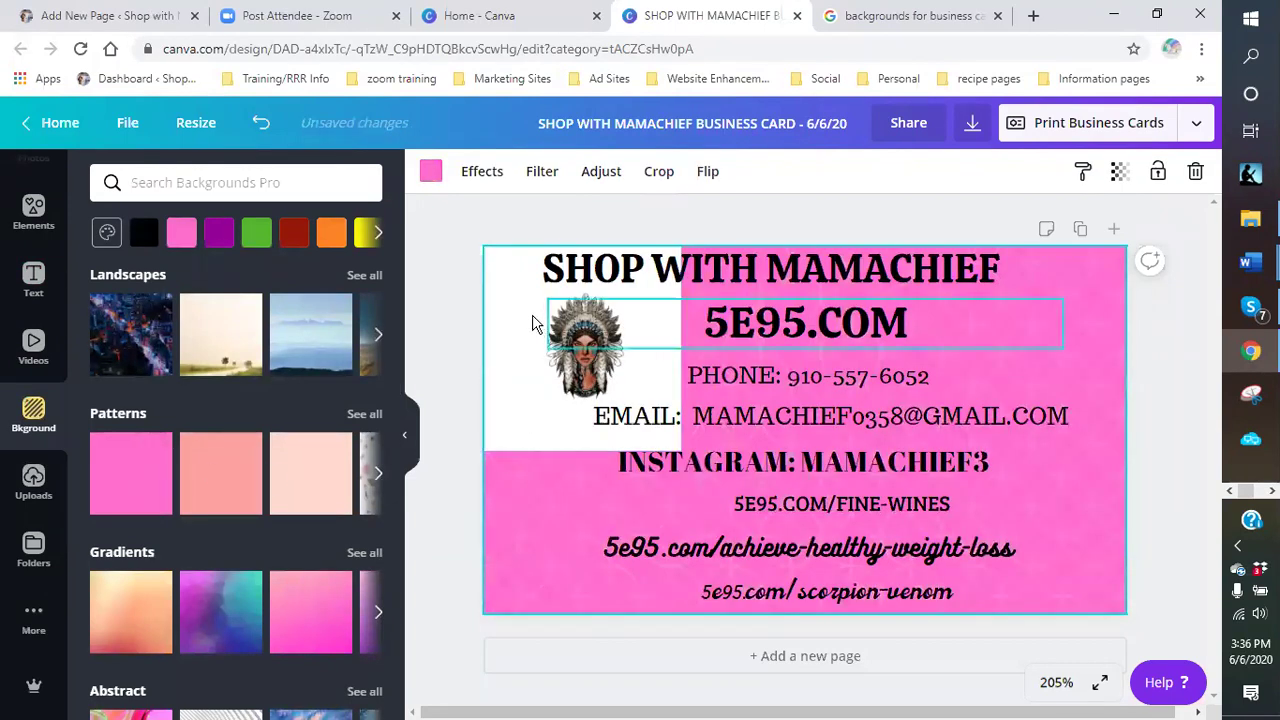
pyautogui.click(474, 178)
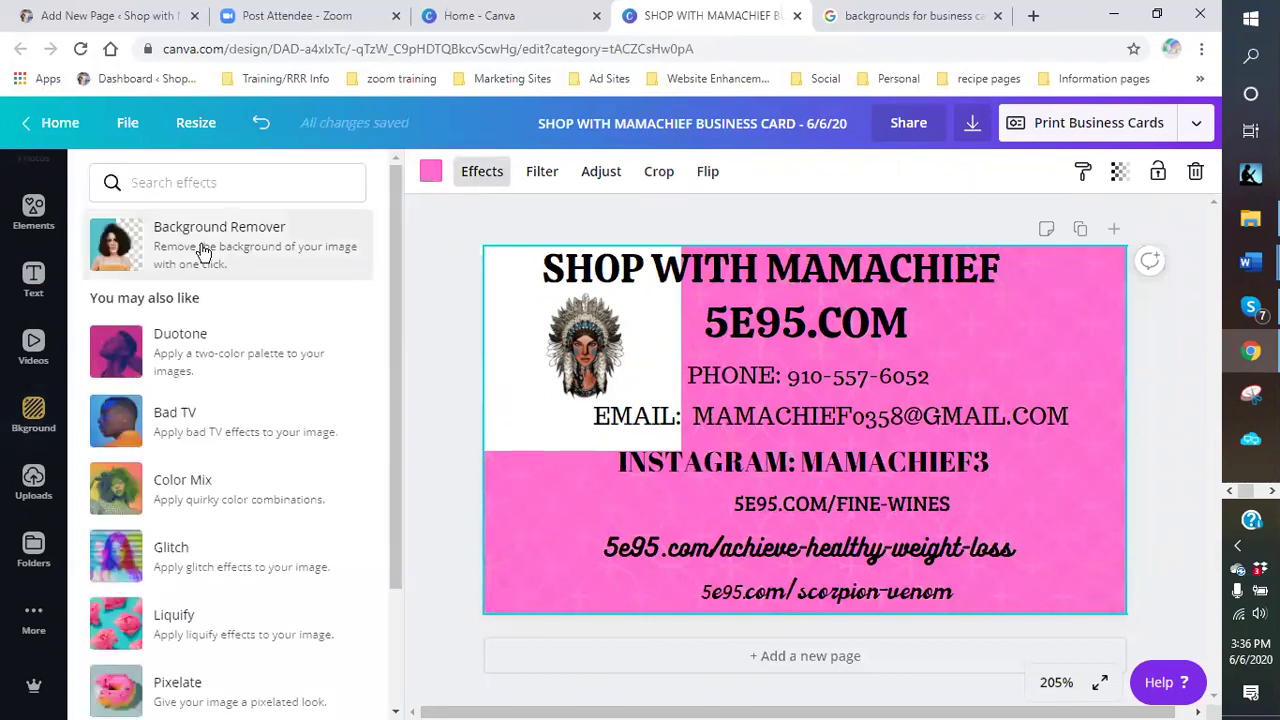
# - Dismiss the card background-detection error, then run Background Remover on the headdress image
pyautogui.click(203, 250)
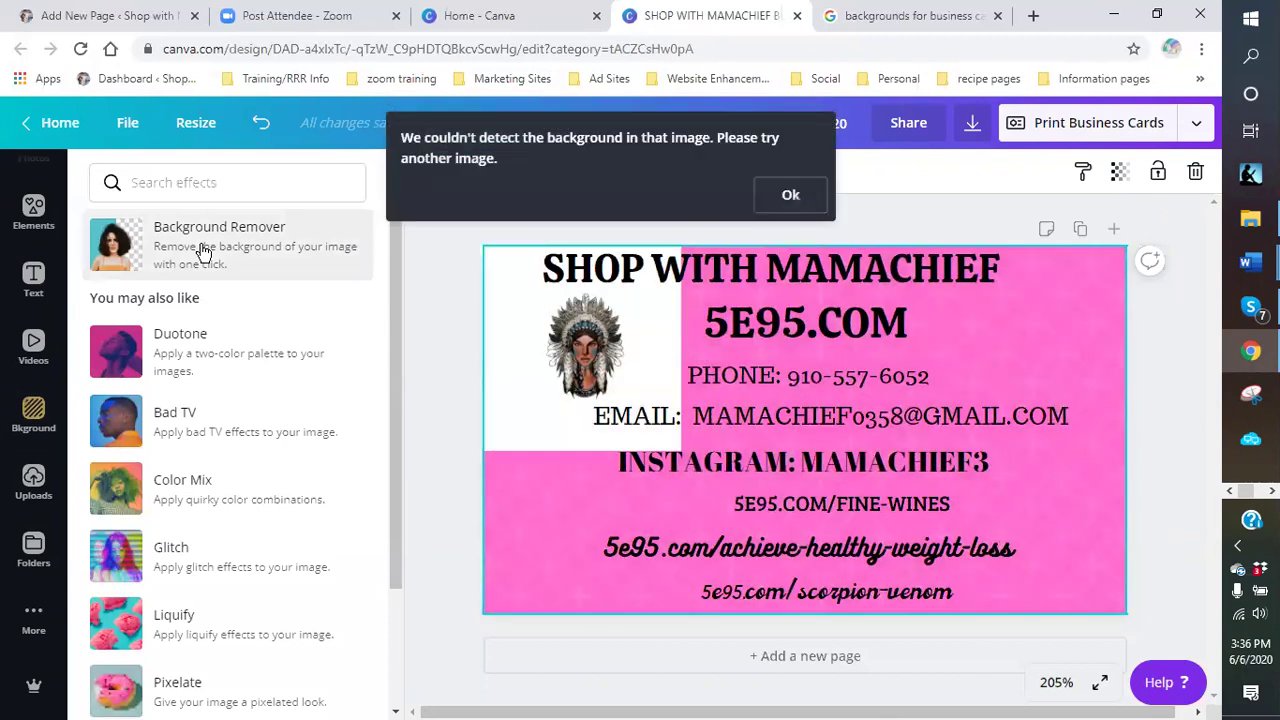
pyautogui.click(789, 194)
pyautogui.click(639, 316)
pyautogui.click(509, 357)
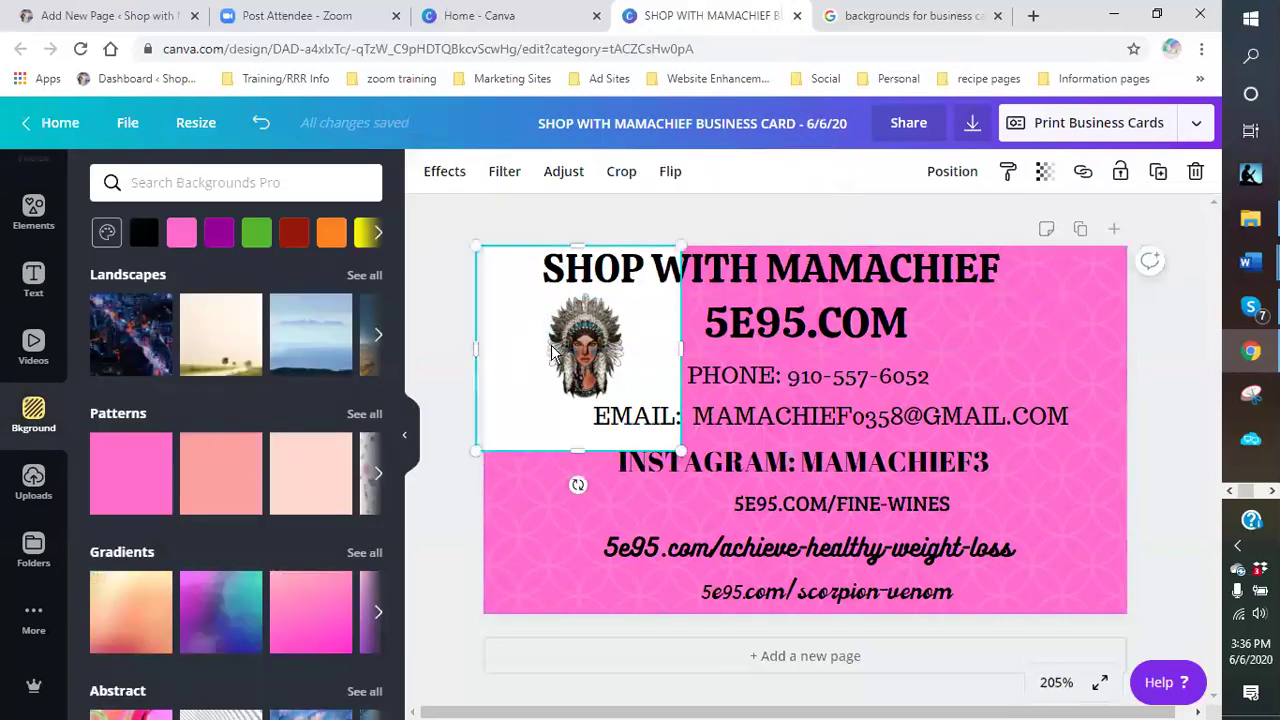
pyautogui.click(440, 172)
pyautogui.click(203, 258)
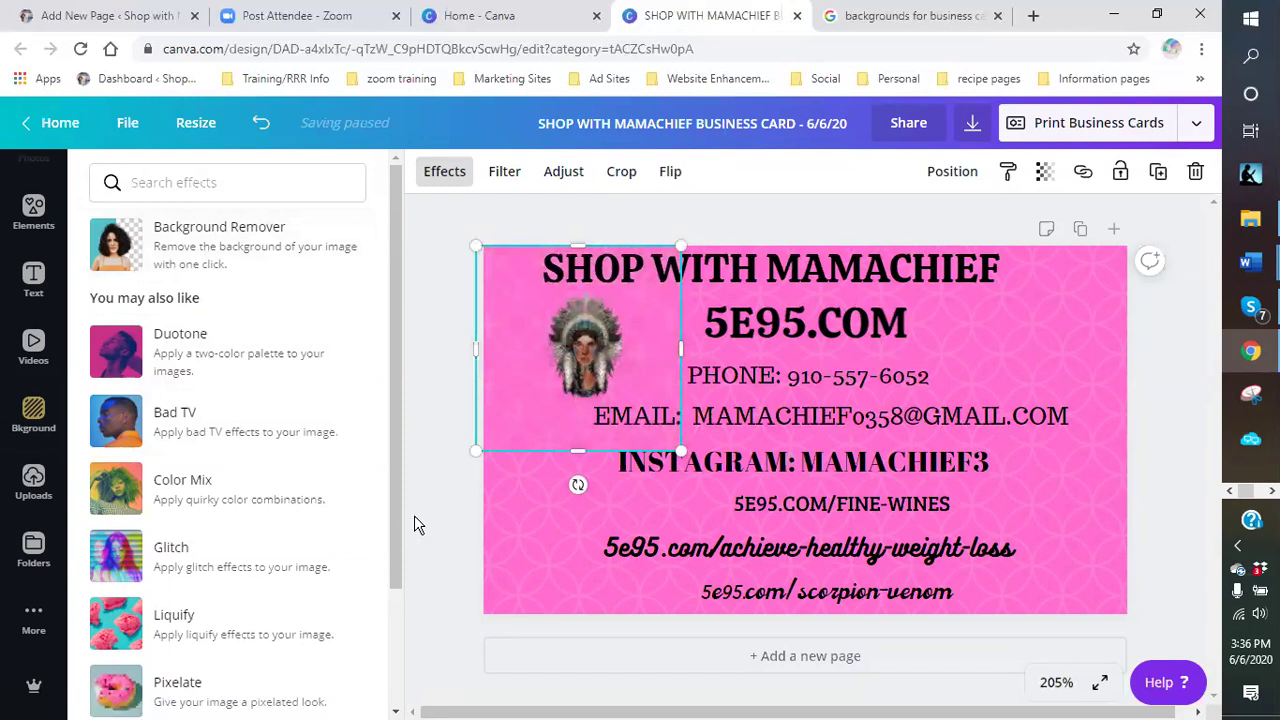
pyautogui.click(518, 537)
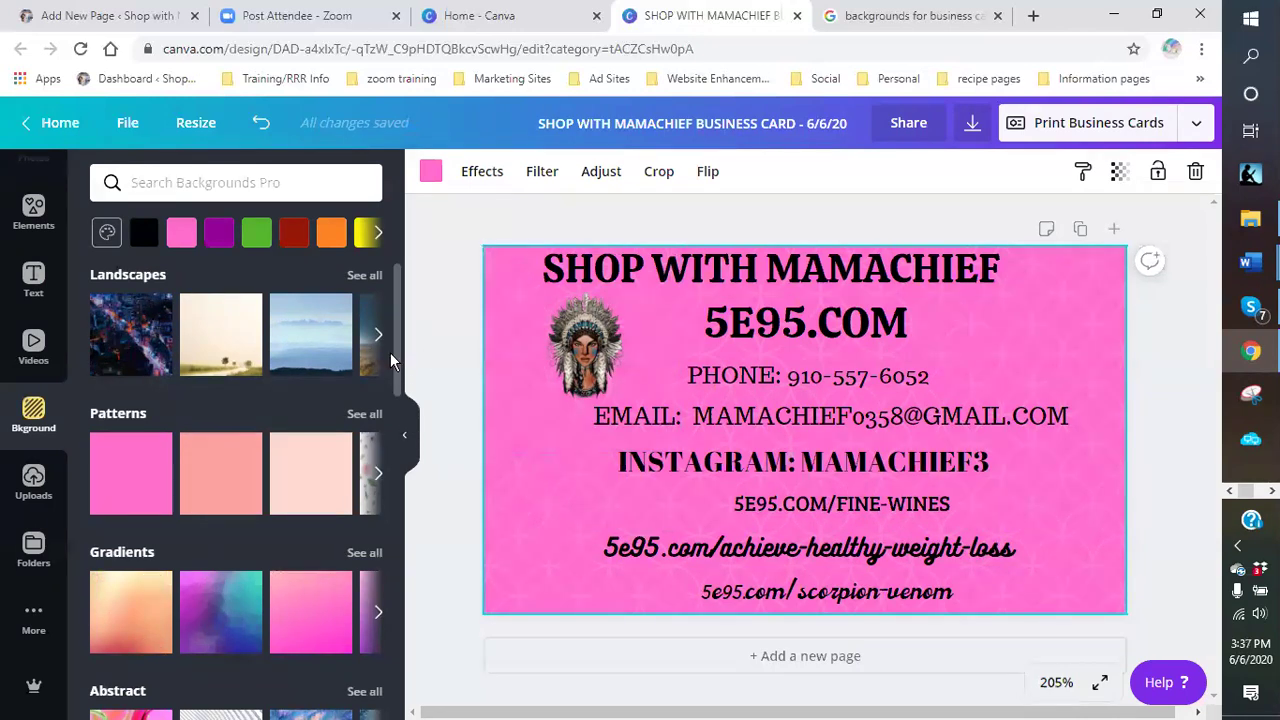
# - Scroll the Background panel through its Textures, Landscapes and Patterns categories
pyautogui.scroll(-3, 400, 378)
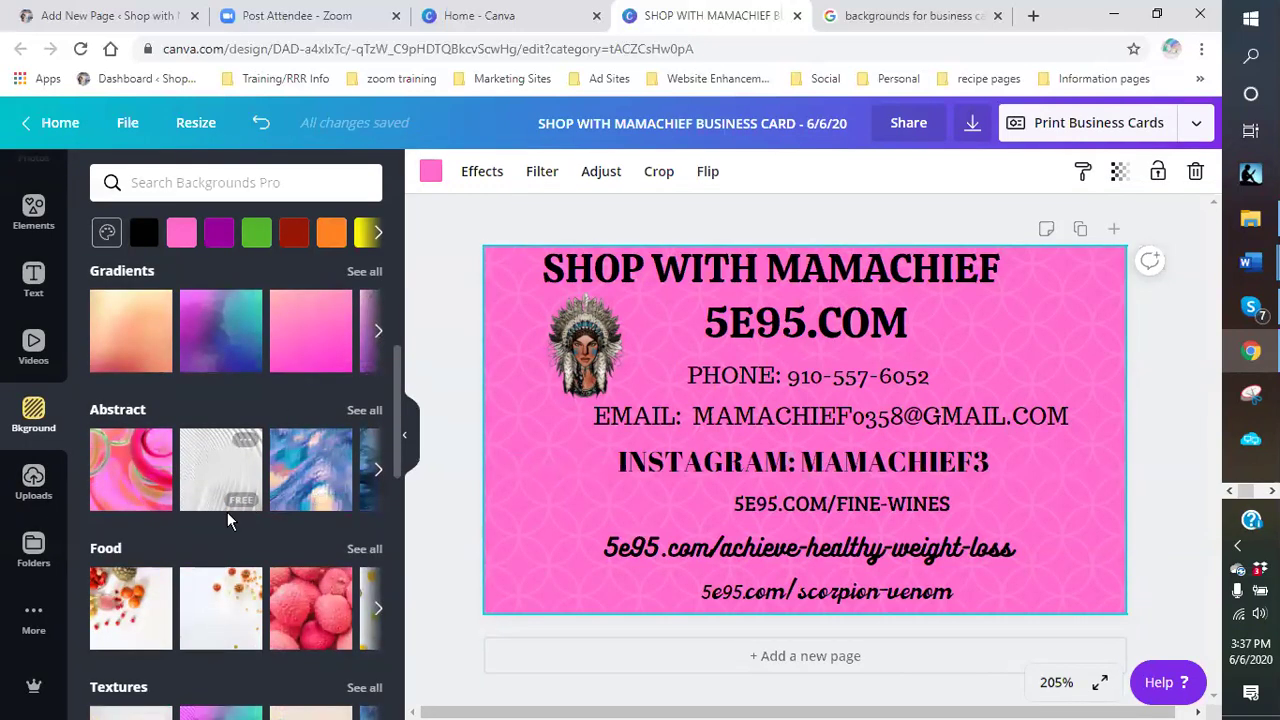
pyautogui.scroll(-2, 303, 322)
pyautogui.scroll(2, 300, 349)
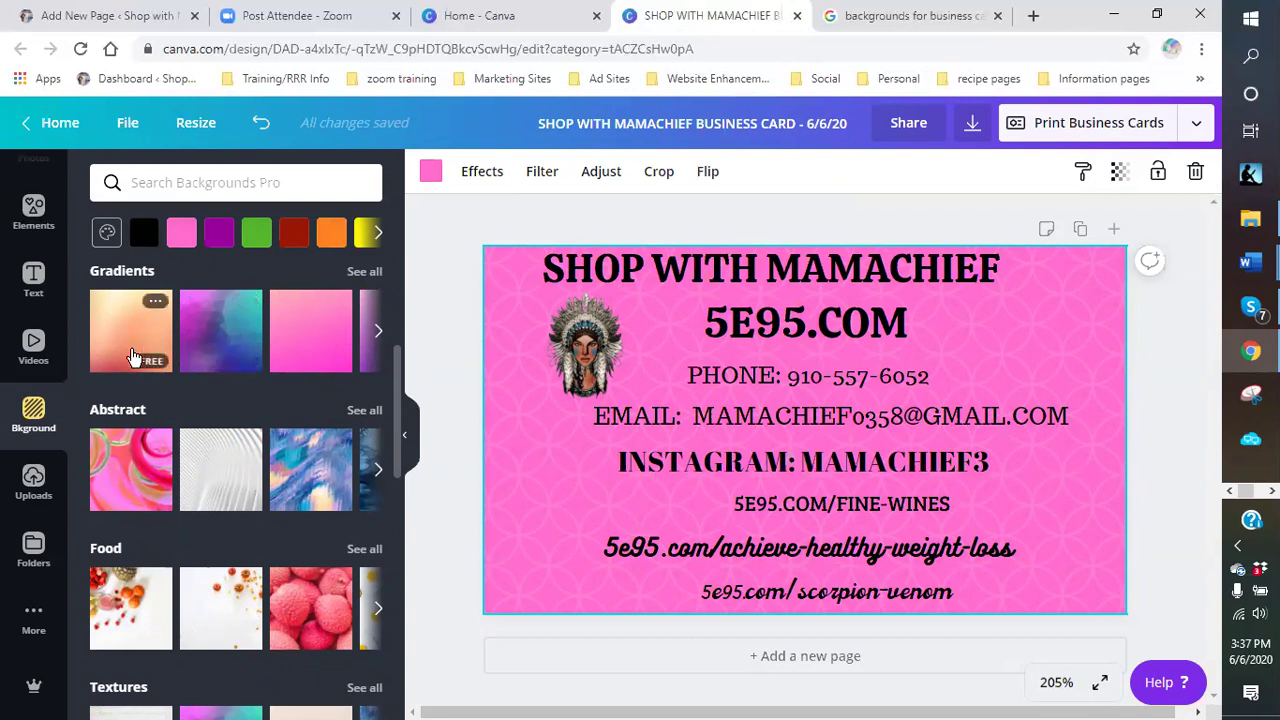
pyautogui.scroll(-3, 306, 497)
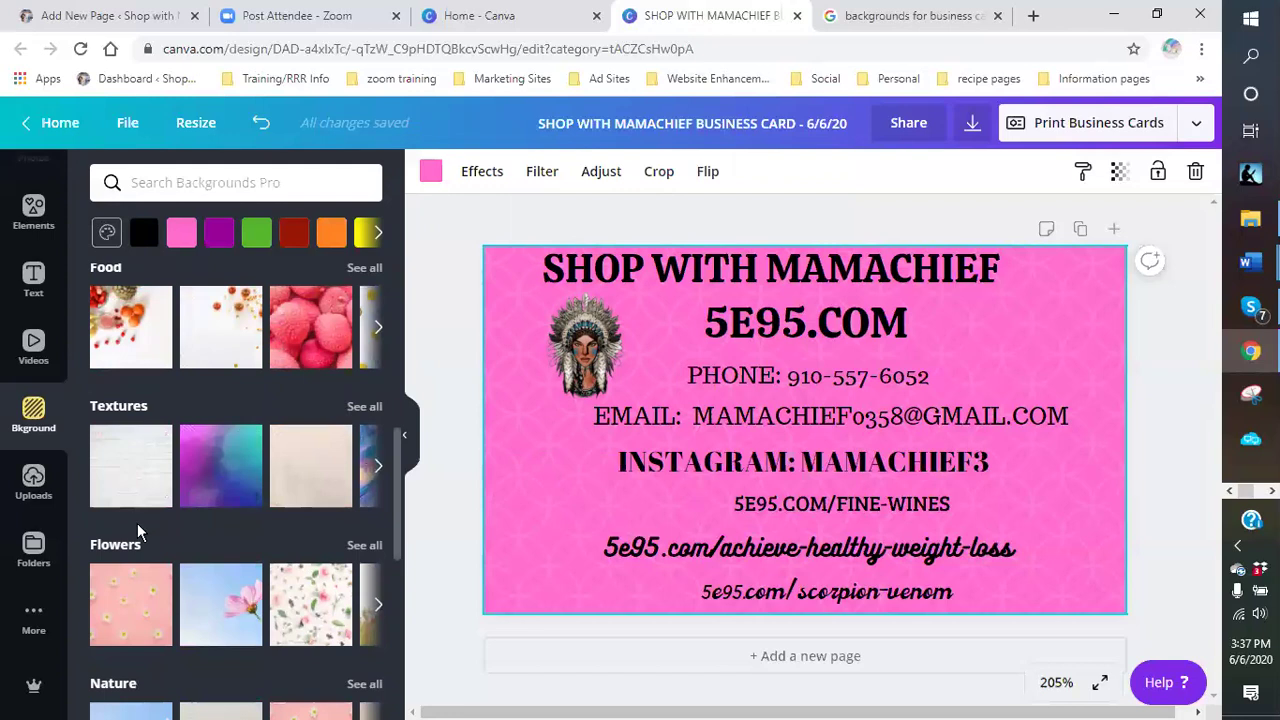
pyautogui.scroll(3, 150, 510)
pyautogui.scroll(3, 160, 500)
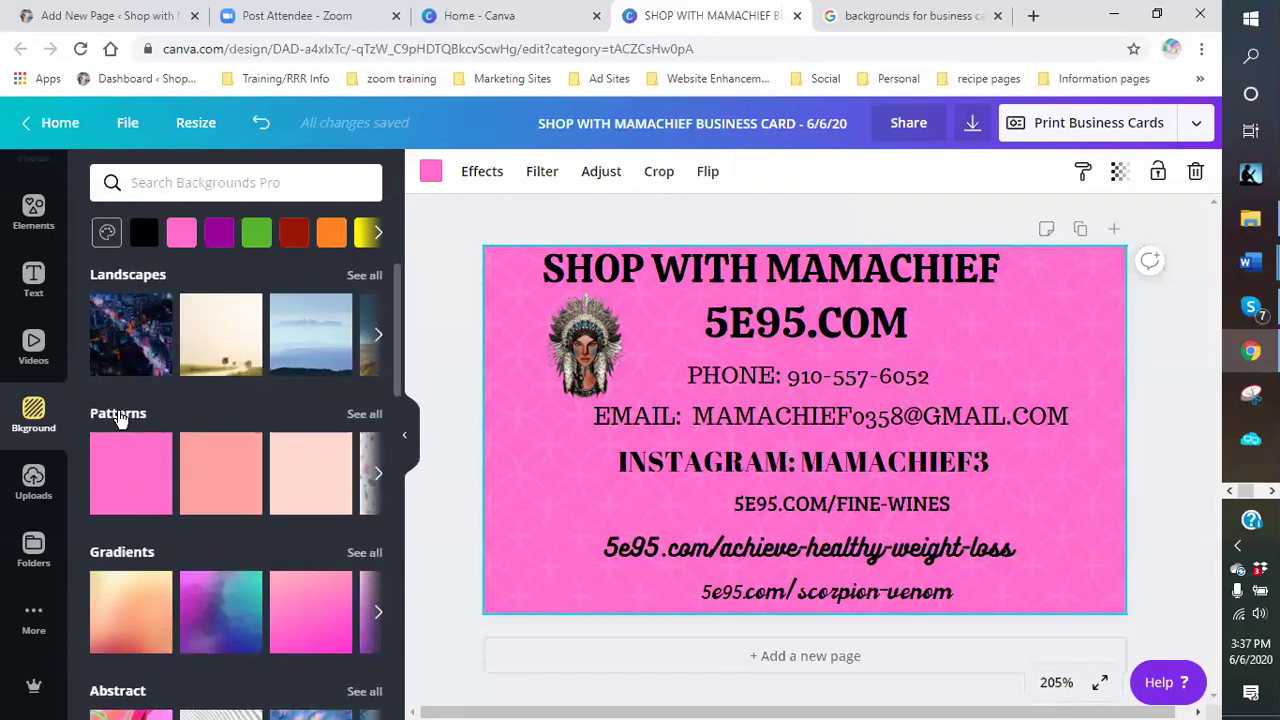
# - Test pink, purple, dark red, green and orange backgrounds, then delete the background
pyautogui.click(118, 416)
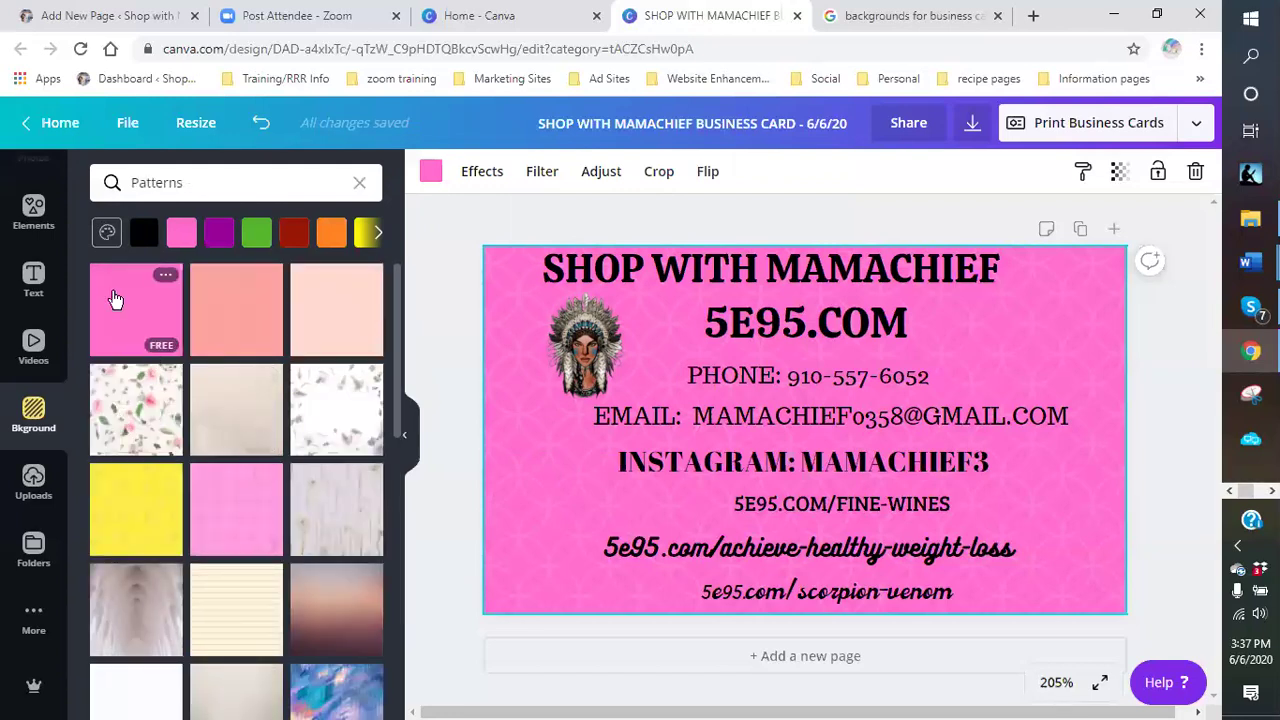
pyautogui.click(182, 234)
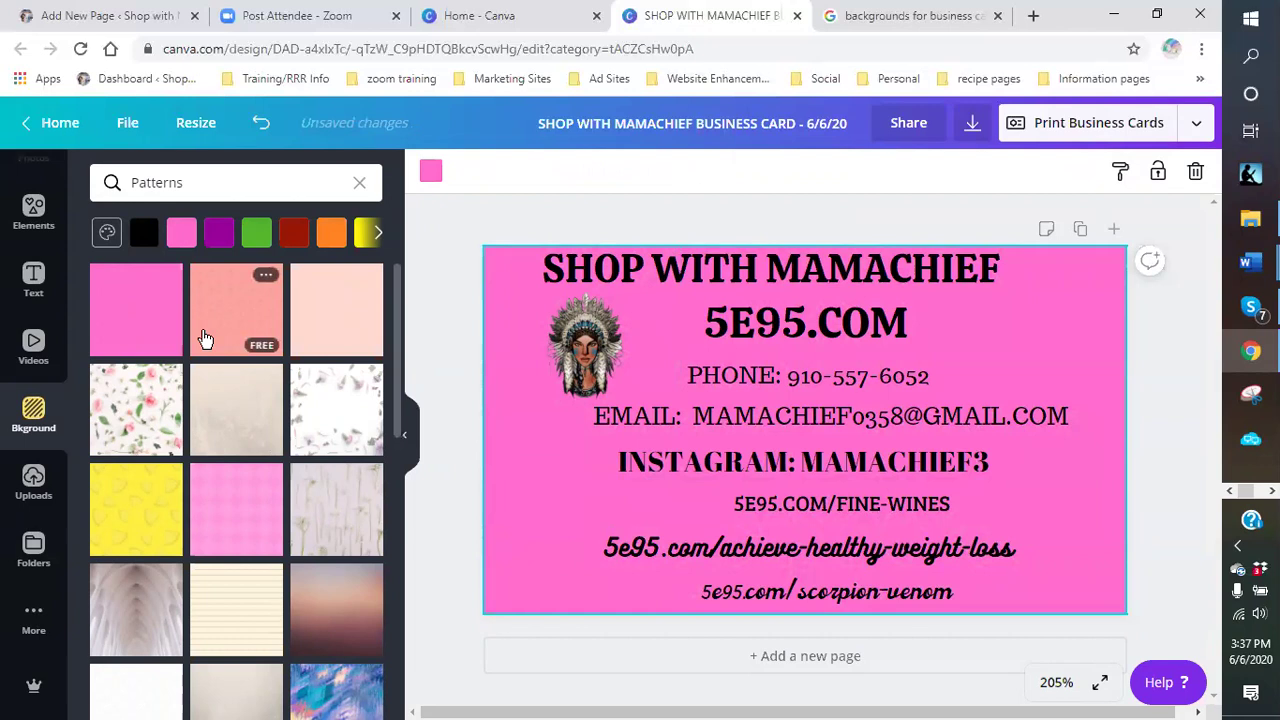
pyautogui.click(218, 236)
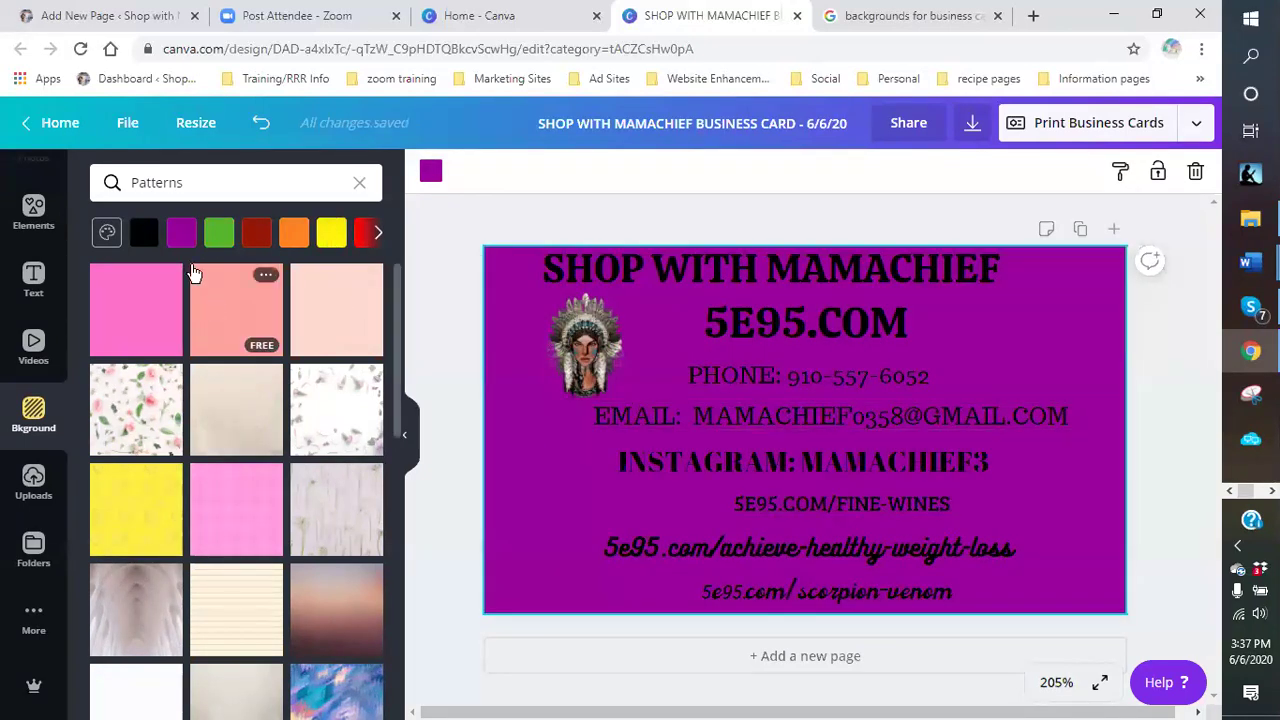
pyautogui.click(255, 235)
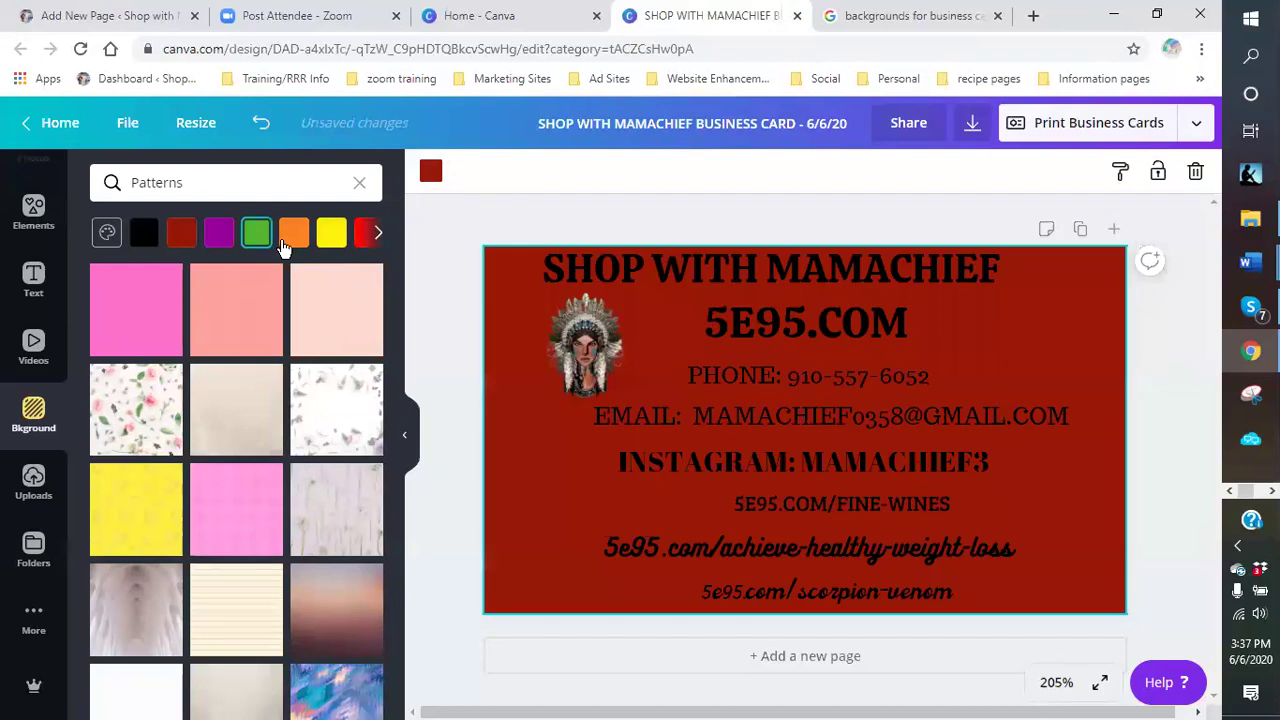
pyautogui.click(257, 235)
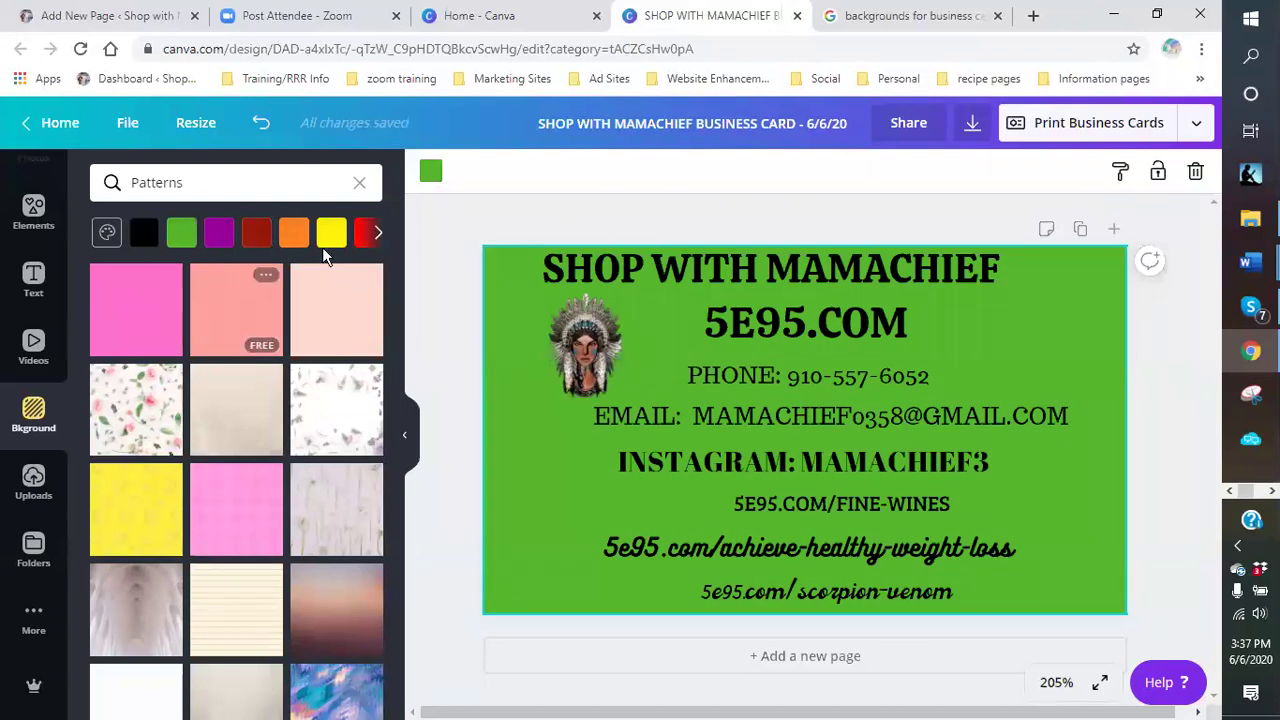
pyautogui.click(300, 237)
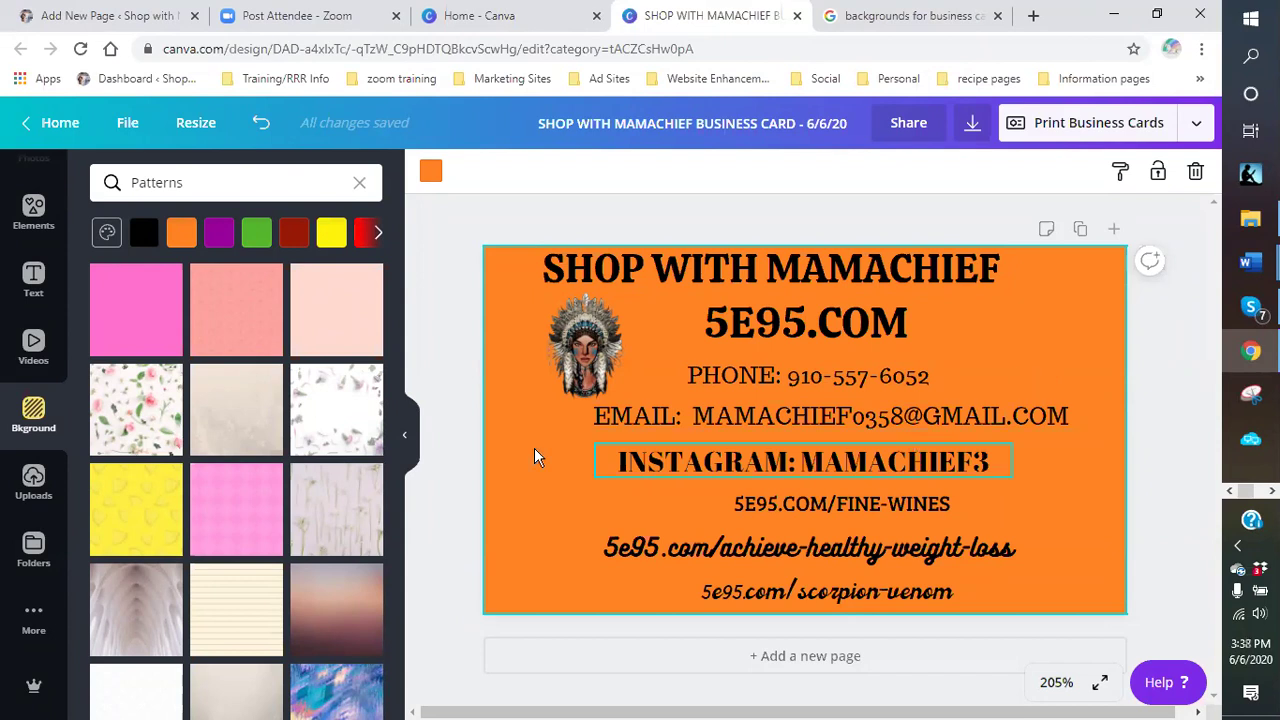
pyautogui.click(1195, 172)
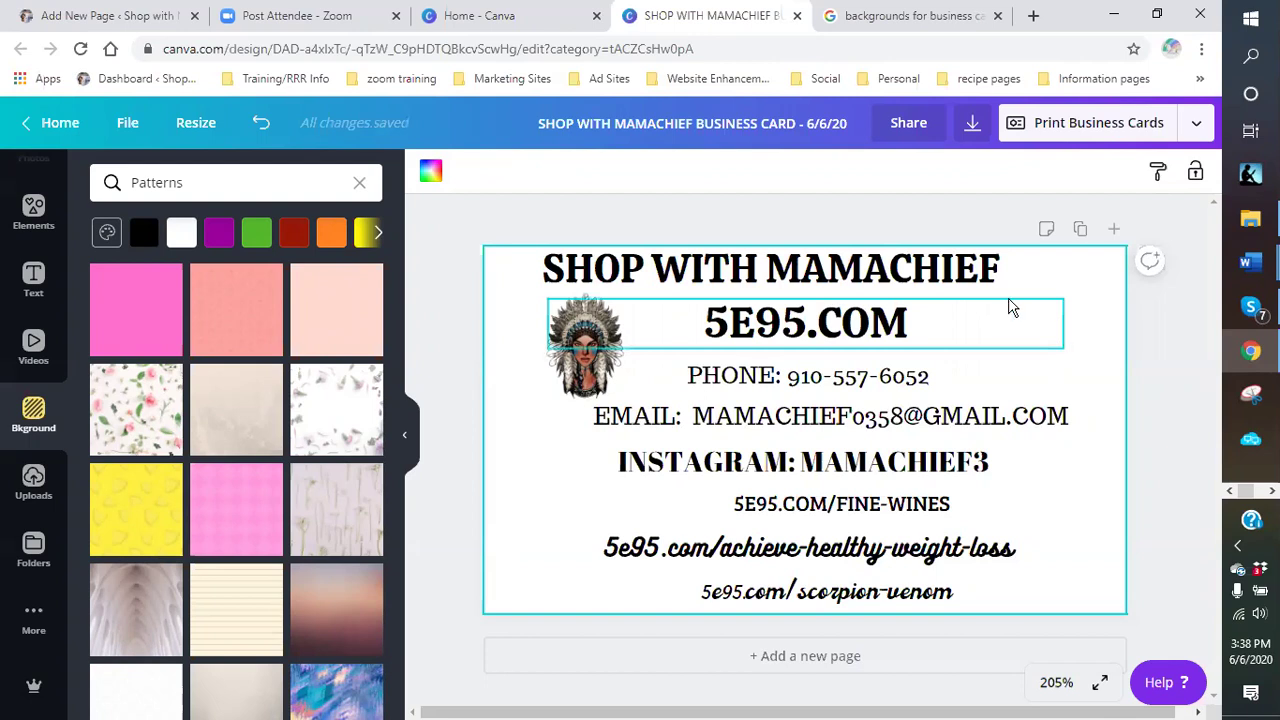
# - Download the card as a PDF Print file and close the print promotion
pyautogui.click(1194, 126)
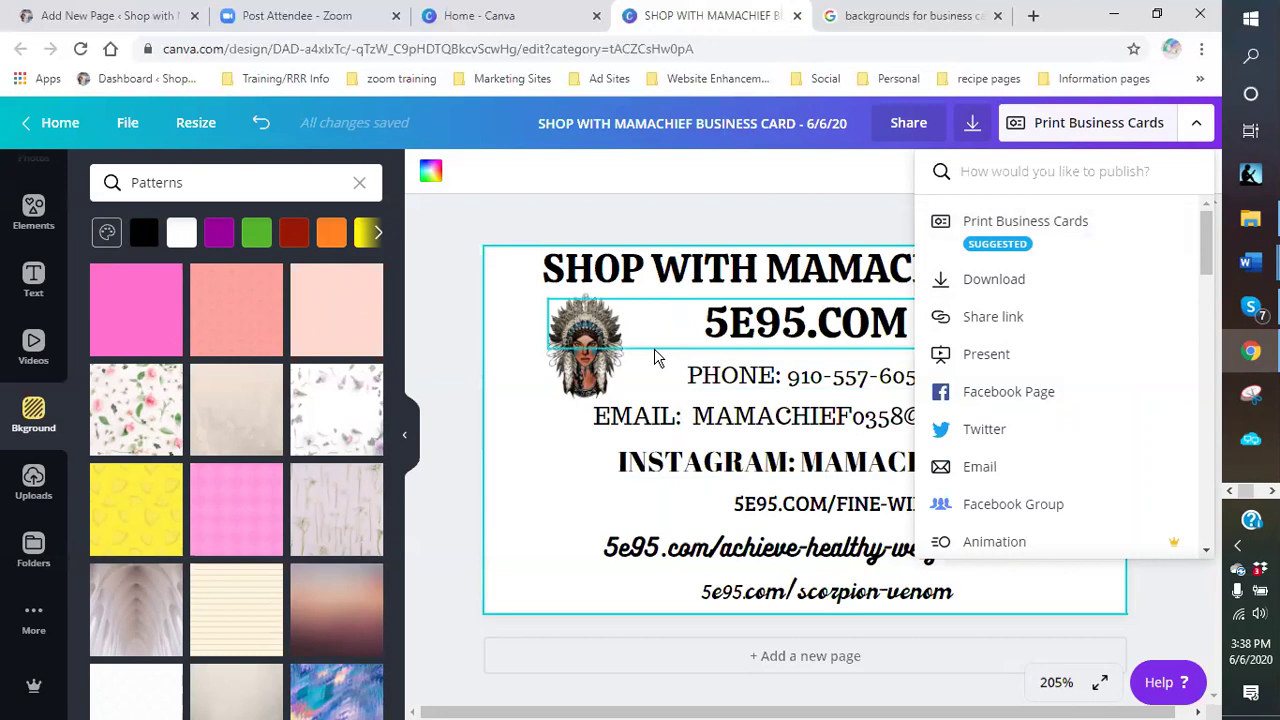
pyautogui.click(1020, 287)
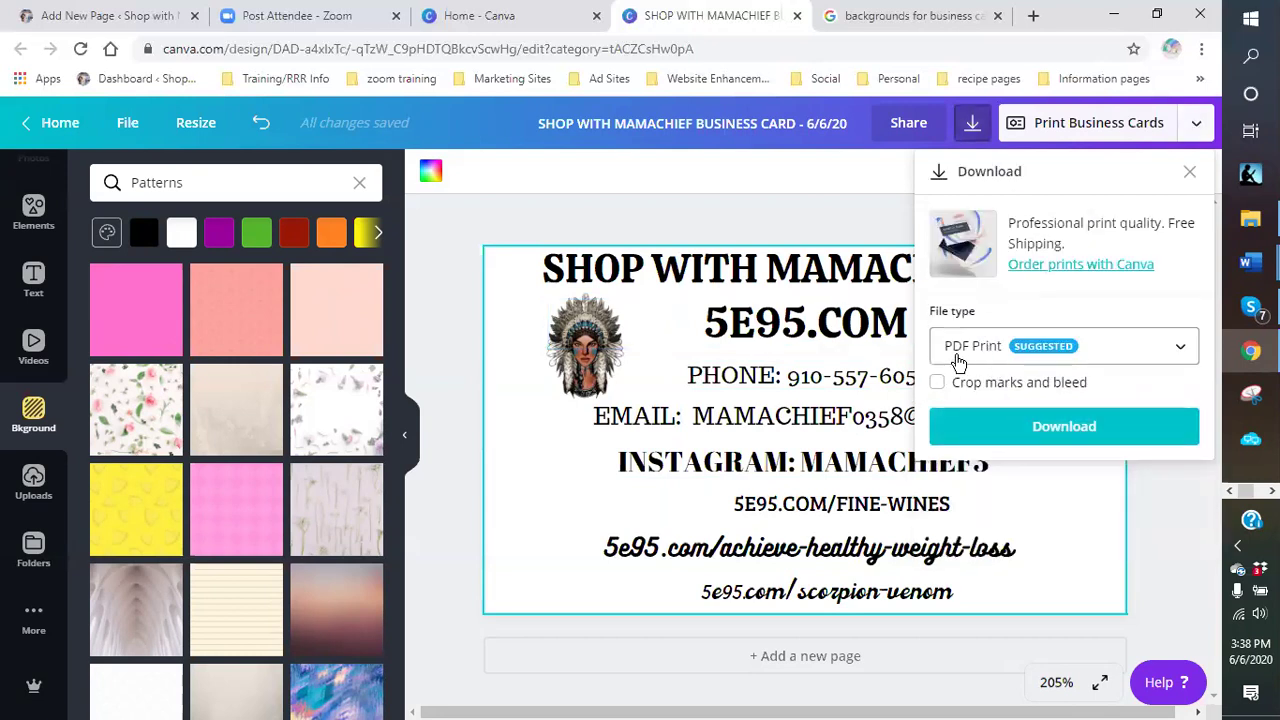
pyautogui.click(1179, 348)
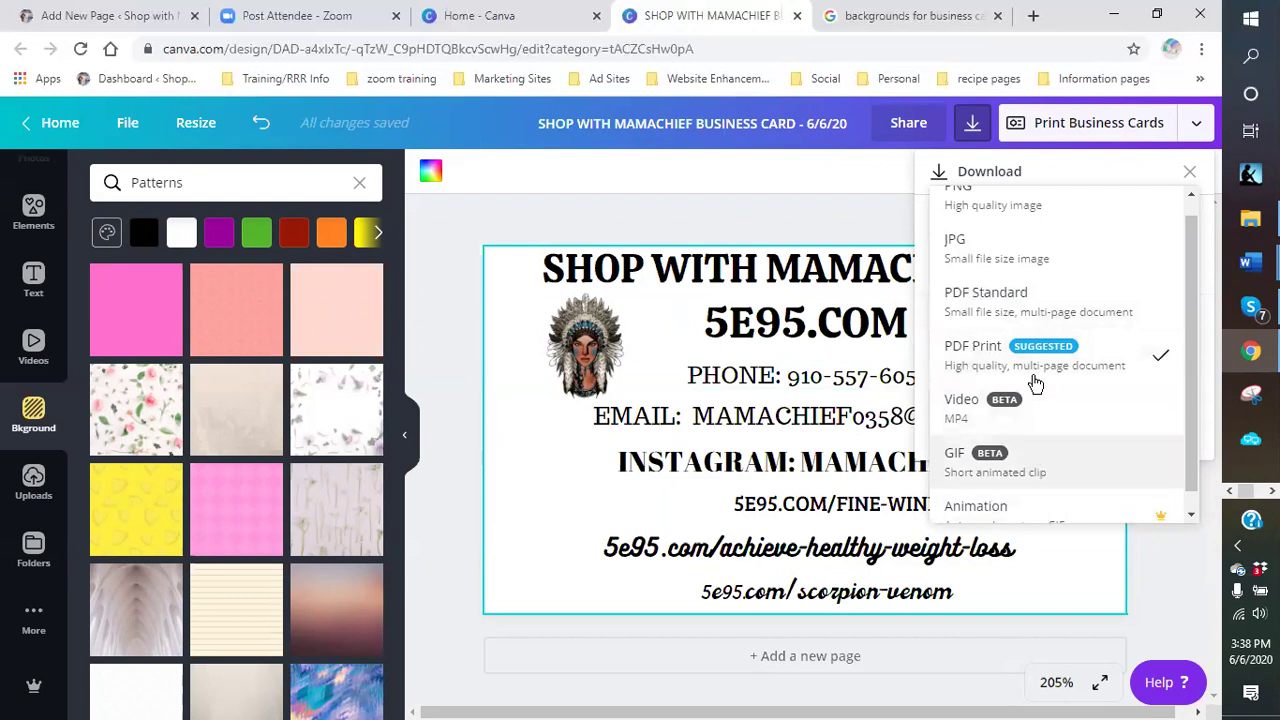
pyautogui.scroll(1, 1171, 380)
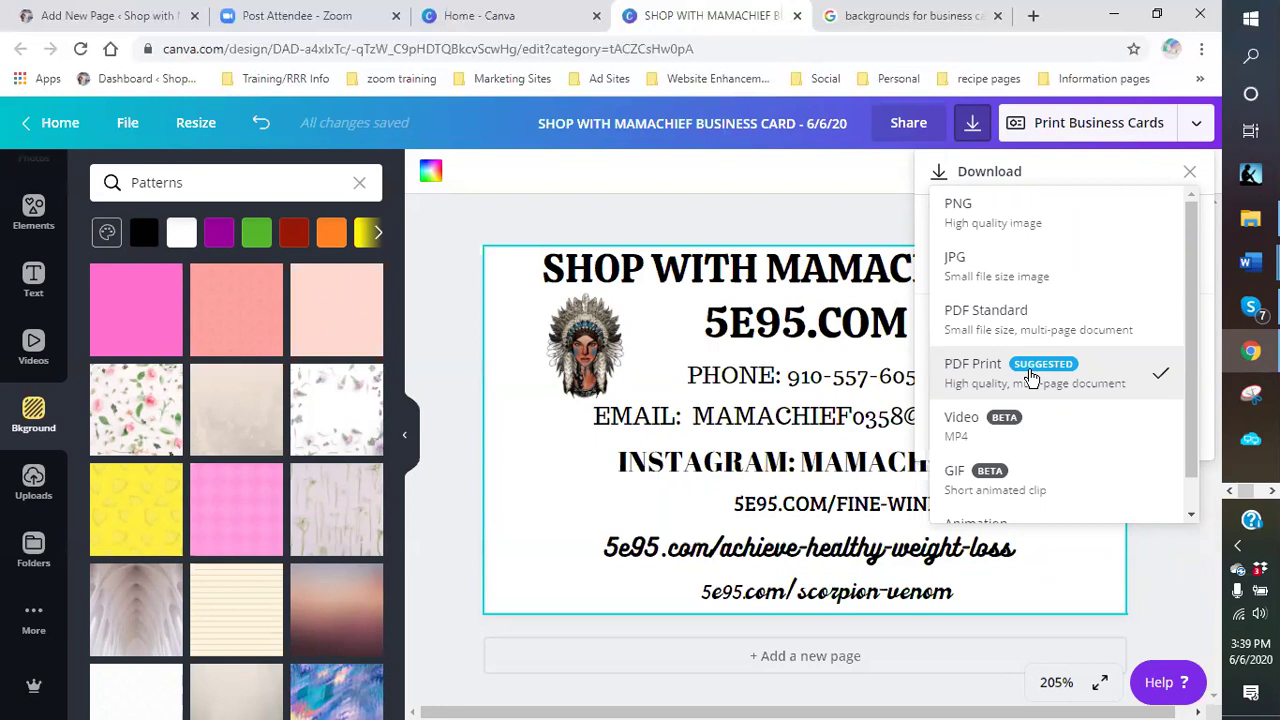
pyautogui.click(975, 385)
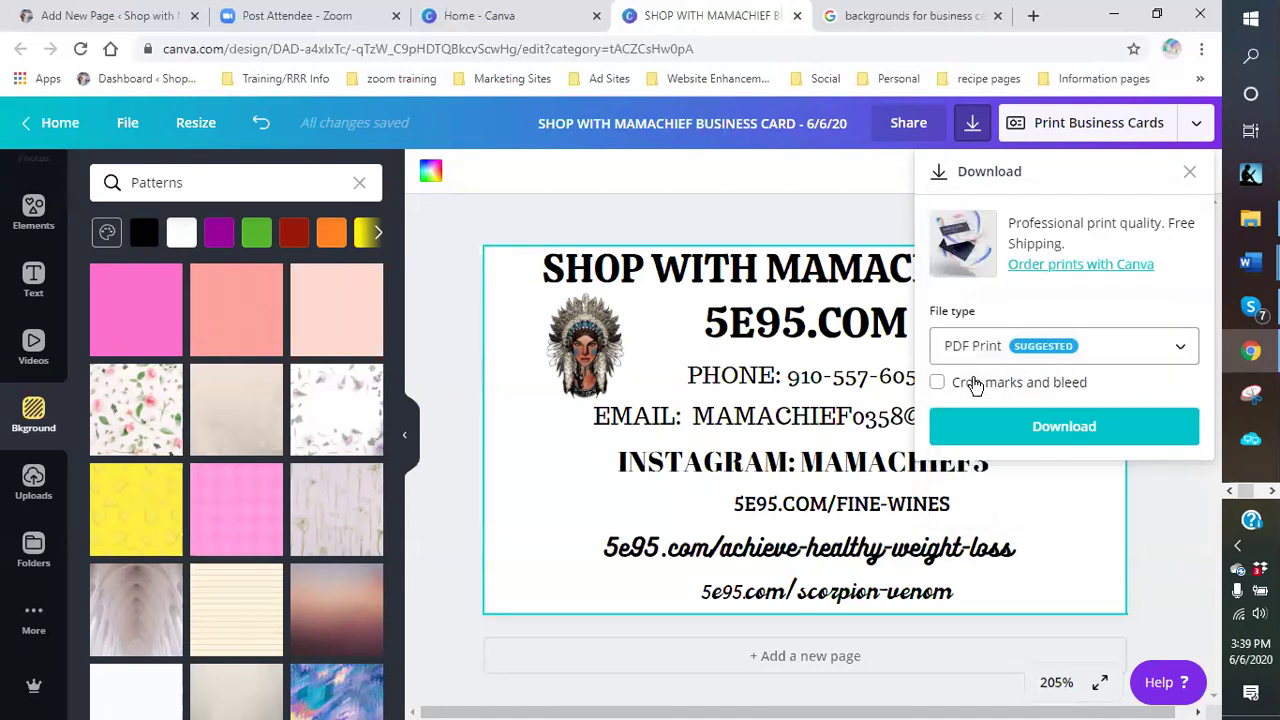
pyautogui.click(1024, 428)
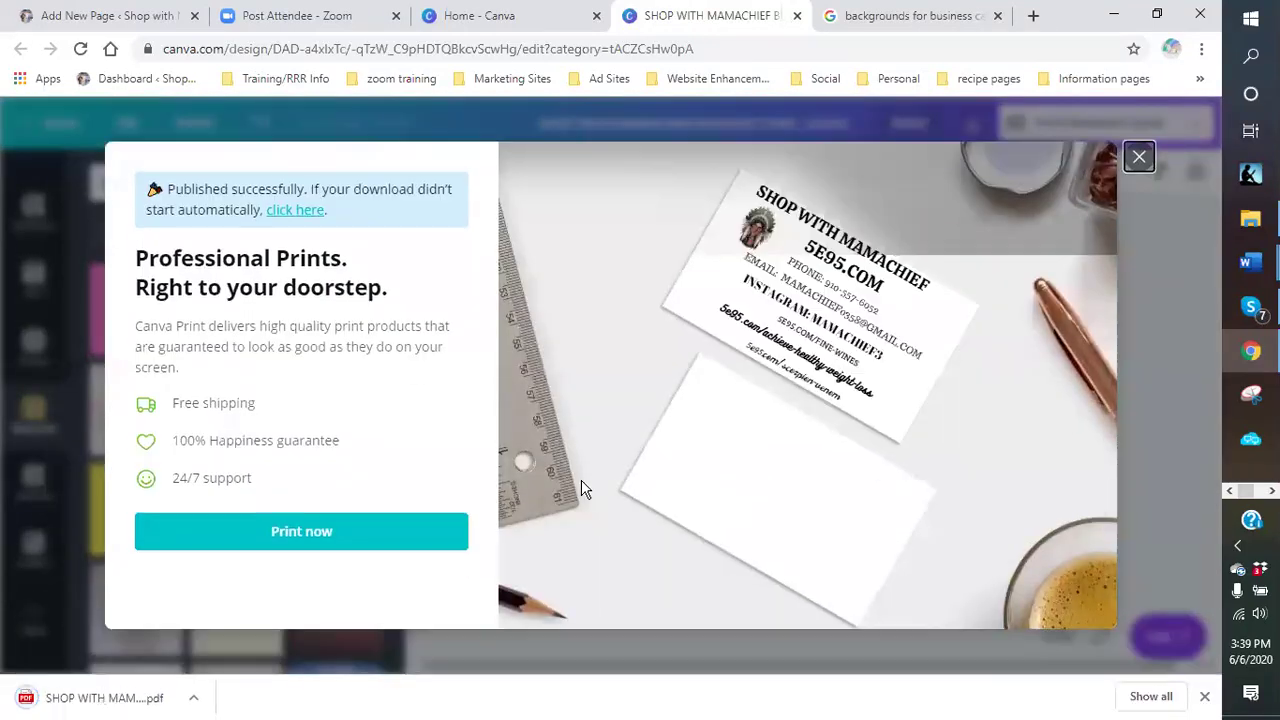
pyautogui.click(1139, 157)
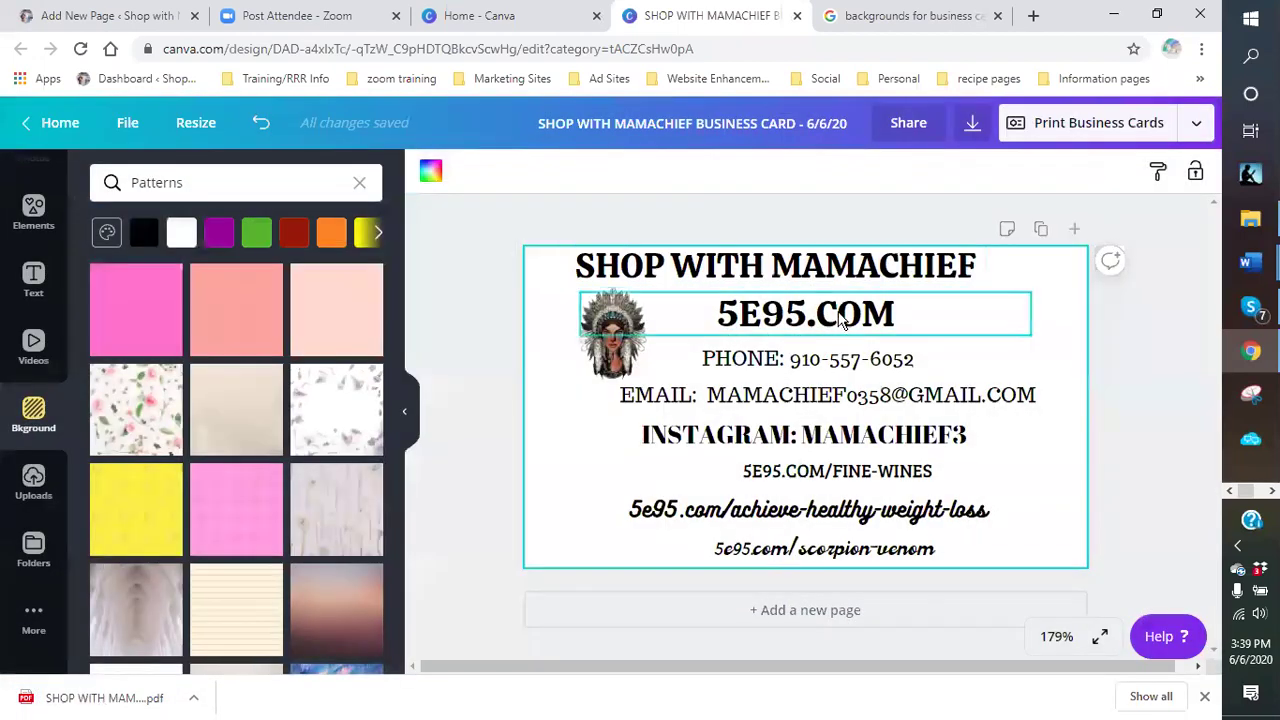
# - Download the card as a PNG and open that PNG from the download bar
pyautogui.click(1195, 128)
pyautogui.click(992, 284)
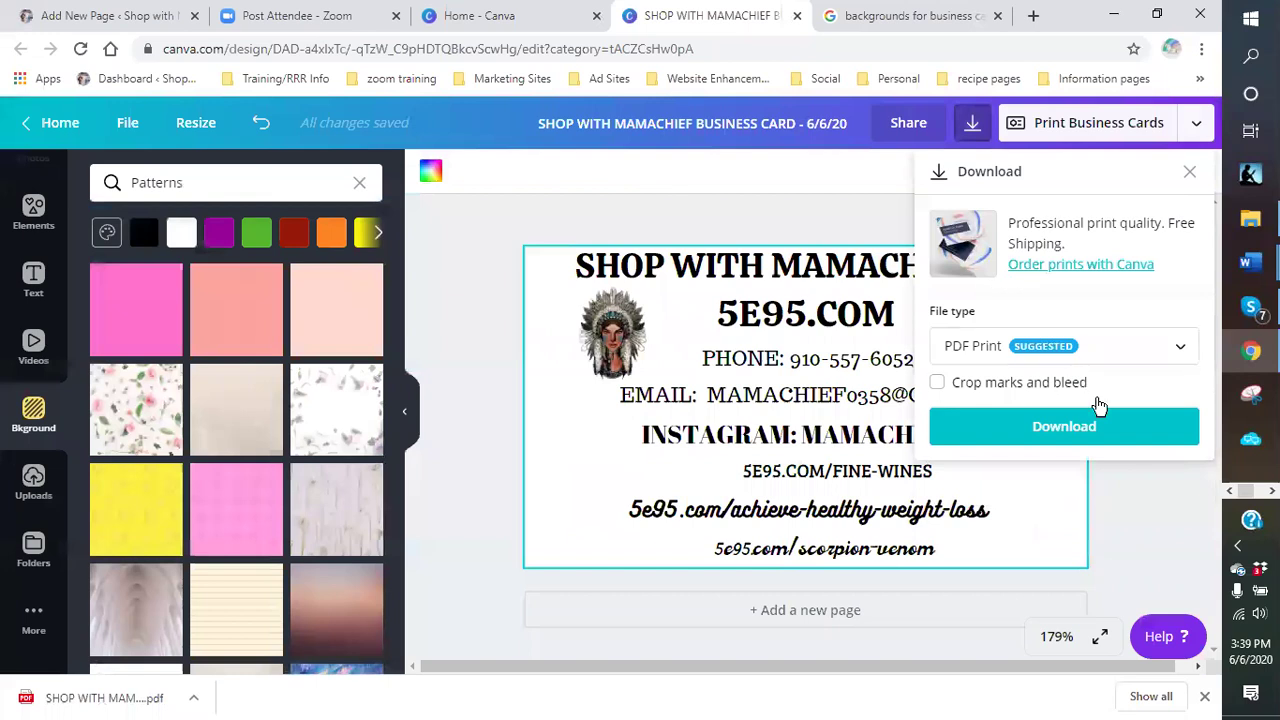
pyautogui.click(1180, 347)
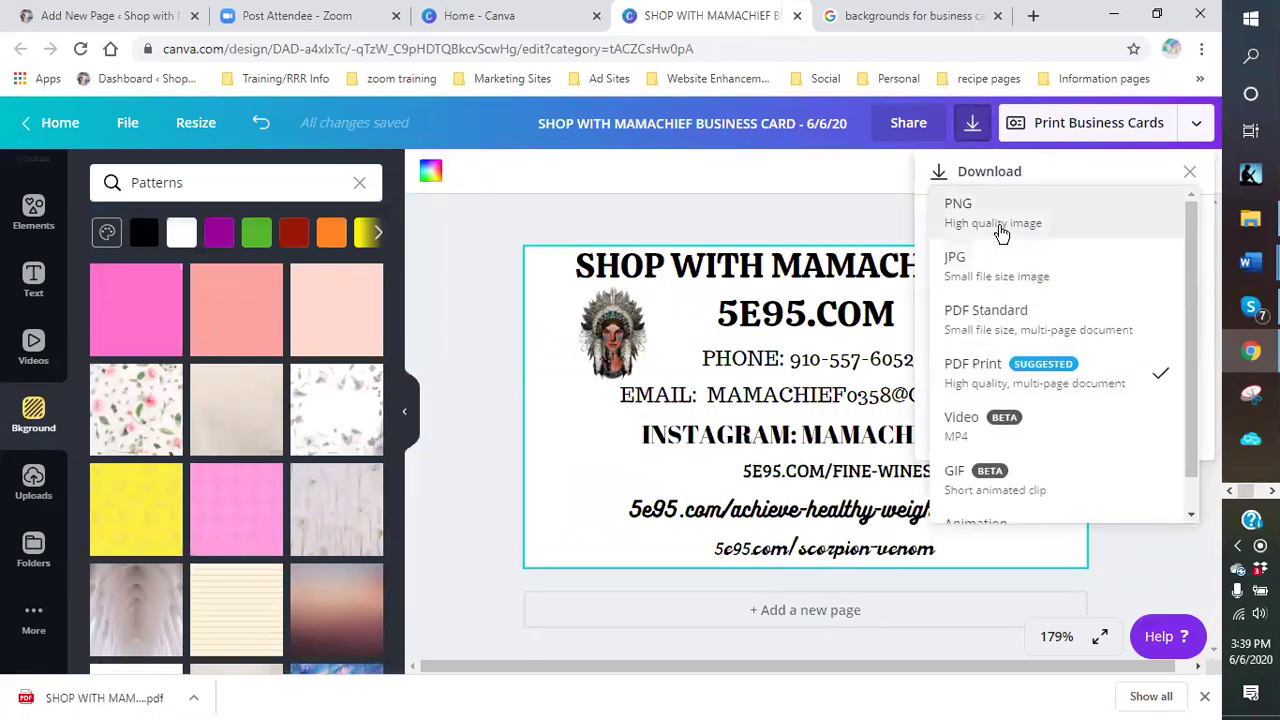
pyautogui.click(1035, 208)
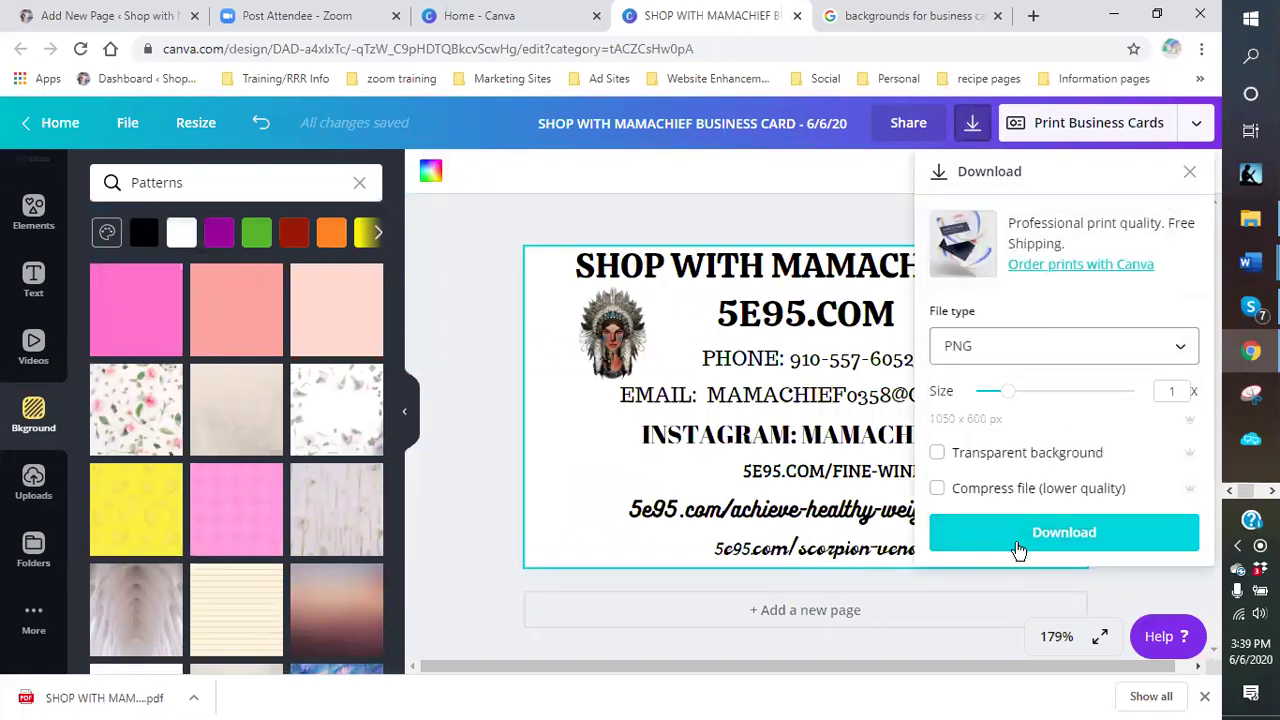
pyautogui.click(1055, 540)
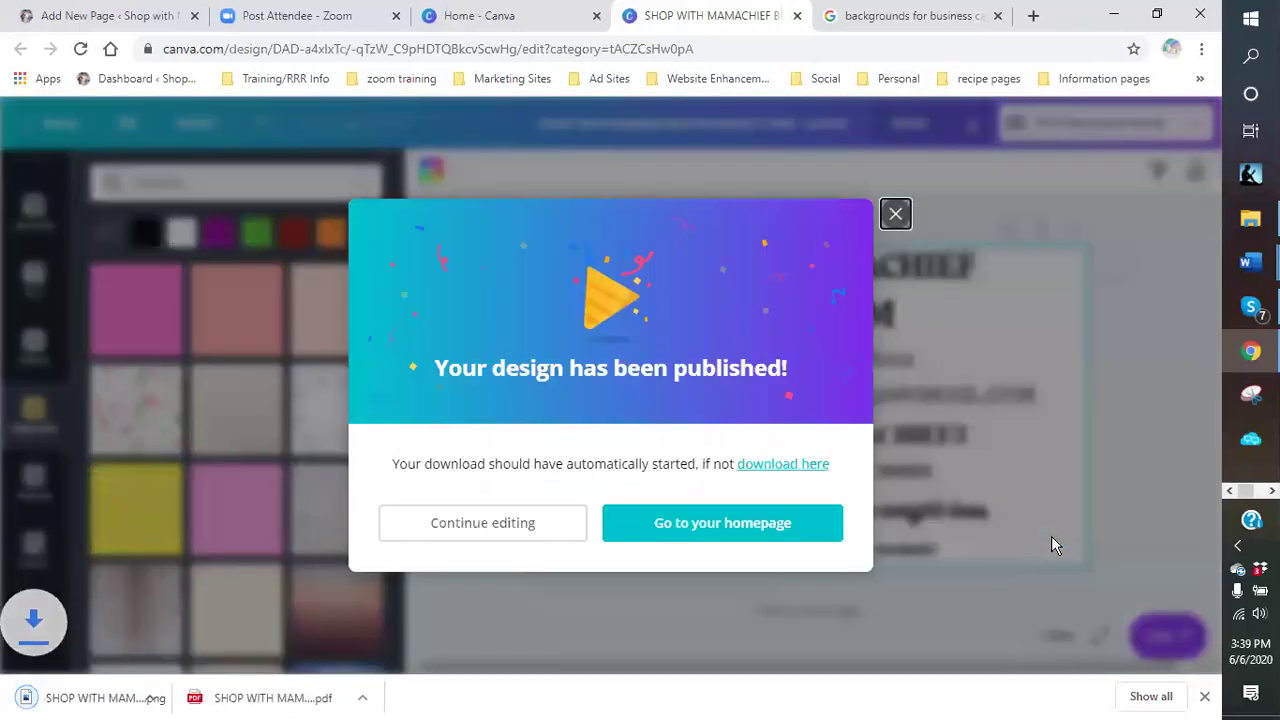
pyautogui.click(895, 216)
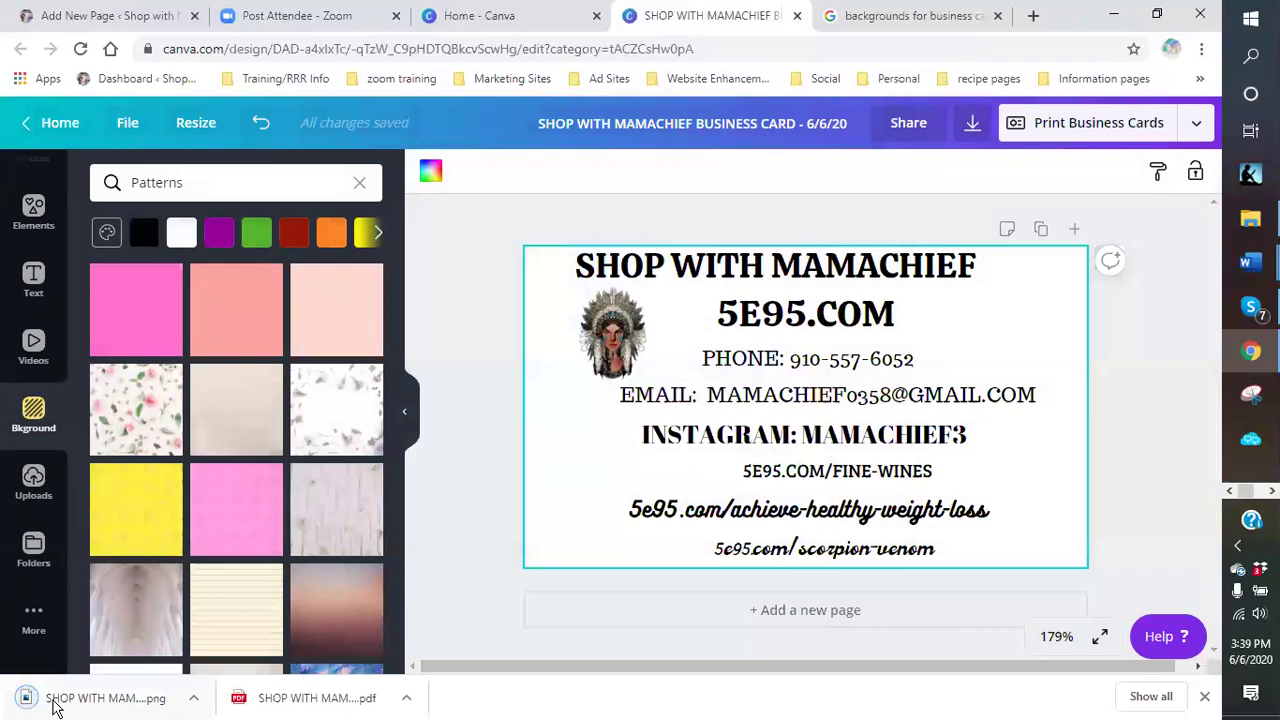
pyautogui.click(103, 703)
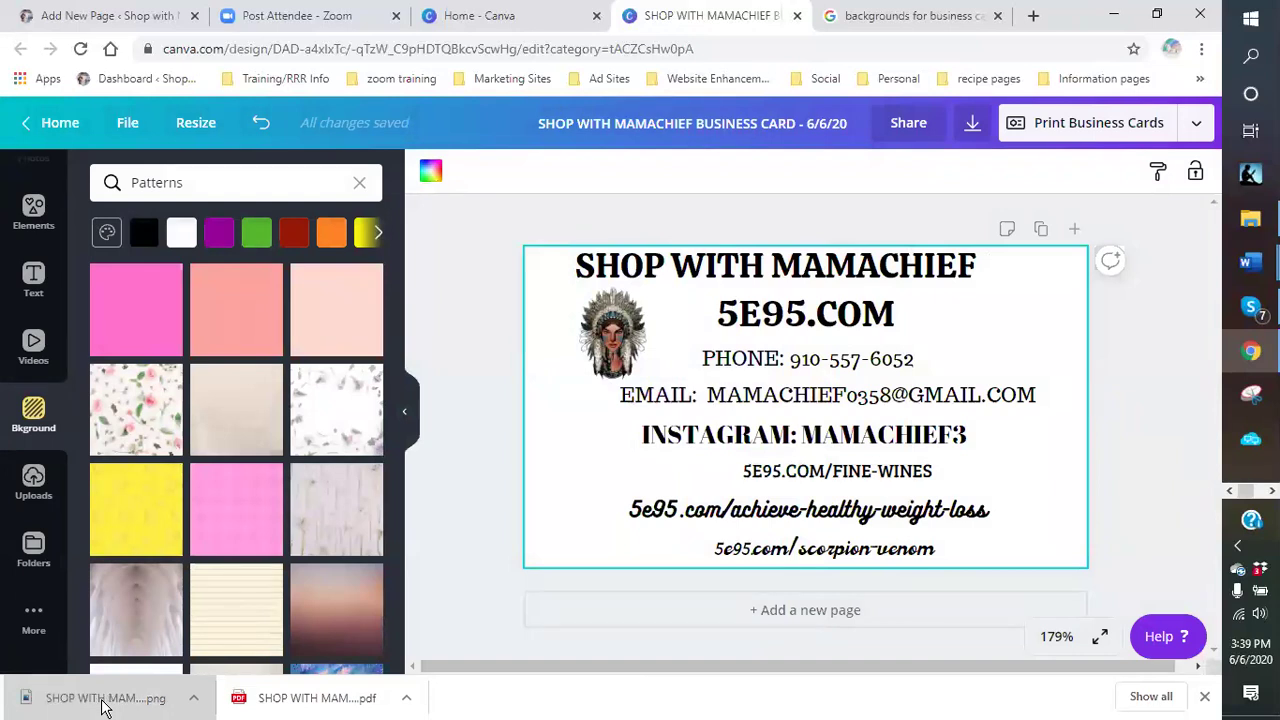
pyautogui.click(103, 703)
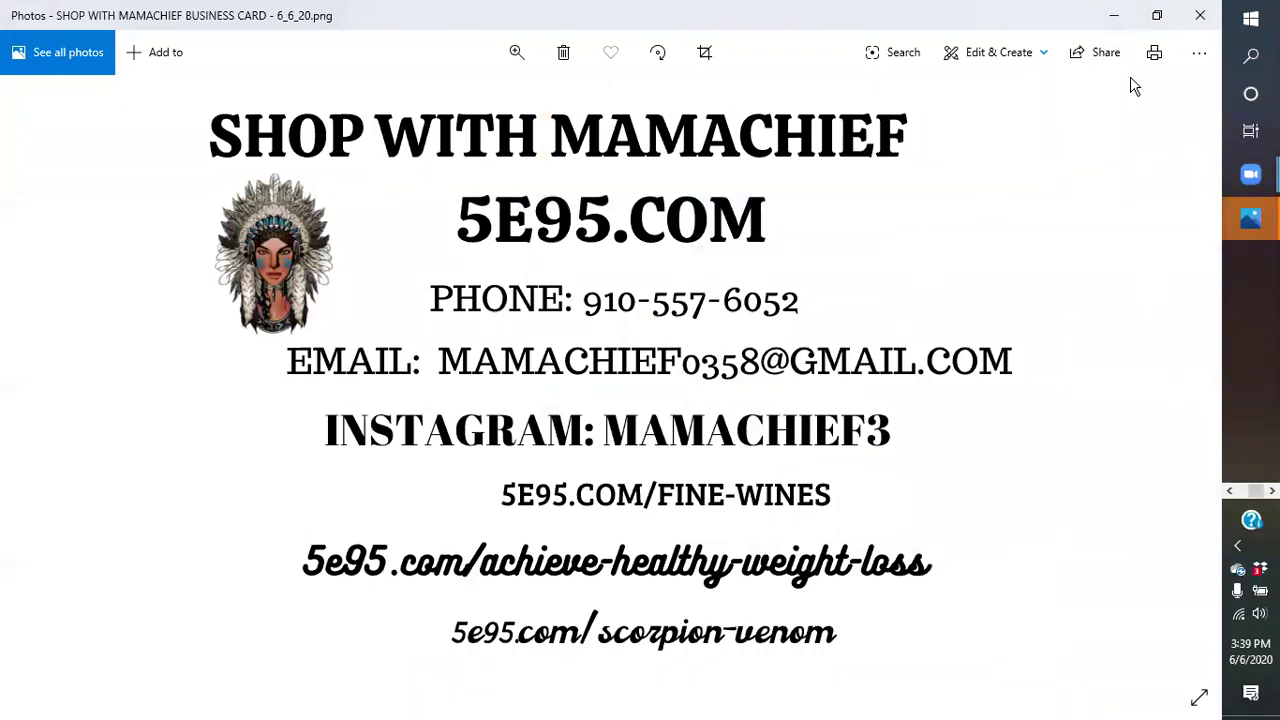
# - Start Save as for the image and browse to Dropbox > logos > website logos
pyautogui.click(1199, 52)
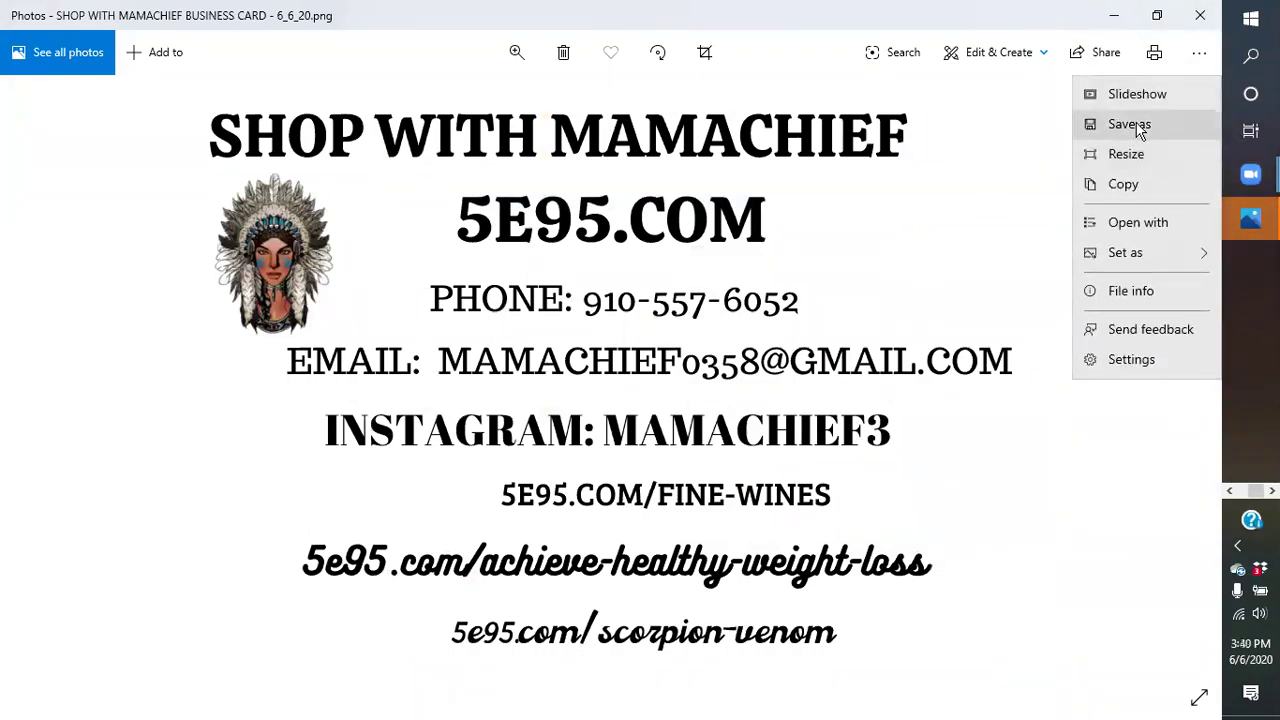
pyautogui.click(1100, 125)
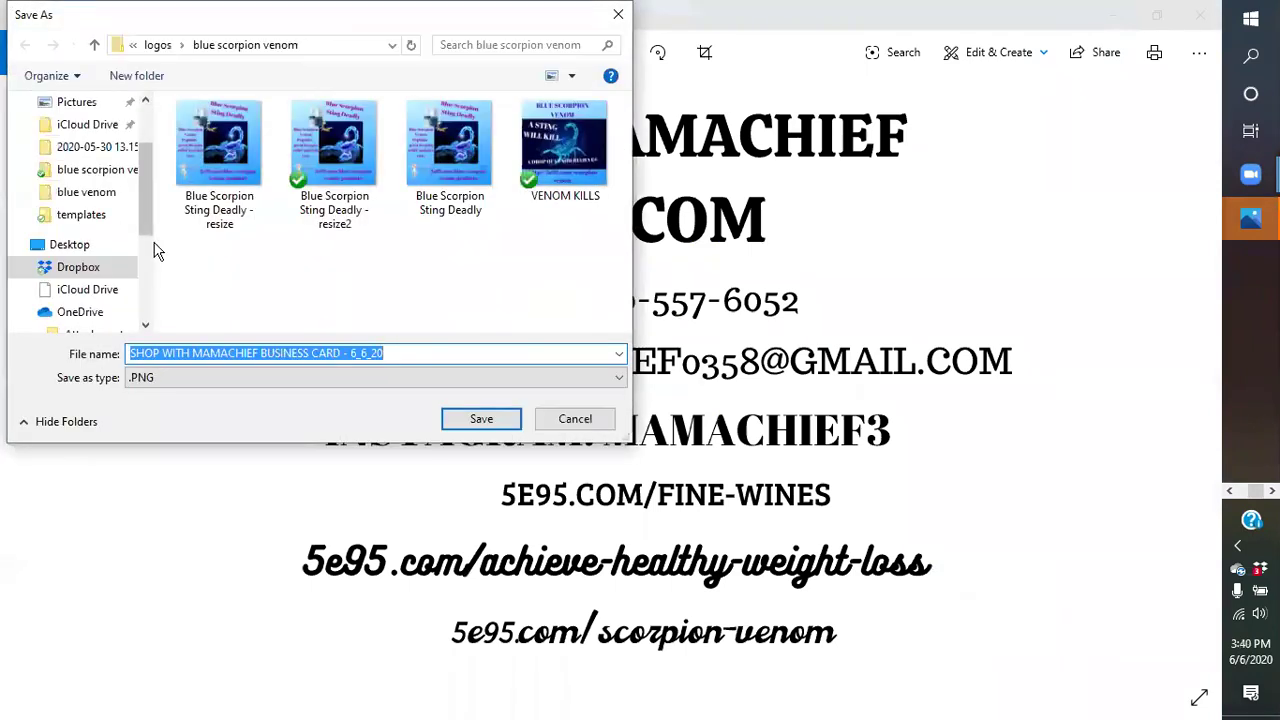
pyautogui.click(158, 45)
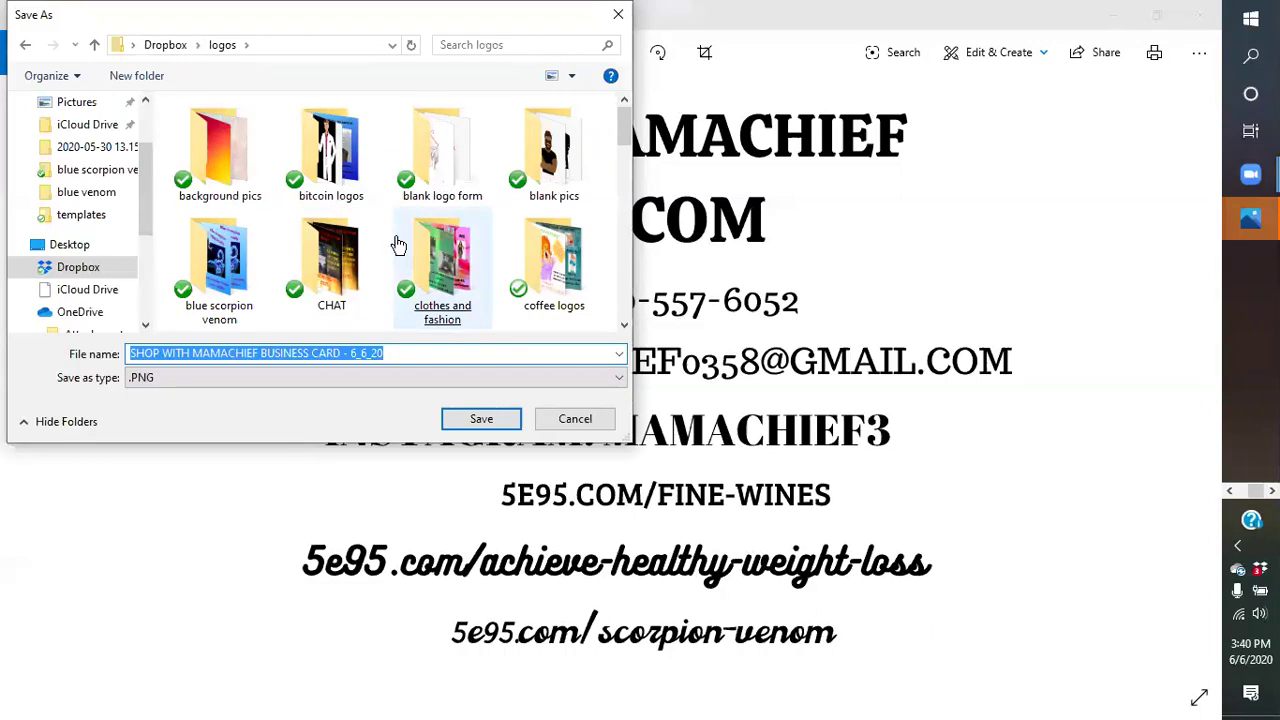
pyautogui.scroll(-2, 398, 244)
pyautogui.scroll(-1, 398, 244)
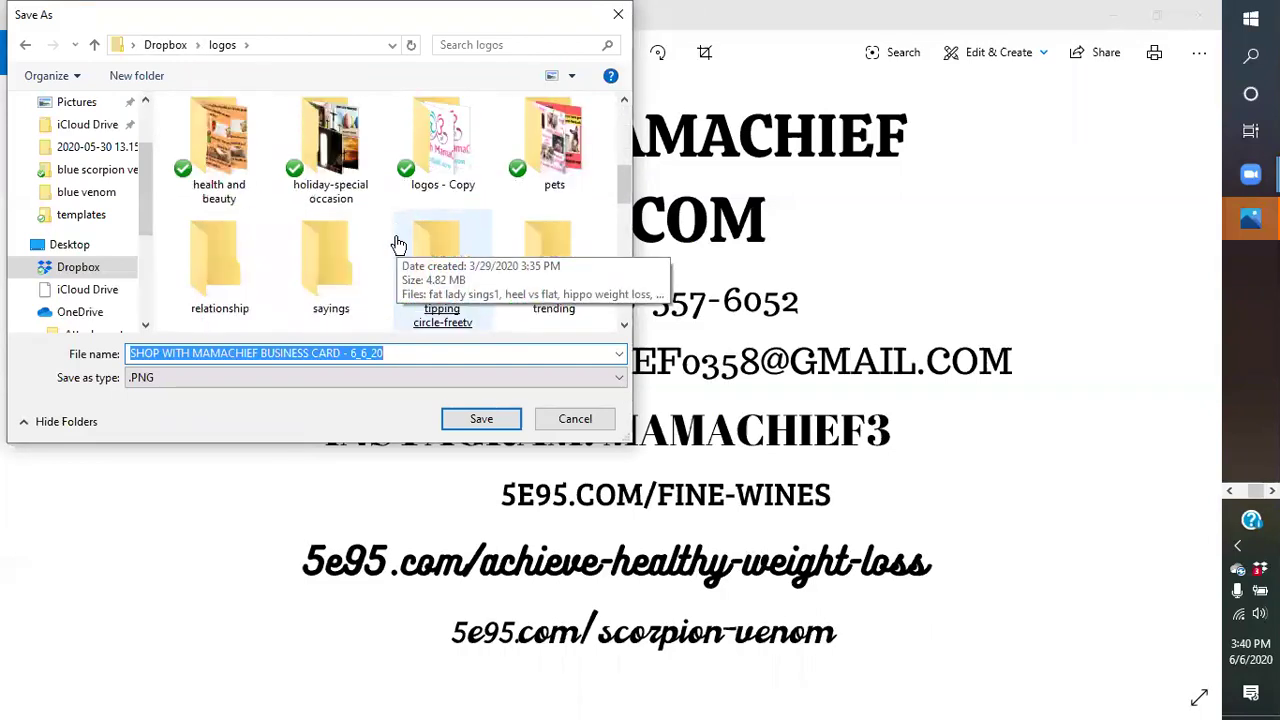
pyautogui.scroll(-1, 397, 246)
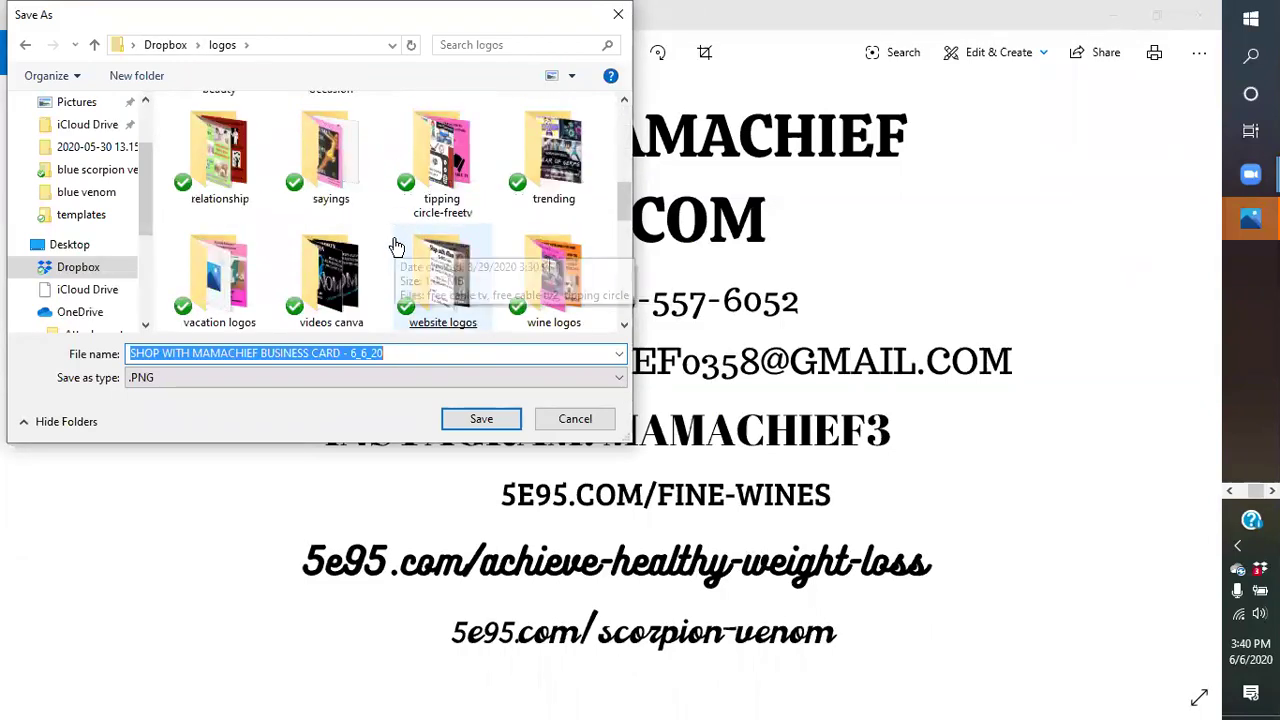
pyautogui.doubleClick(465, 318)
pyautogui.click(484, 300)
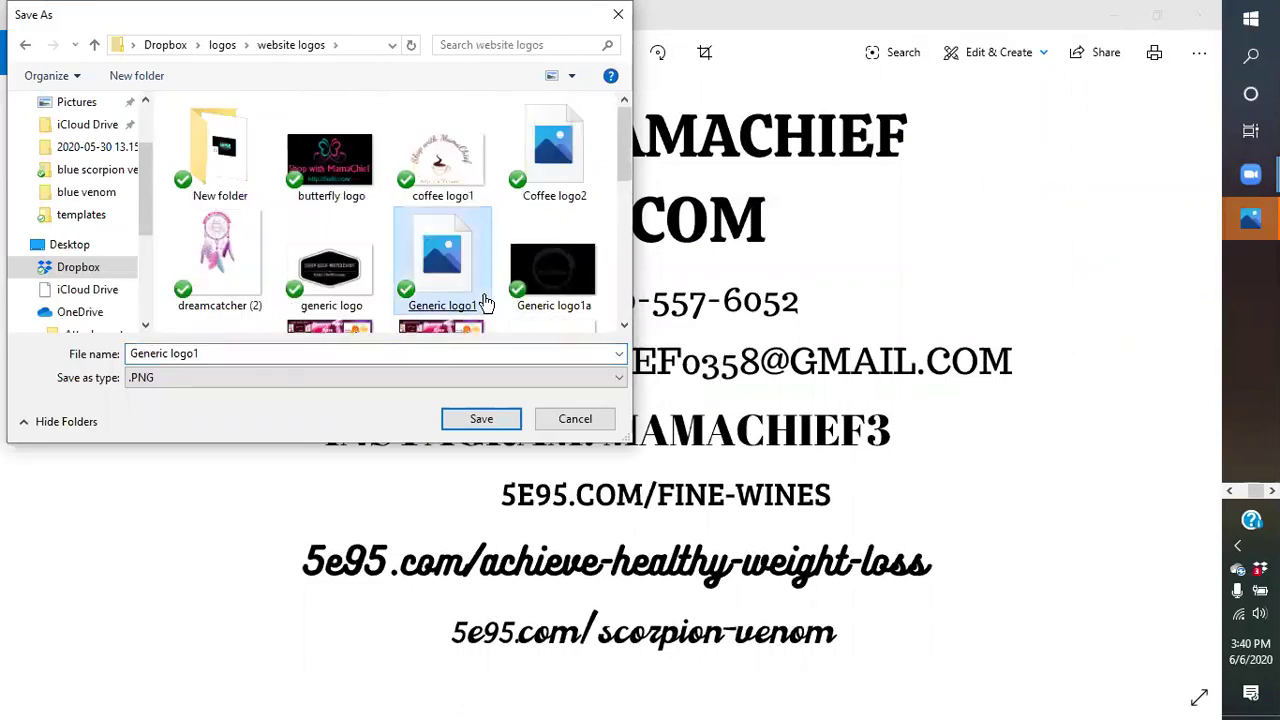
# - Cancel the Save As dialog and close the Photos viewer
pyautogui.click(618, 14)
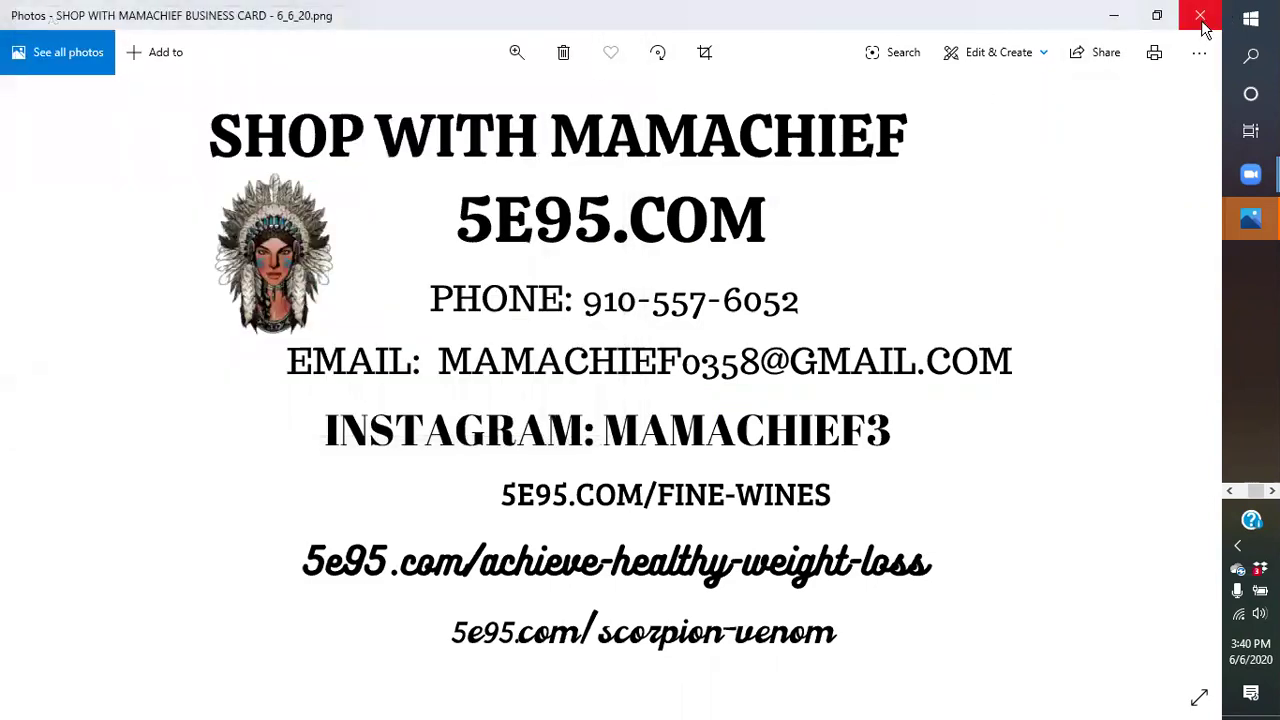
pyautogui.click(969, 443)
pyautogui.click(1200, 15)
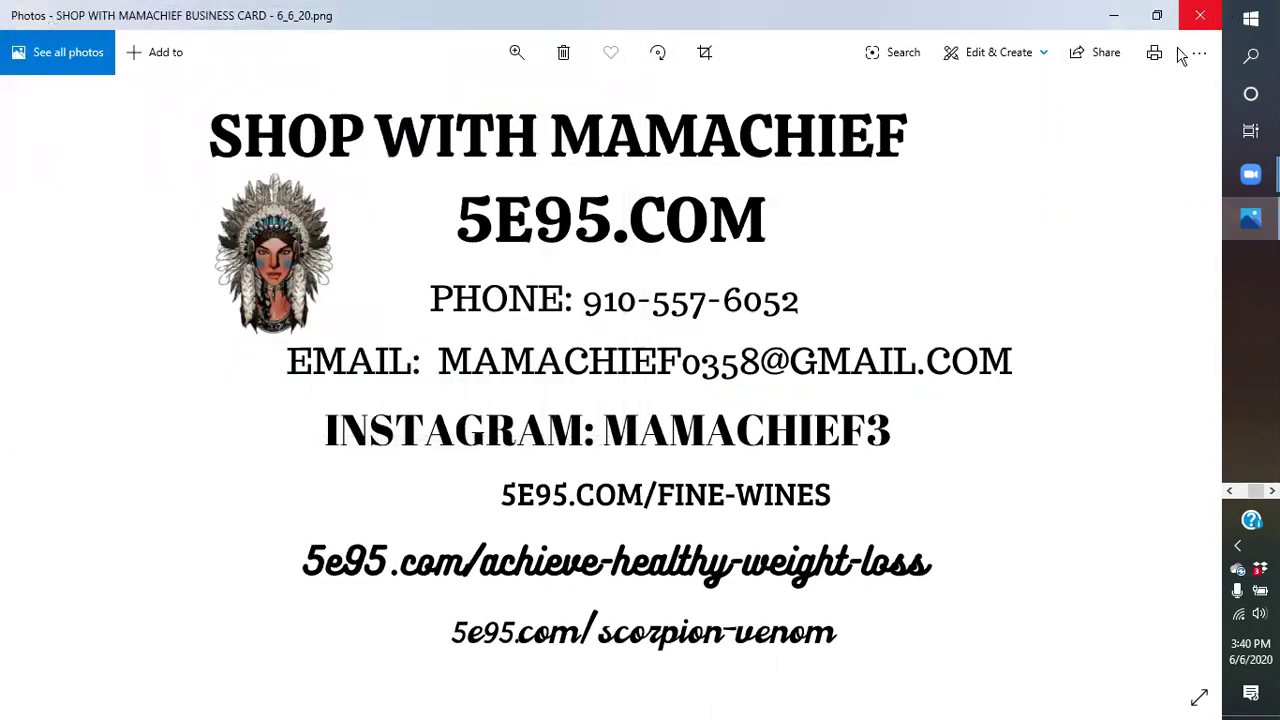
# - Bring Chrome back and open the downloaded PNG and PDF of the card
pyautogui.click(1229, 490)
pyautogui.click(1251, 352)
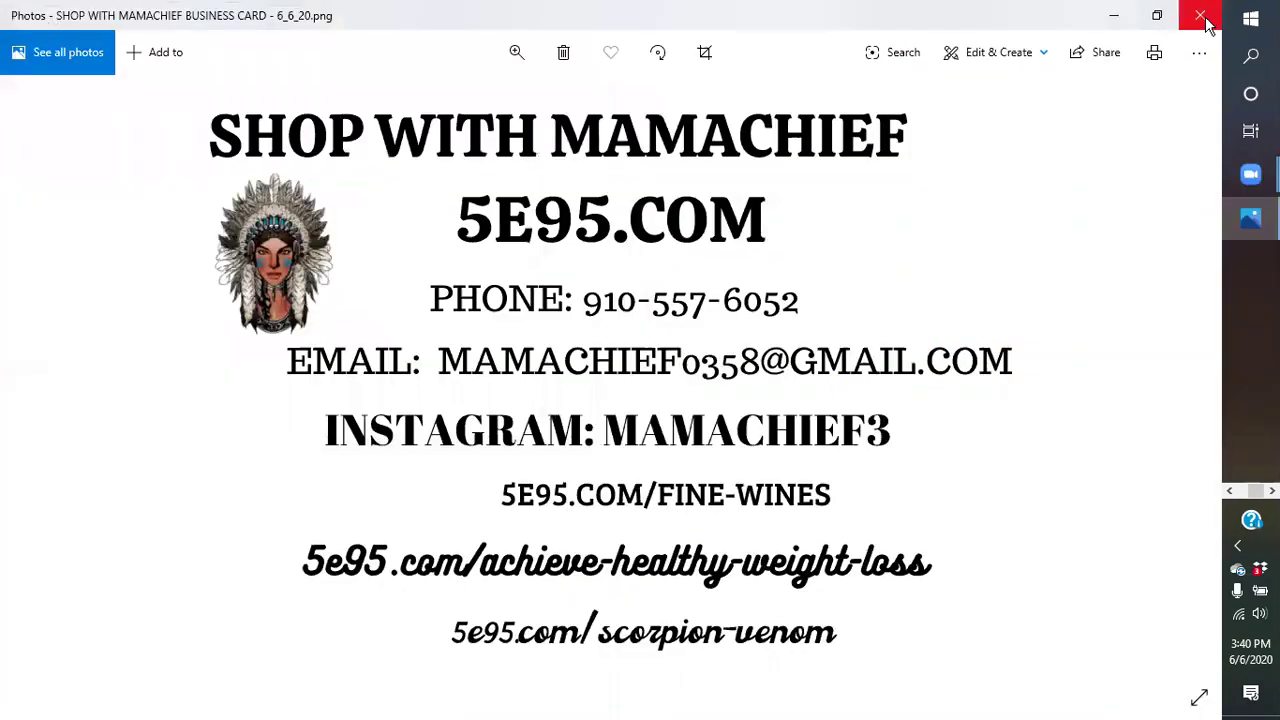
pyautogui.click(115, 700)
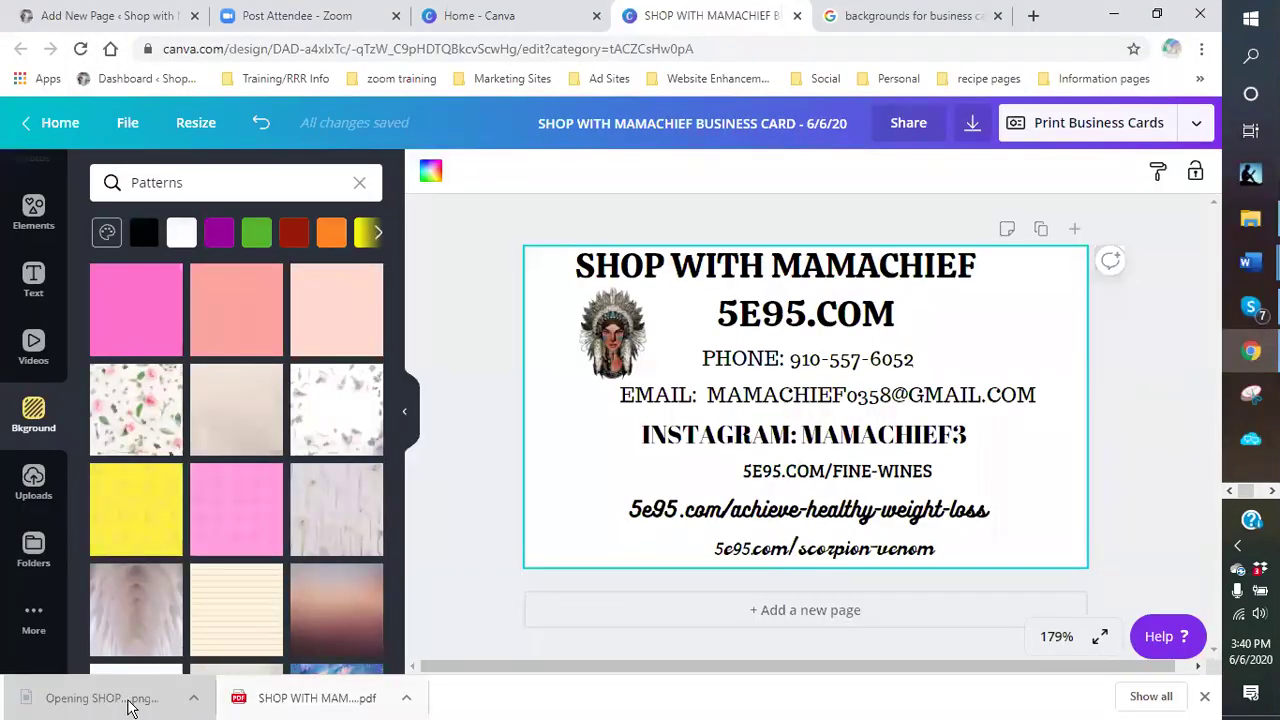
pyautogui.click(305, 698)
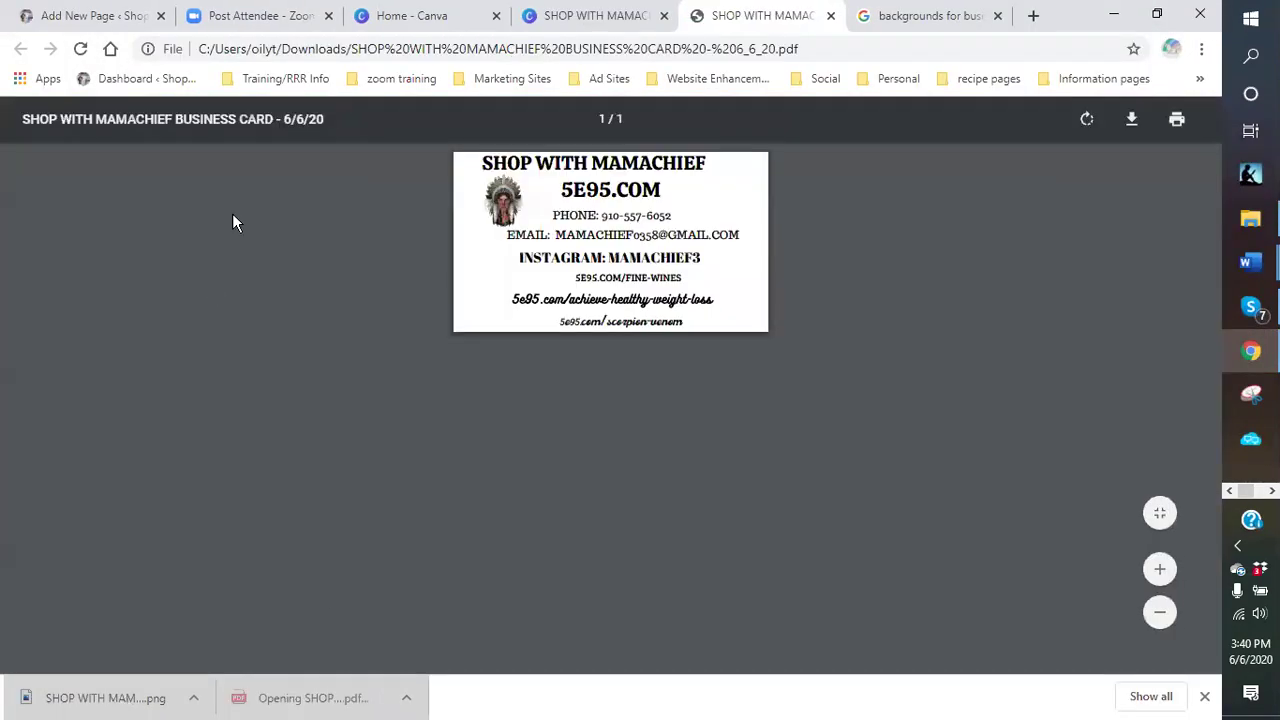
# - Save a copy of the PDF into the Dropbox templates folder, then close the PDF tab
pyautogui.click(1131, 122)
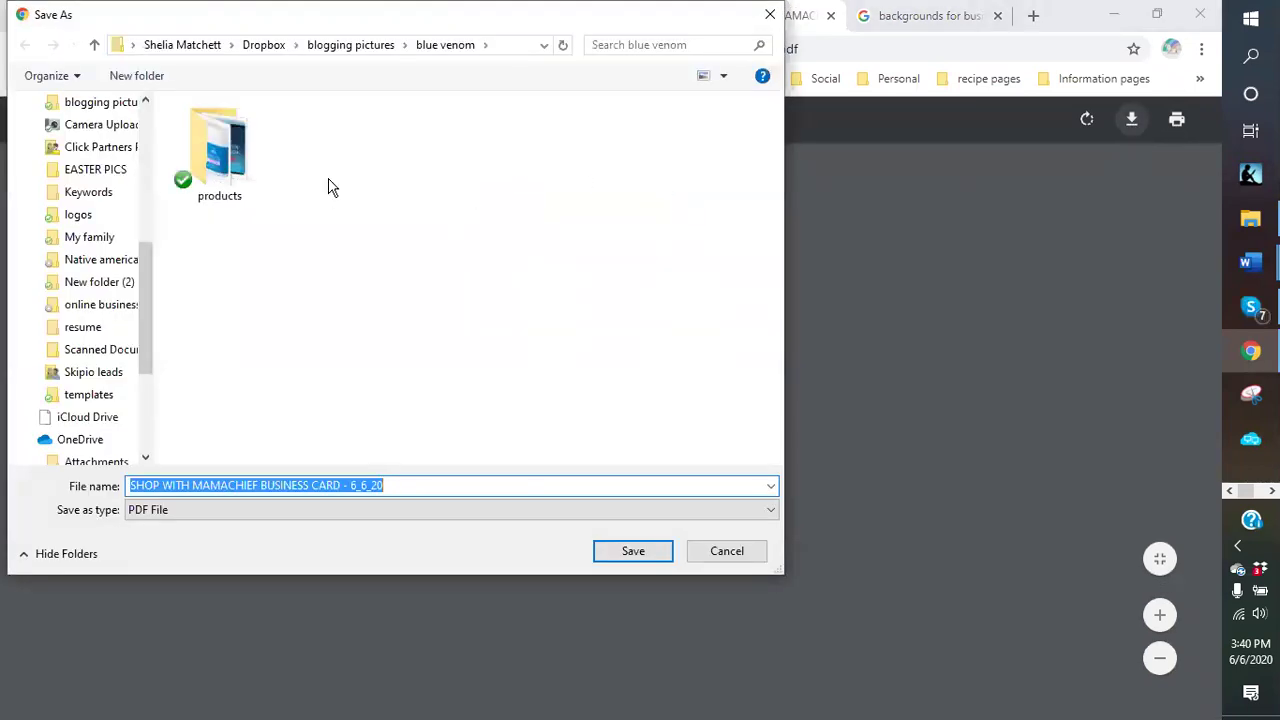
pyautogui.click(84, 400)
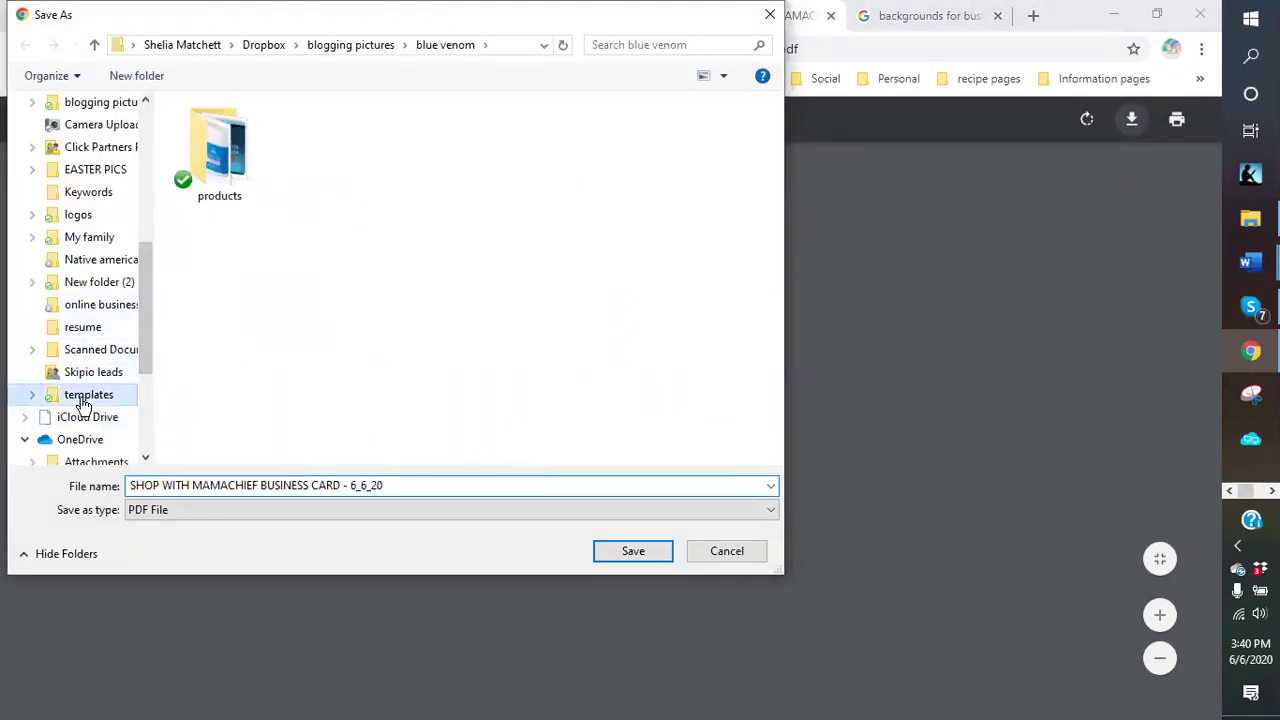
pyautogui.click(620, 556)
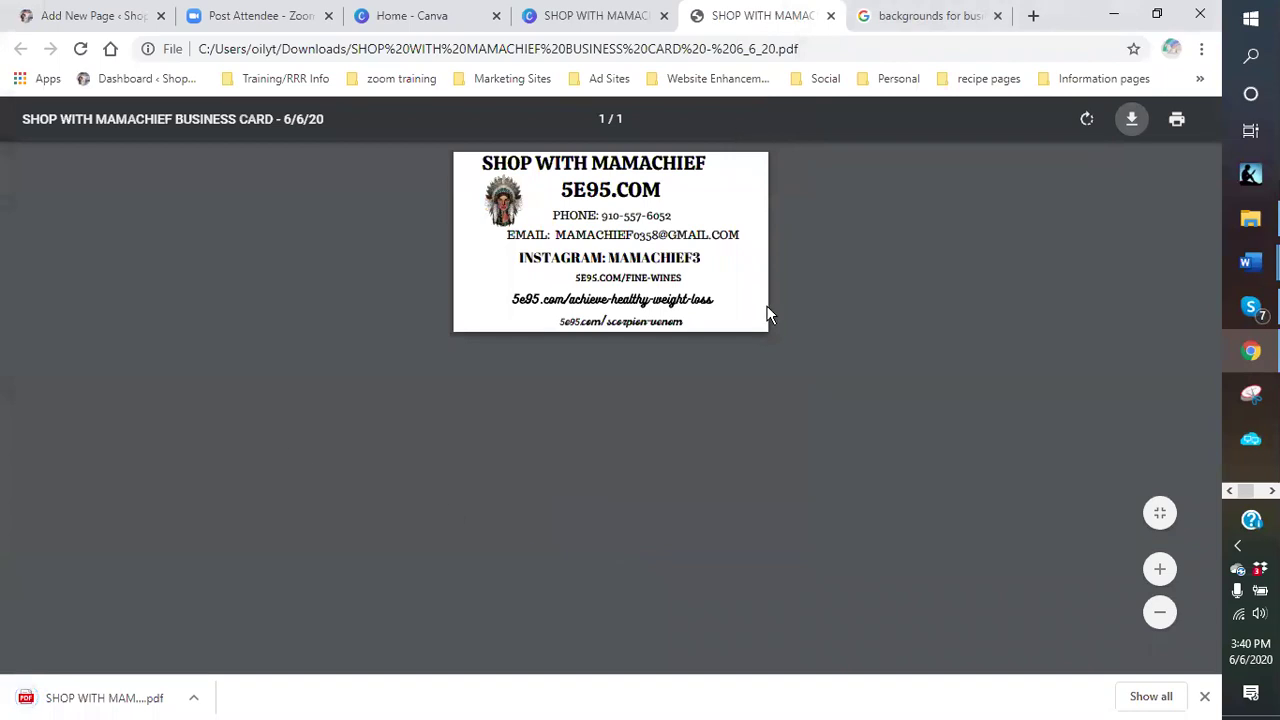
pyautogui.click(1206, 698)
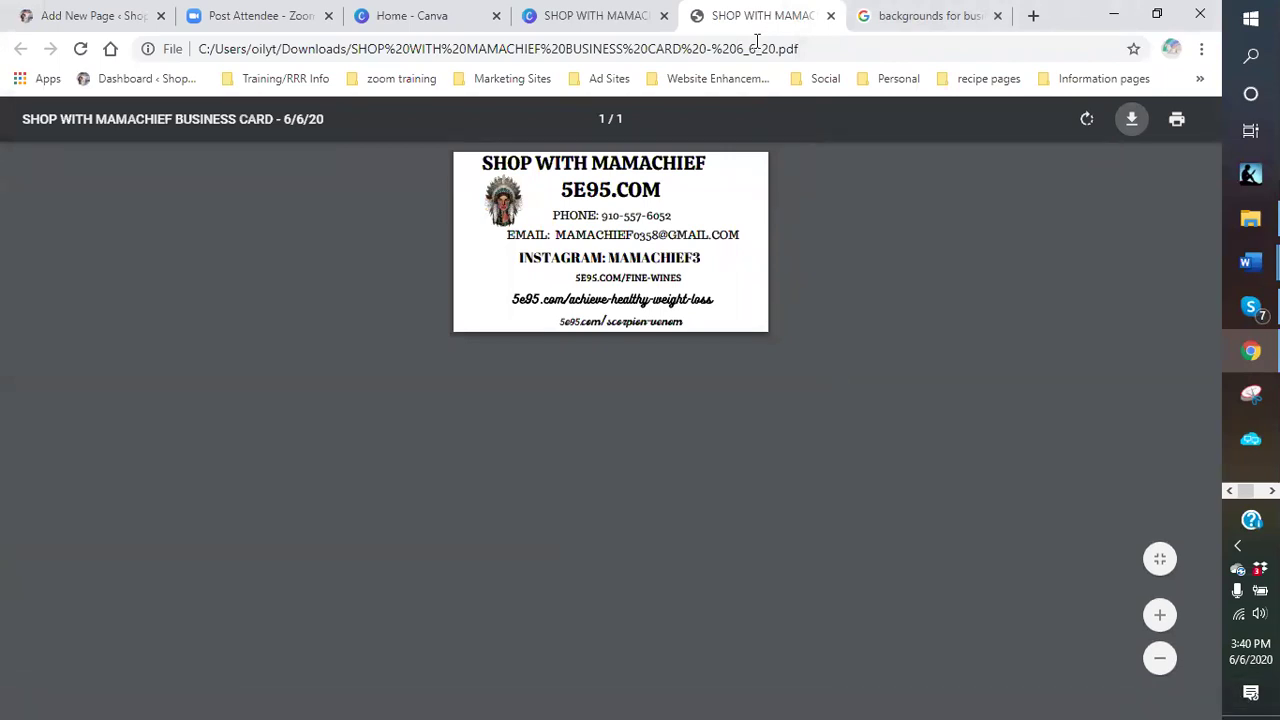
pyautogui.click(830, 16)
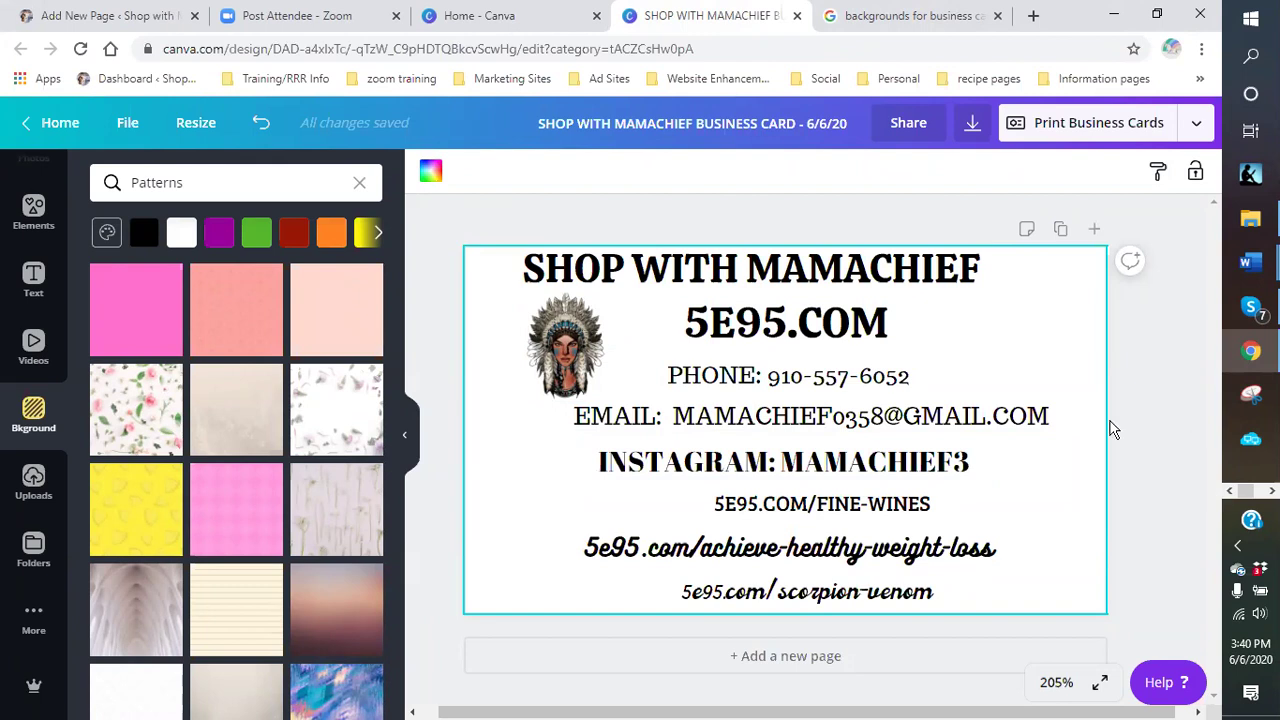
# - Close the business card tab and scroll the design types on Canva's home page
pyautogui.click(797, 15)
pyautogui.click(479, 17)
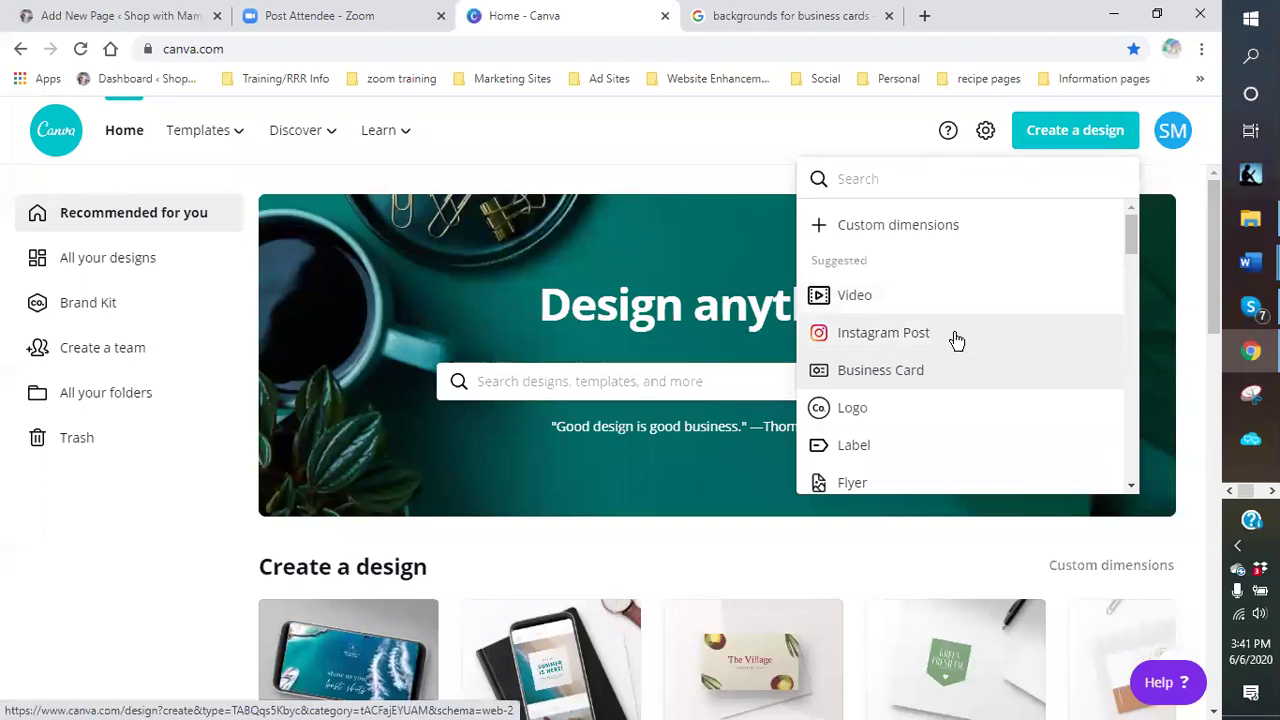
pyautogui.scroll(-1, 956, 340)
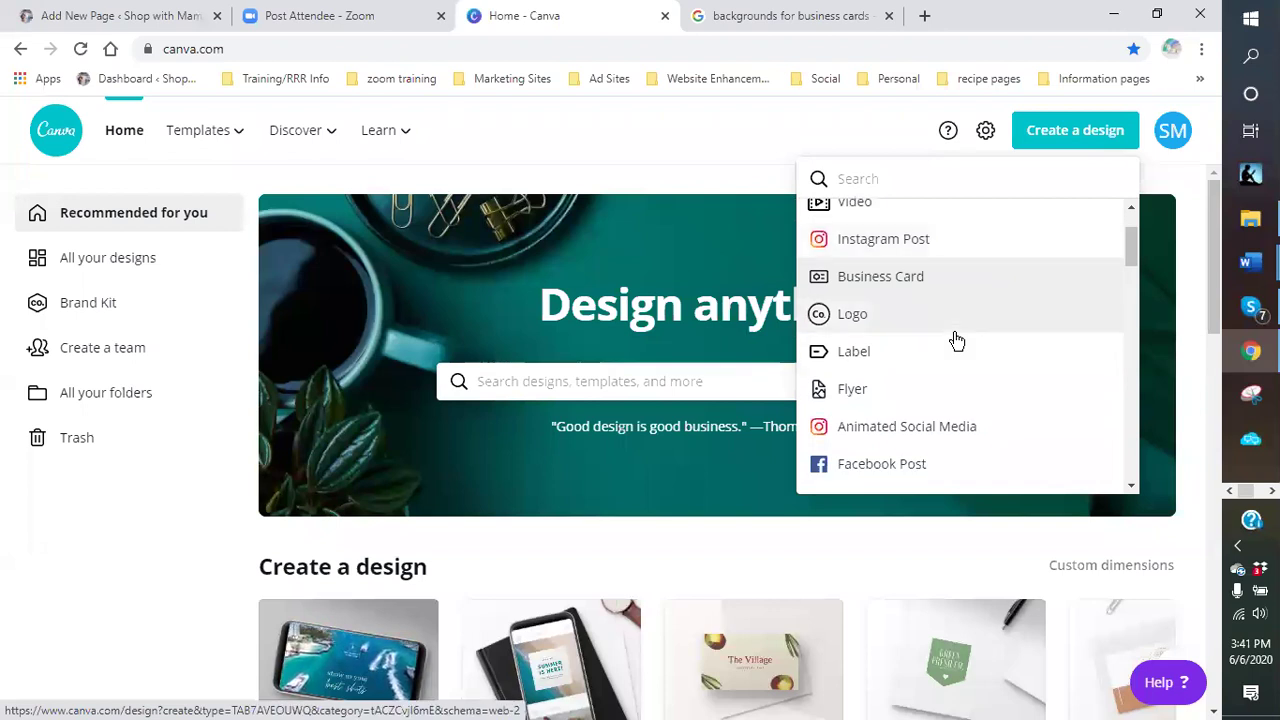
pyautogui.scroll(-1, 956, 340)
pyautogui.scroll(-1, 995, 381)
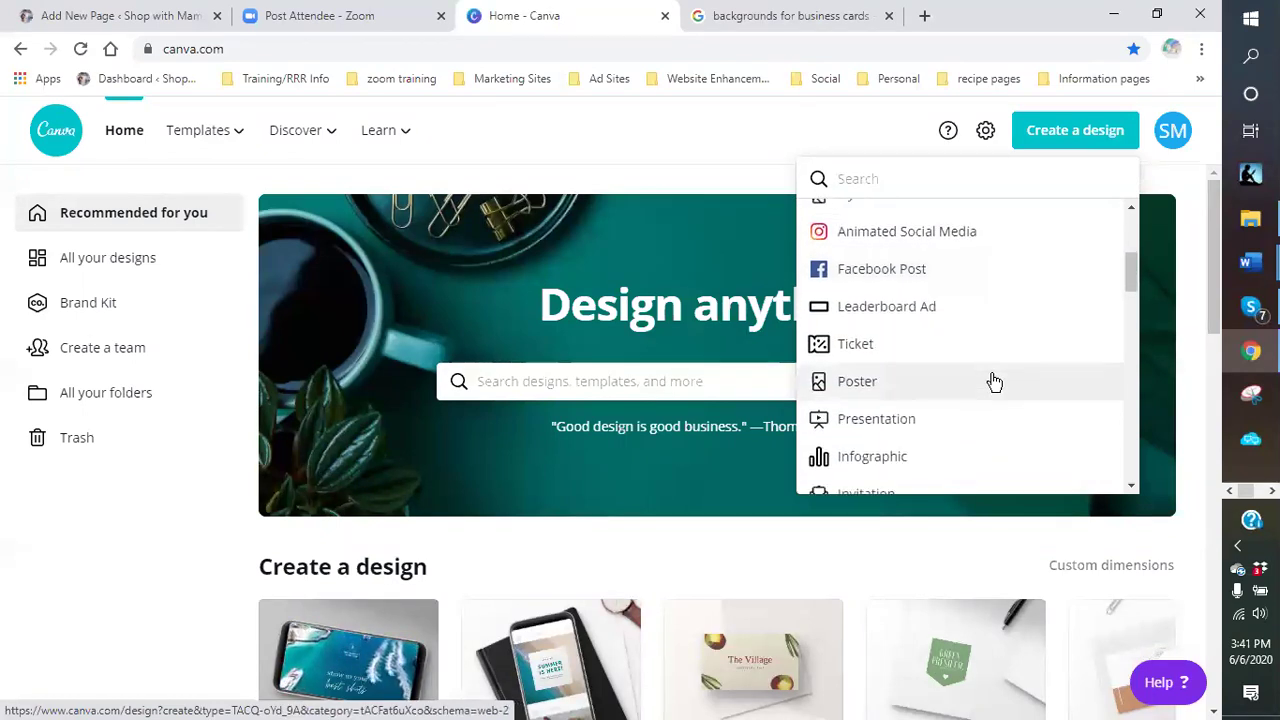
pyautogui.scroll(-1, 995, 381)
pyautogui.scroll(-1, 995, 381)
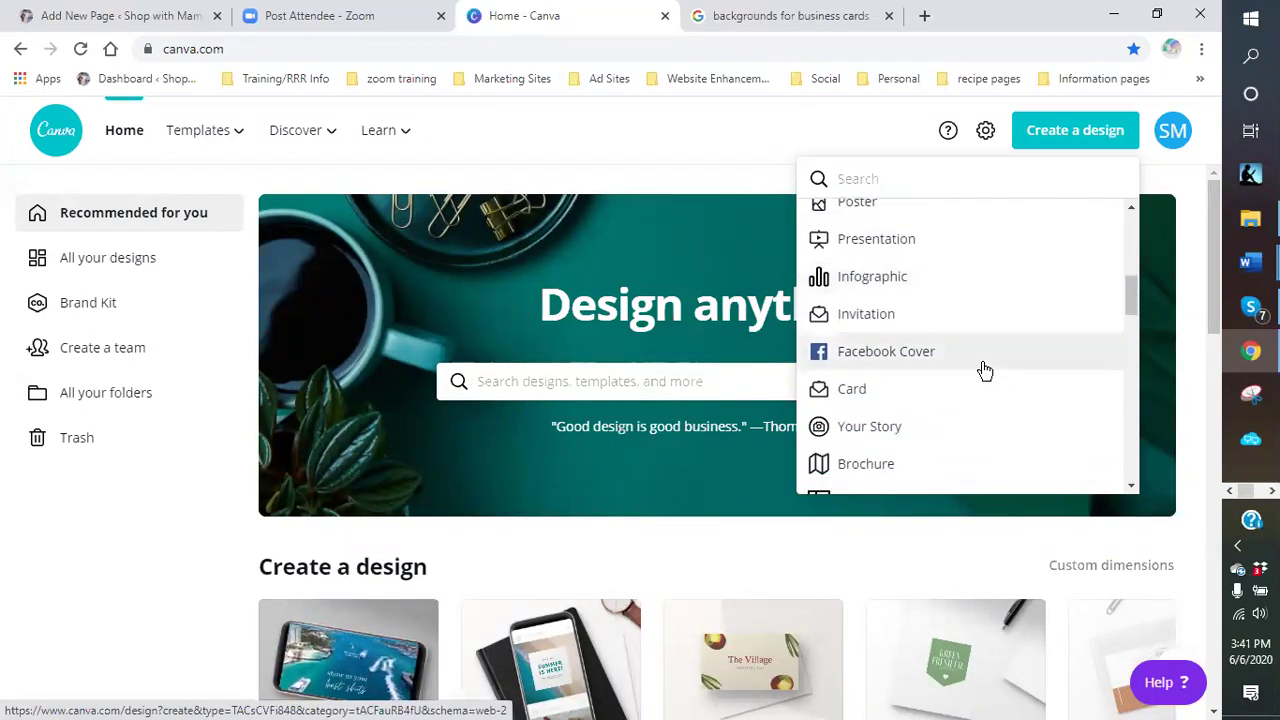
pyautogui.scroll(-1, 983, 369)
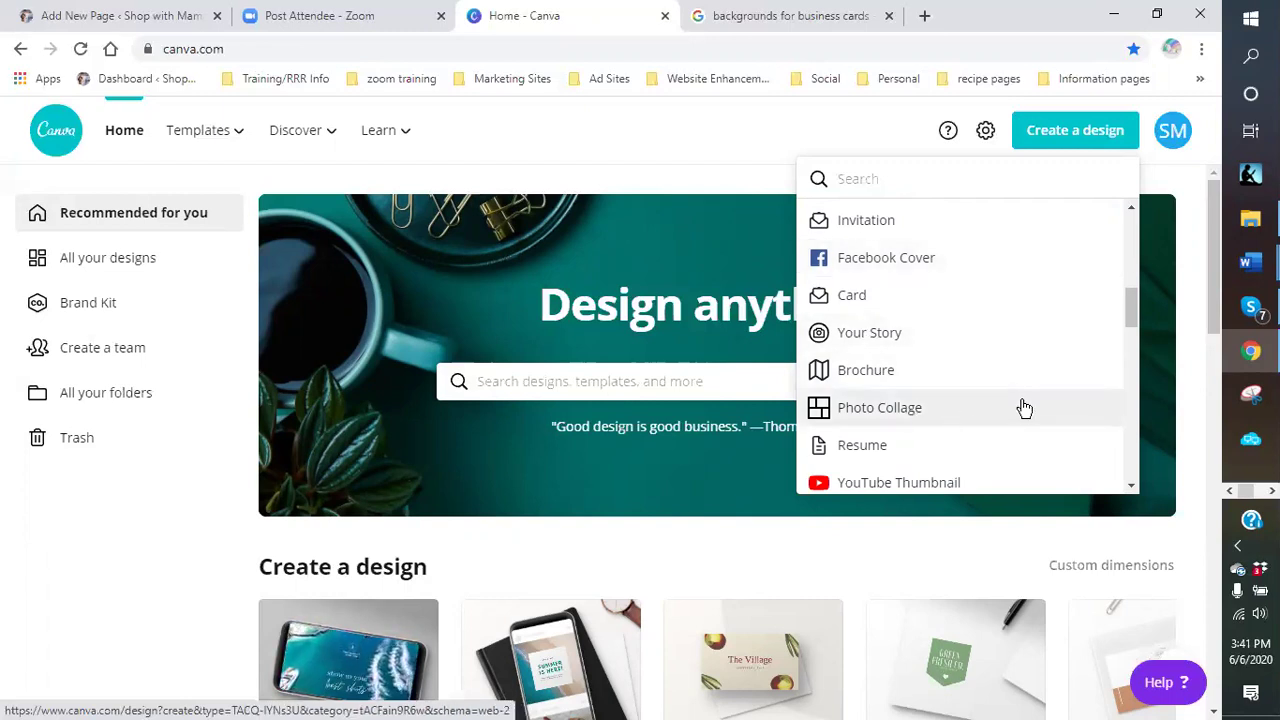
# - Scroll further through the design types, then back up to Templates
pyautogui.scroll(-2, 1020, 404)
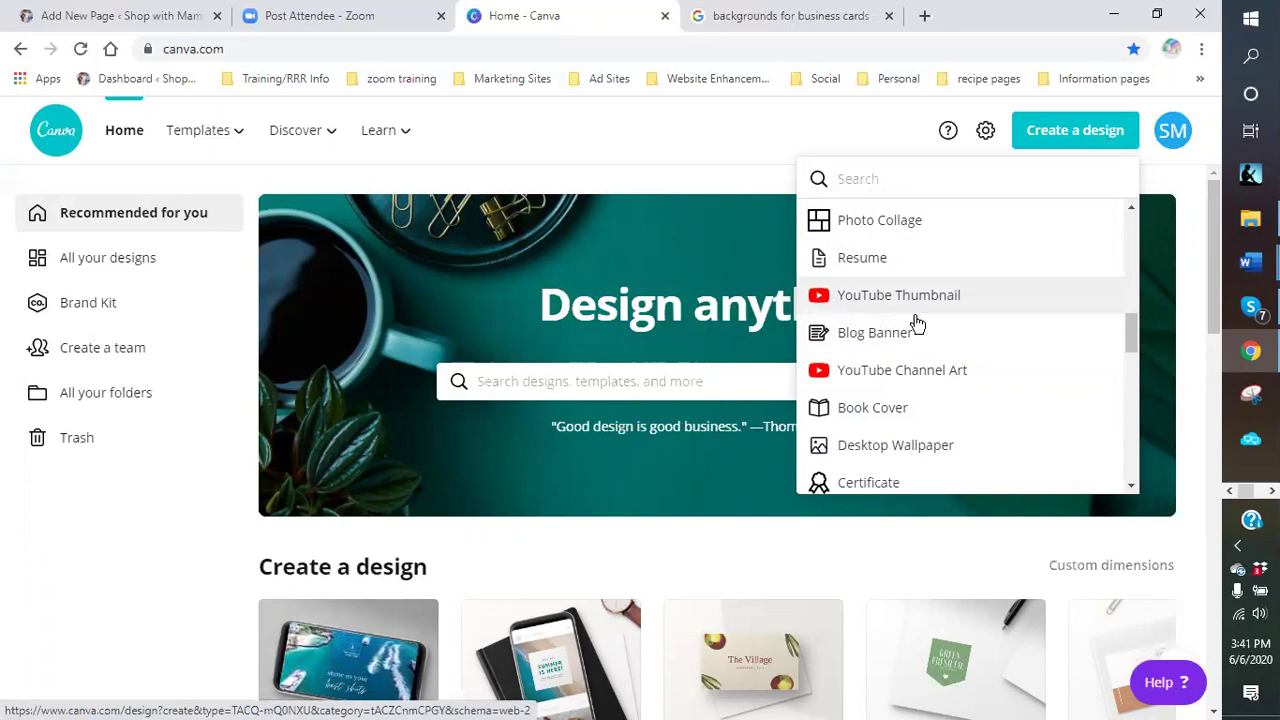
pyautogui.scroll(-1, 1016, 337)
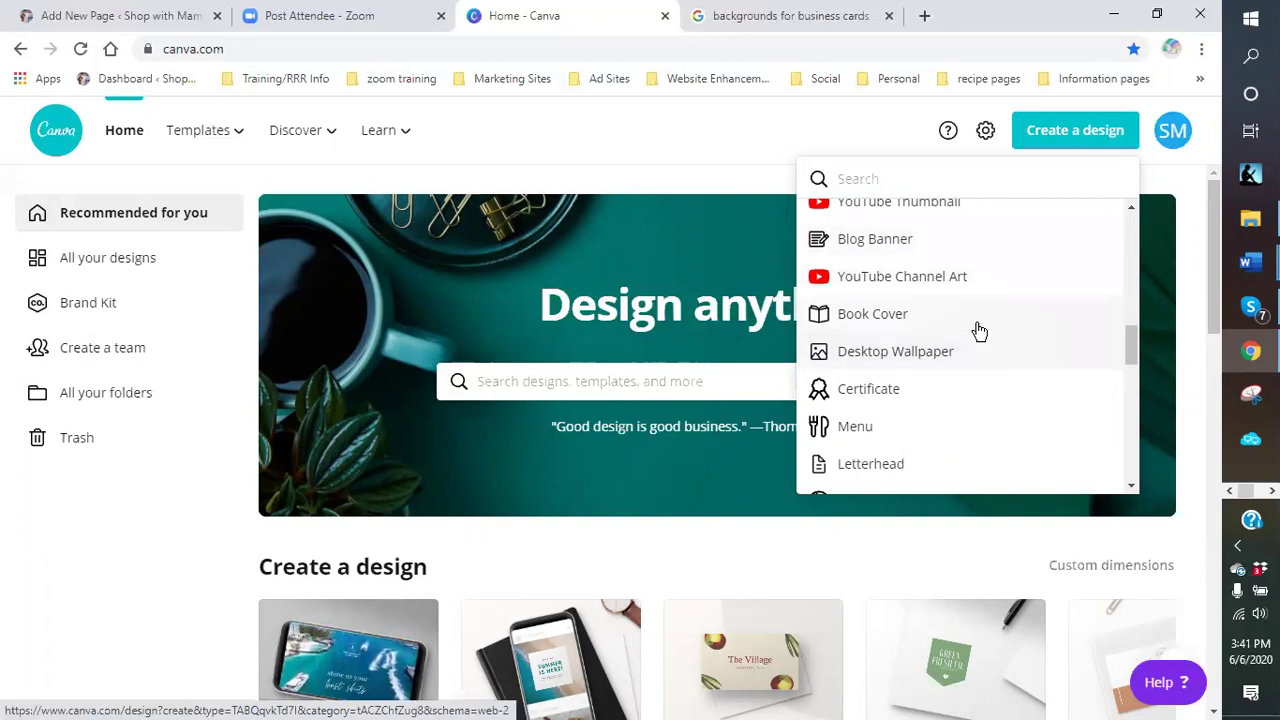
pyautogui.scroll(-3, 1002, 374)
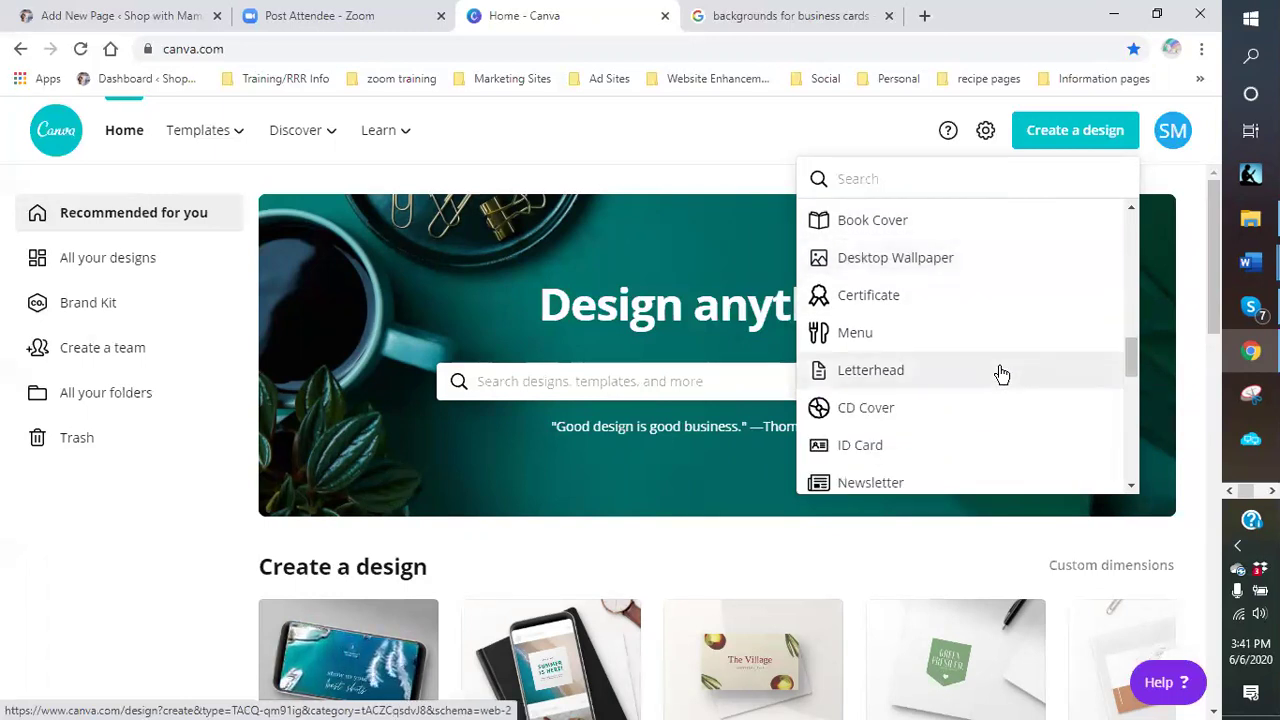
pyautogui.scroll(1, 1002, 374)
pyautogui.scroll(-2, 1002, 310)
pyautogui.scroll(-6, 1002, 313)
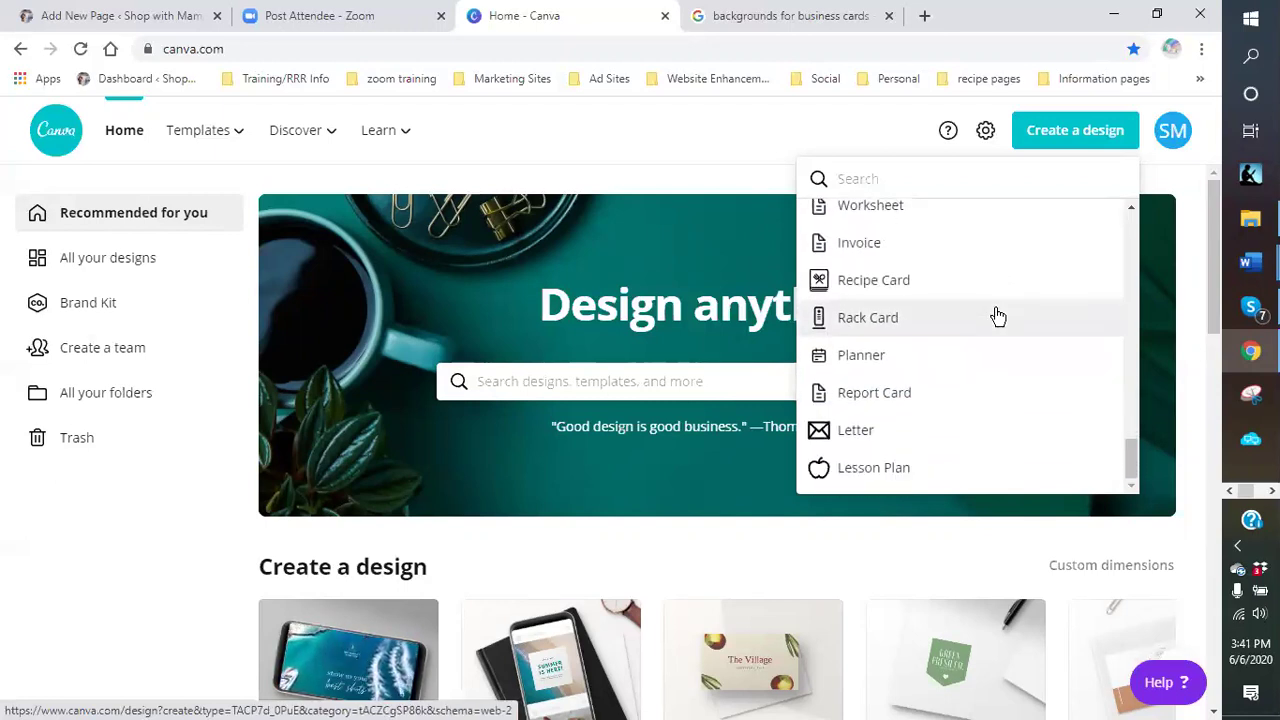
pyautogui.scroll(10, 997, 317)
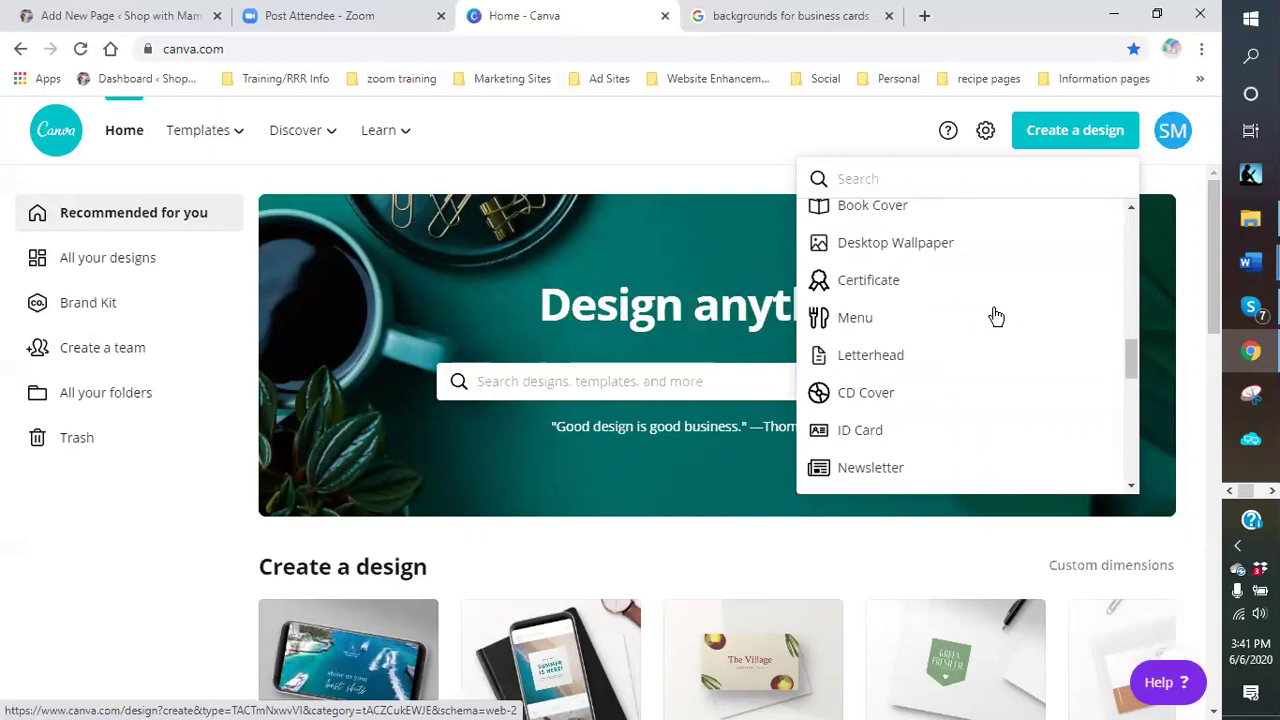
pyautogui.scroll(1, 997, 317)
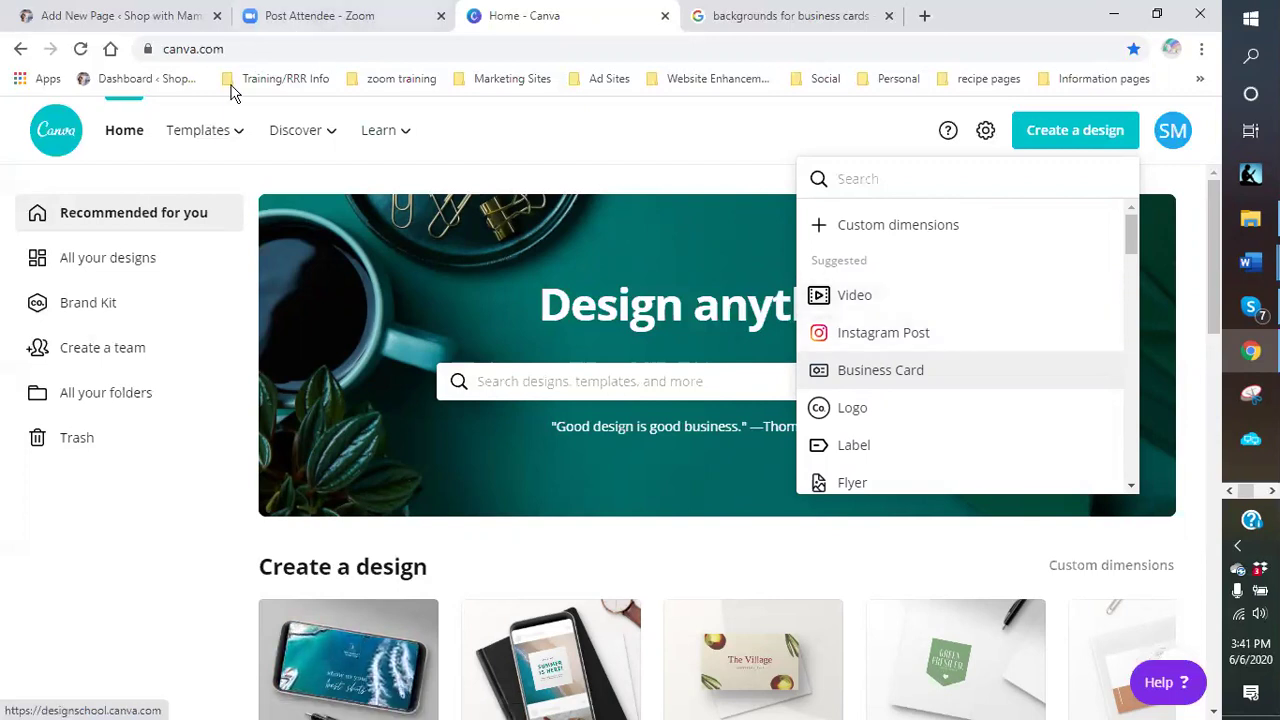
pyautogui.moveTo(242, 135)
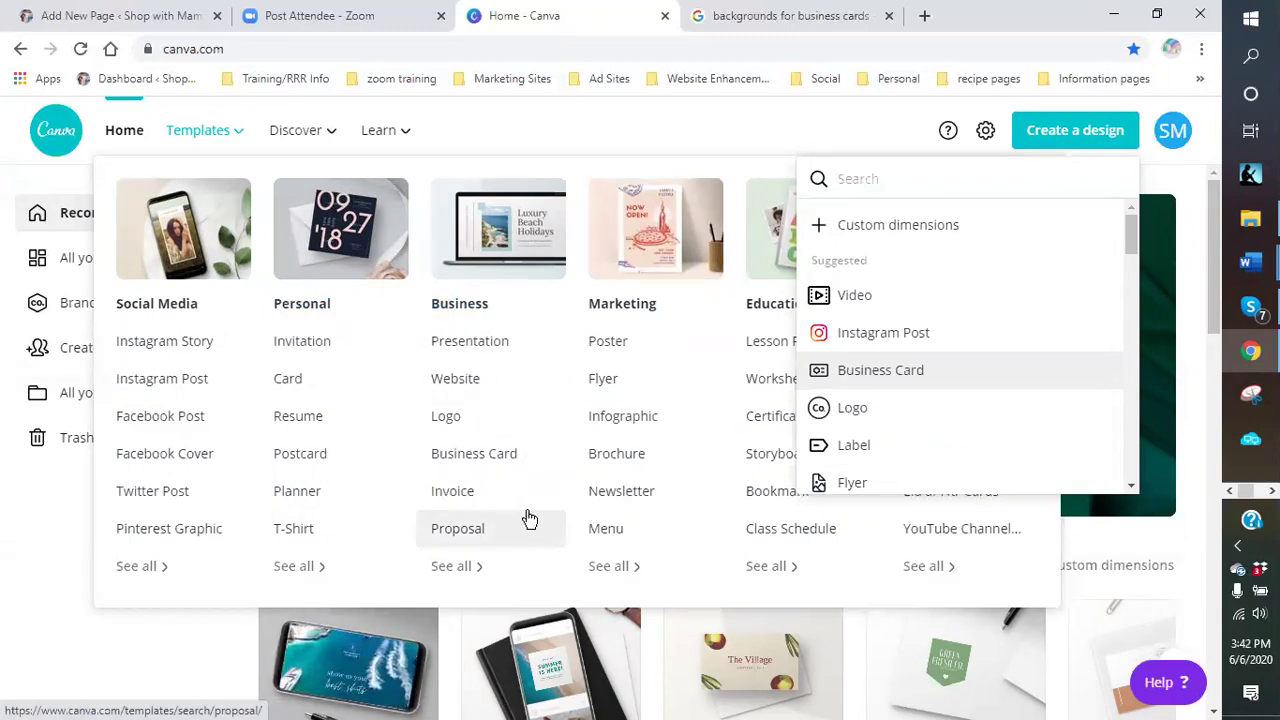
# - Go to Canva's Discover Templates gallery from the top navigation bar
pyautogui.click(240, 135)
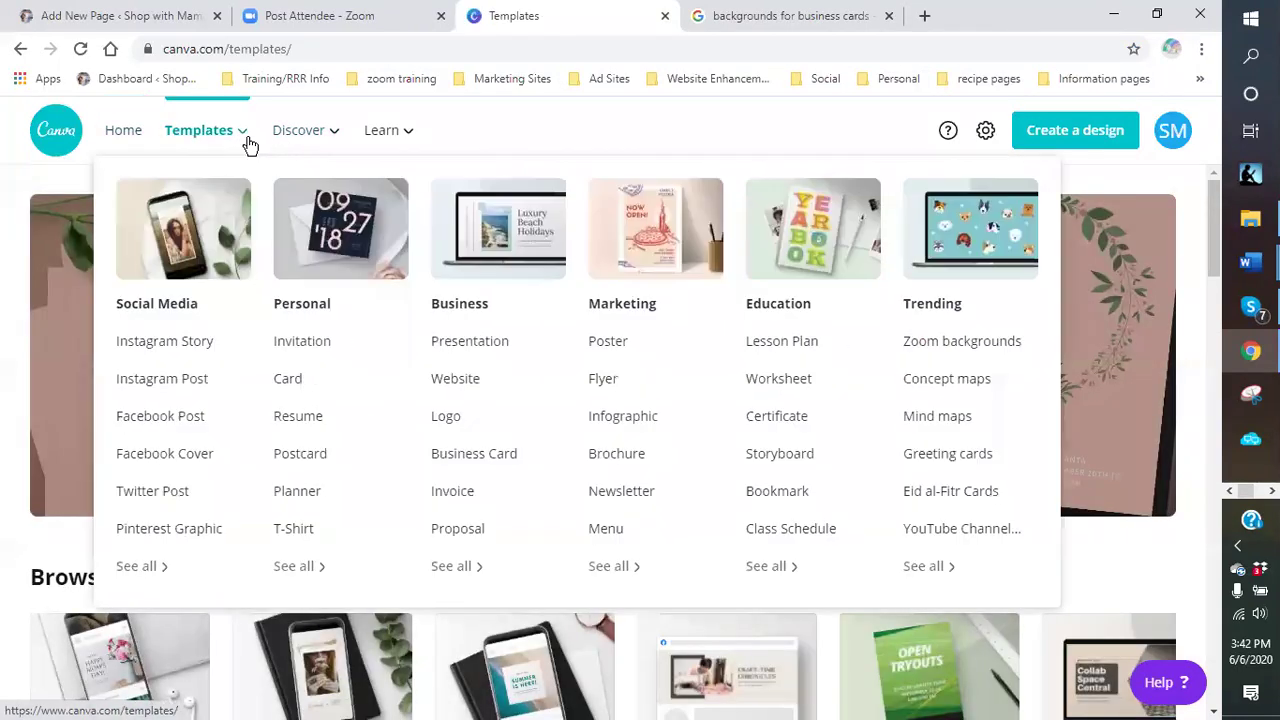
pyautogui.rightClick(250, 145)
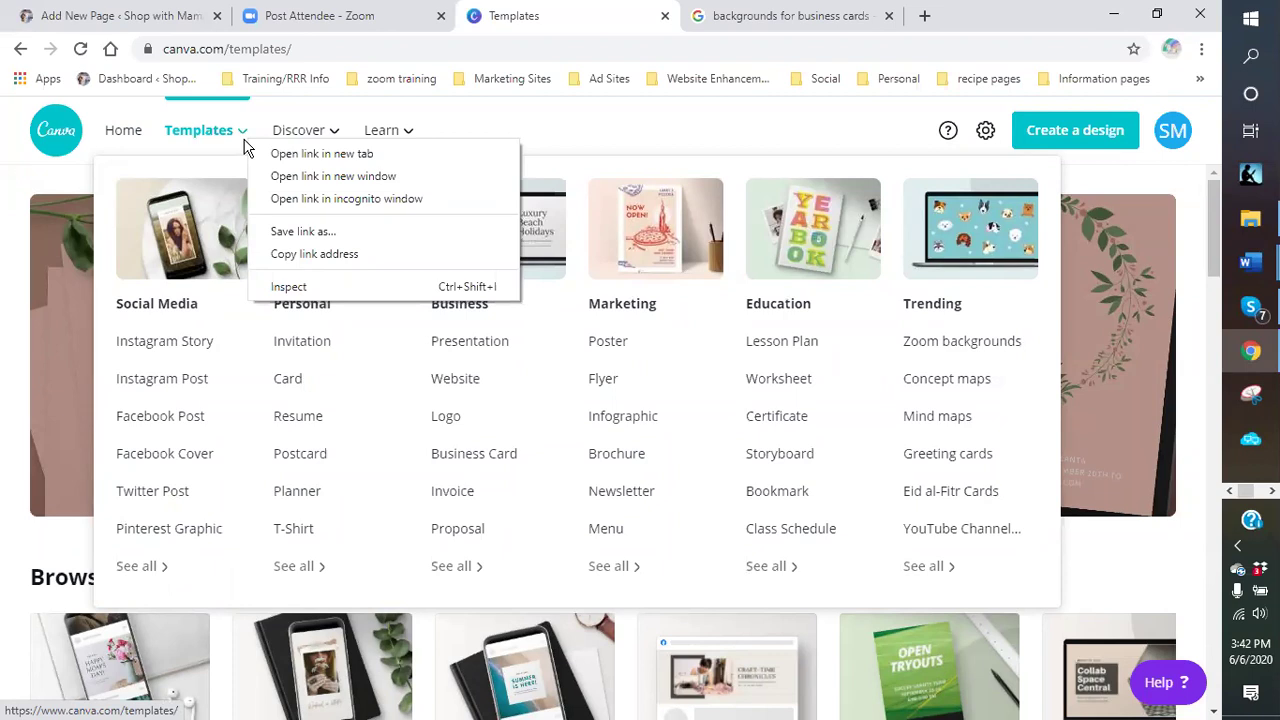
pyautogui.click(500, 125)
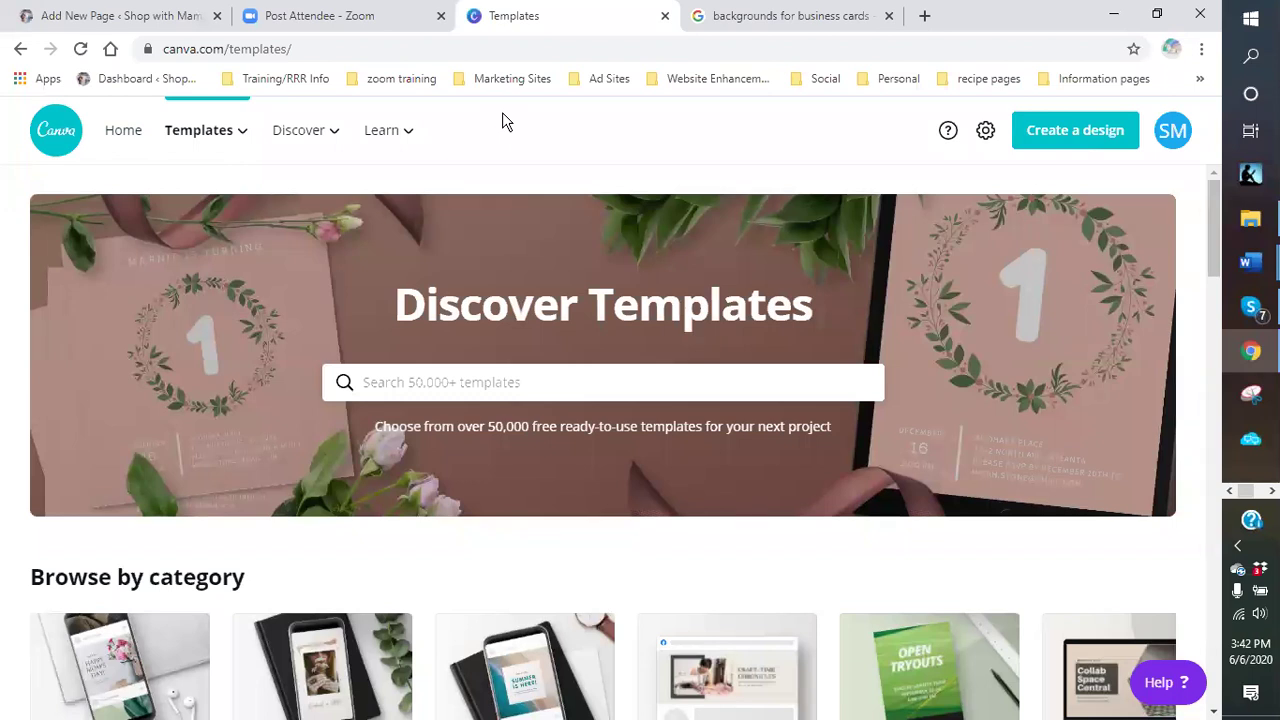